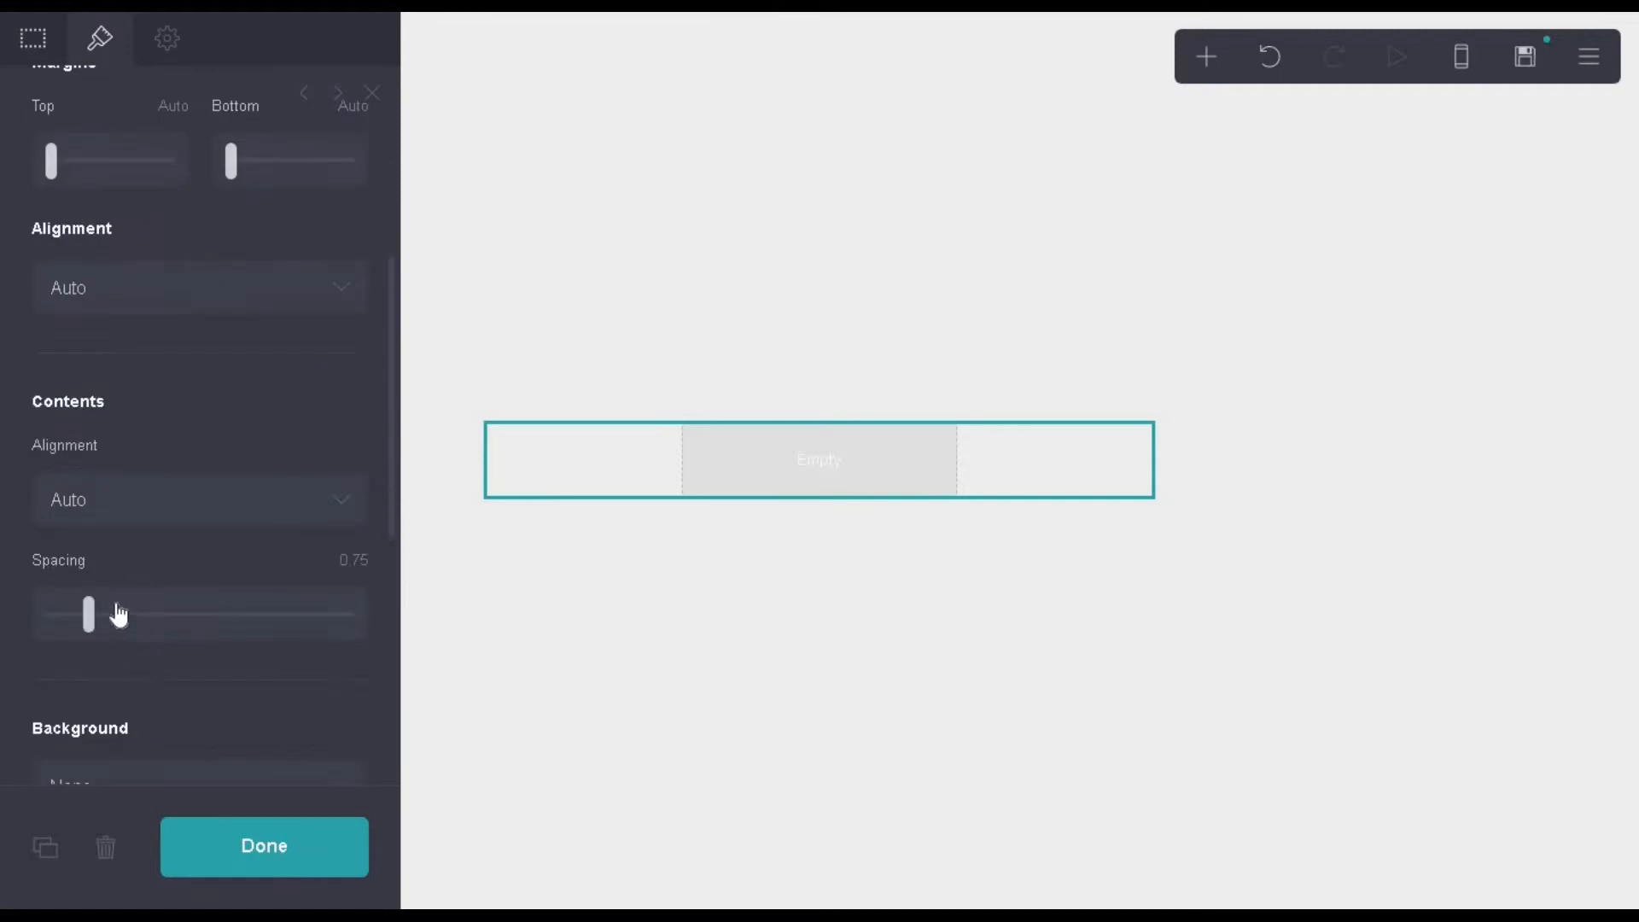
# - Add an image element inside the empty container and load the character picture from disk into it
pyautogui.click(341, 840)
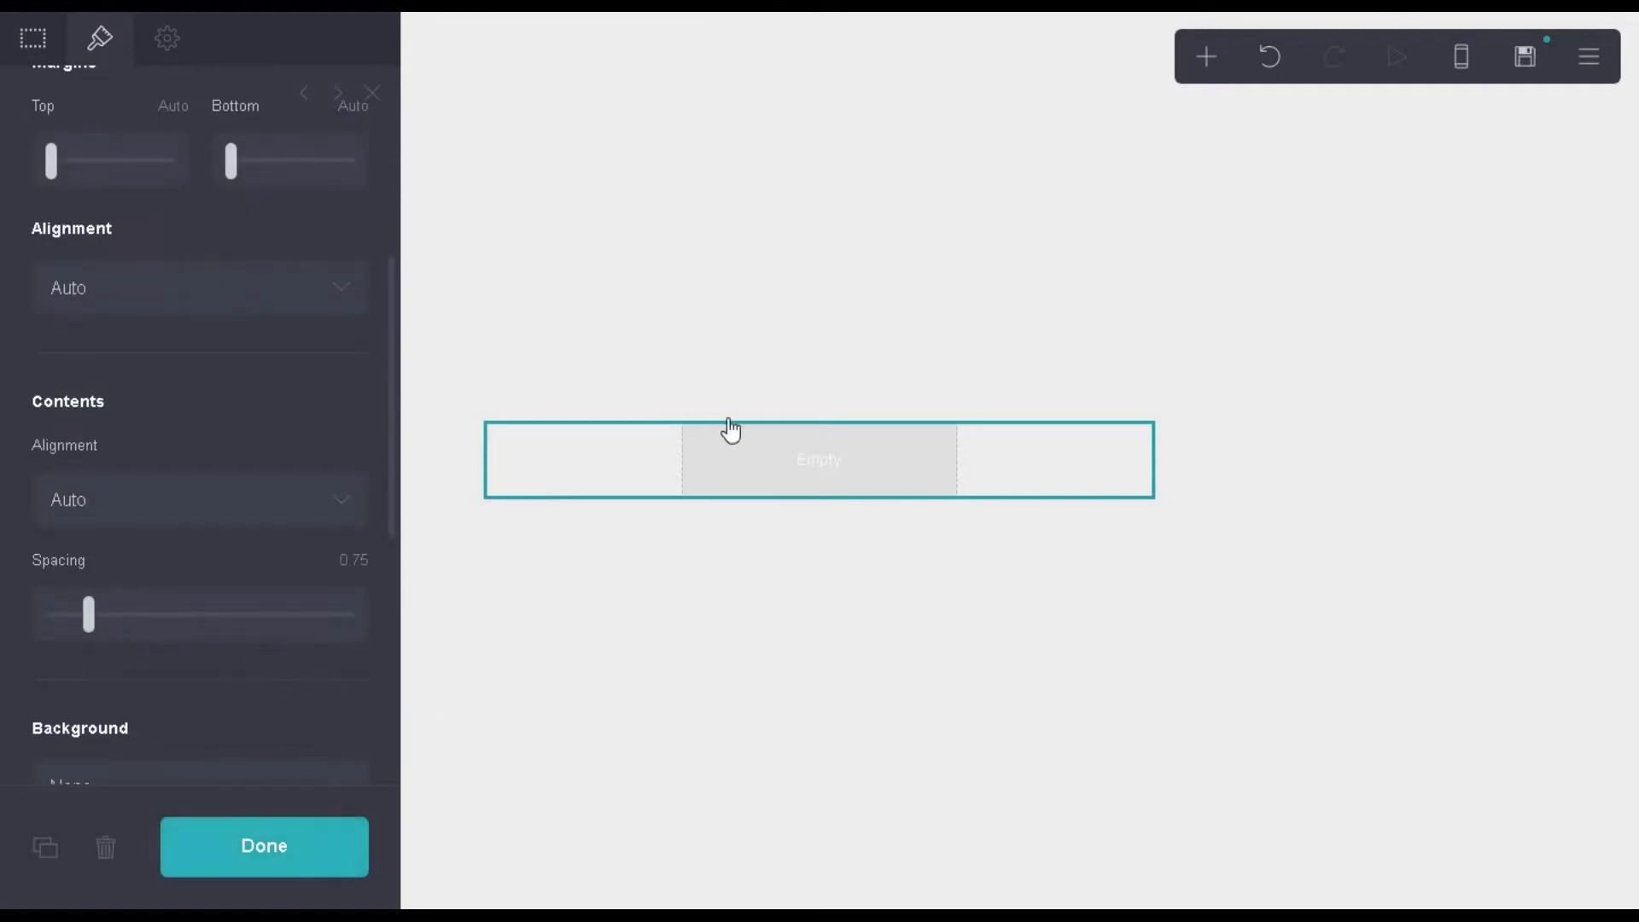
pyautogui.click(1206, 57)
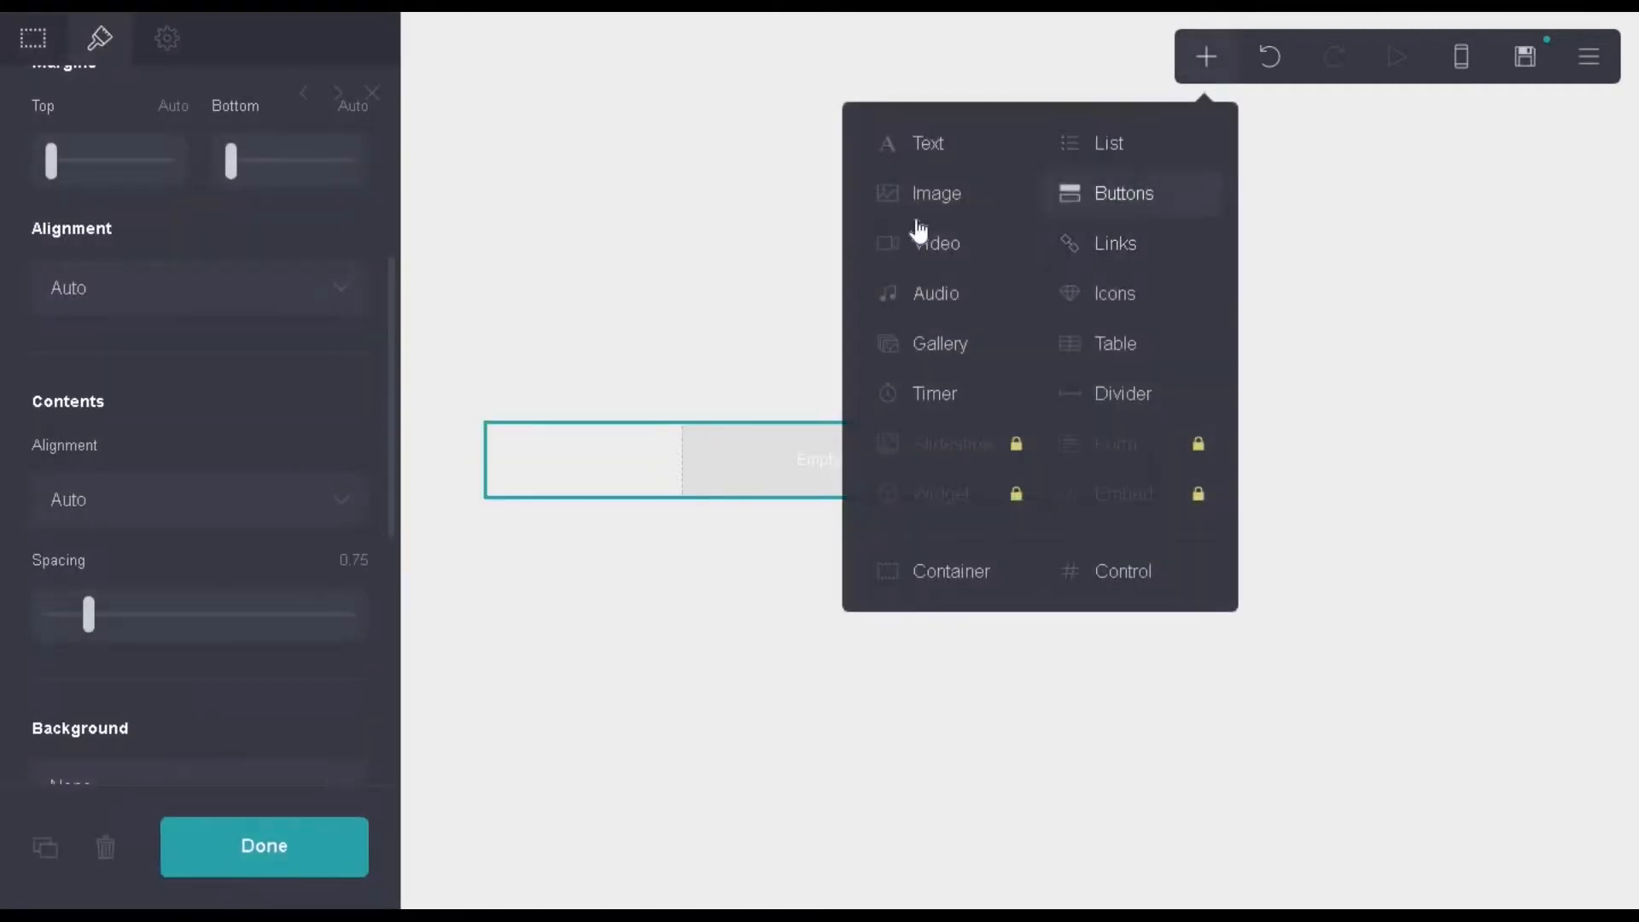
pyautogui.click(936, 200)
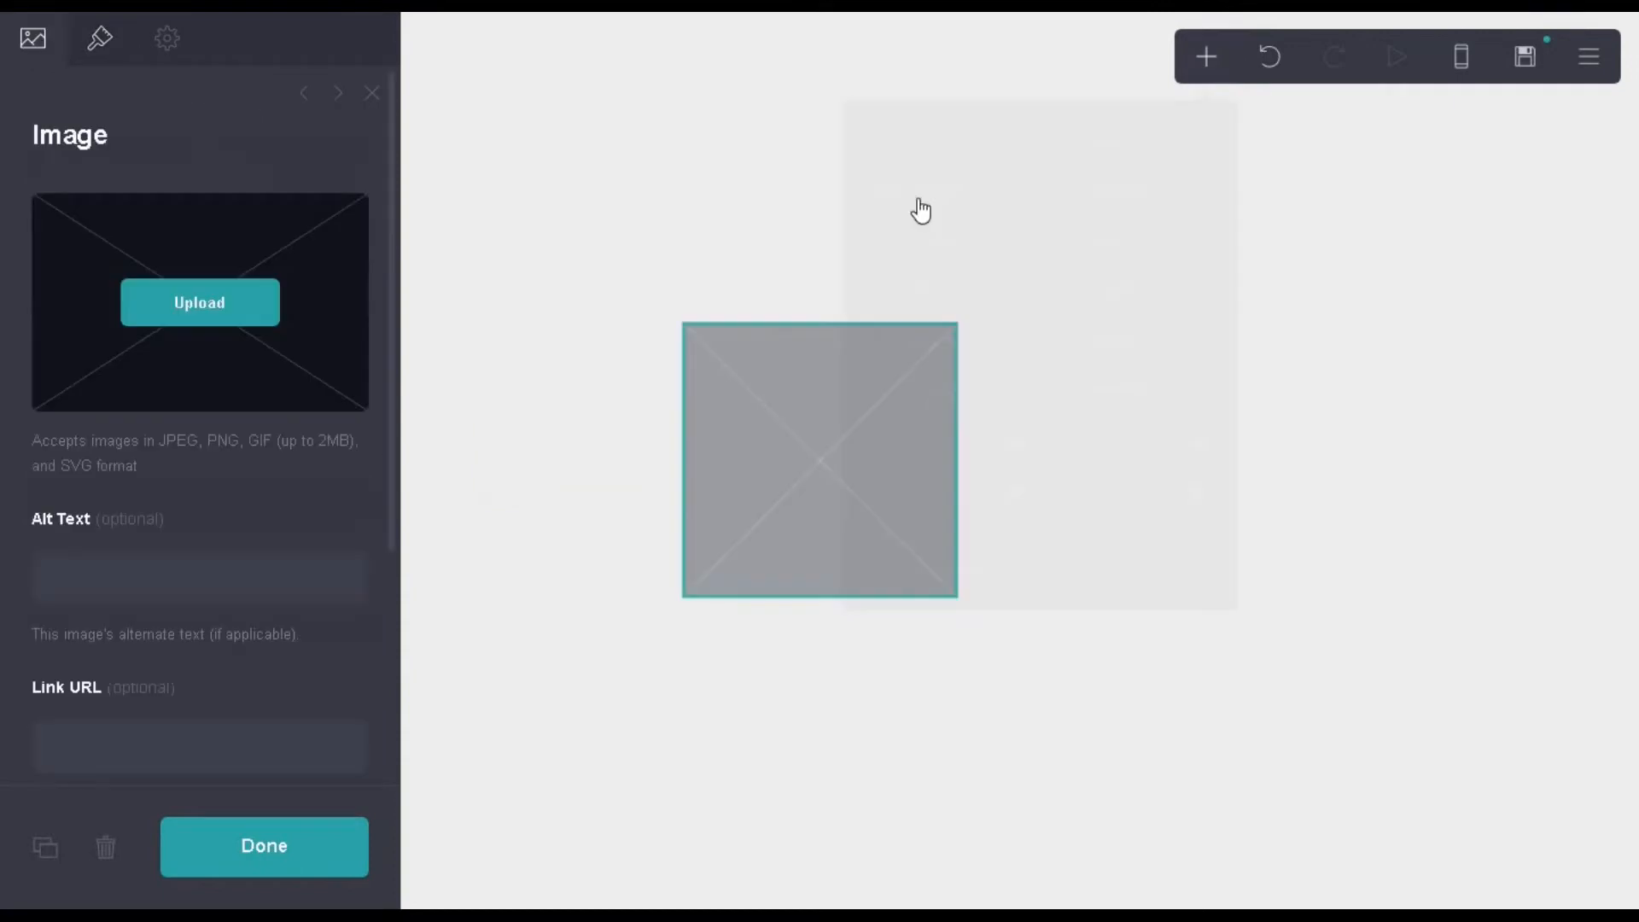
pyautogui.click(290, 357)
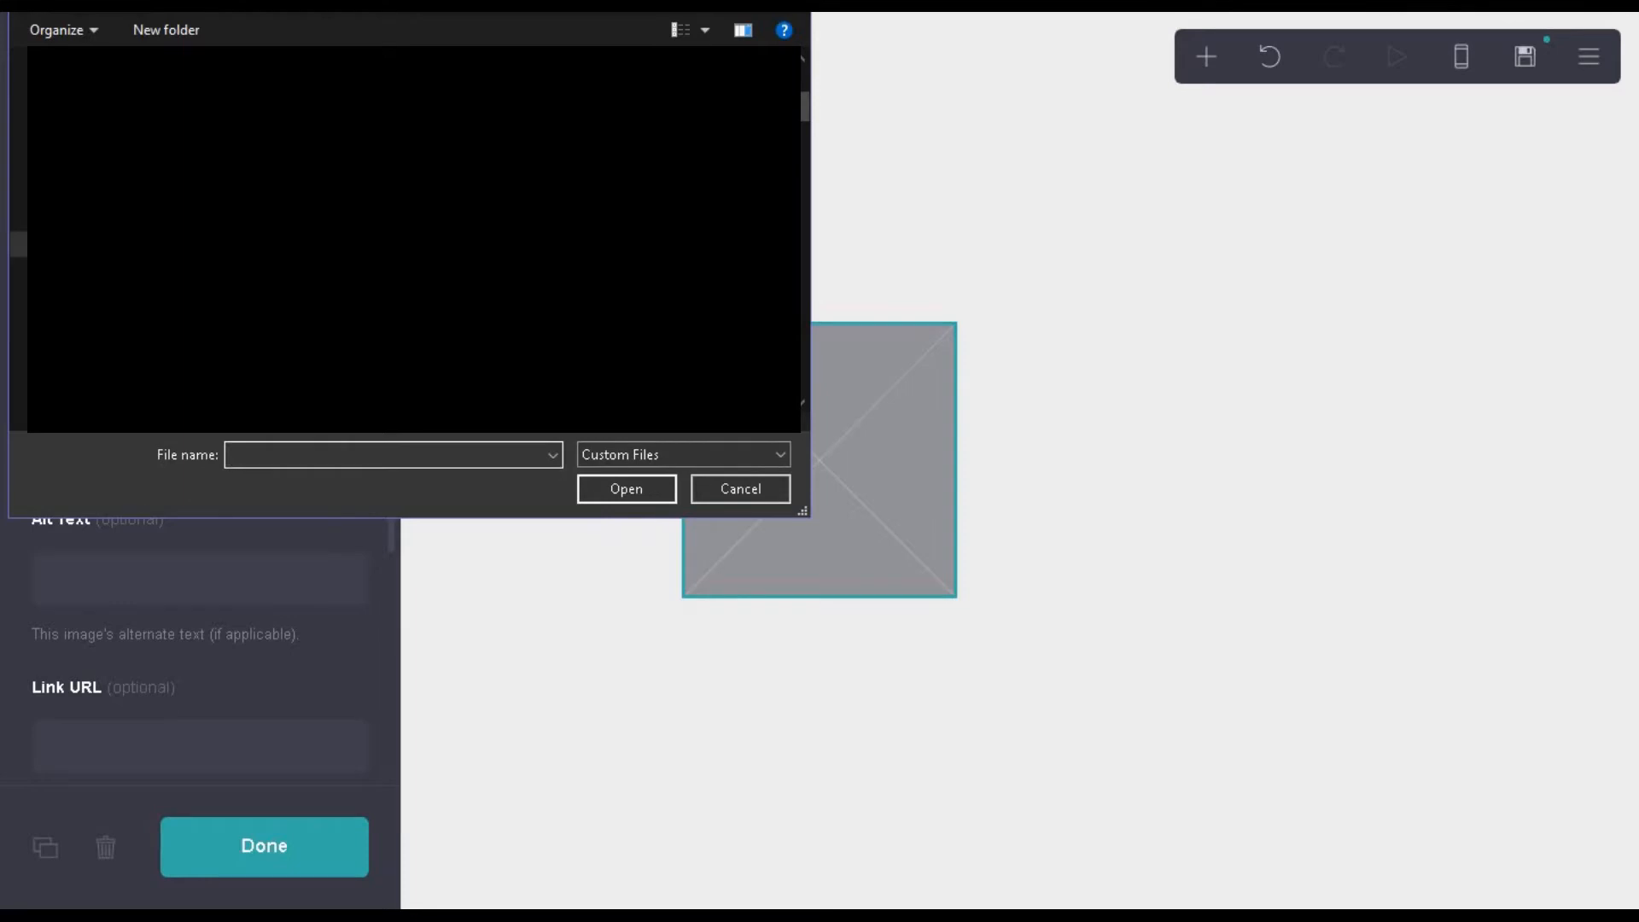
pyautogui.doubleClick(527, 84)
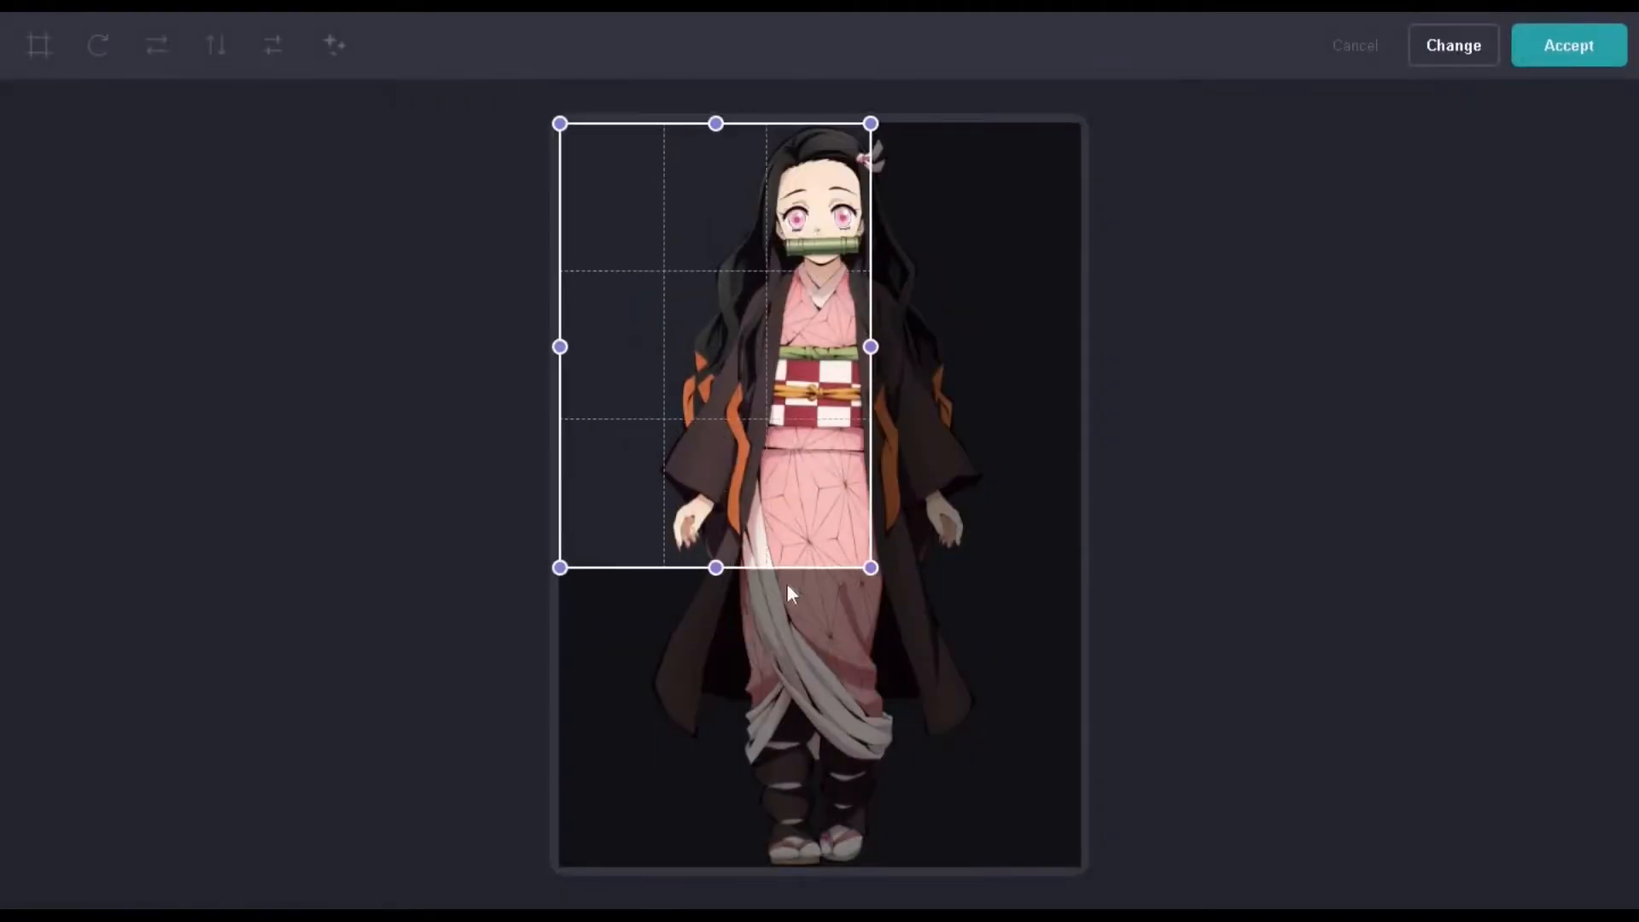
# - Crop the picture to its full height with the empty margins on both sides of the character trimmed, and accept the crop
pyautogui.moveTo(870, 570); pyautogui.dragTo(1079, 865)
pyautogui.moveTo(1075, 494); pyautogui.dragTo(997, 496)
pyautogui.moveTo(556, 495); pyautogui.dragTo(641, 523)
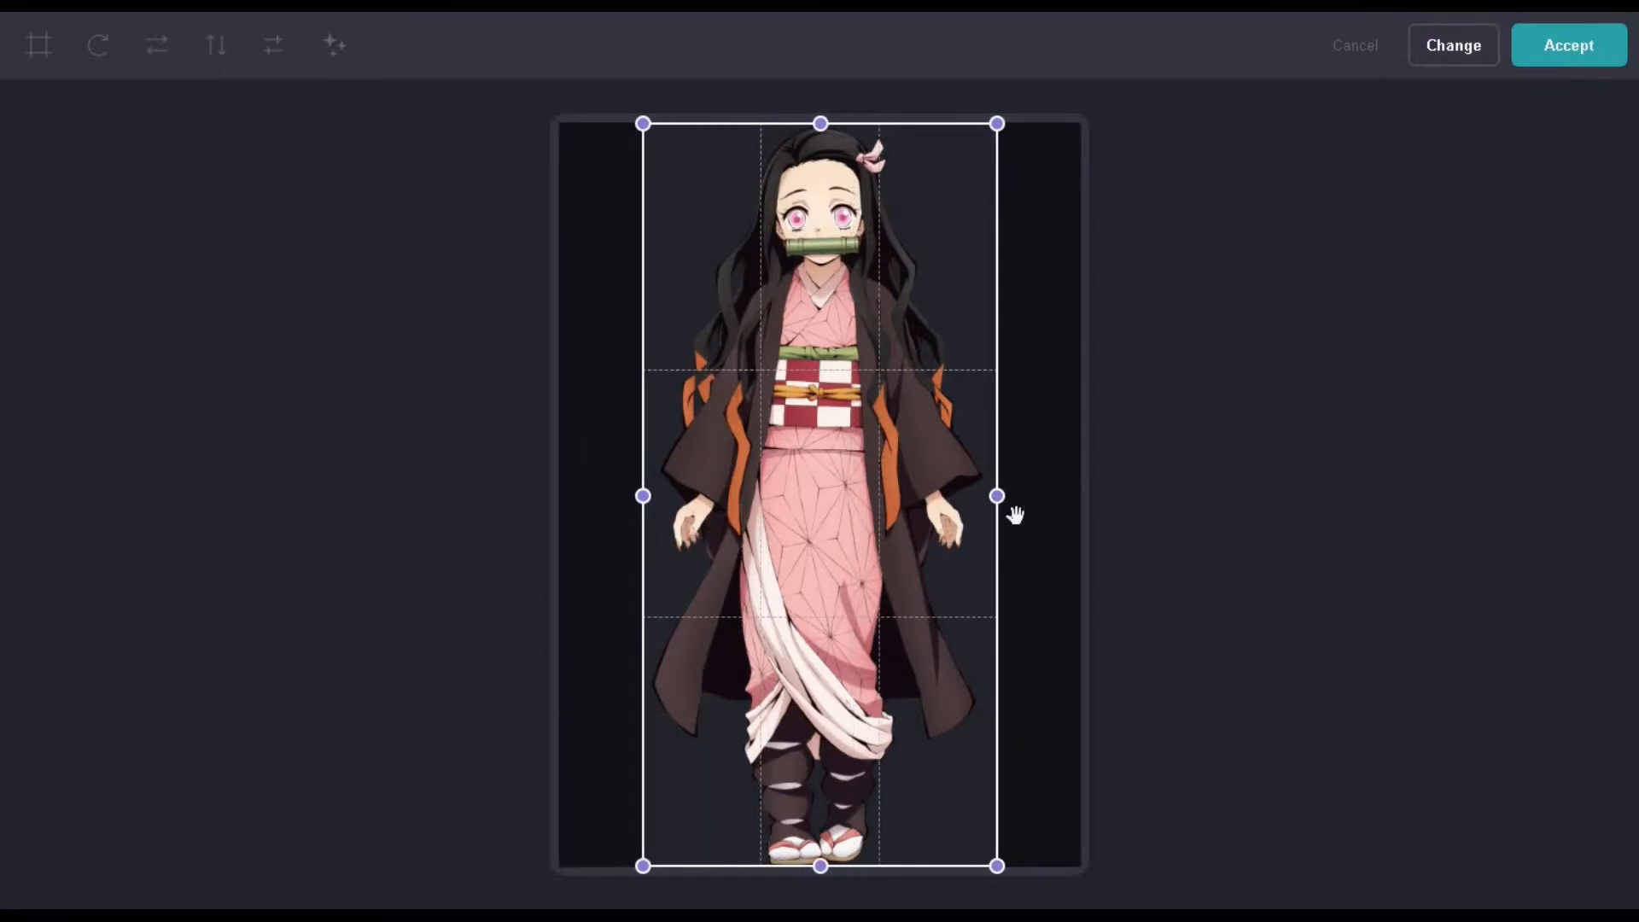
pyautogui.click(1532, 50)
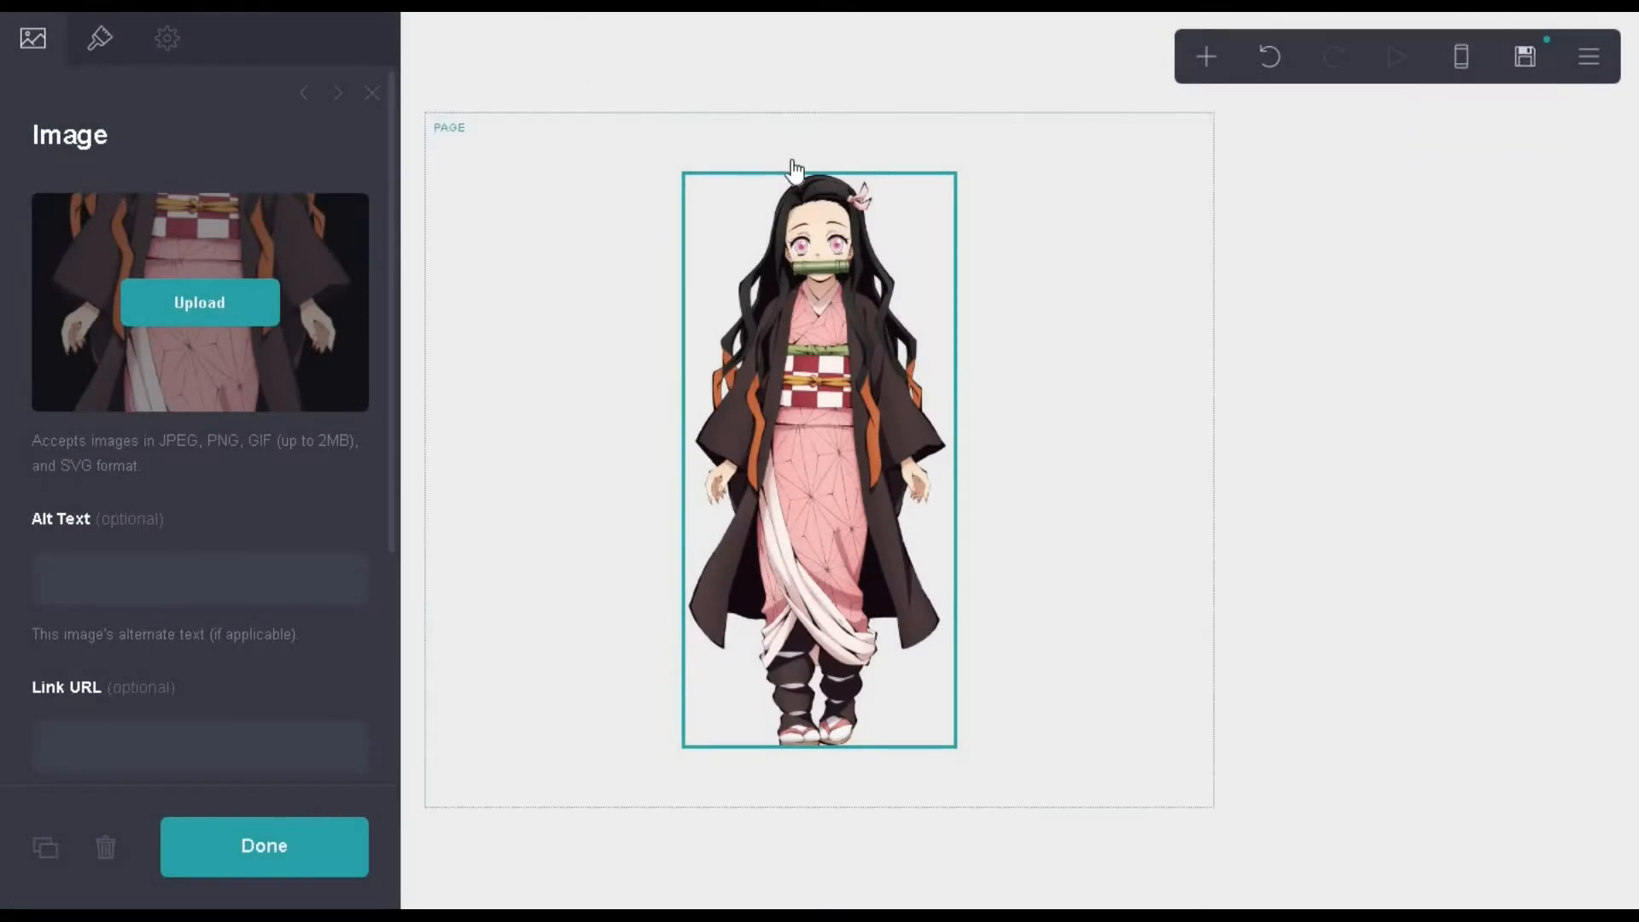
# - Switch the canvas to the mobile view and review the character image's appearance settings
pyautogui.click(644, 256)
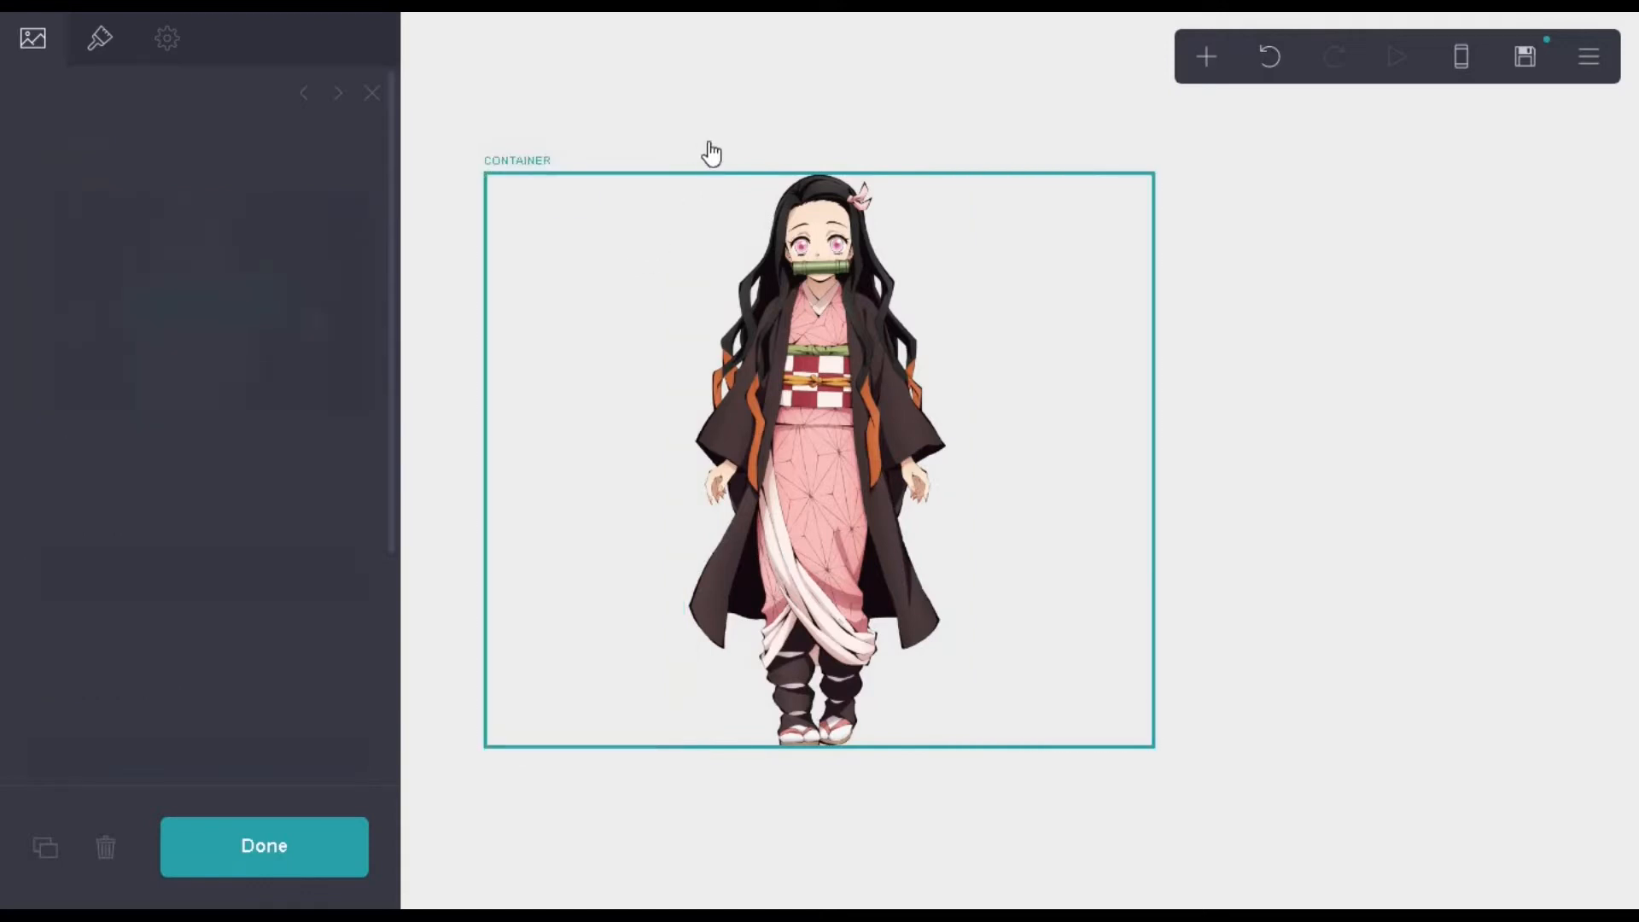
pyautogui.click(853, 372)
pyautogui.click(1458, 62)
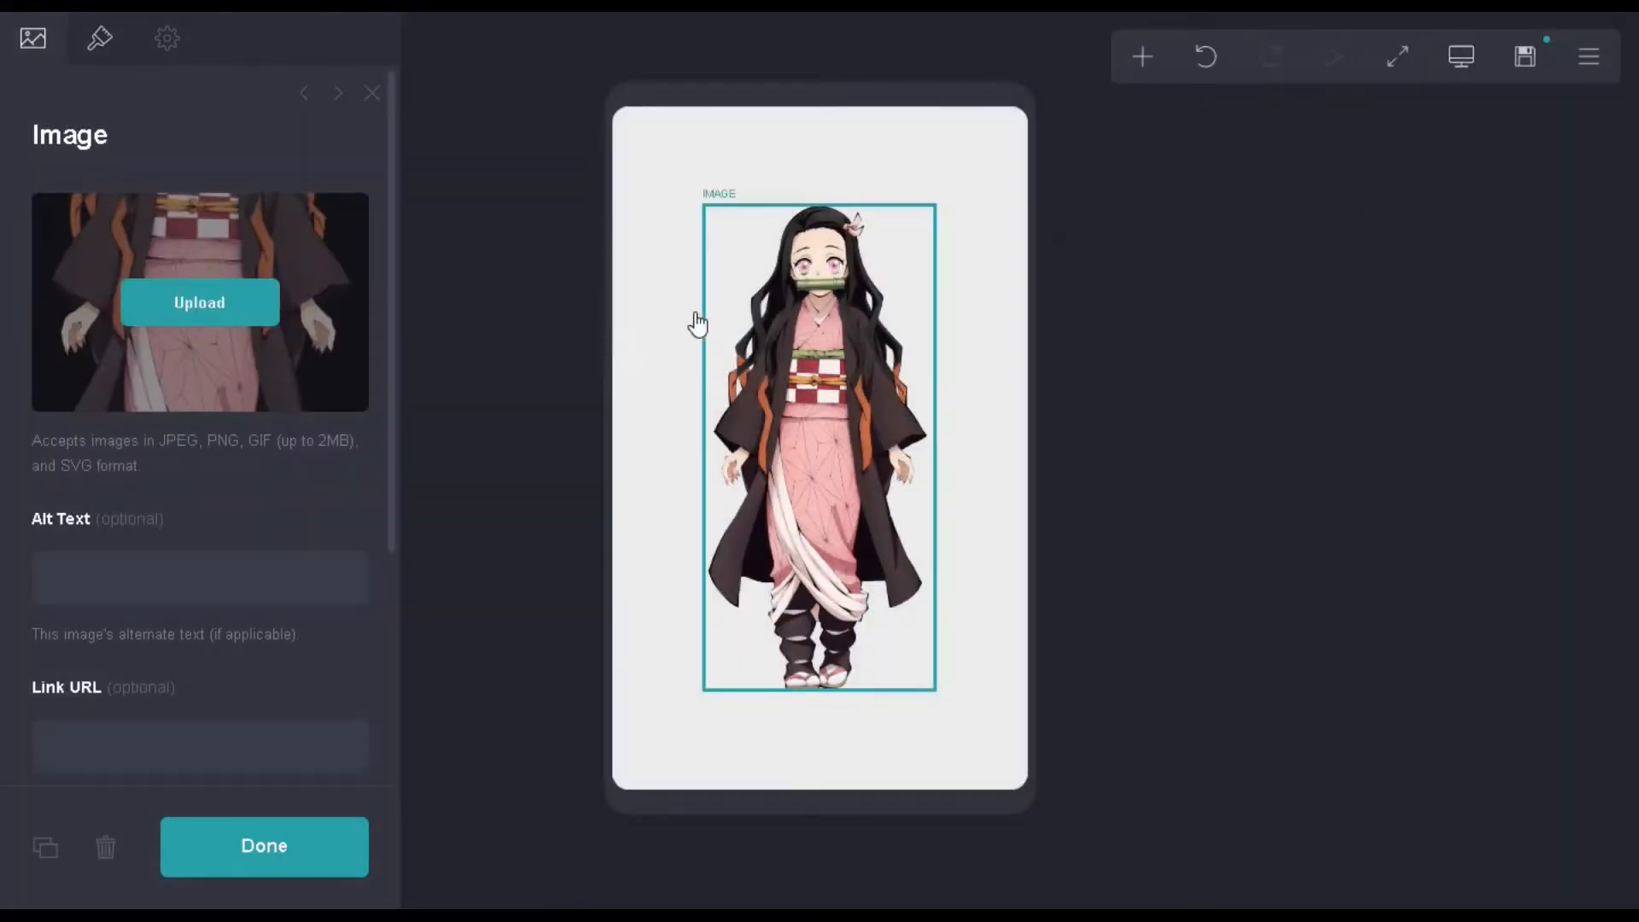
pyautogui.click(97, 39)
pyautogui.scroll(-3, 145, 359)
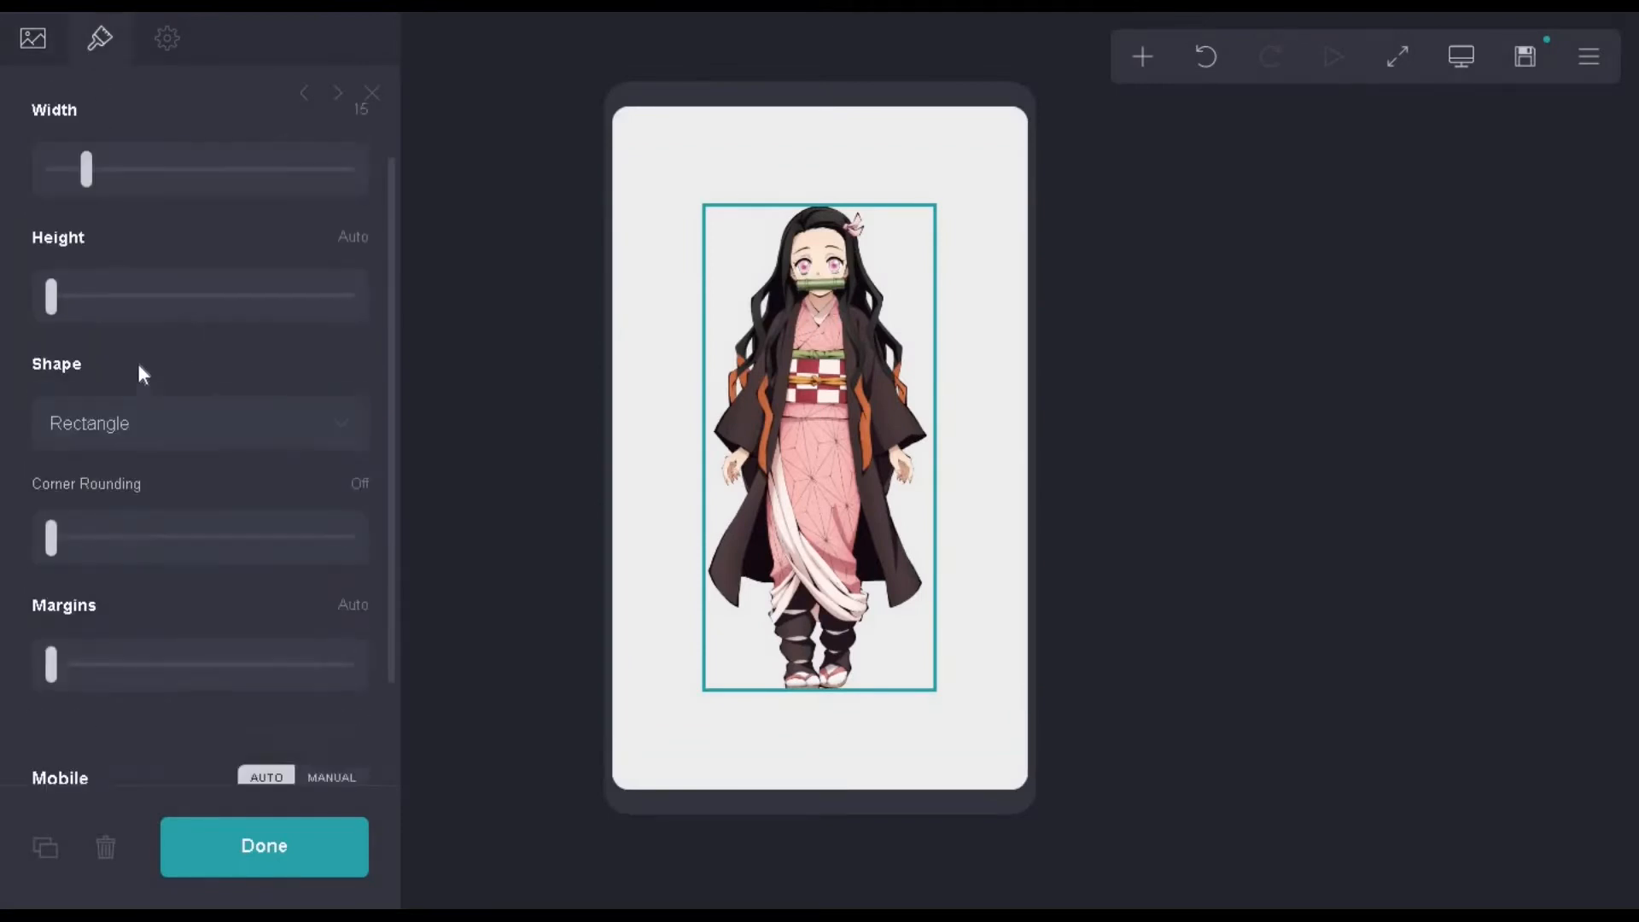
pyautogui.scroll(1, 102, 239)
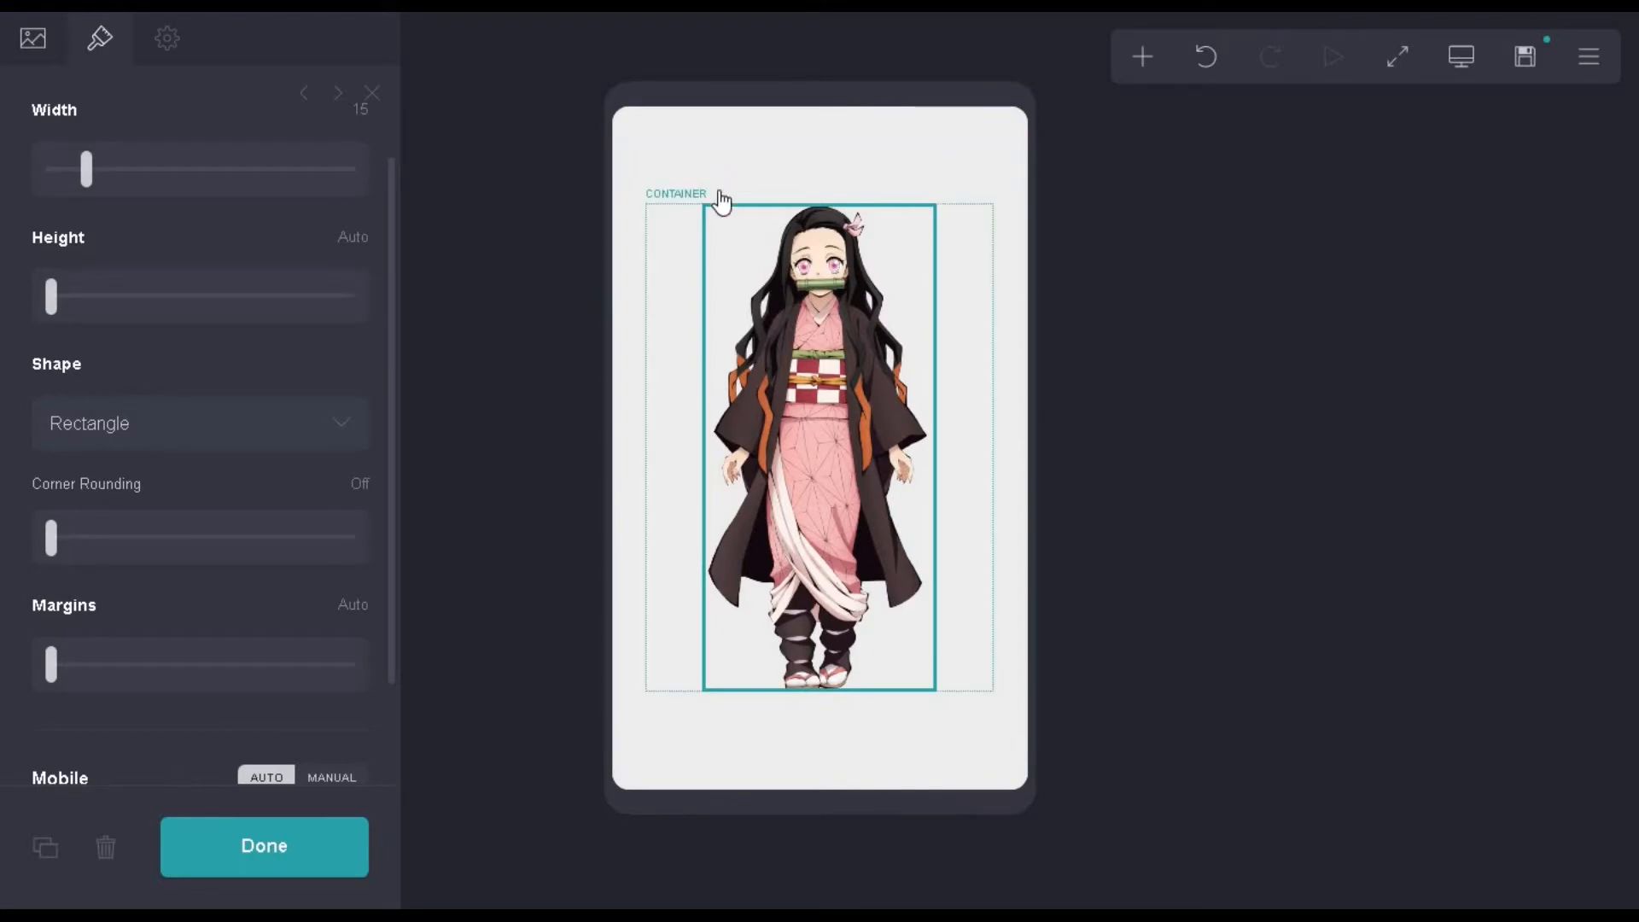
# - Add an icons element and move it above the character image
pyautogui.click(1169, 57)
pyautogui.click(1030, 297)
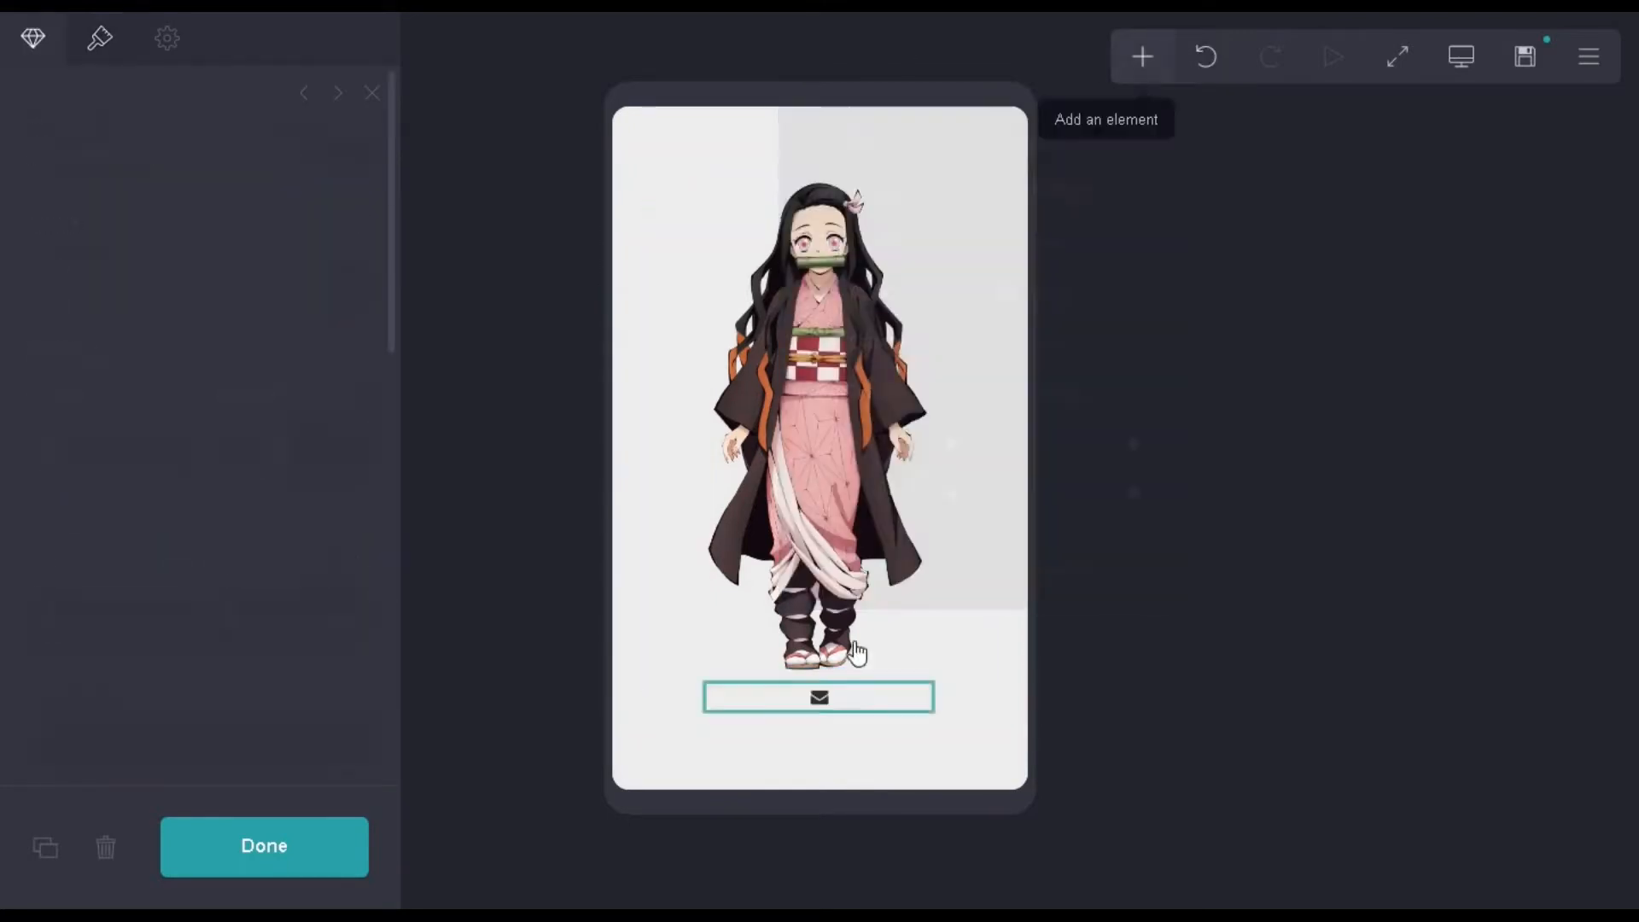
pyautogui.moveTo(821, 702); pyautogui.dragTo(840, 179)
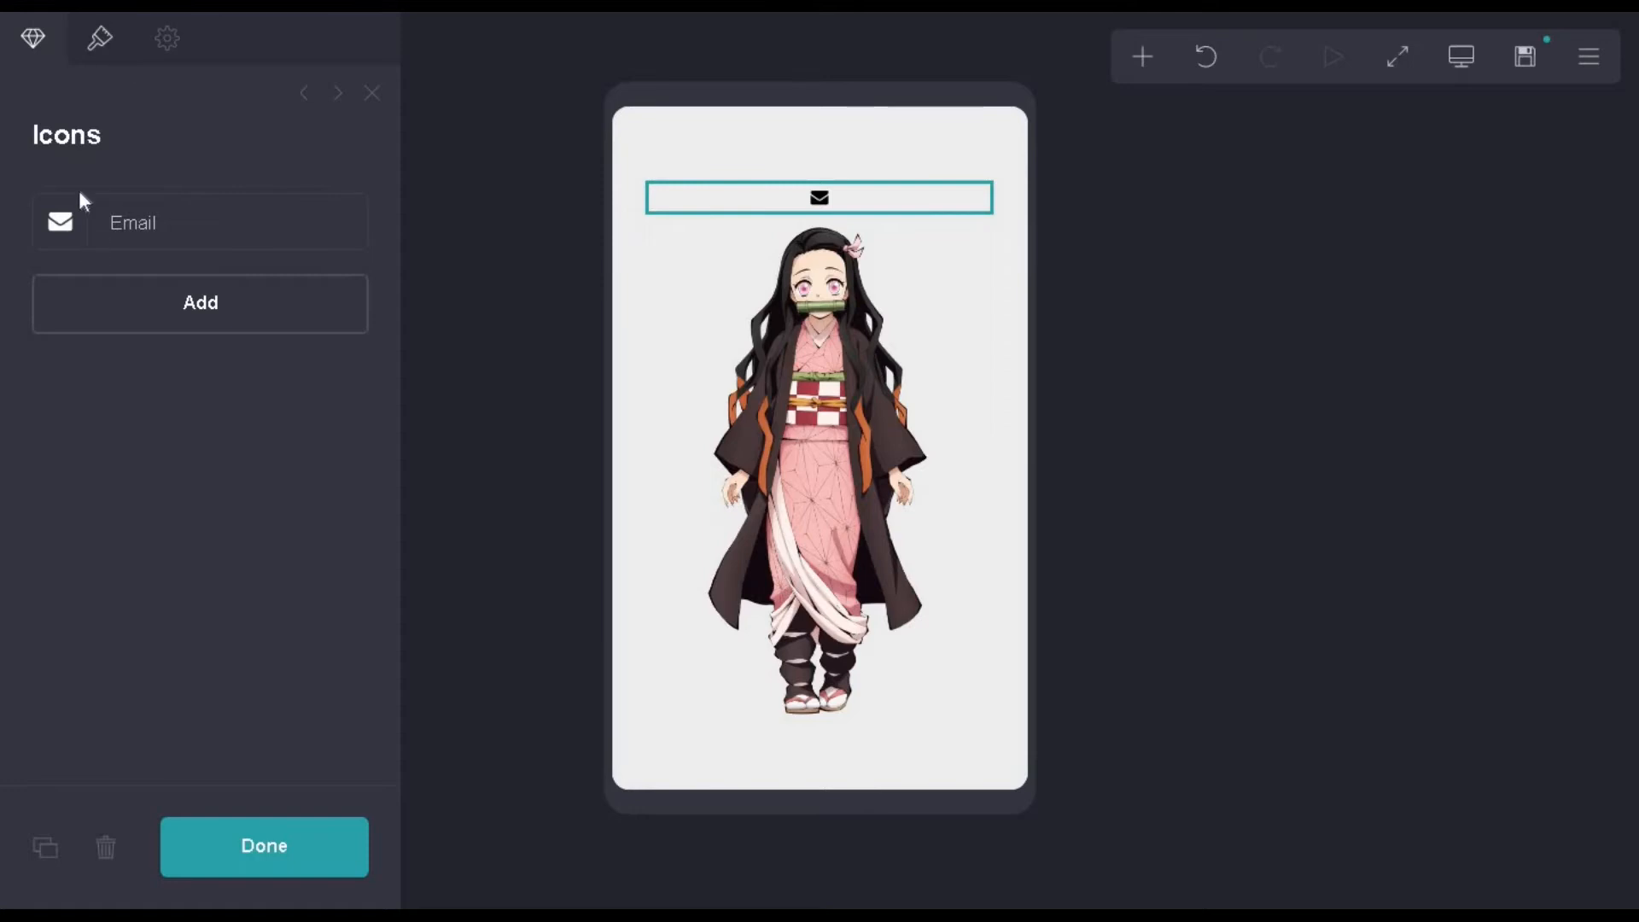
# - Change the email icon's type to Tableau
pyautogui.click(117, 237)
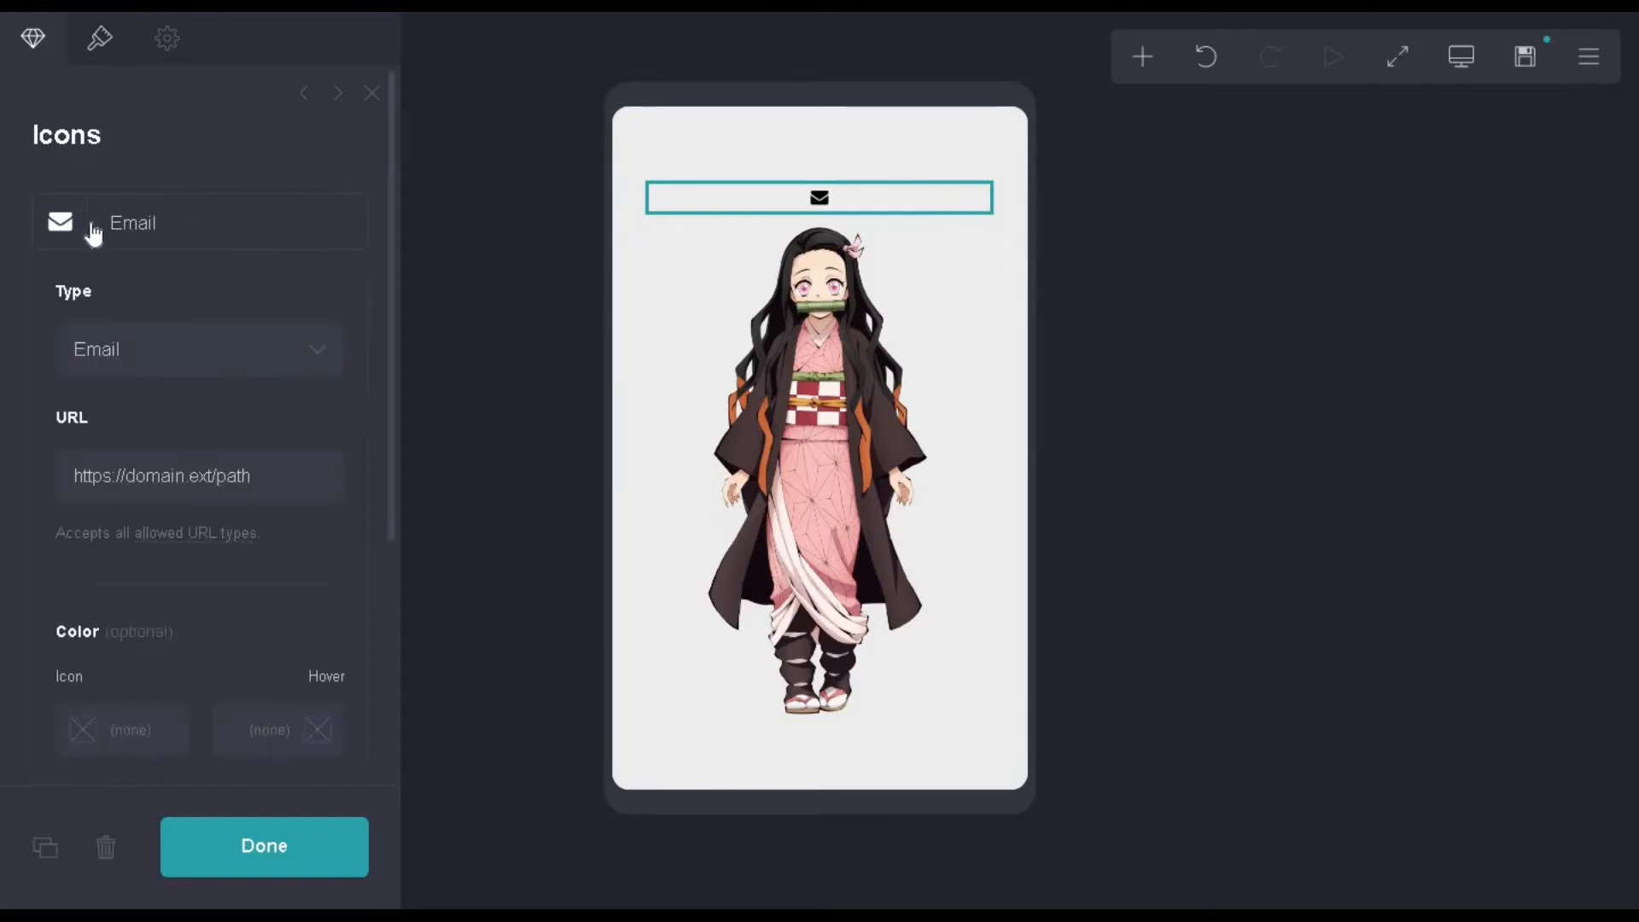
pyautogui.click(155, 342)
pyautogui.scroll(-20, 161, 625)
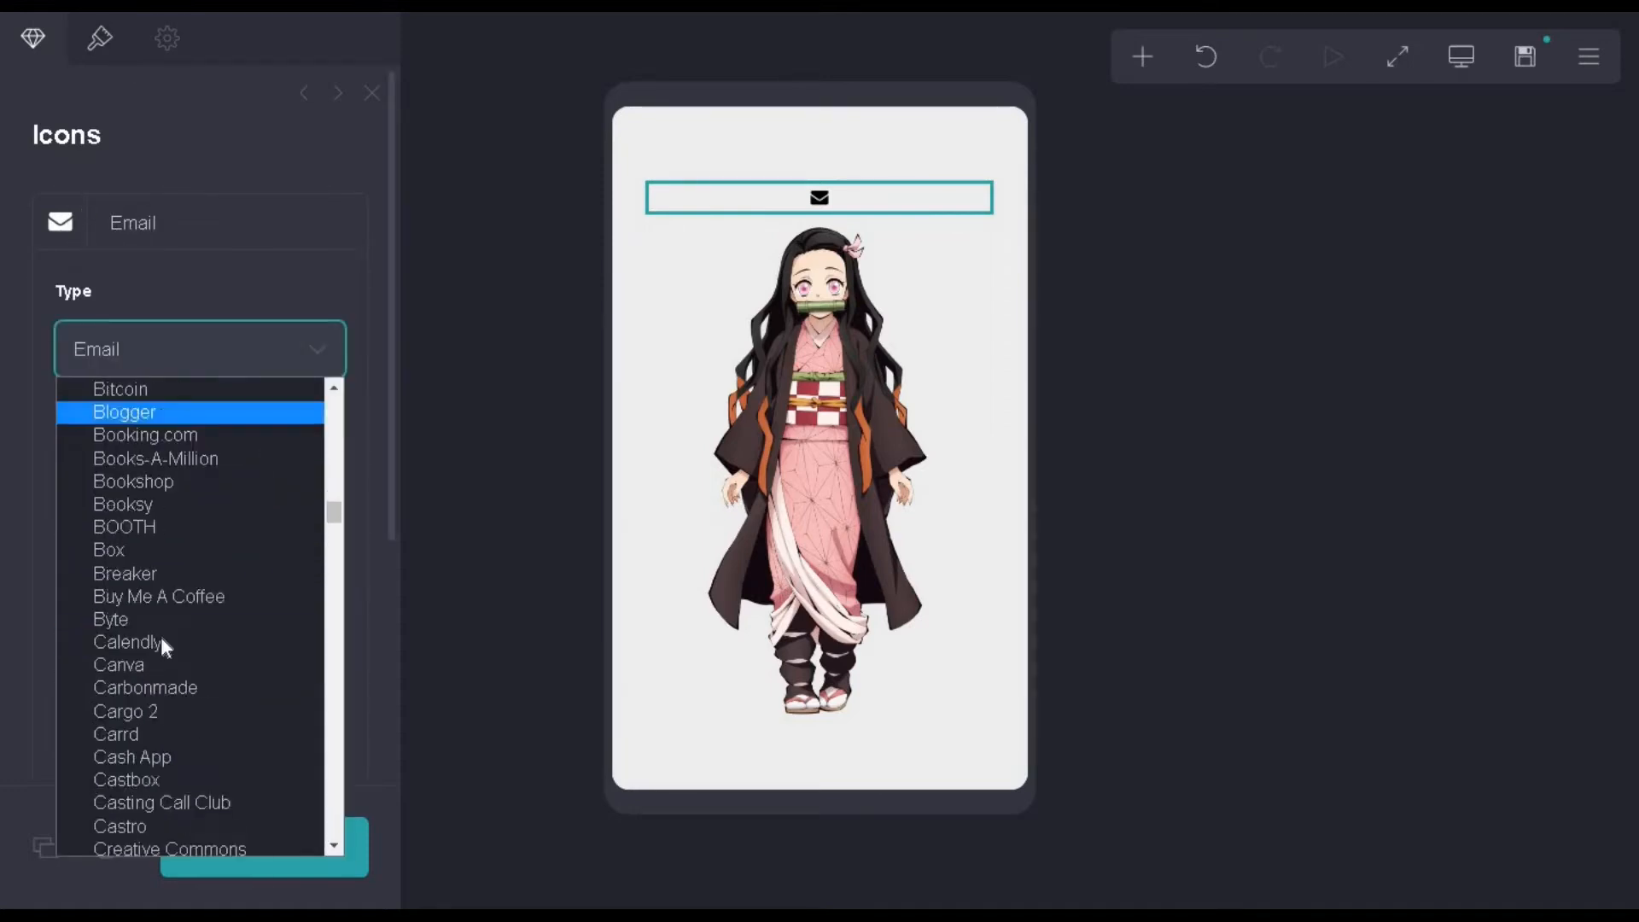
pyautogui.scroll(-20, 165, 648)
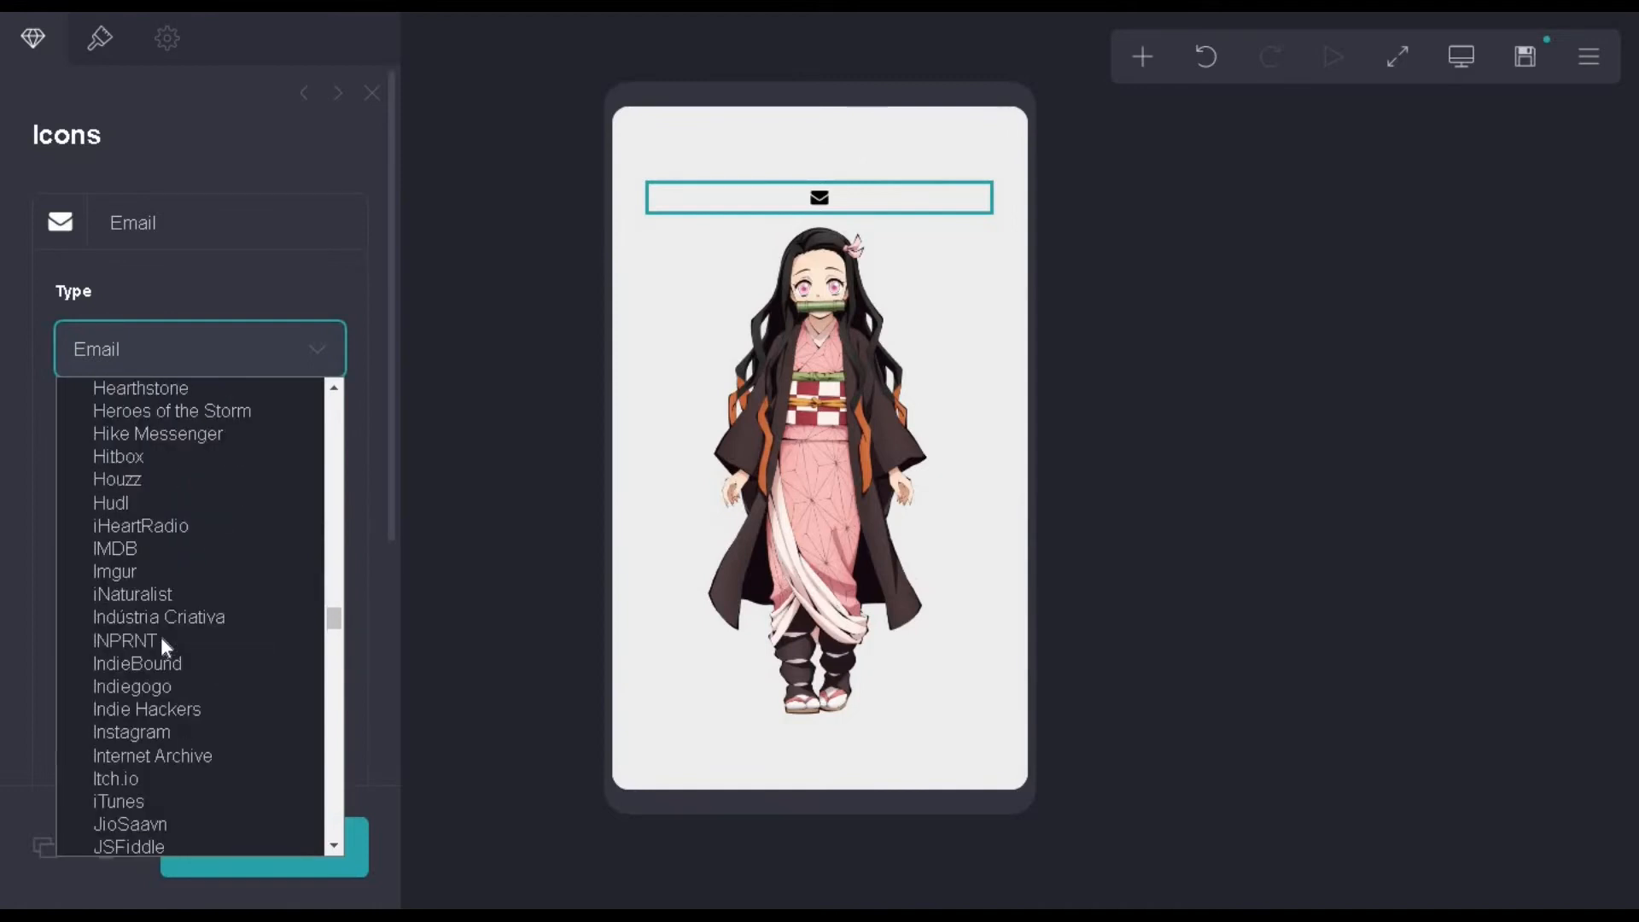
pyautogui.scroll(-20, 165, 649)
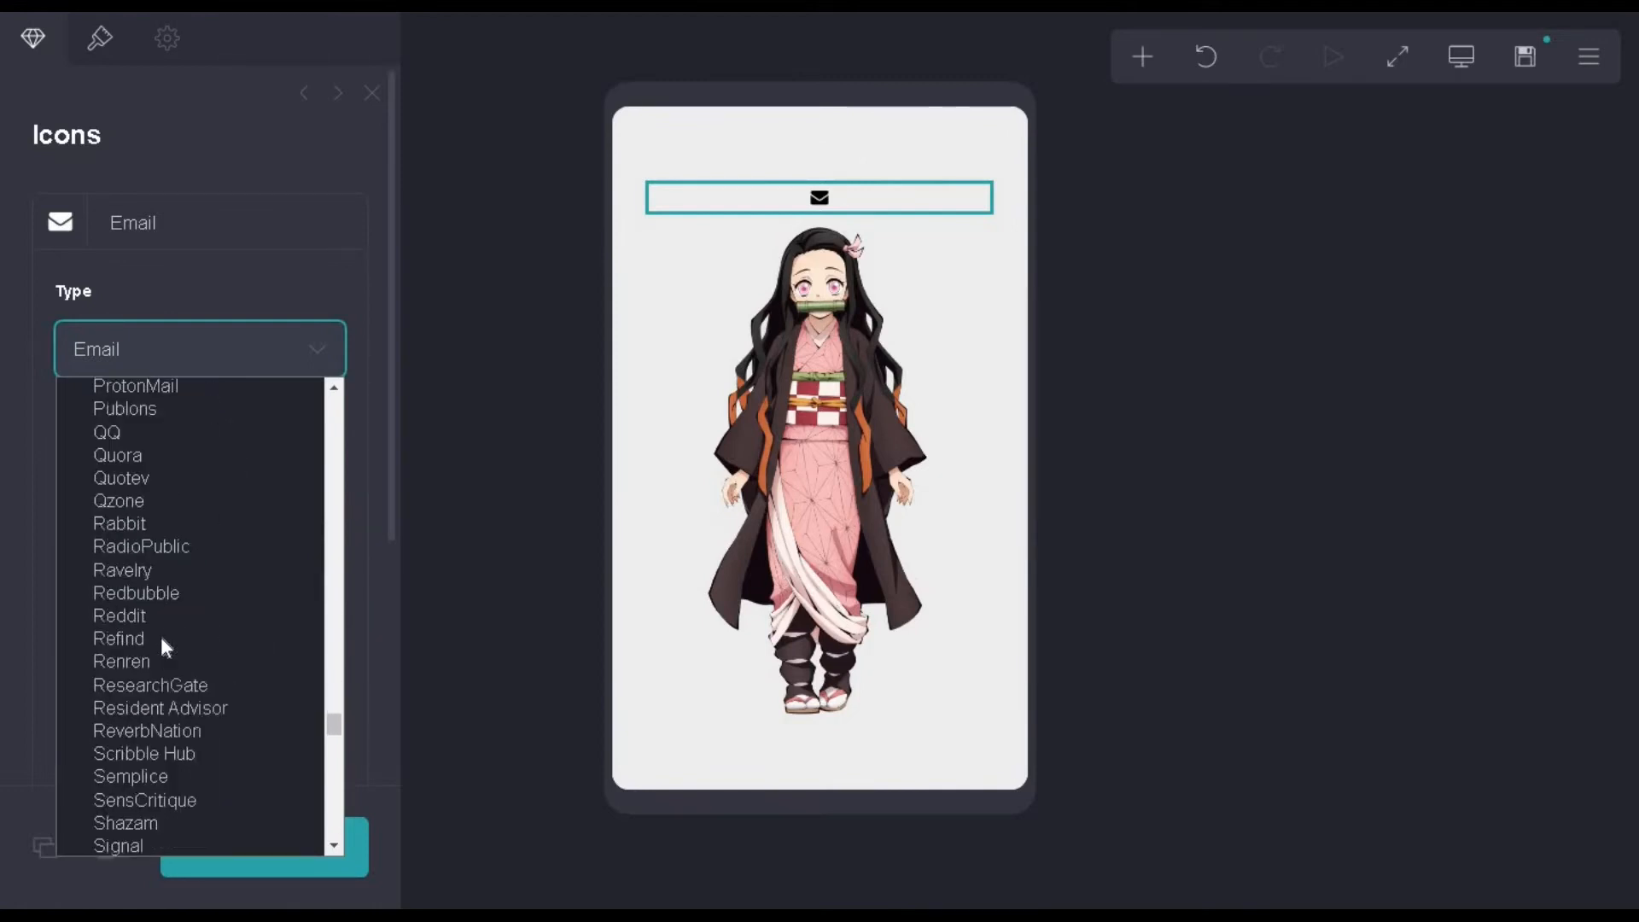
pyautogui.scroll(-3, 160, 647)
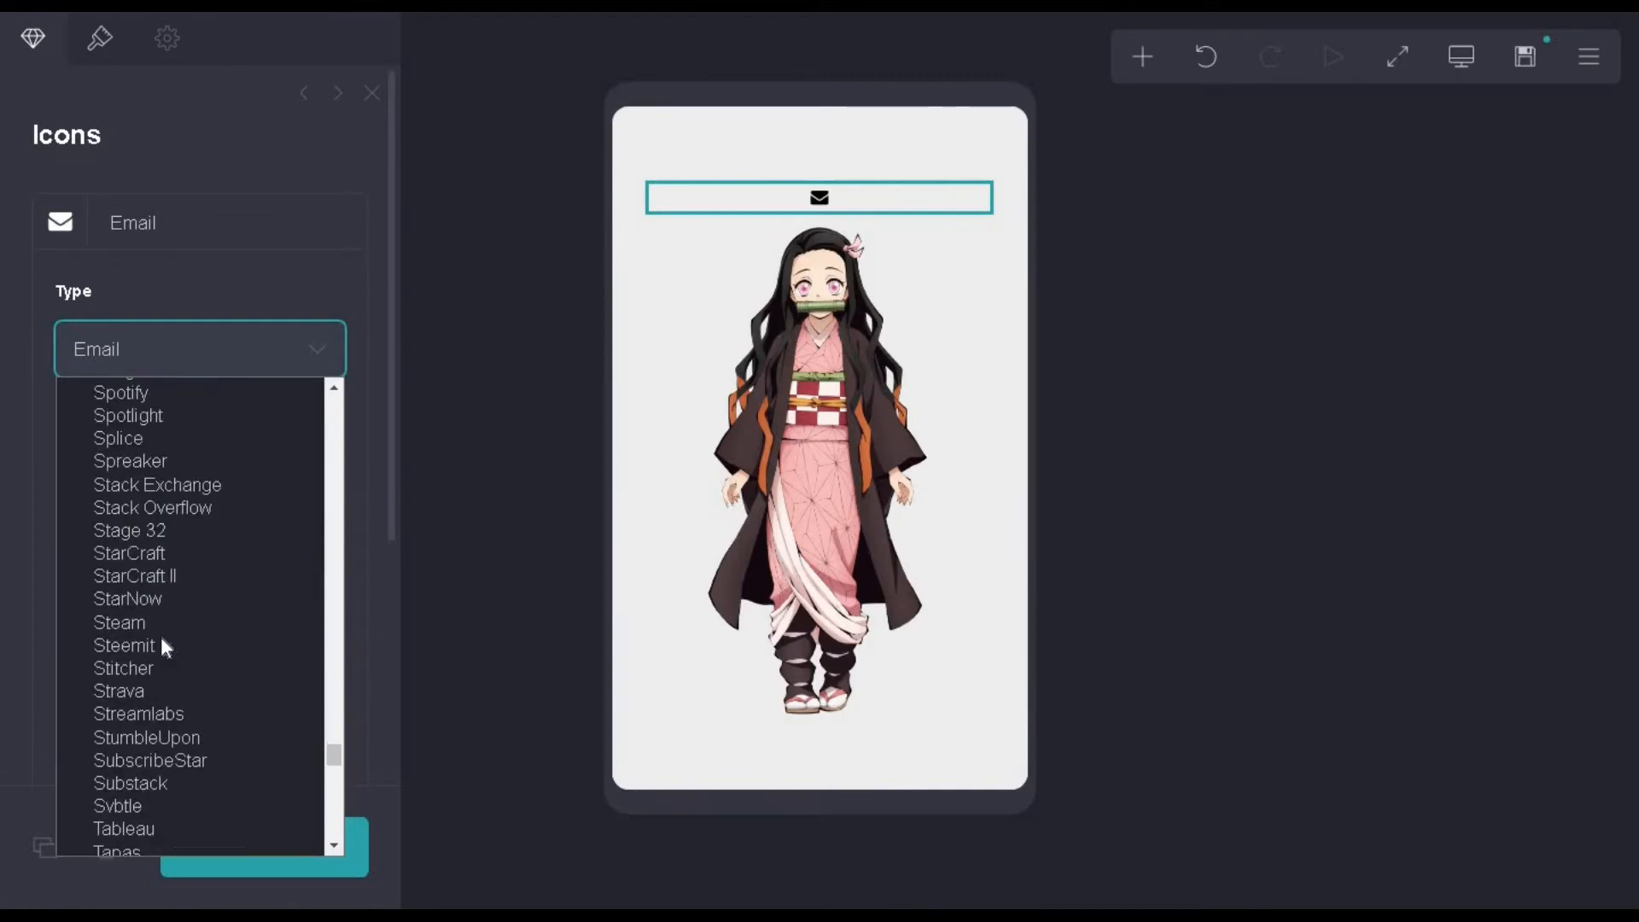
pyautogui.click(137, 832)
# - Set the Tableau icon's link URL to #kamado
pyautogui.click(344, 482)
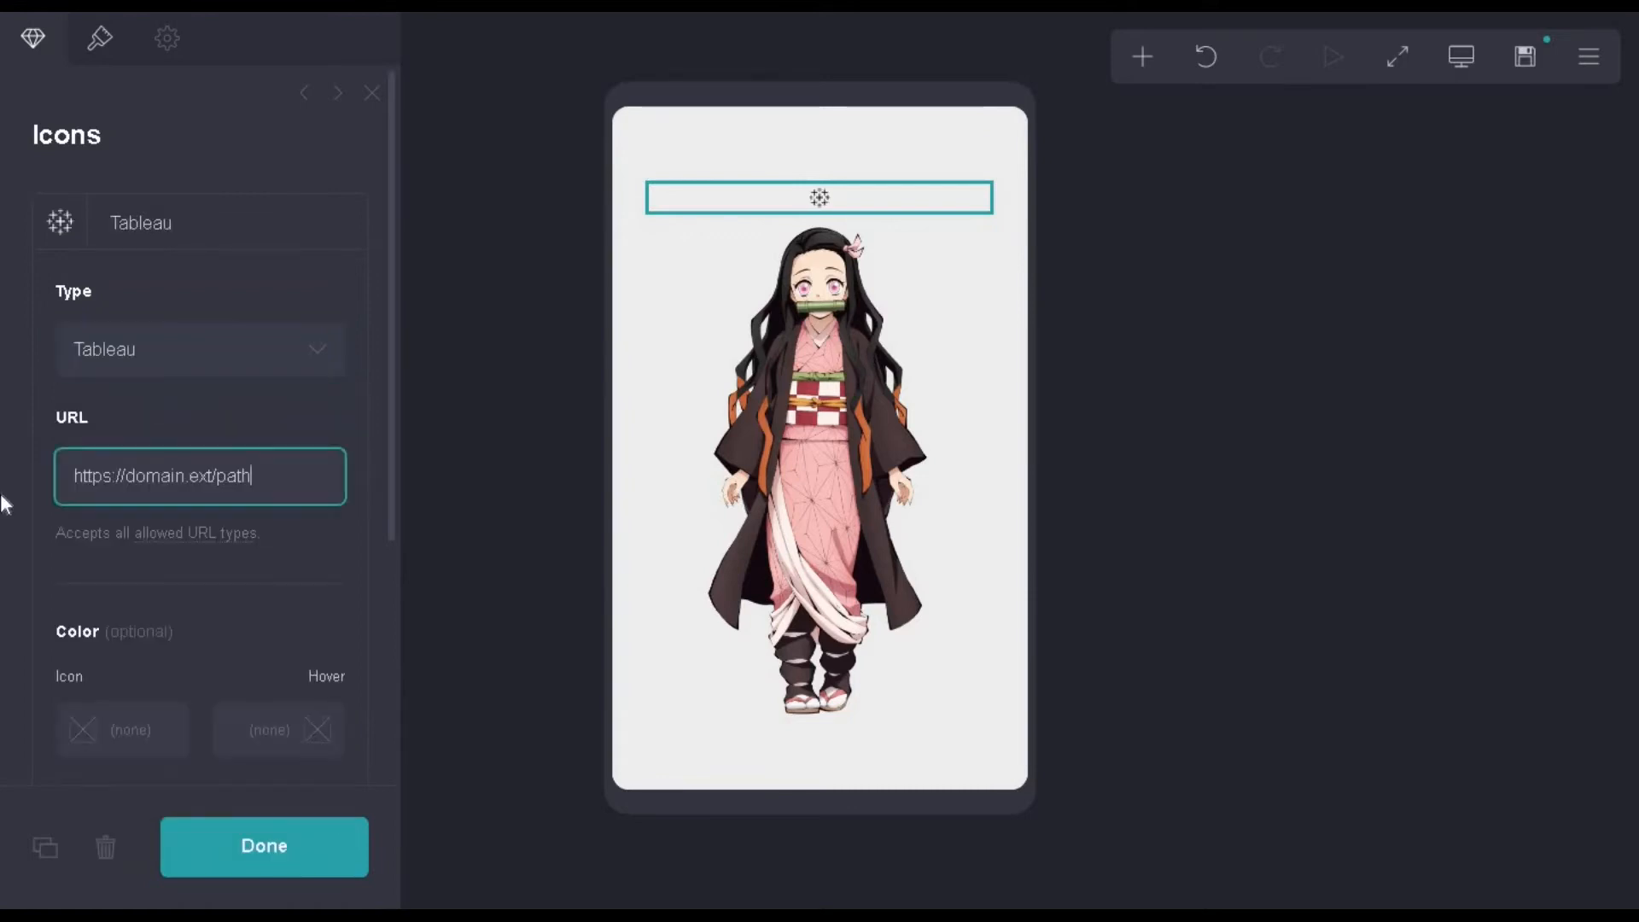
pyautogui.write('#kamado')
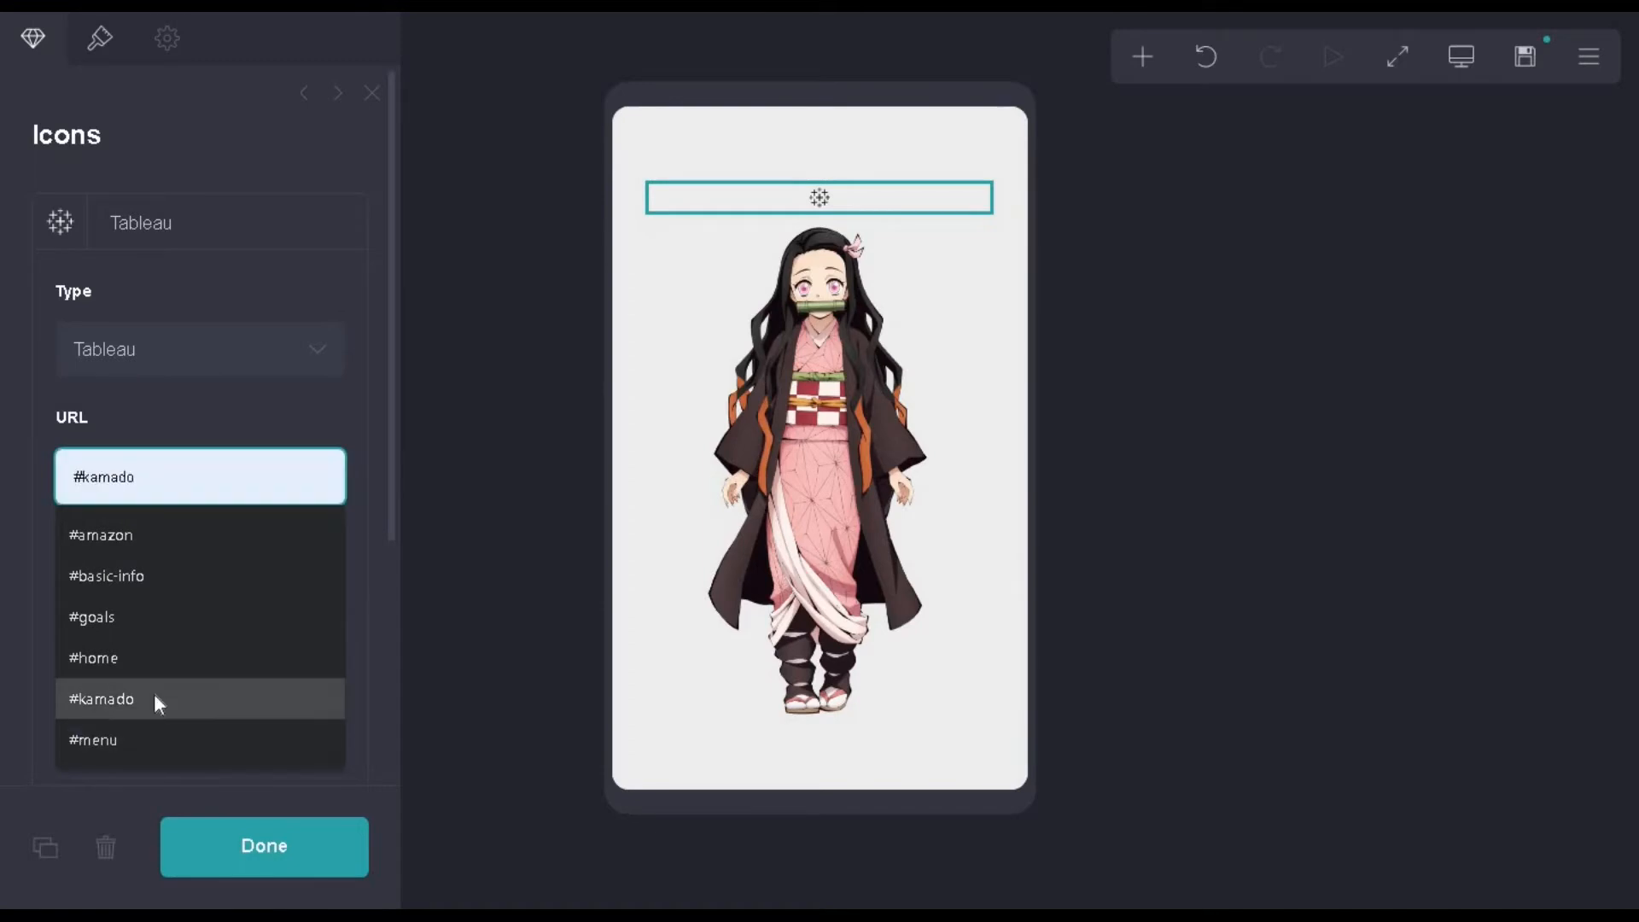
pyautogui.click(157, 698)
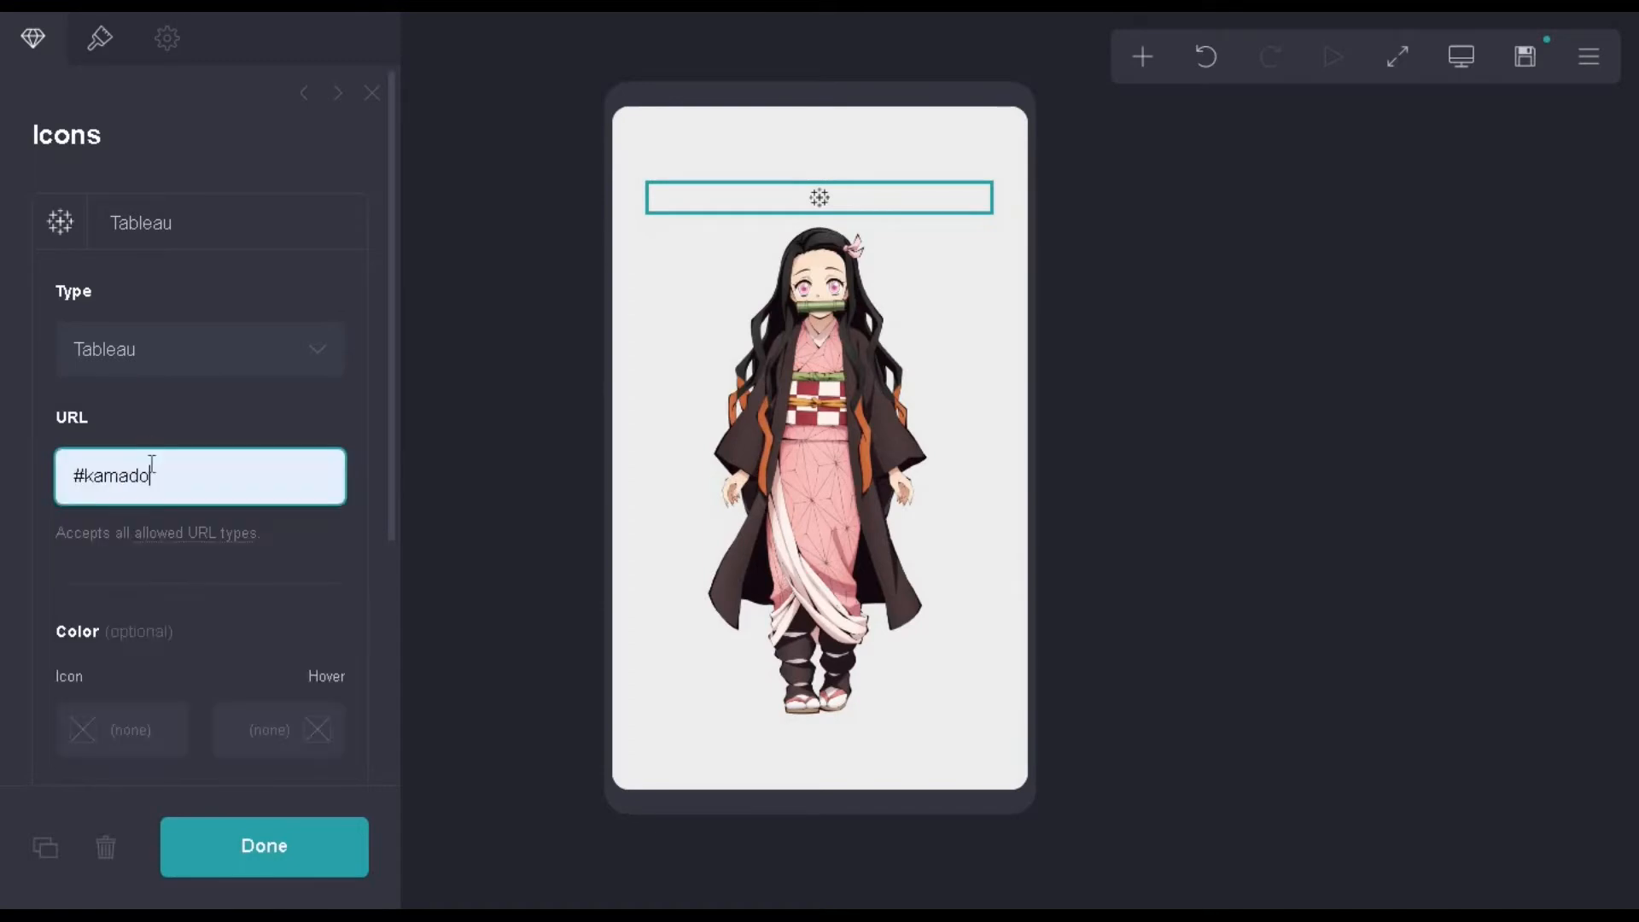
pyautogui.click(270, 649)
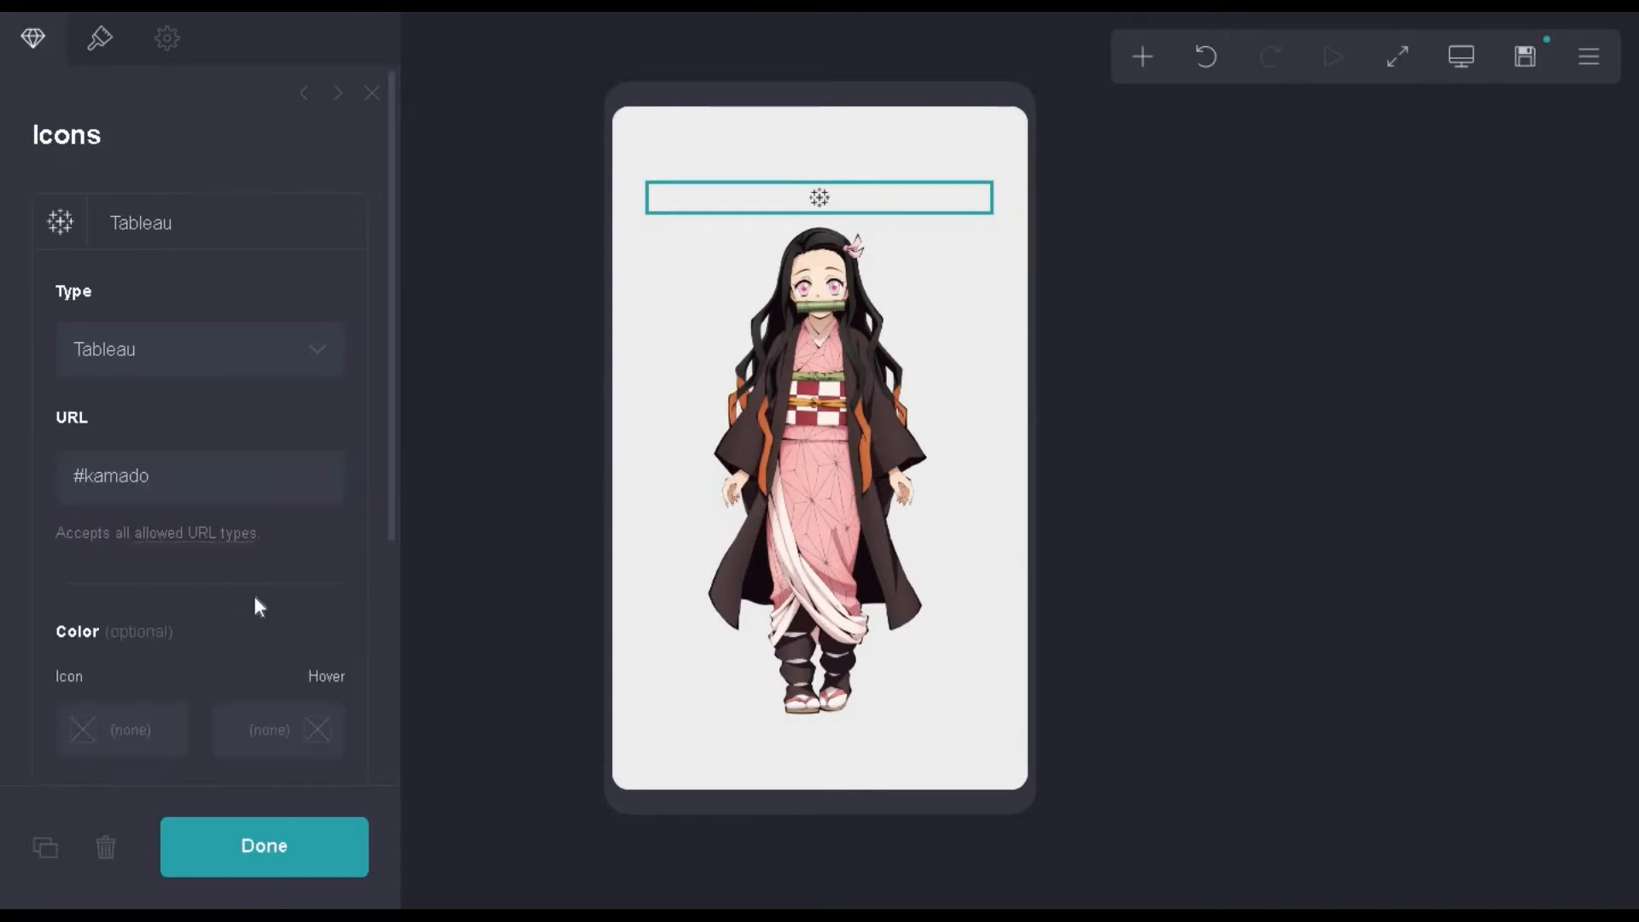
# - Set the icon's size to 3.125 and its spacing to 0.25
pyautogui.click(98, 40)
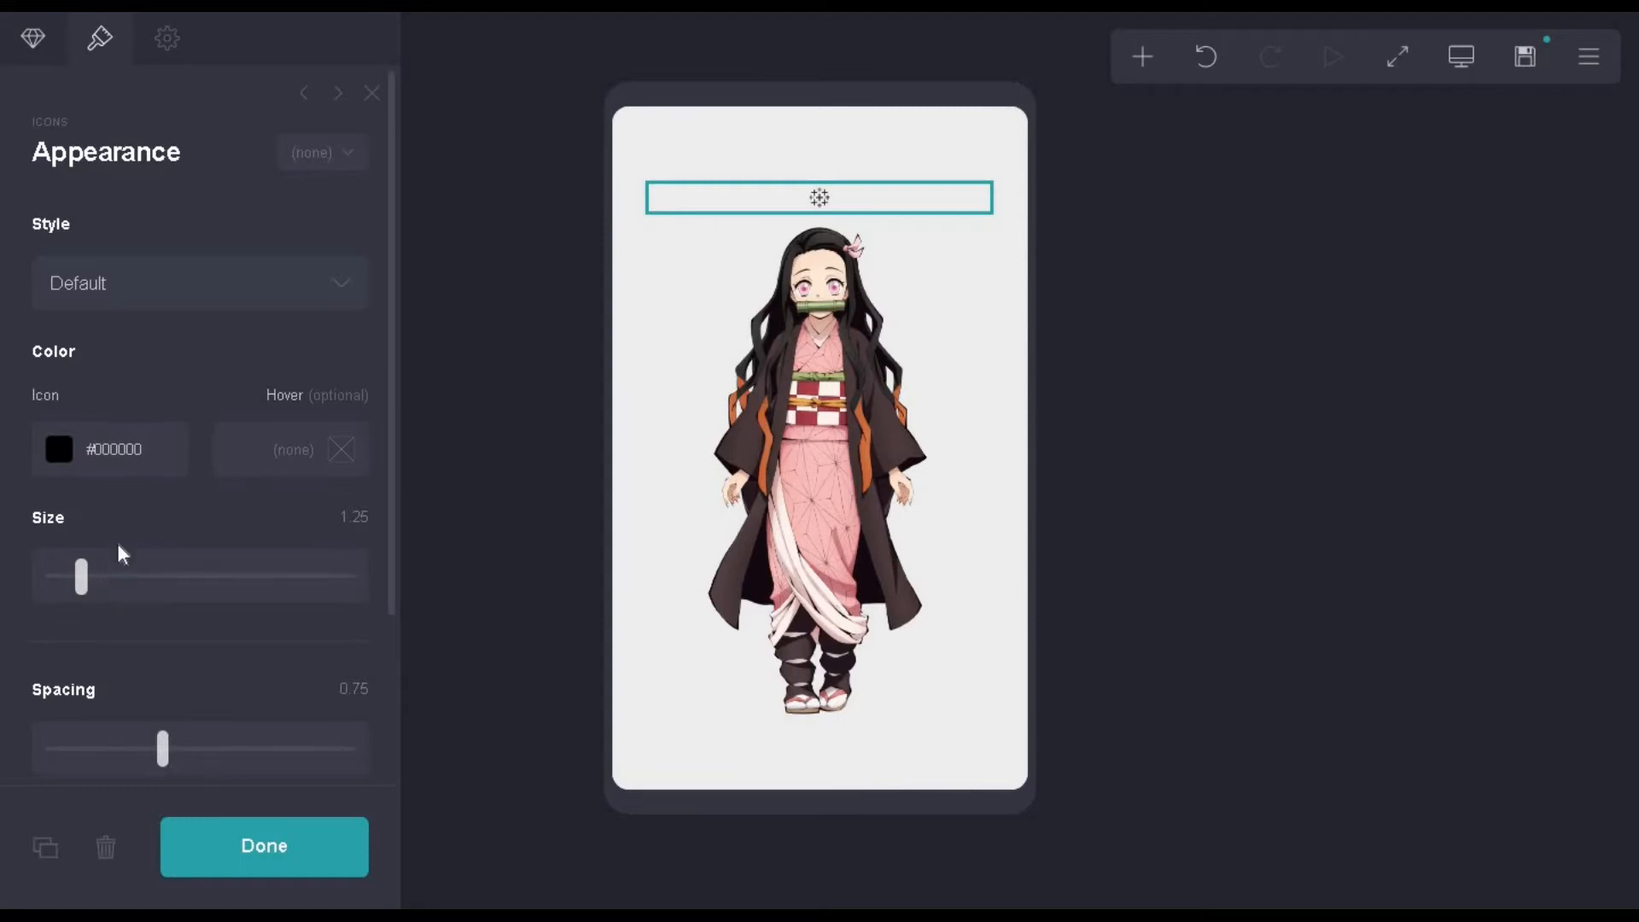
pyautogui.scroll(-2, 111, 512)
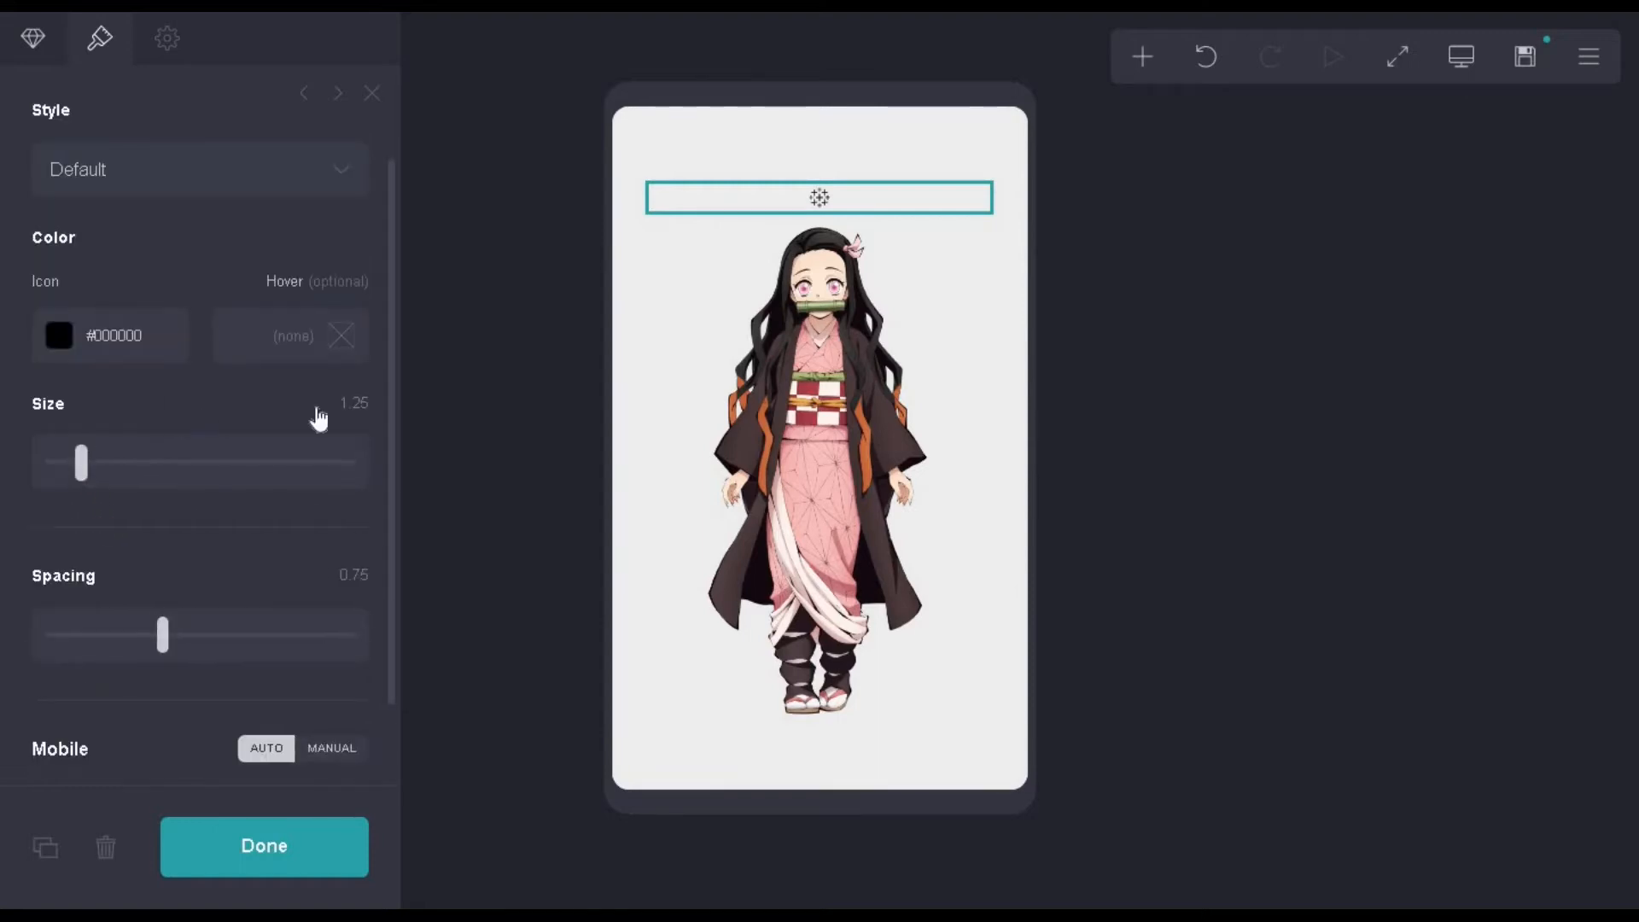
pyautogui.click(351, 402)
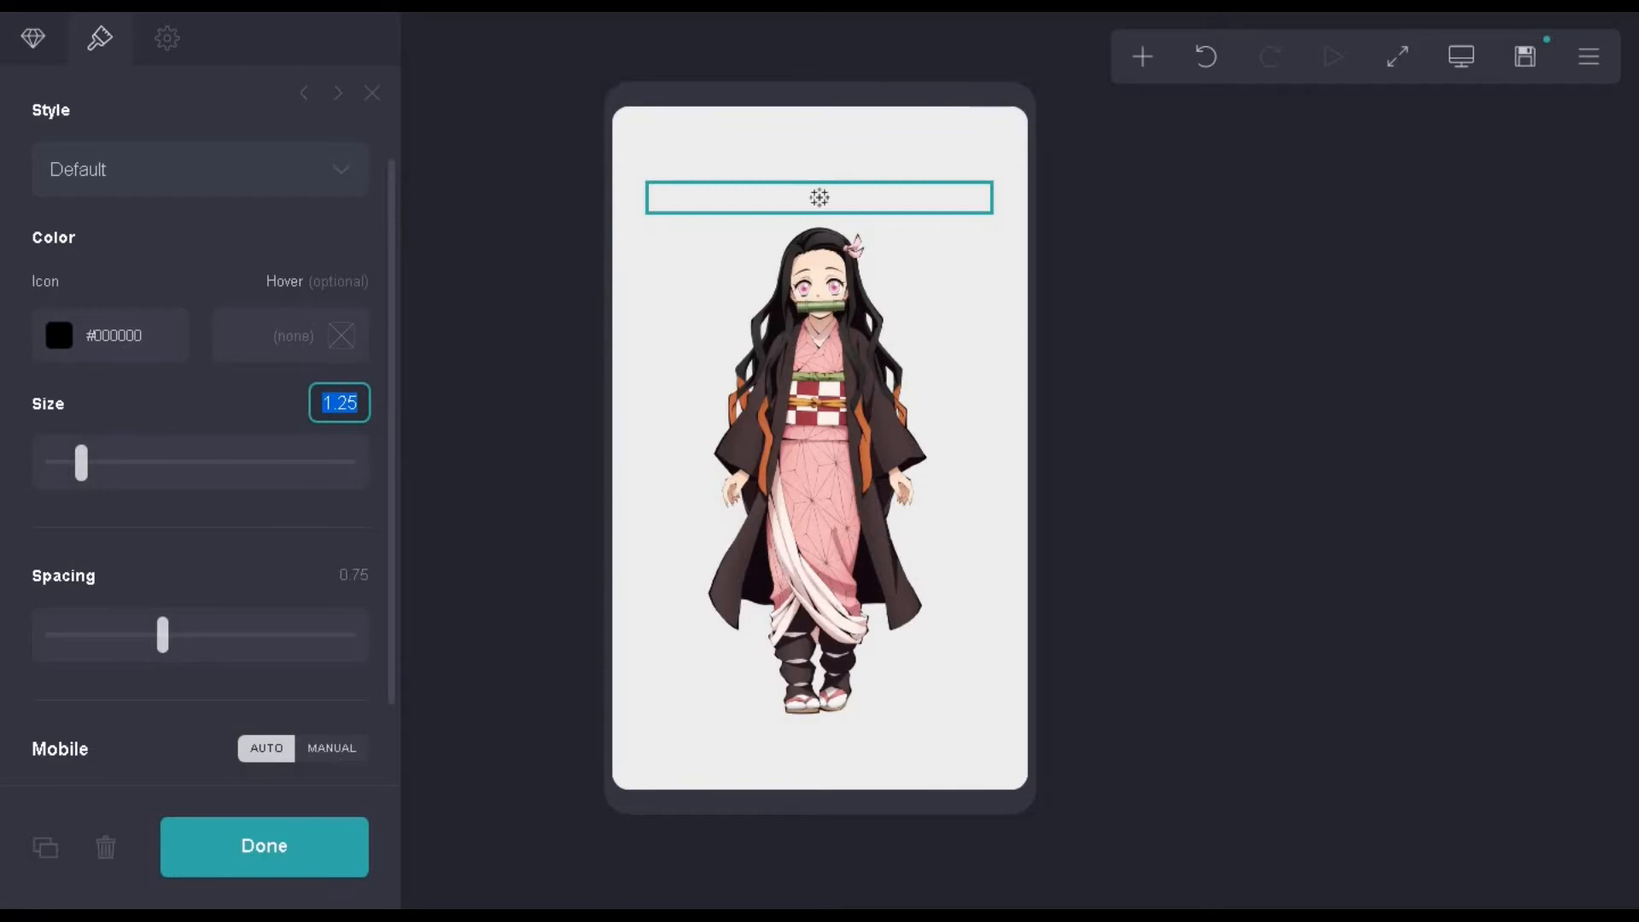
pyautogui.write('3.1')
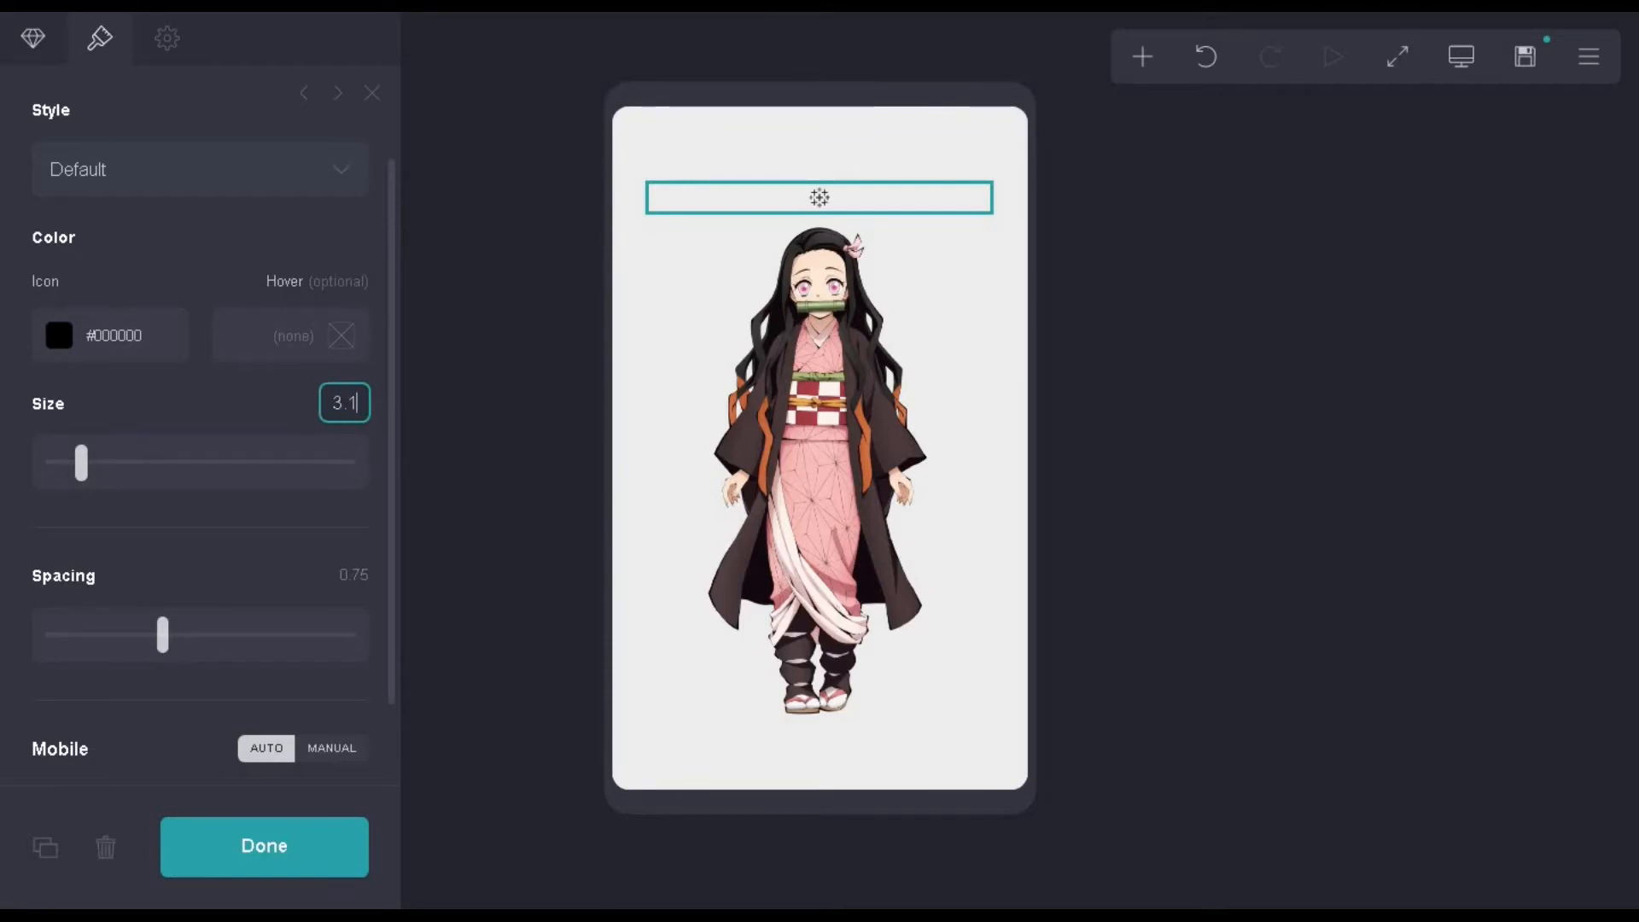
pyautogui.write('25')
pyautogui.press('Return')
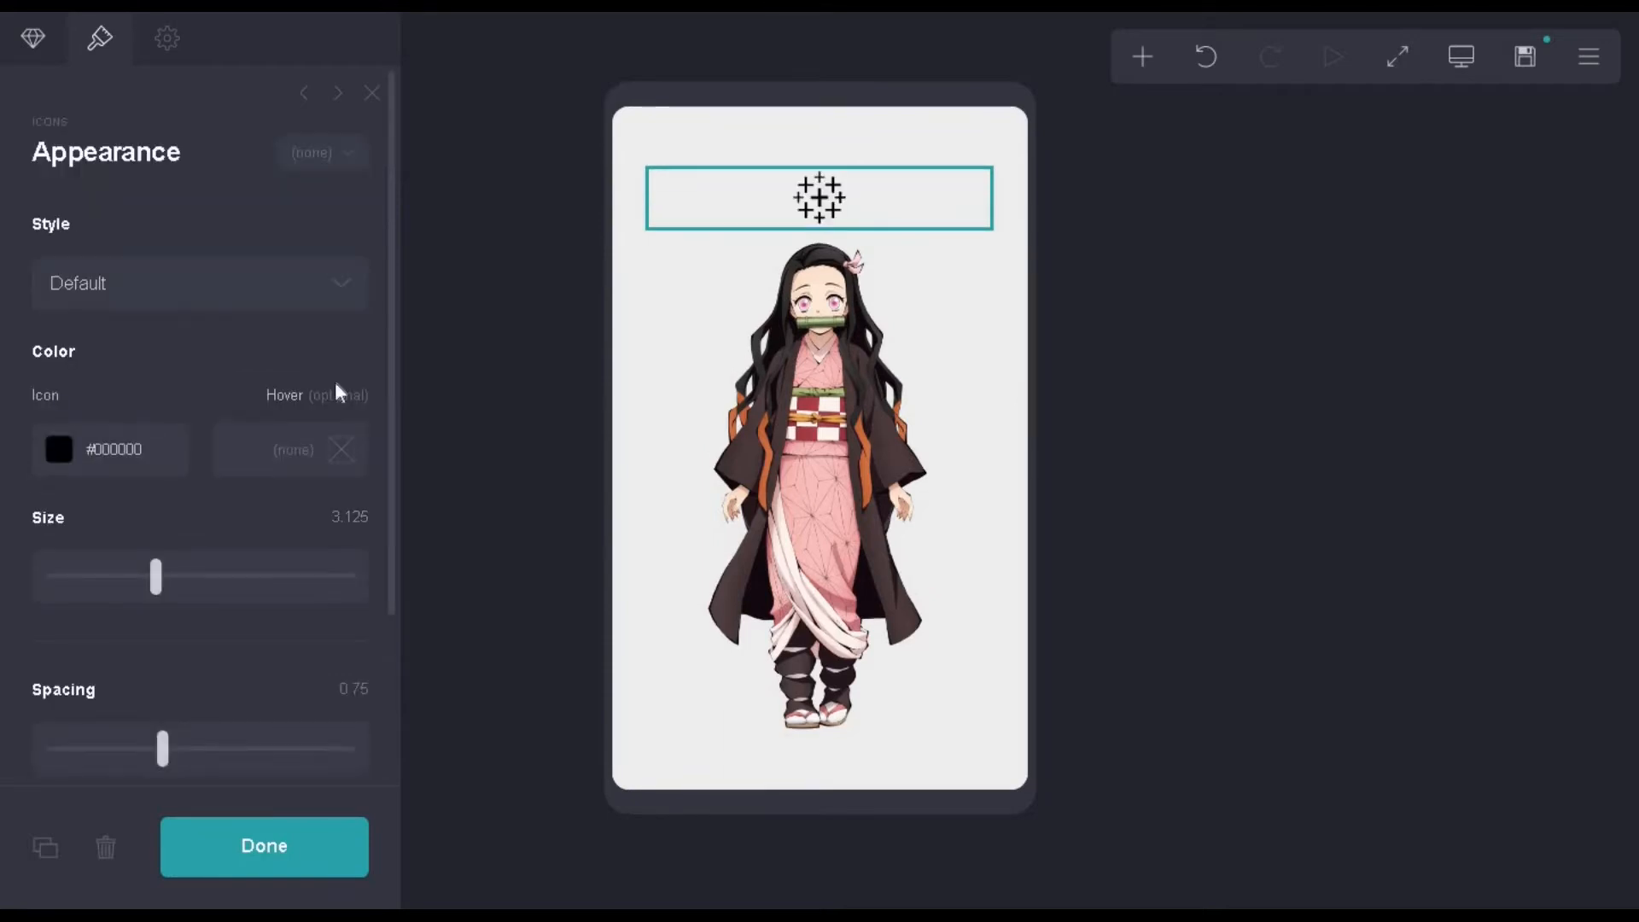
pyautogui.scroll(-3, 218, 427)
pyautogui.moveTo(183, 540); pyautogui.dragTo(101, 539)
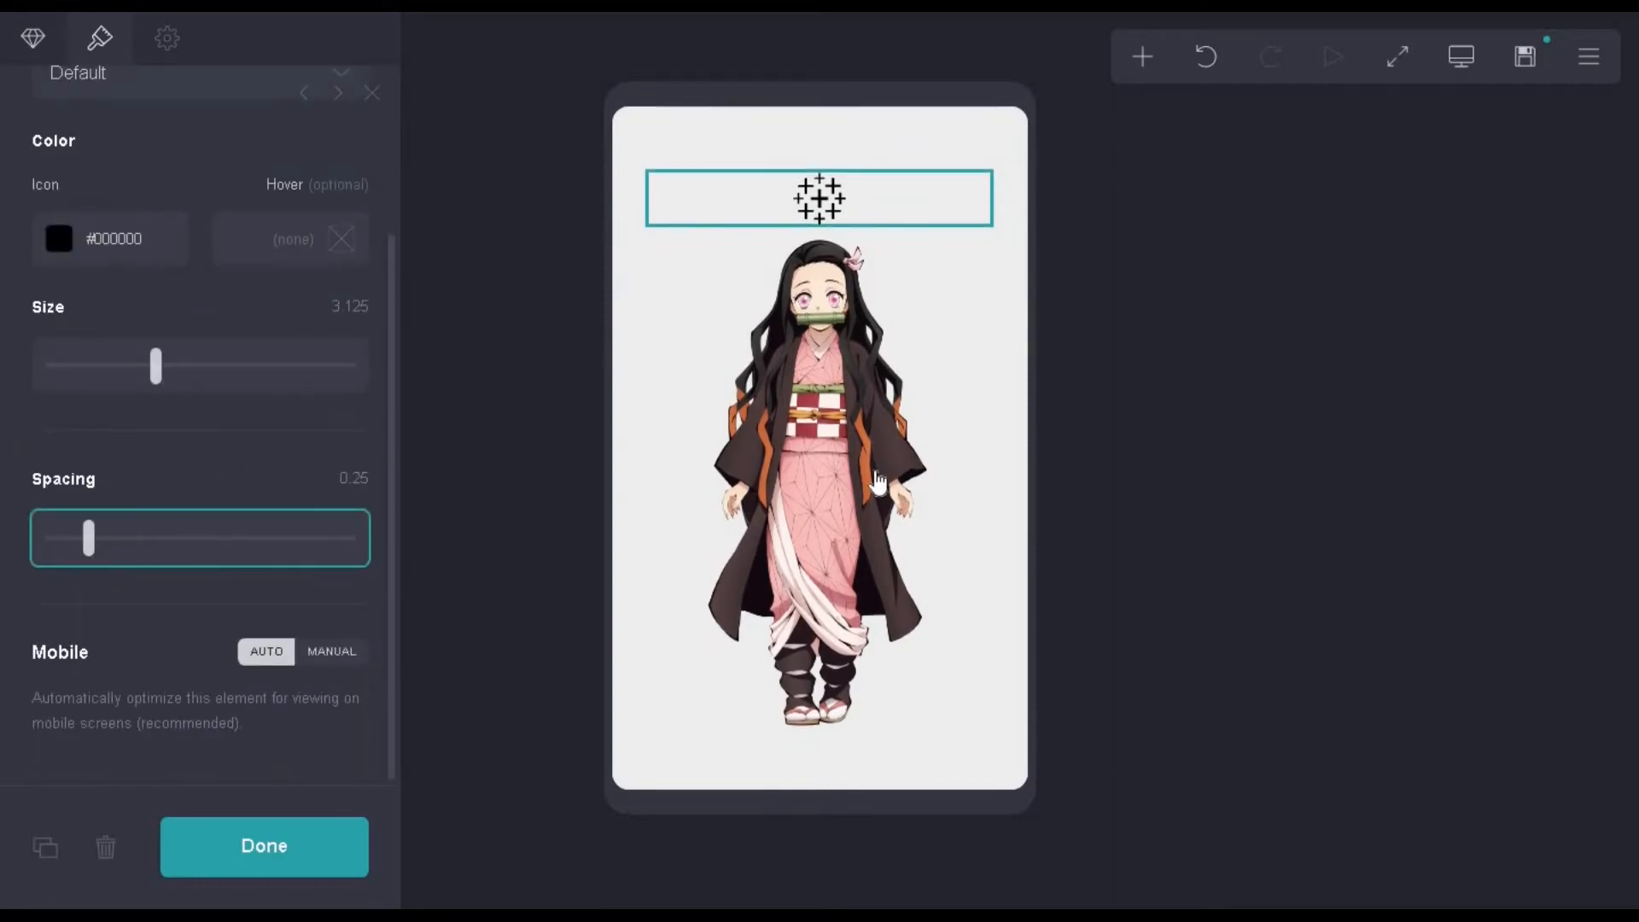
pyautogui.click(878, 482)
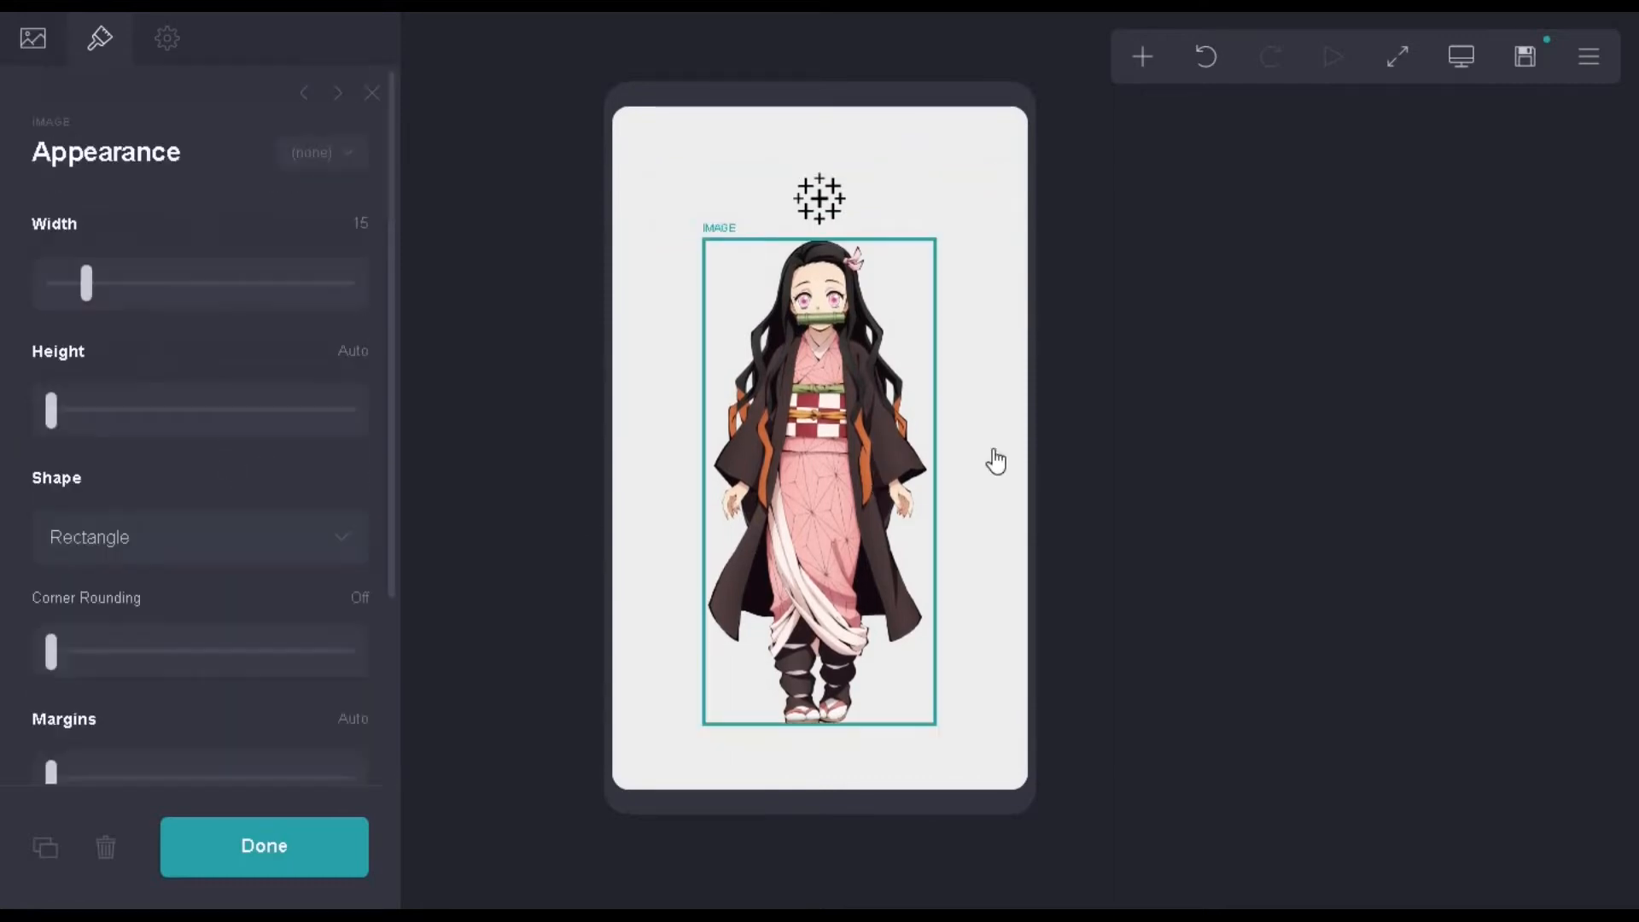
pyautogui.click(840, 213)
pyautogui.click(33, 37)
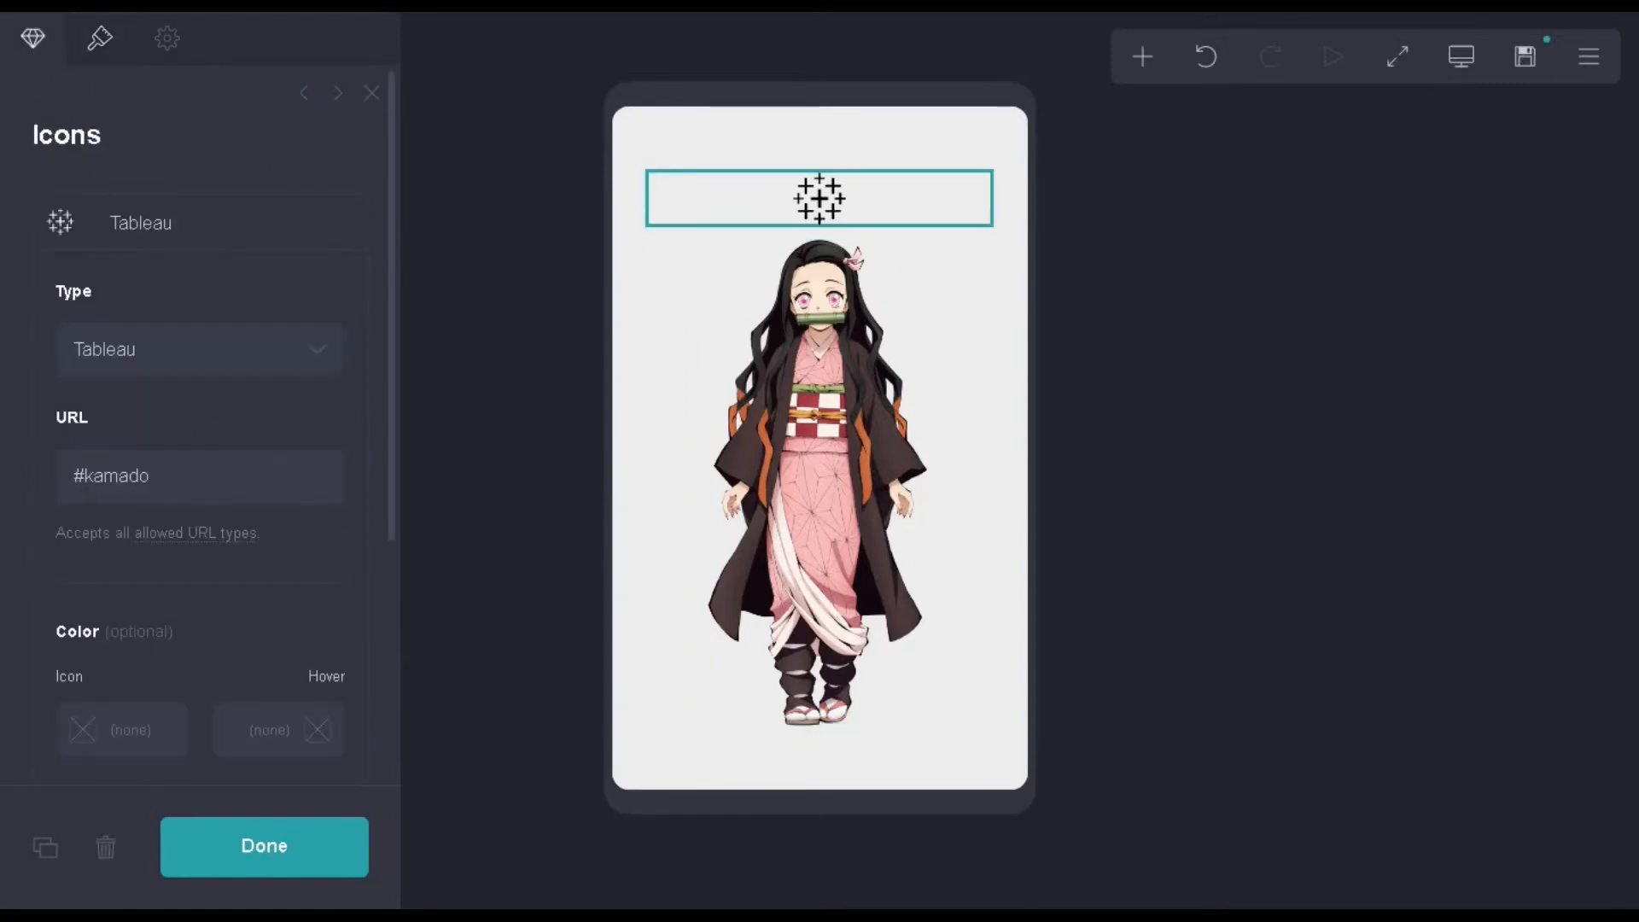
pyautogui.click(862, 478)
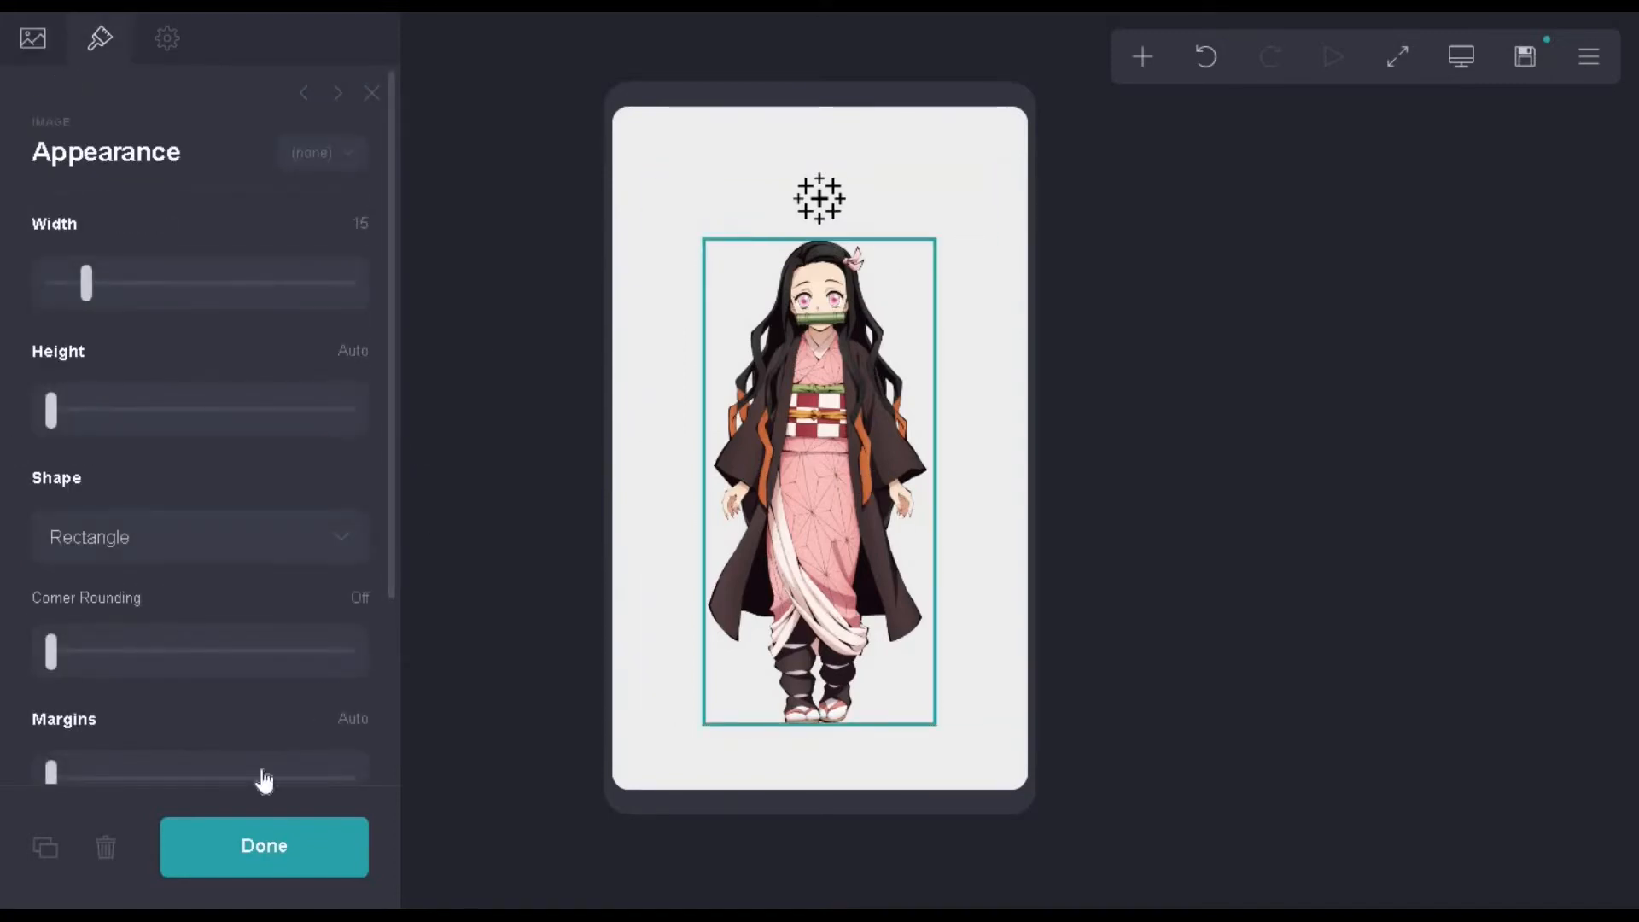
# - Finish editing the image and add a section break control named kamado below it
pyautogui.click(290, 884)
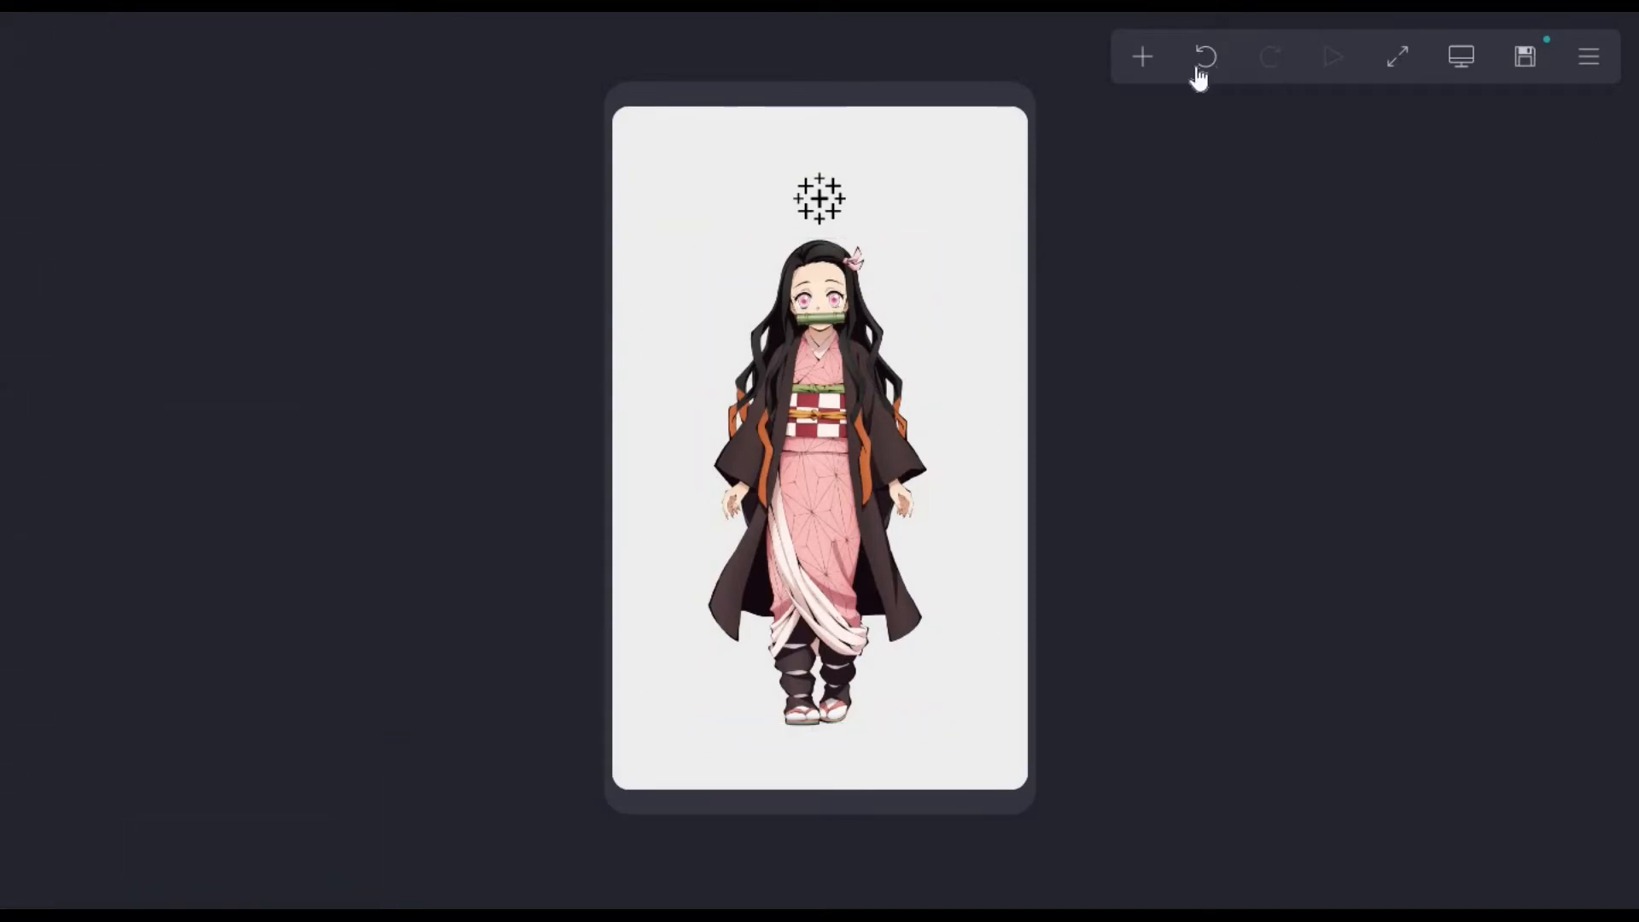
pyautogui.click(1142, 56)
pyautogui.click(1007, 572)
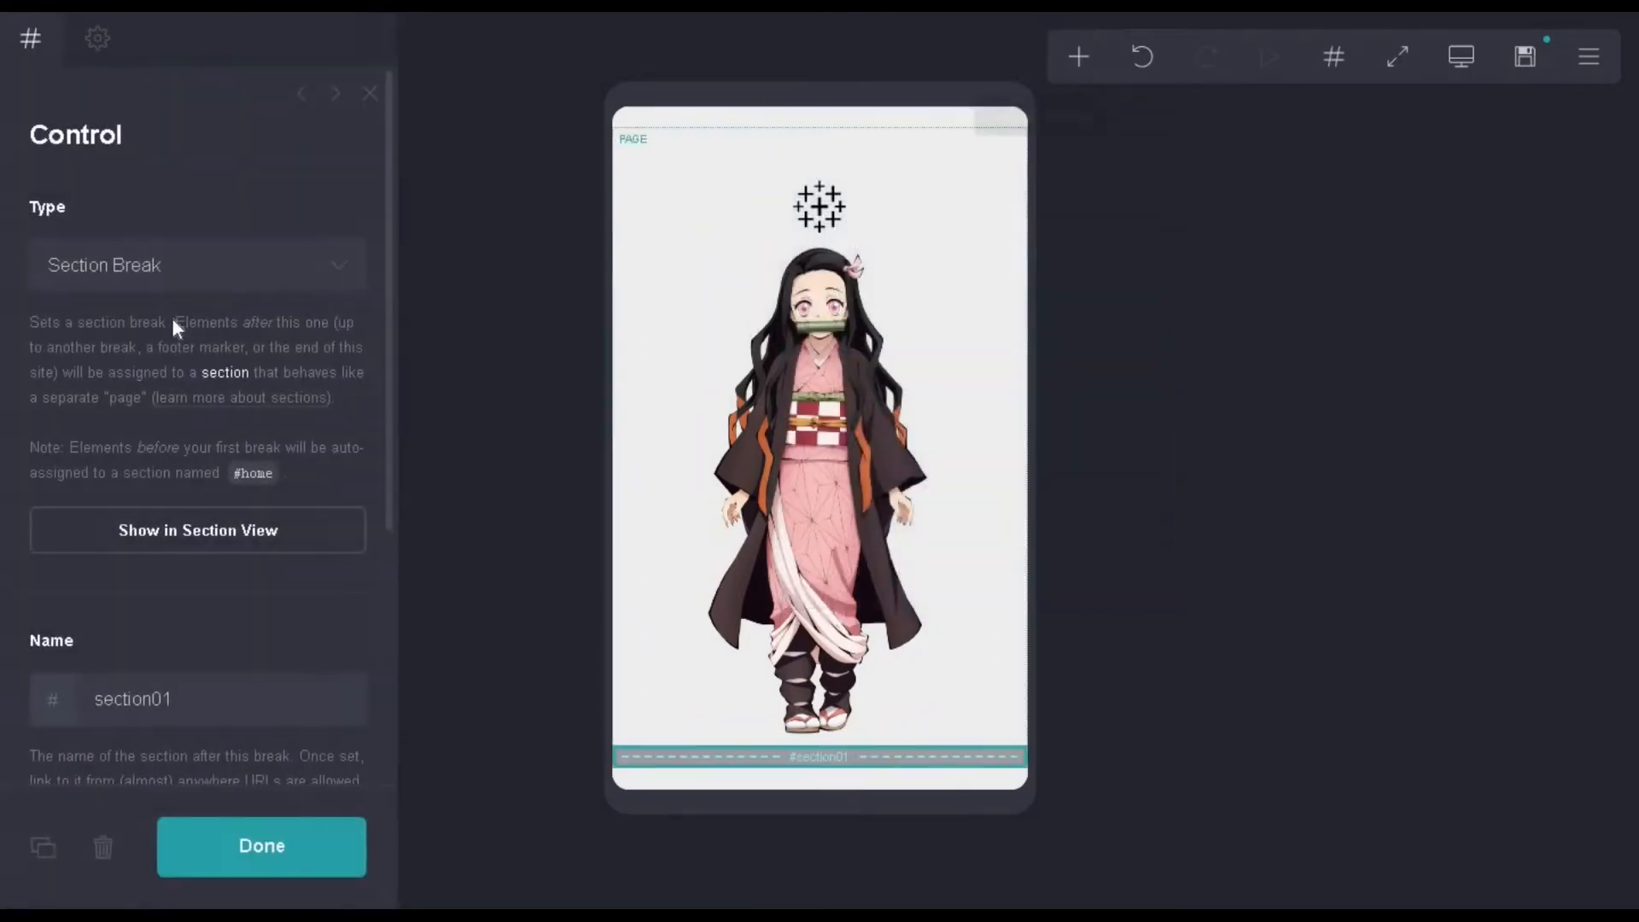
pyautogui.click(213, 704)
pyautogui.write('kamado')
pyautogui.click(311, 871)
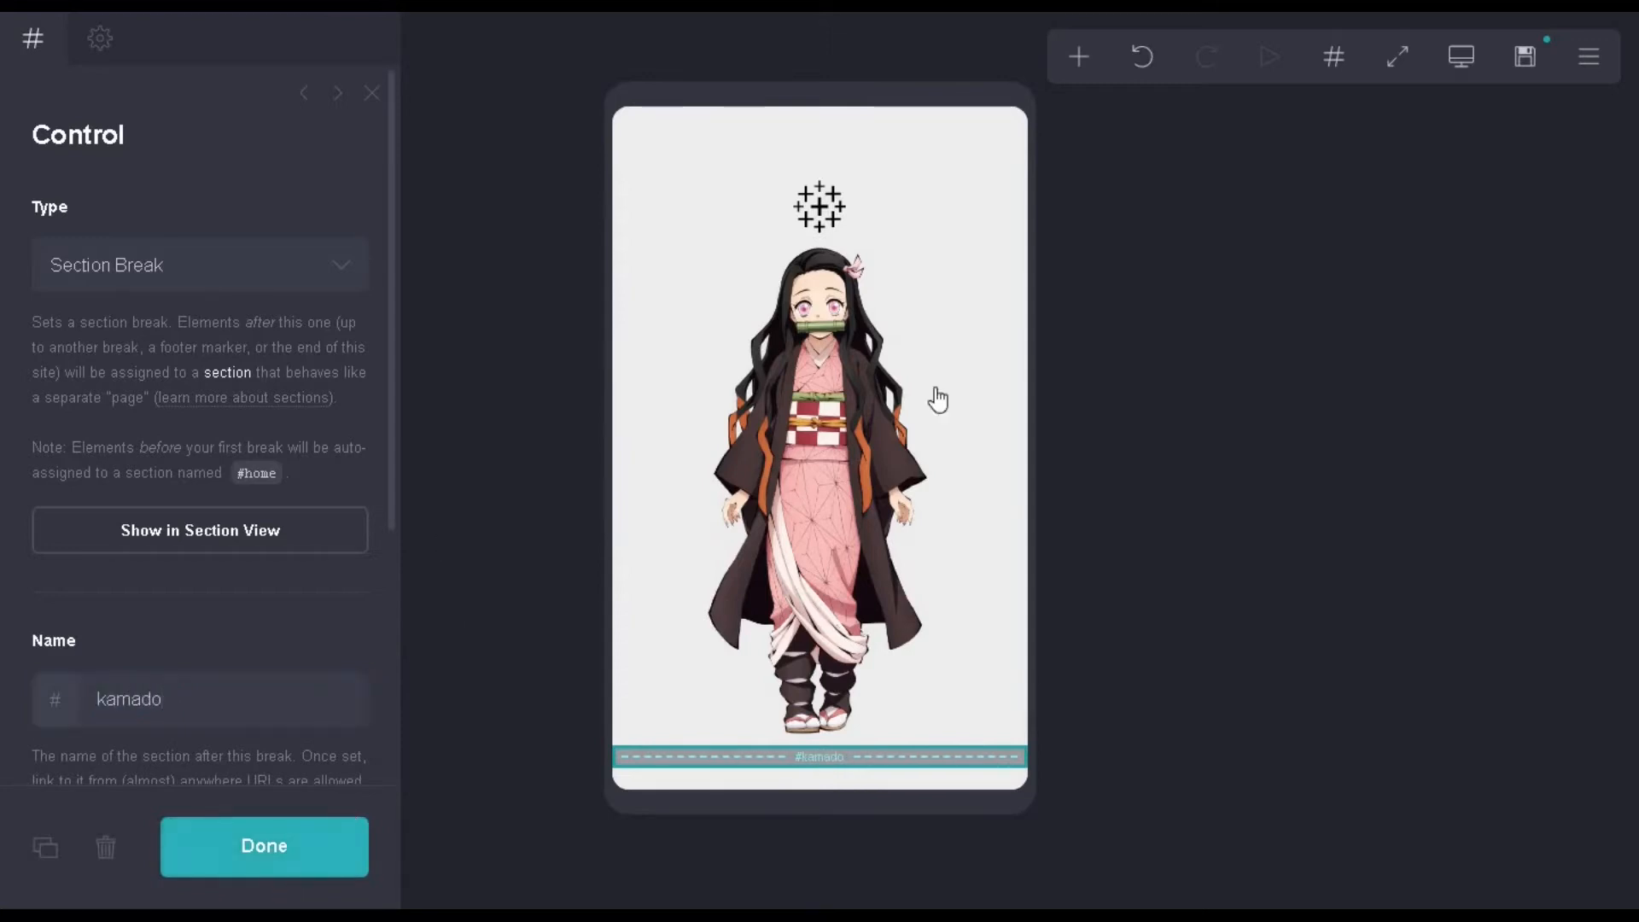
# - Open the kamado section and add a container to its empty page
pyautogui.click(1334, 58)
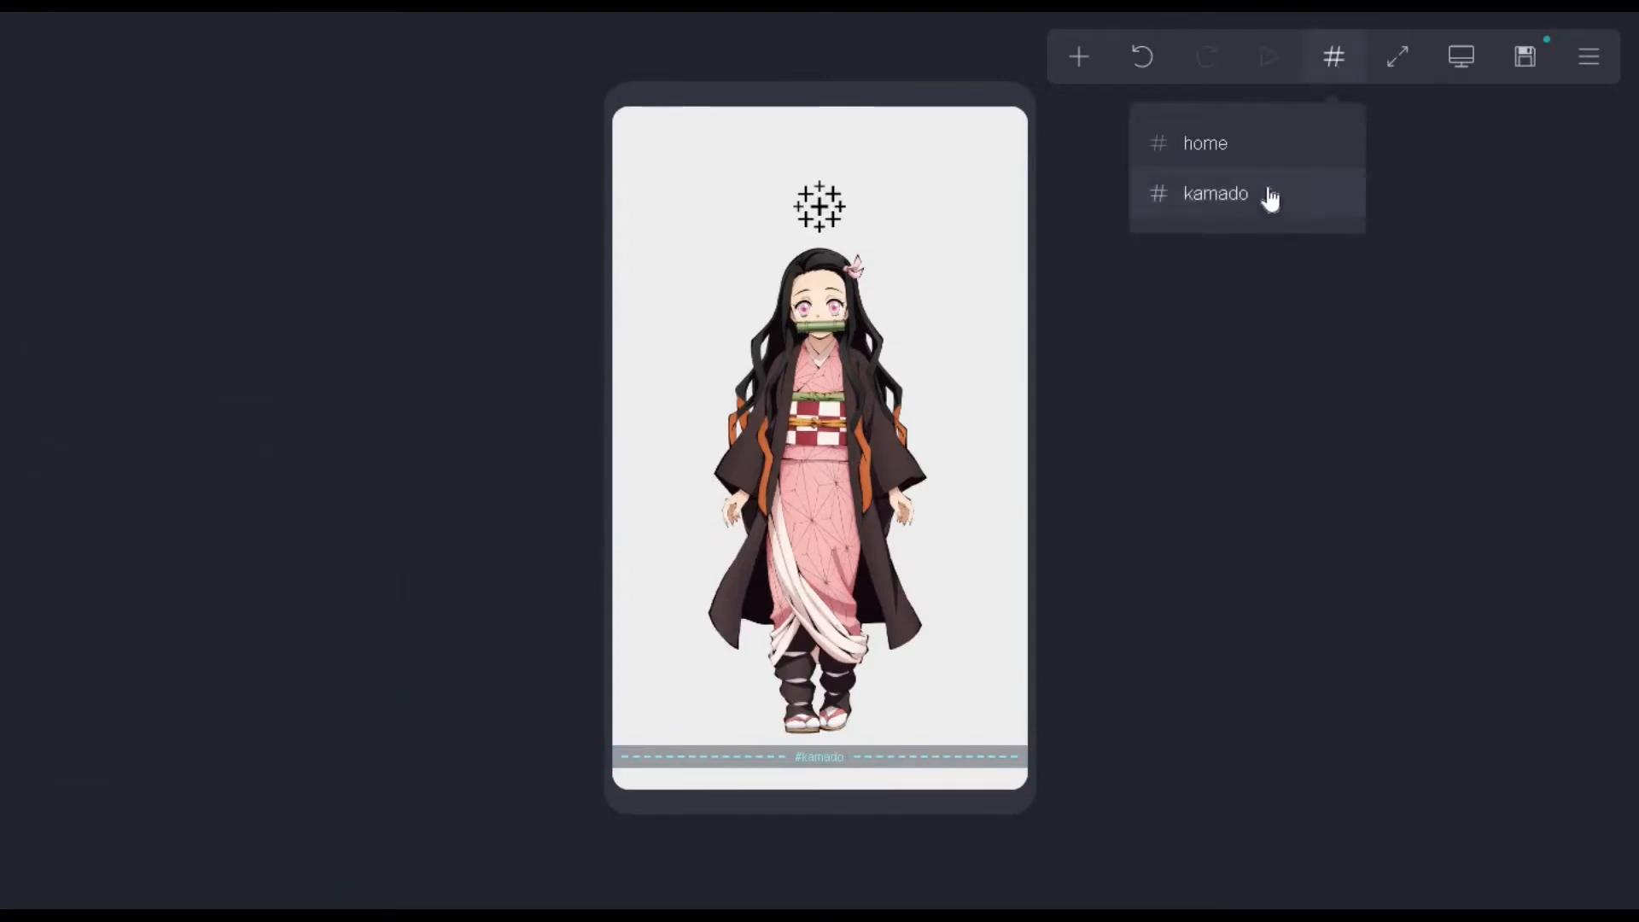
pyautogui.click(1263, 194)
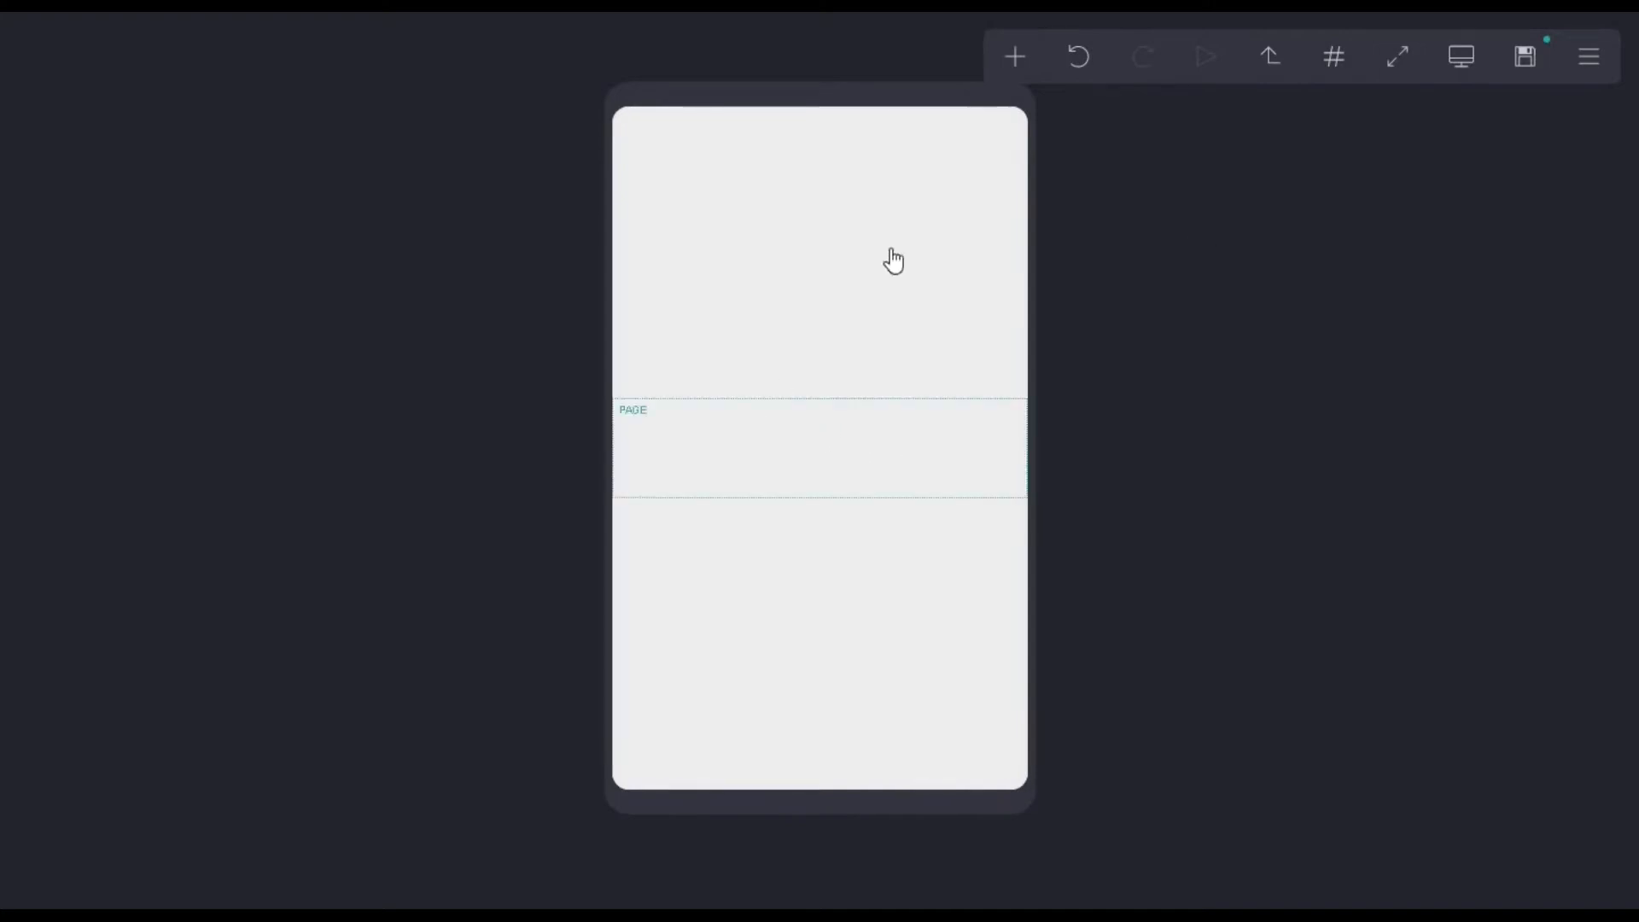
pyautogui.click(888, 248)
pyautogui.click(1014, 57)
pyautogui.click(757, 570)
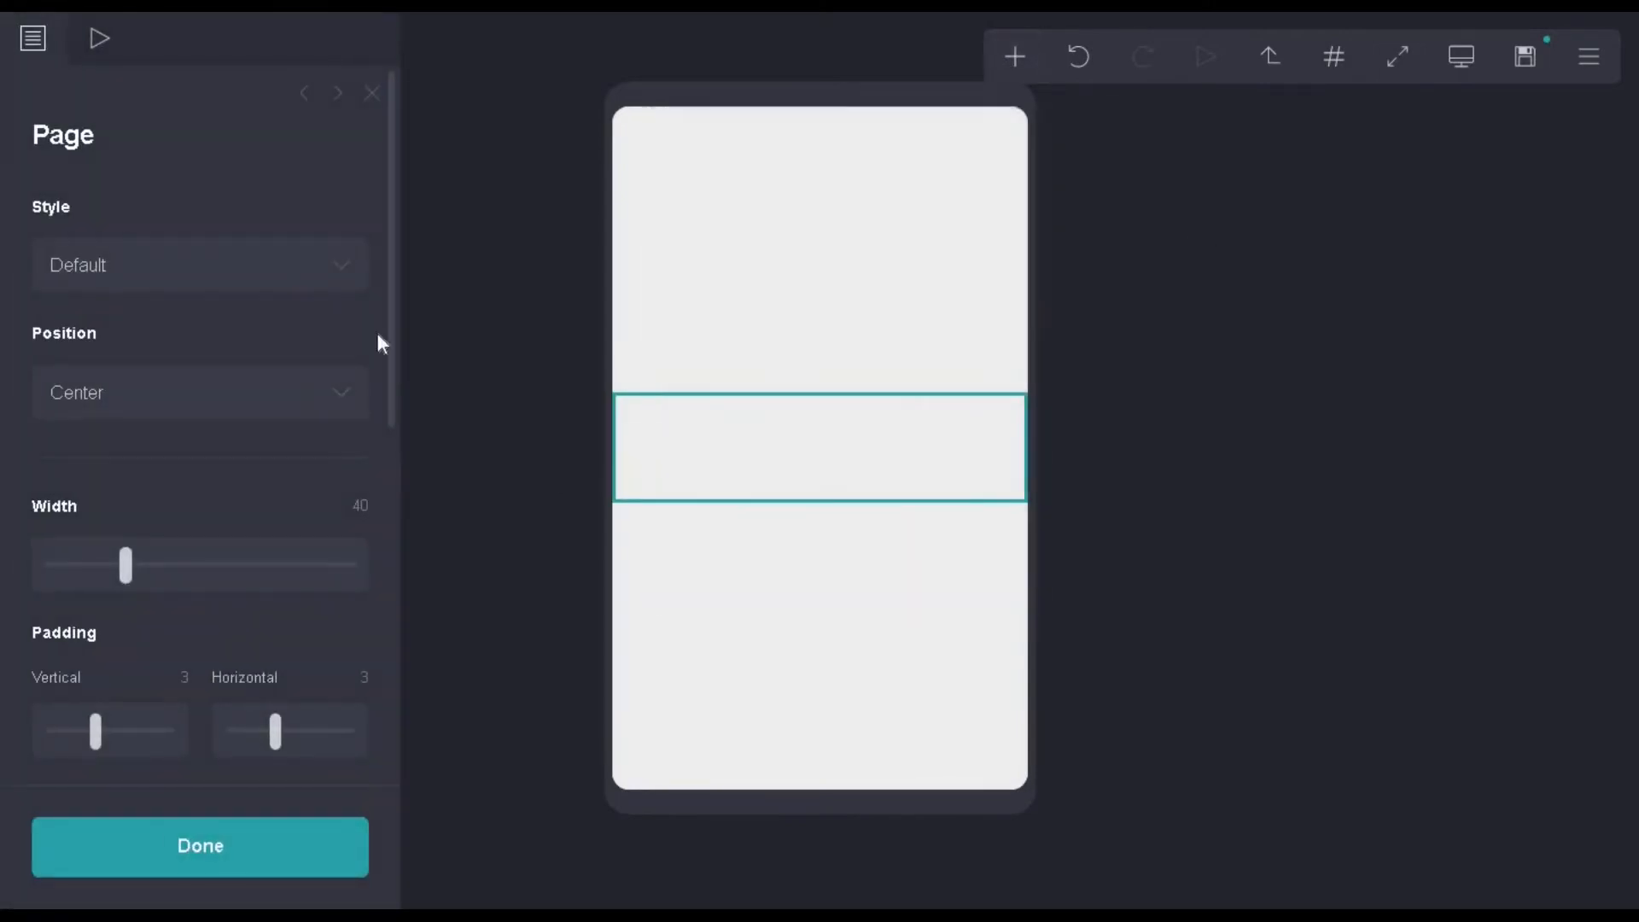
# - Select the new container and change its type to Columns
pyautogui.click(783, 463)
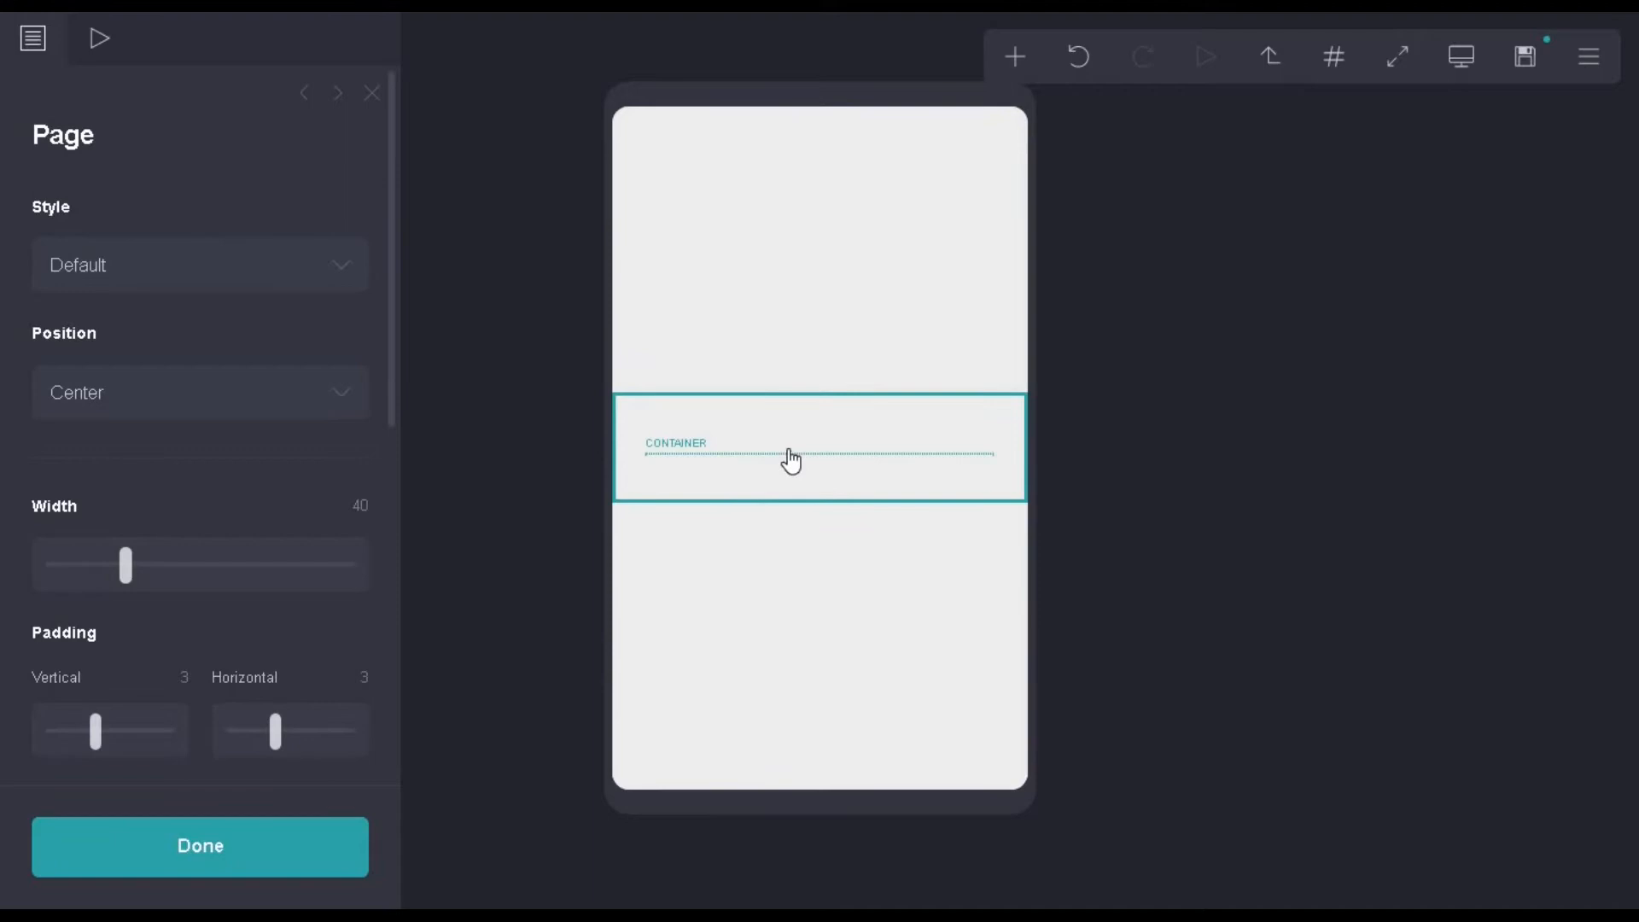
pyautogui.click(53, 50)
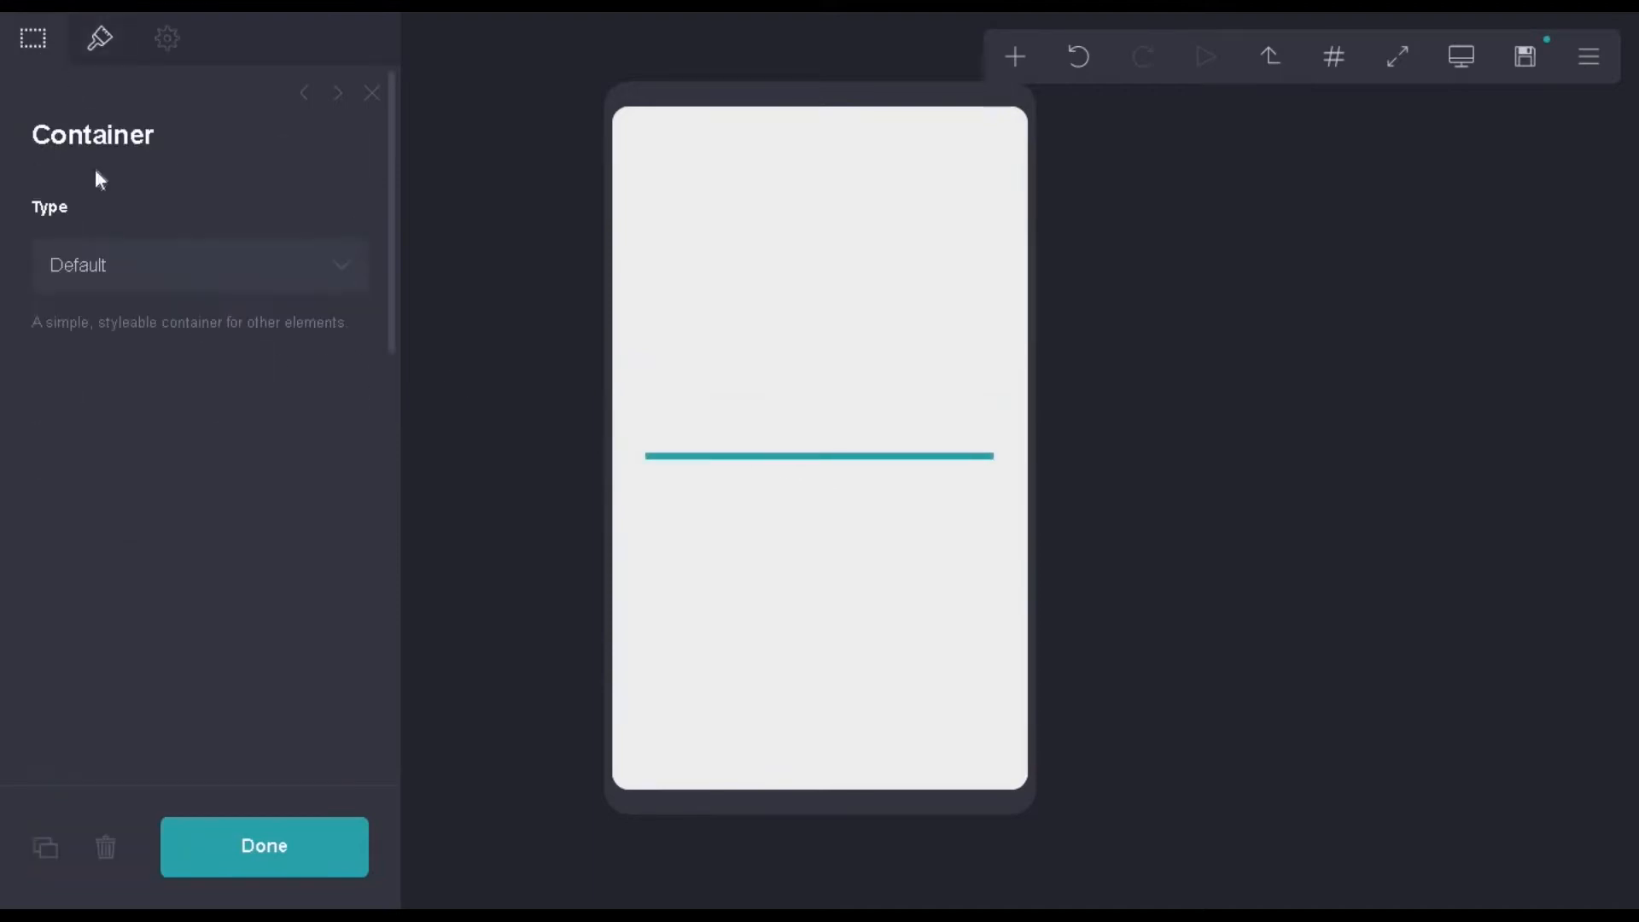
pyautogui.click(150, 274)
pyautogui.click(147, 333)
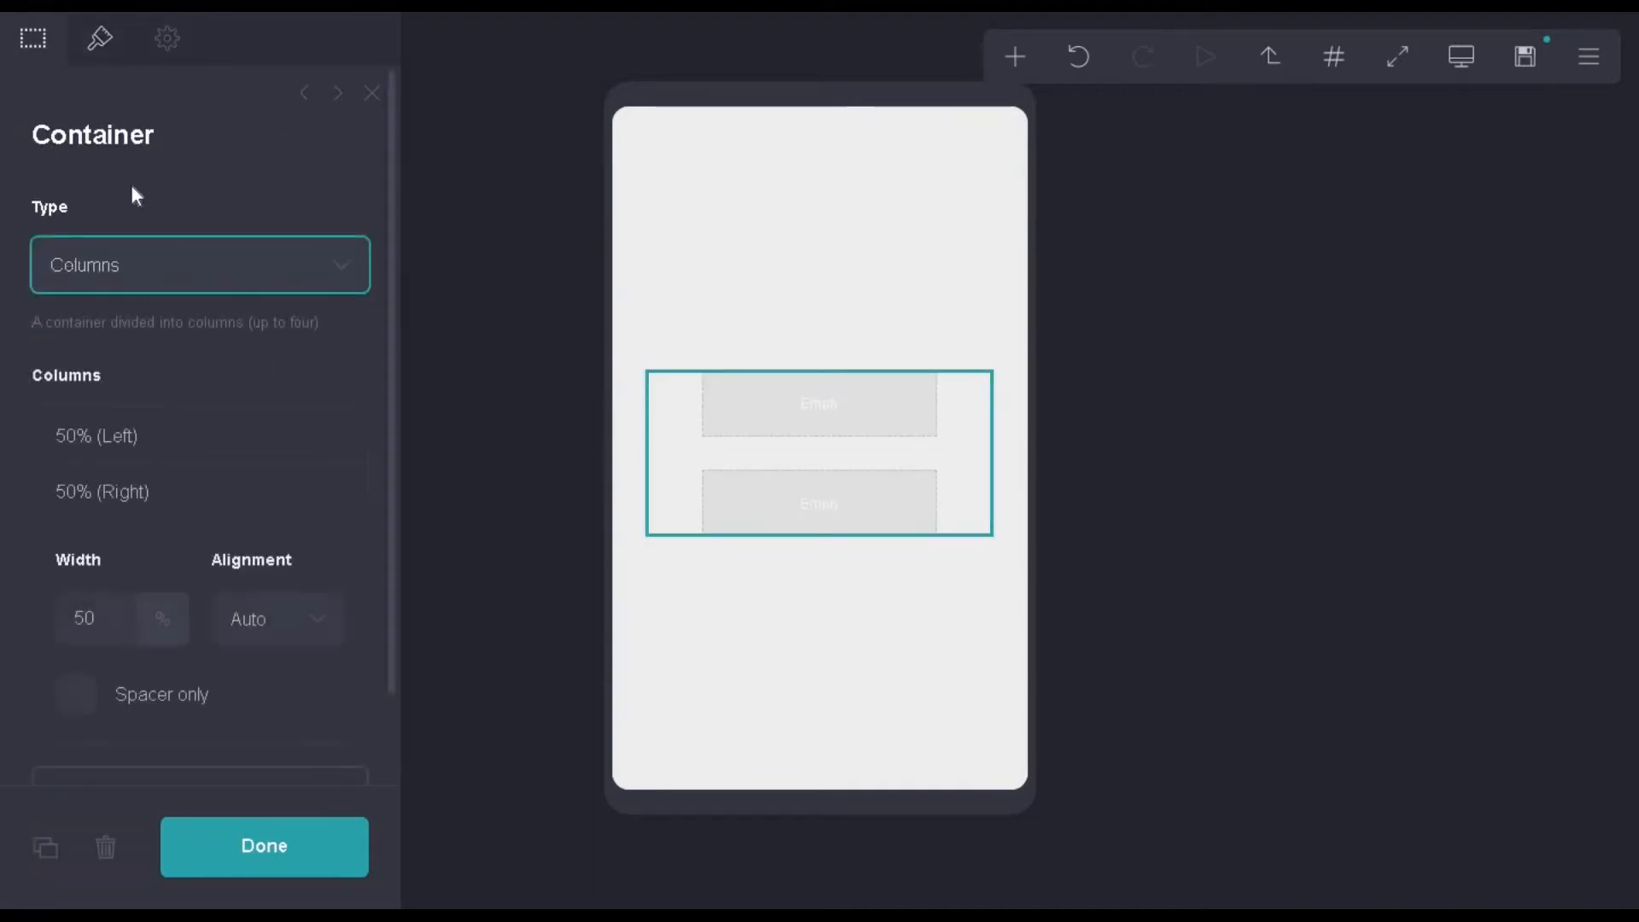
# - Set the container's width to 29, its vertical padding to 12 and its horizontal padding to 1.625
pyautogui.click(97, 41)
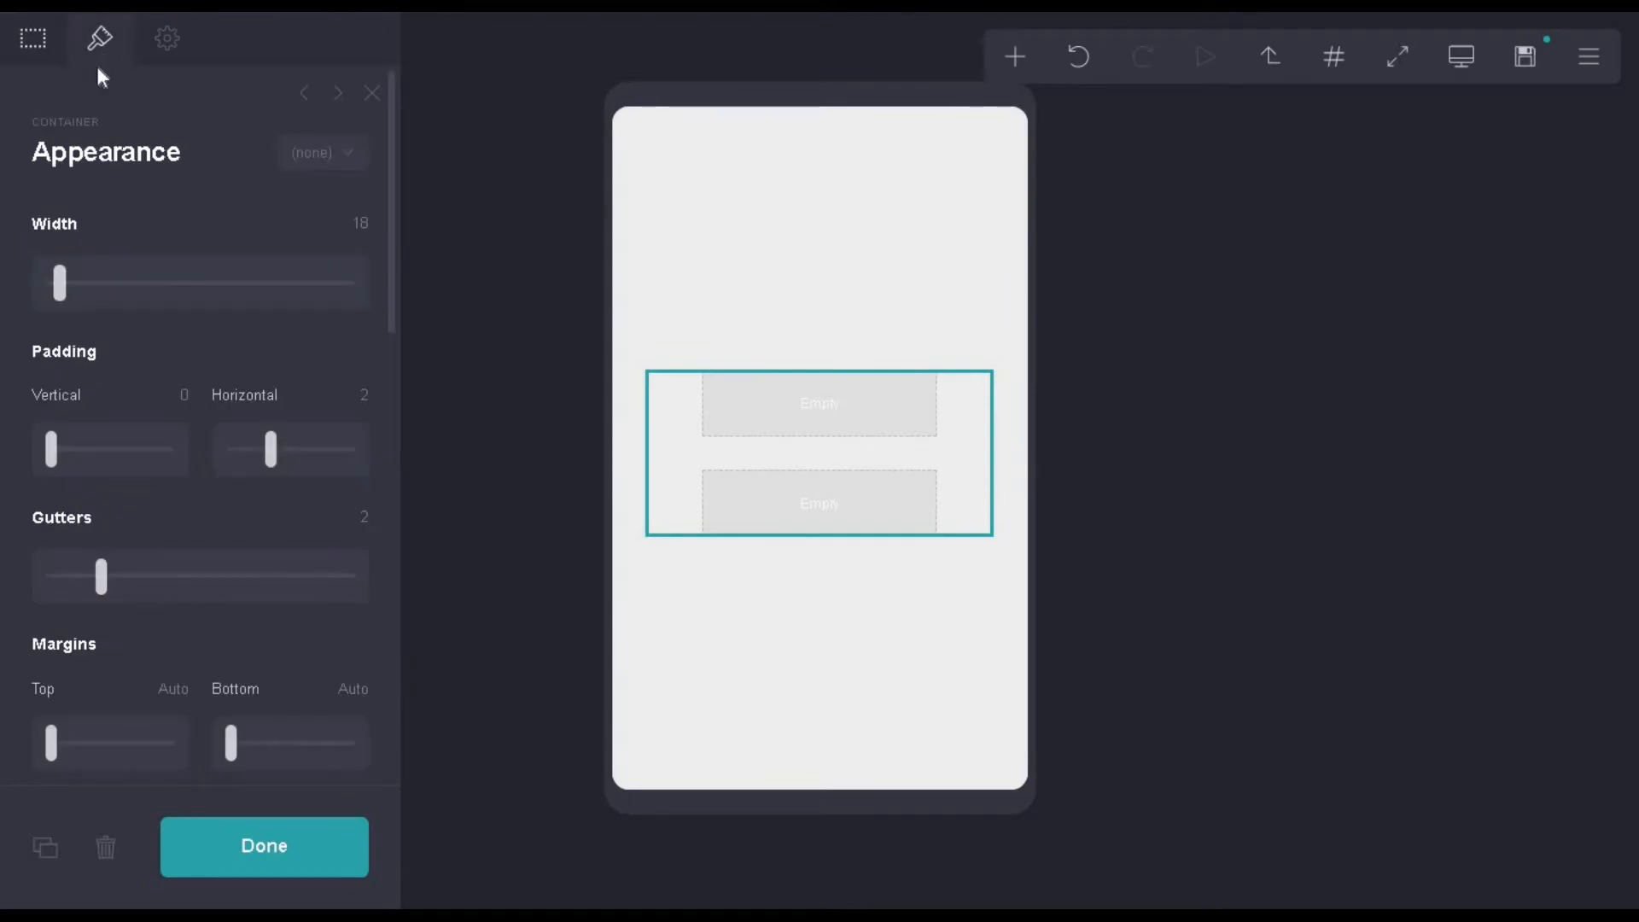
pyautogui.click(364, 225)
pyautogui.press('Return')
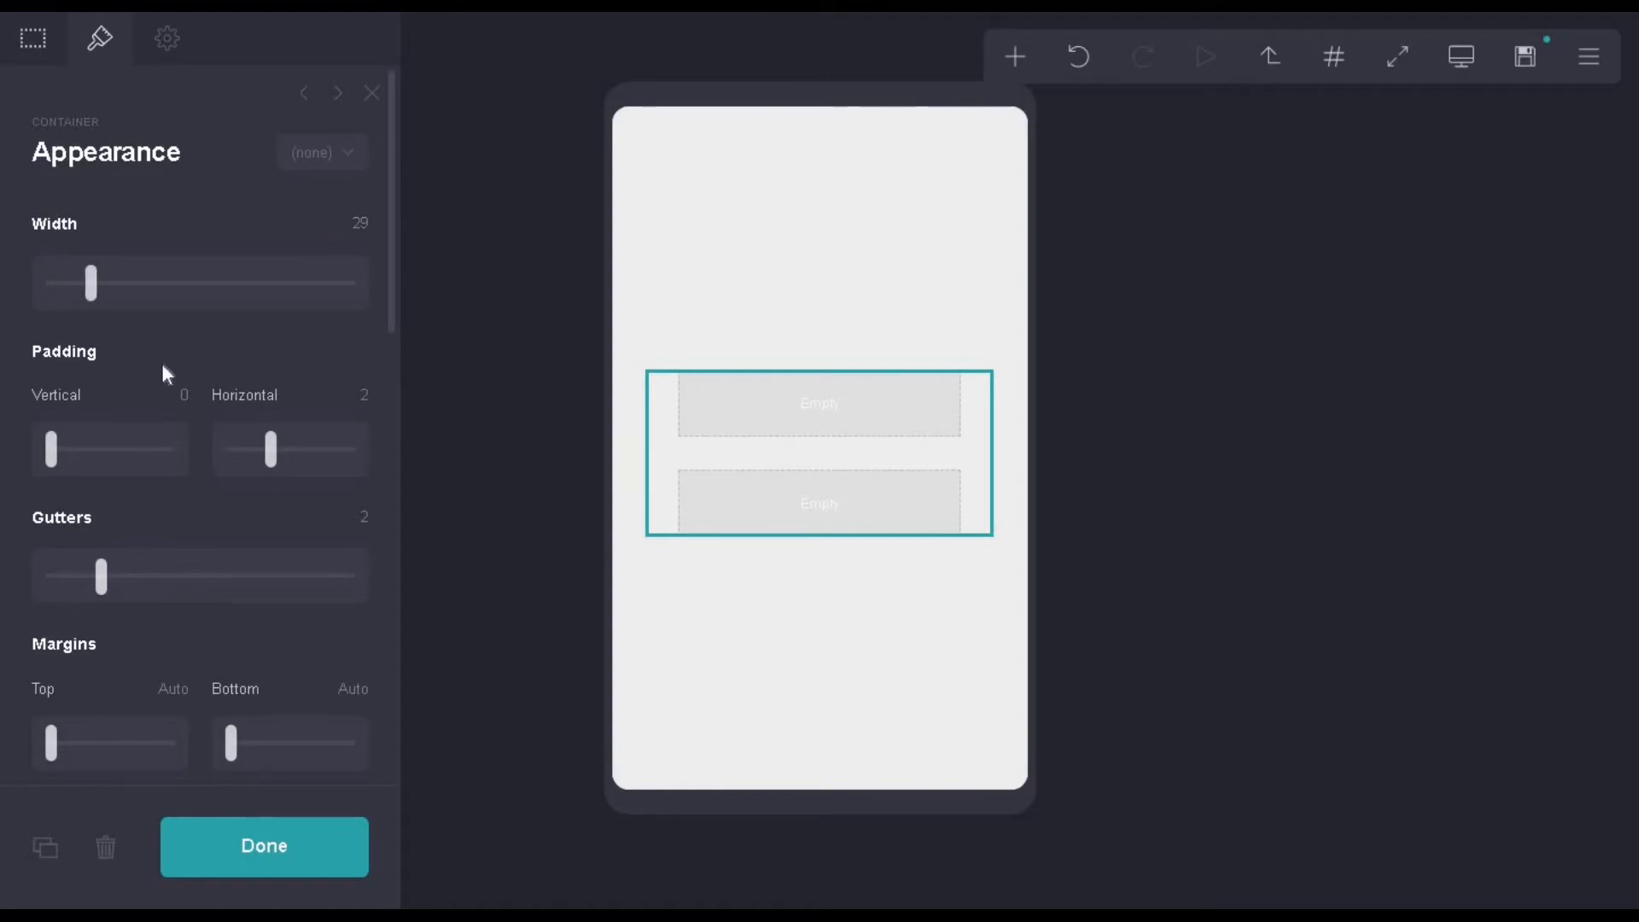
pyautogui.click(183, 394)
pyautogui.write('12')
pyautogui.press('Return')
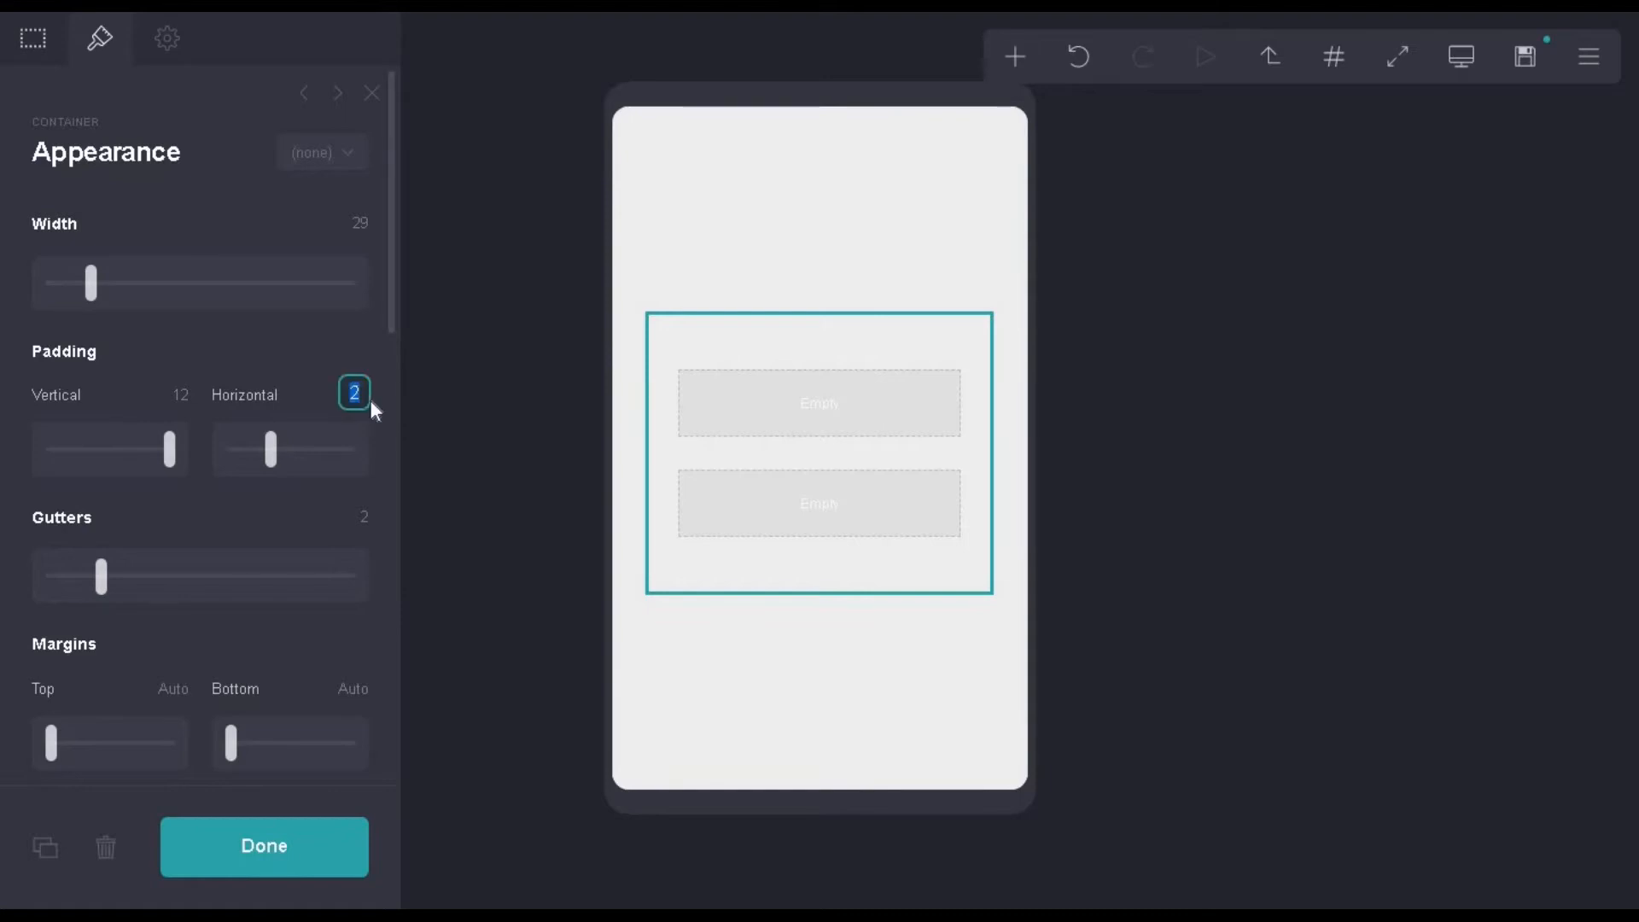
pyautogui.write('1.625')
pyautogui.press('Return')
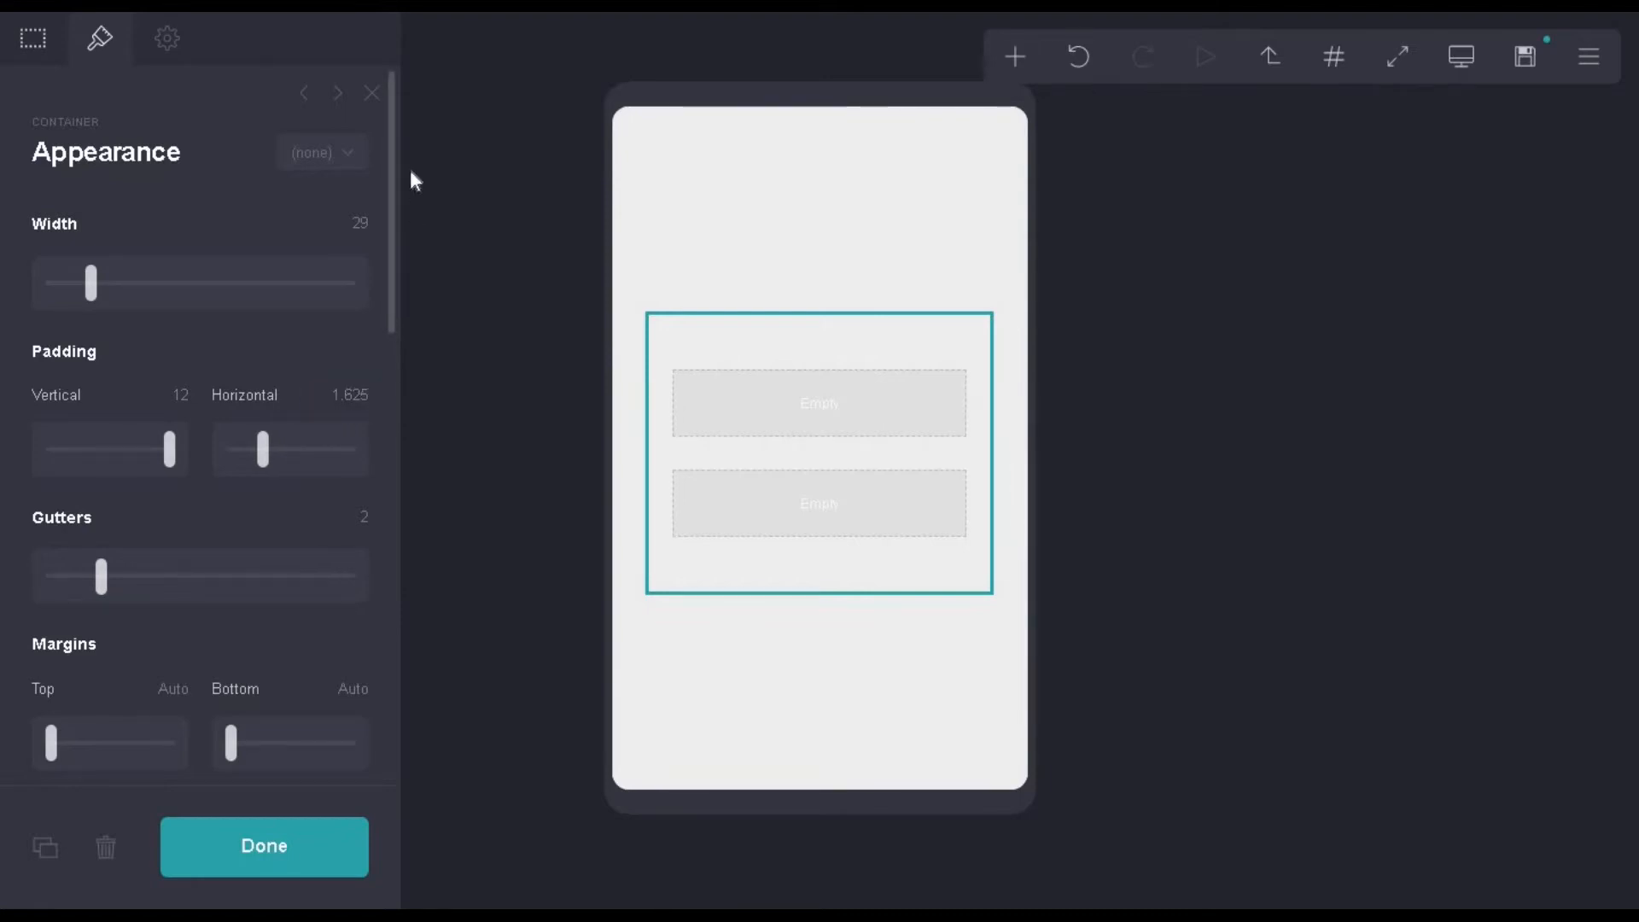
# - Set the gutters between the container's columns to 3.25
pyautogui.scroll(-4, 252, 715)
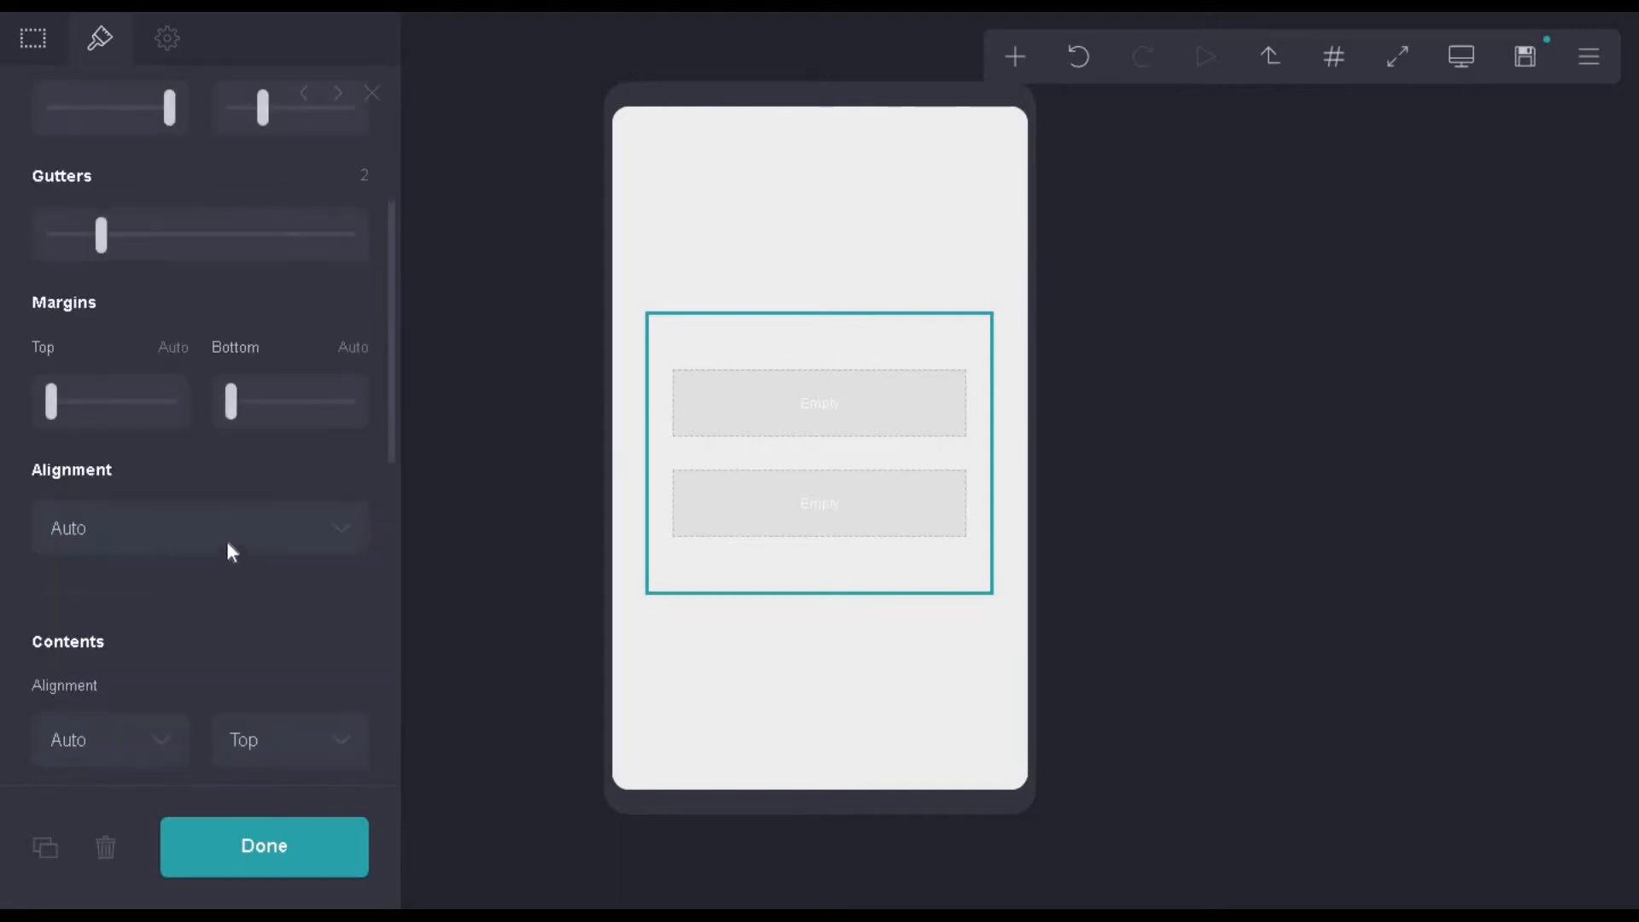
pyautogui.click(362, 175)
pyautogui.press('BackSpace')
pyautogui.write('3.25')
pyautogui.press('Return')
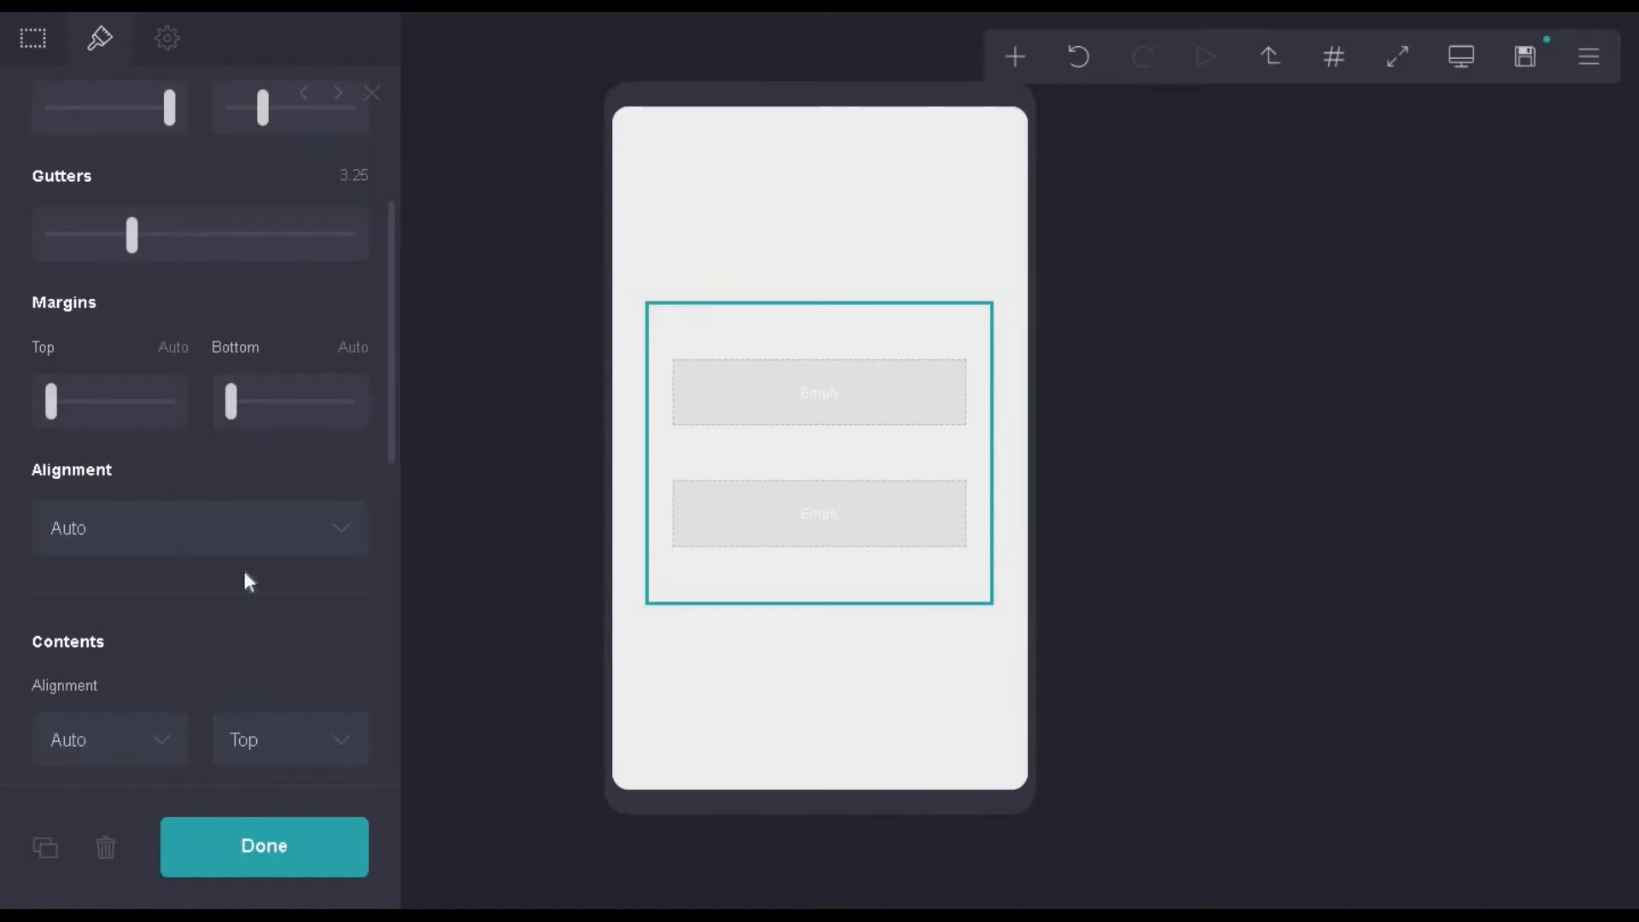
# - Set the spacing of the container's contents to 0.625
pyautogui.scroll(-3, 248, 581)
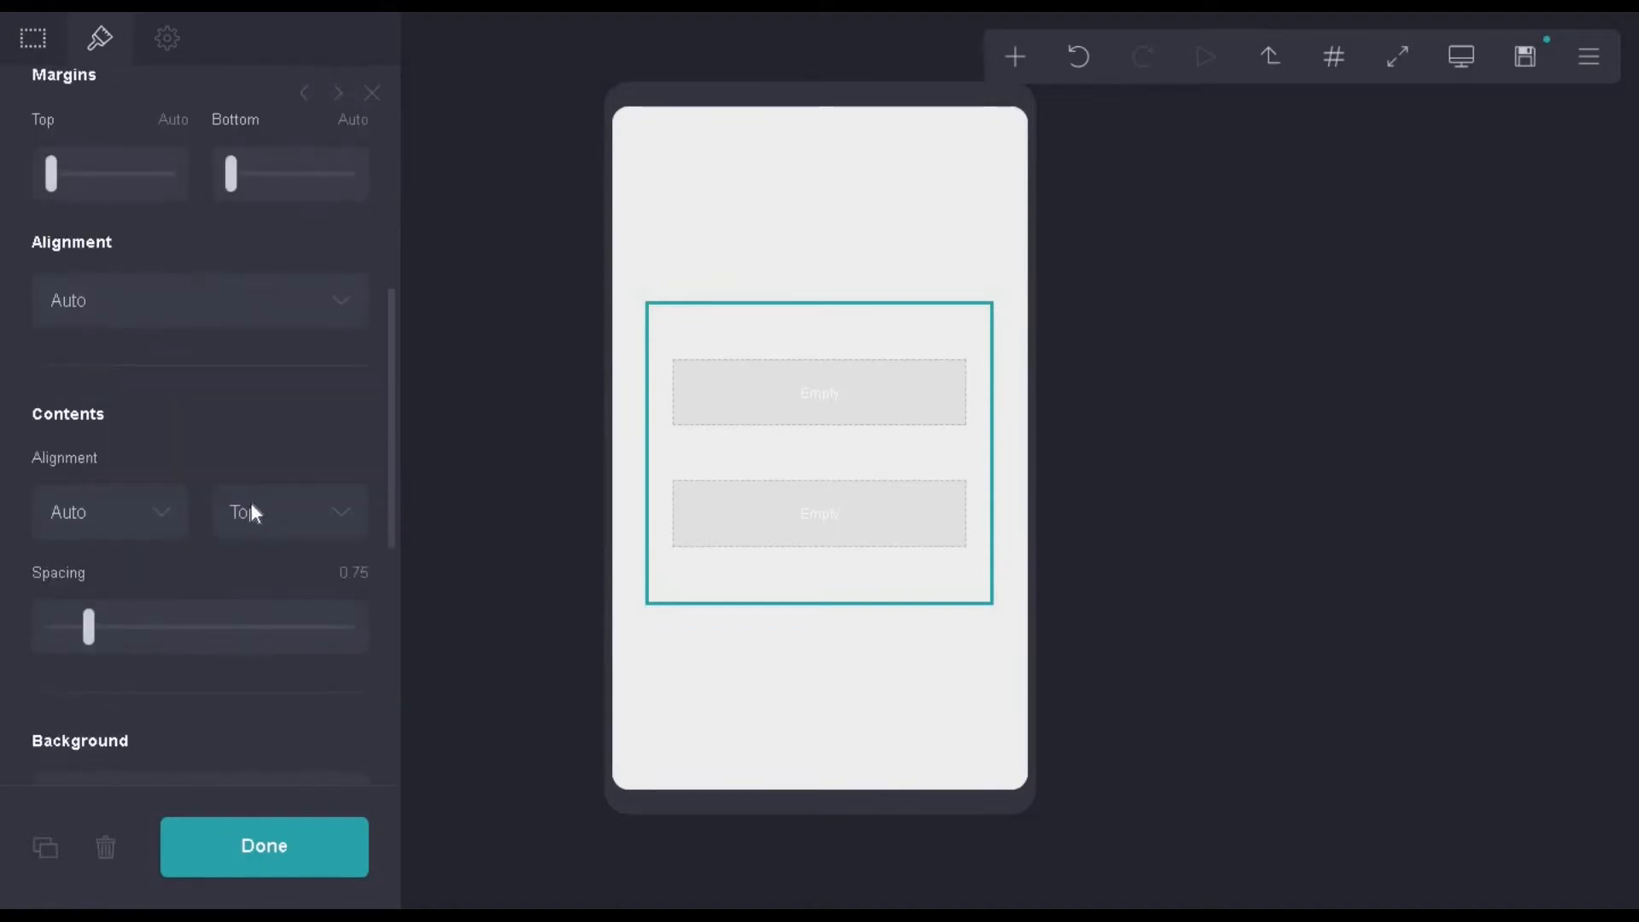
pyautogui.scroll(-2, 219, 556)
pyautogui.click(343, 457)
pyautogui.write('0.625')
pyautogui.press('Return')
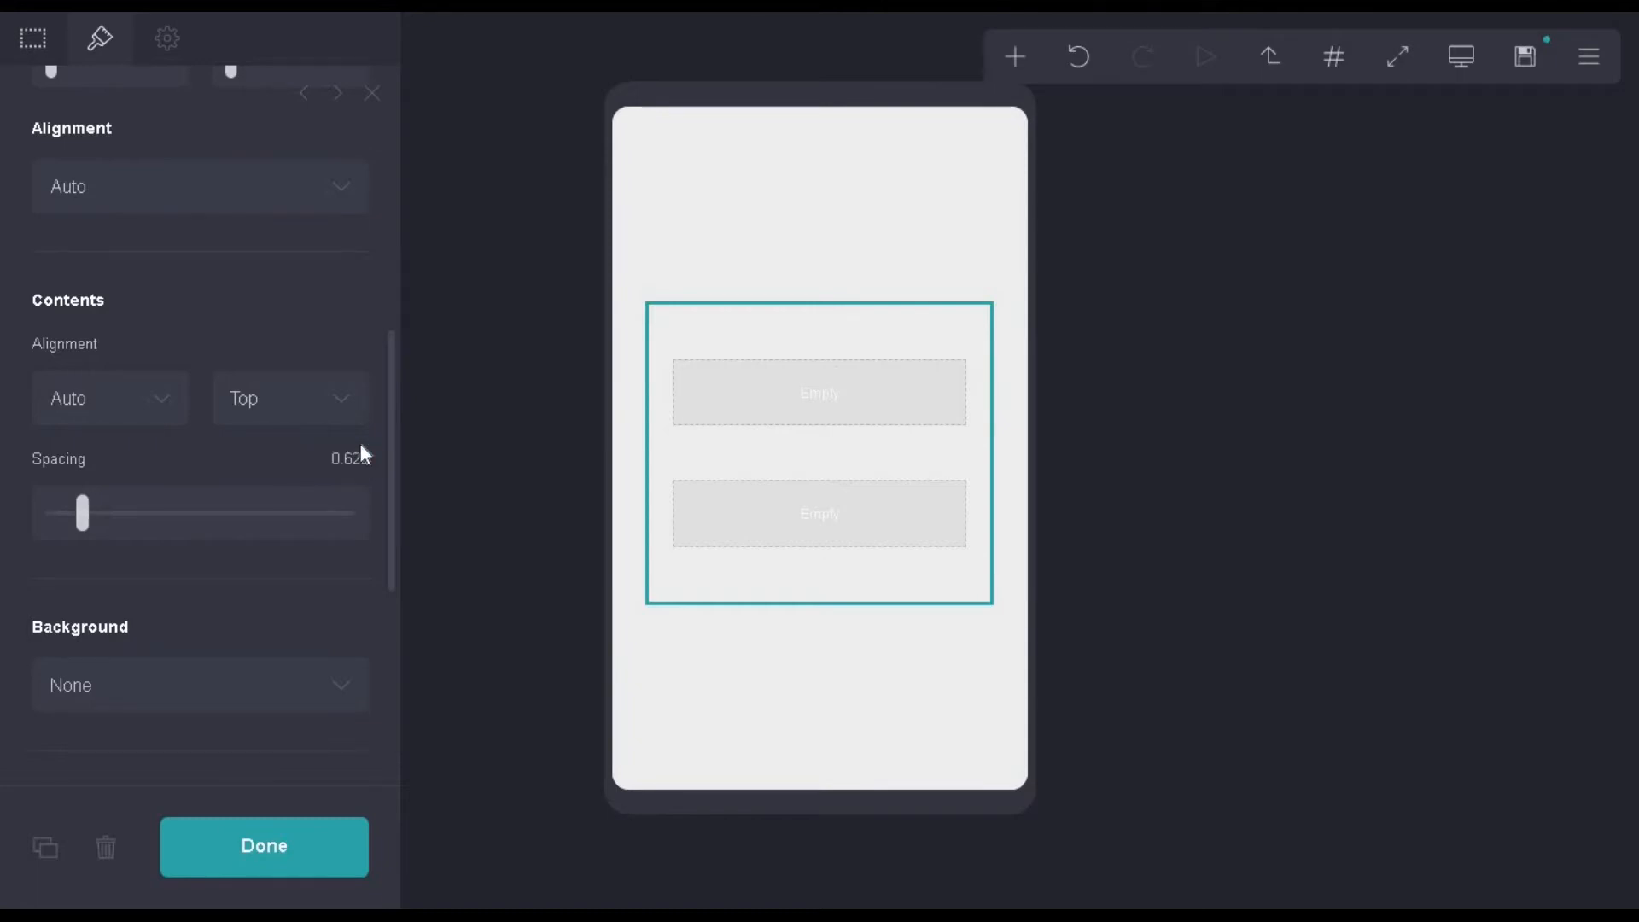
# - Switch the container's mobile settings to manual and set the mobile layout to Default
pyautogui.scroll(-5, 299, 478)
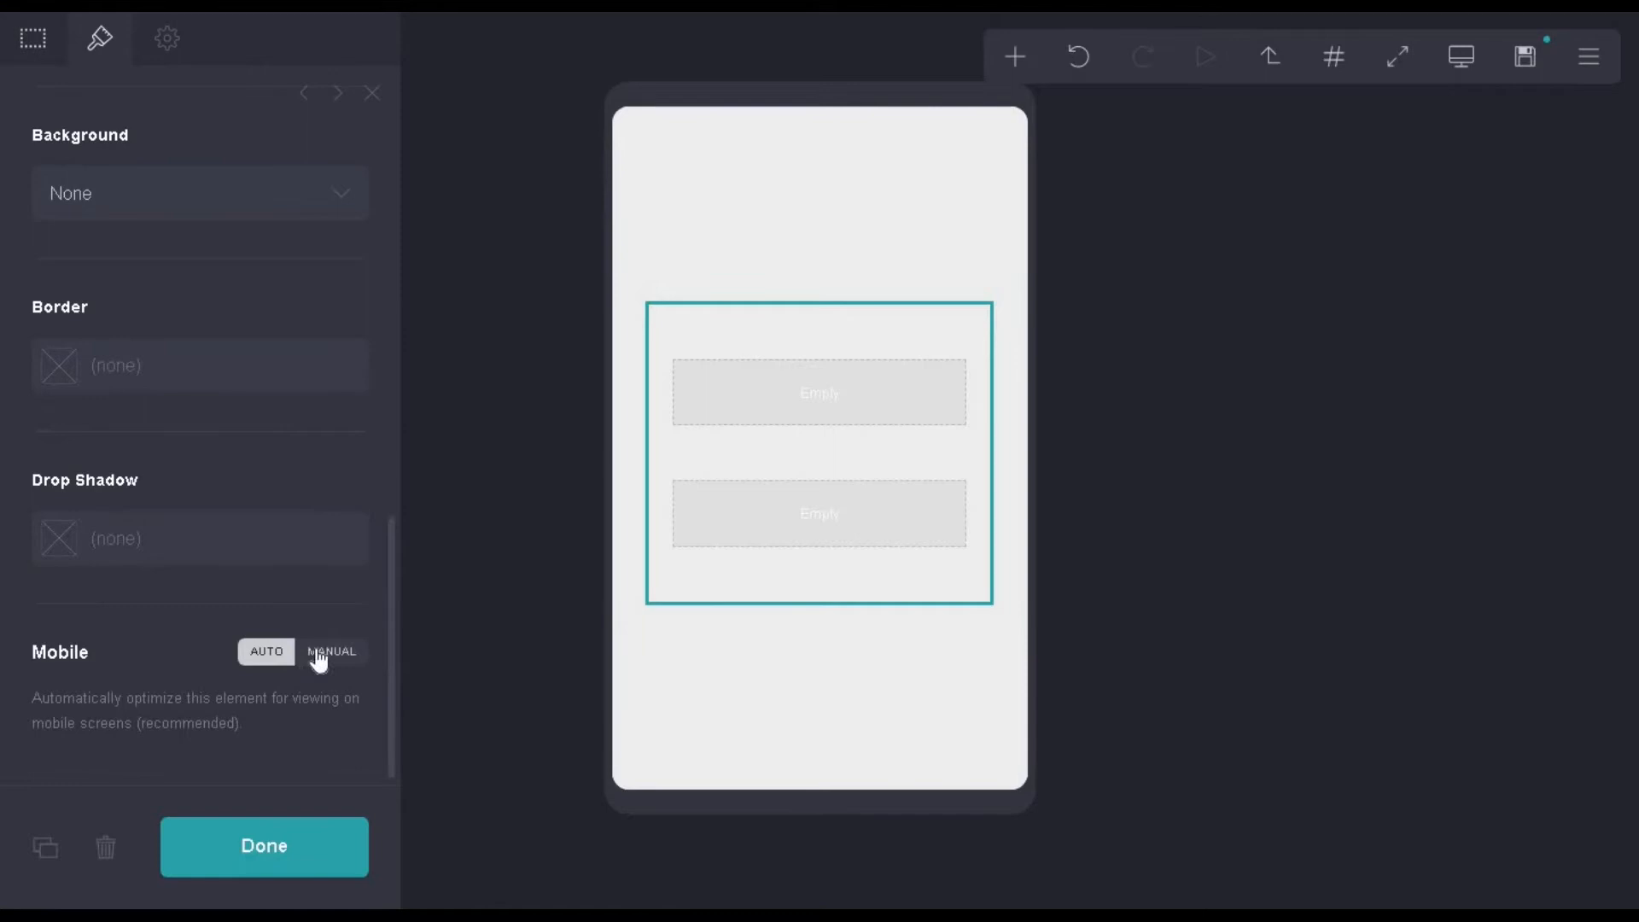
pyautogui.click(318, 659)
pyautogui.scroll(-3, 339, 658)
pyautogui.click(226, 563)
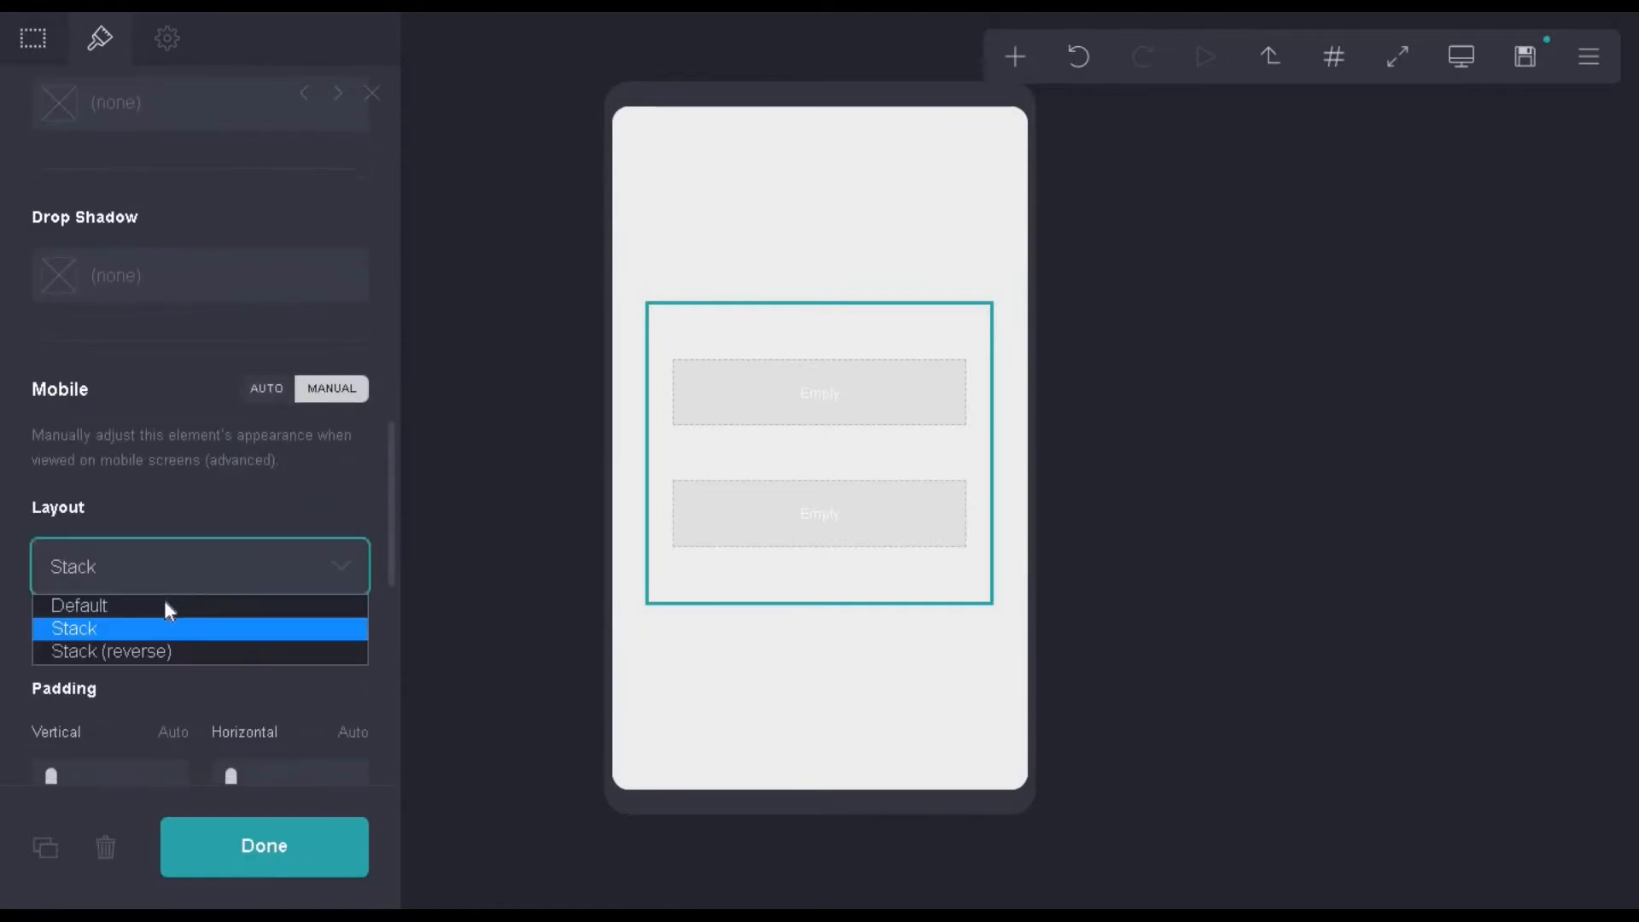
pyautogui.click(147, 604)
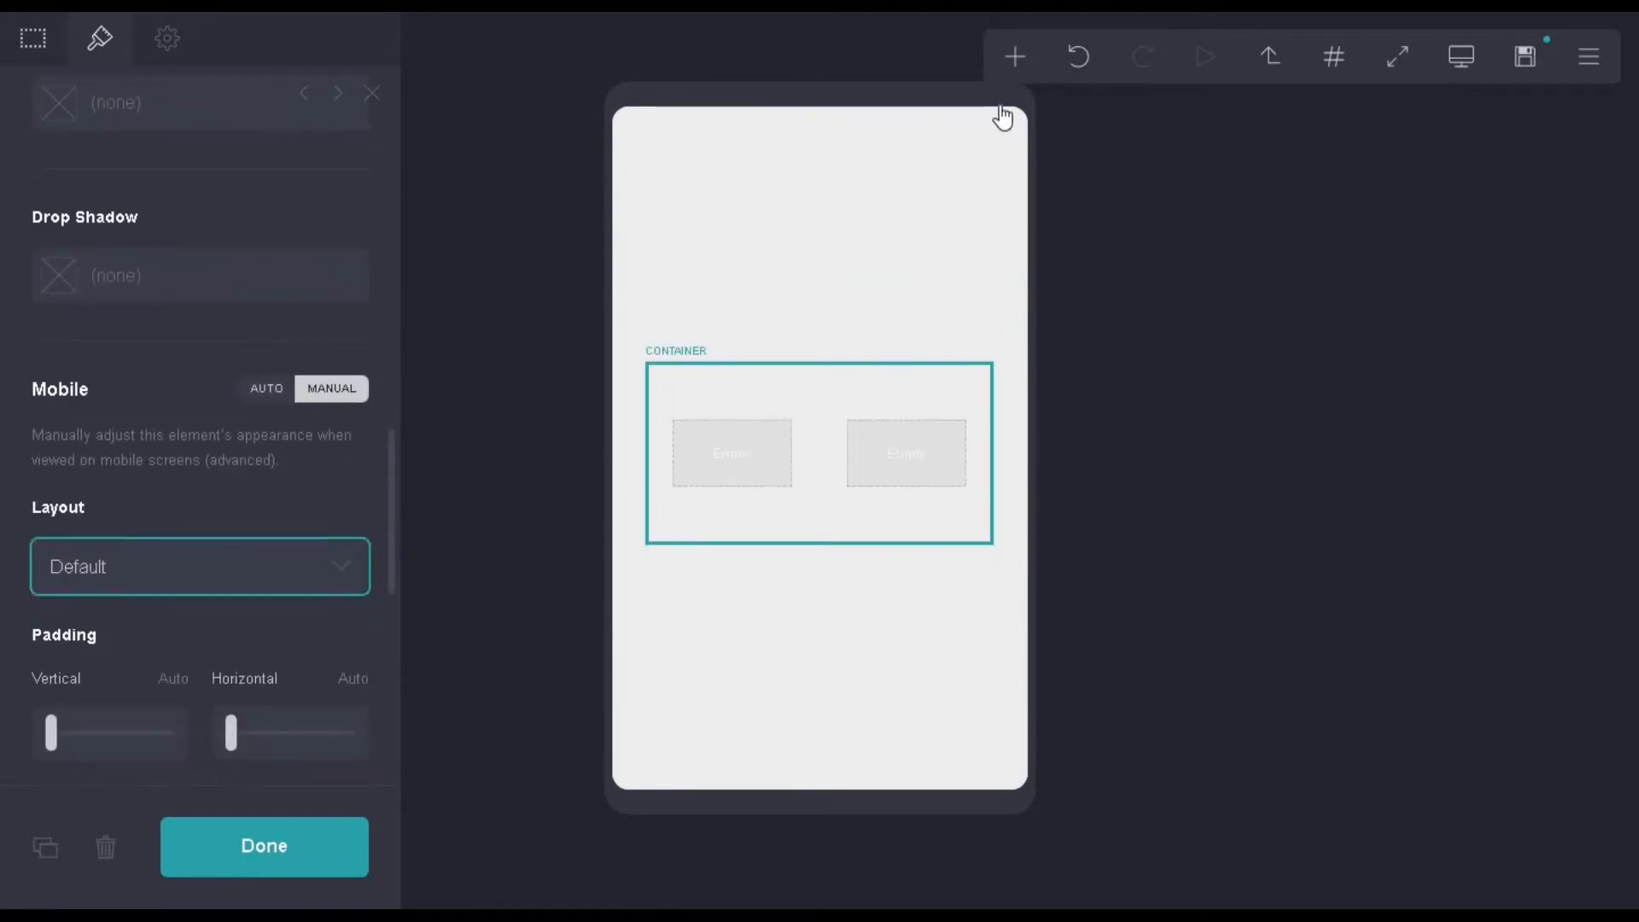
# - Add an image, a table and a button to the container, with the table moved into the second column
pyautogui.click(1015, 58)
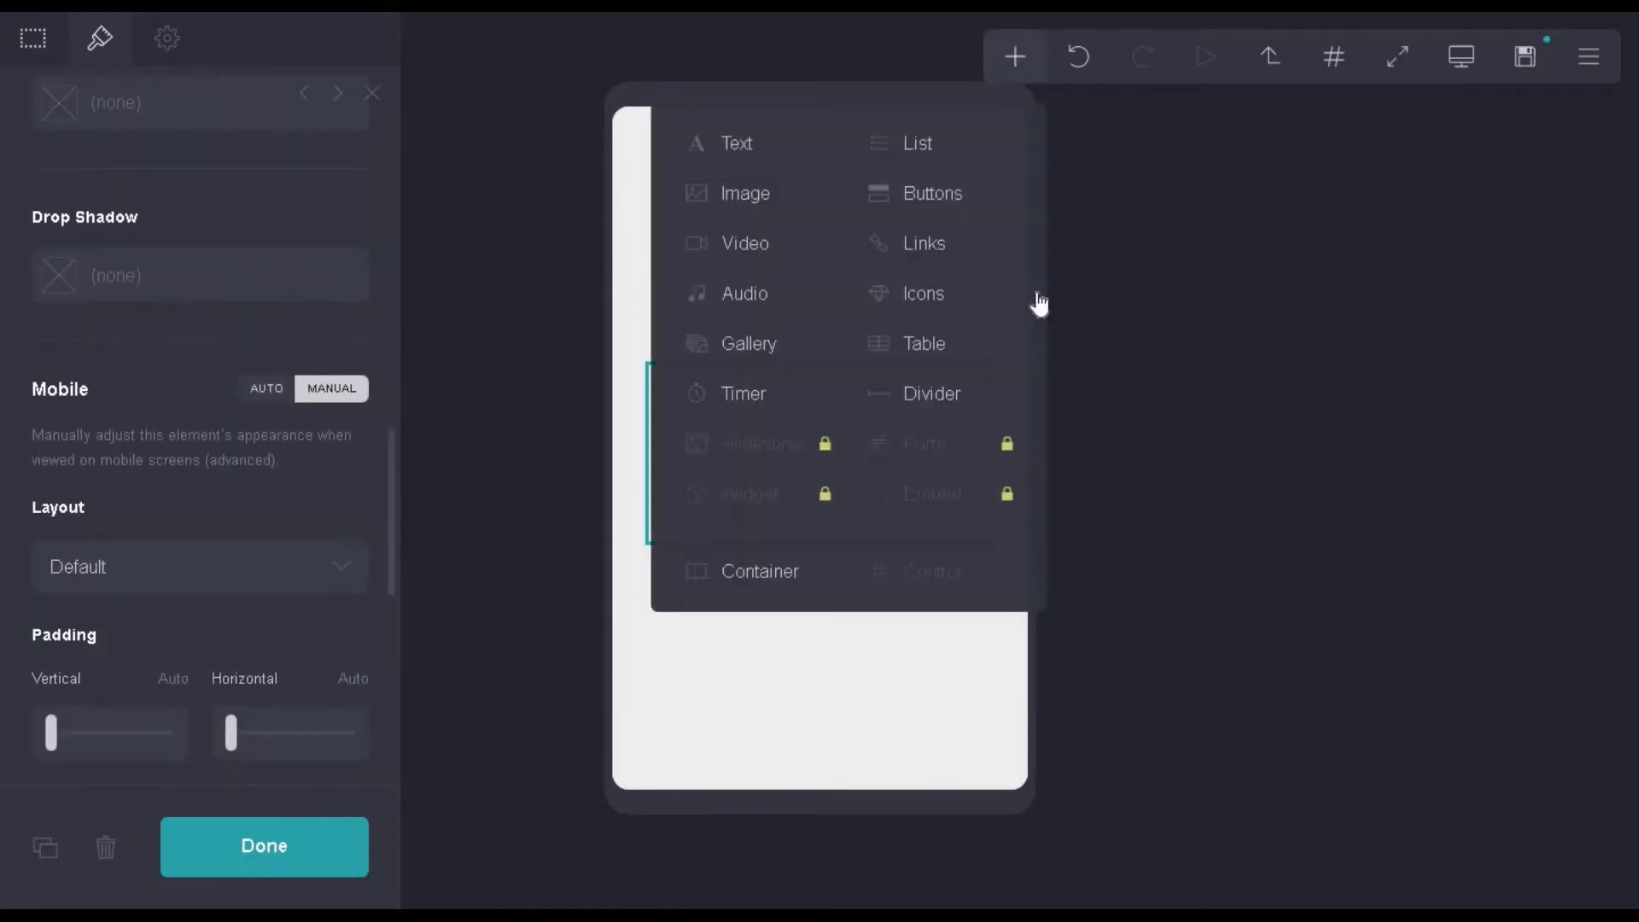
pyautogui.click(802, 196)
pyautogui.click(1015, 56)
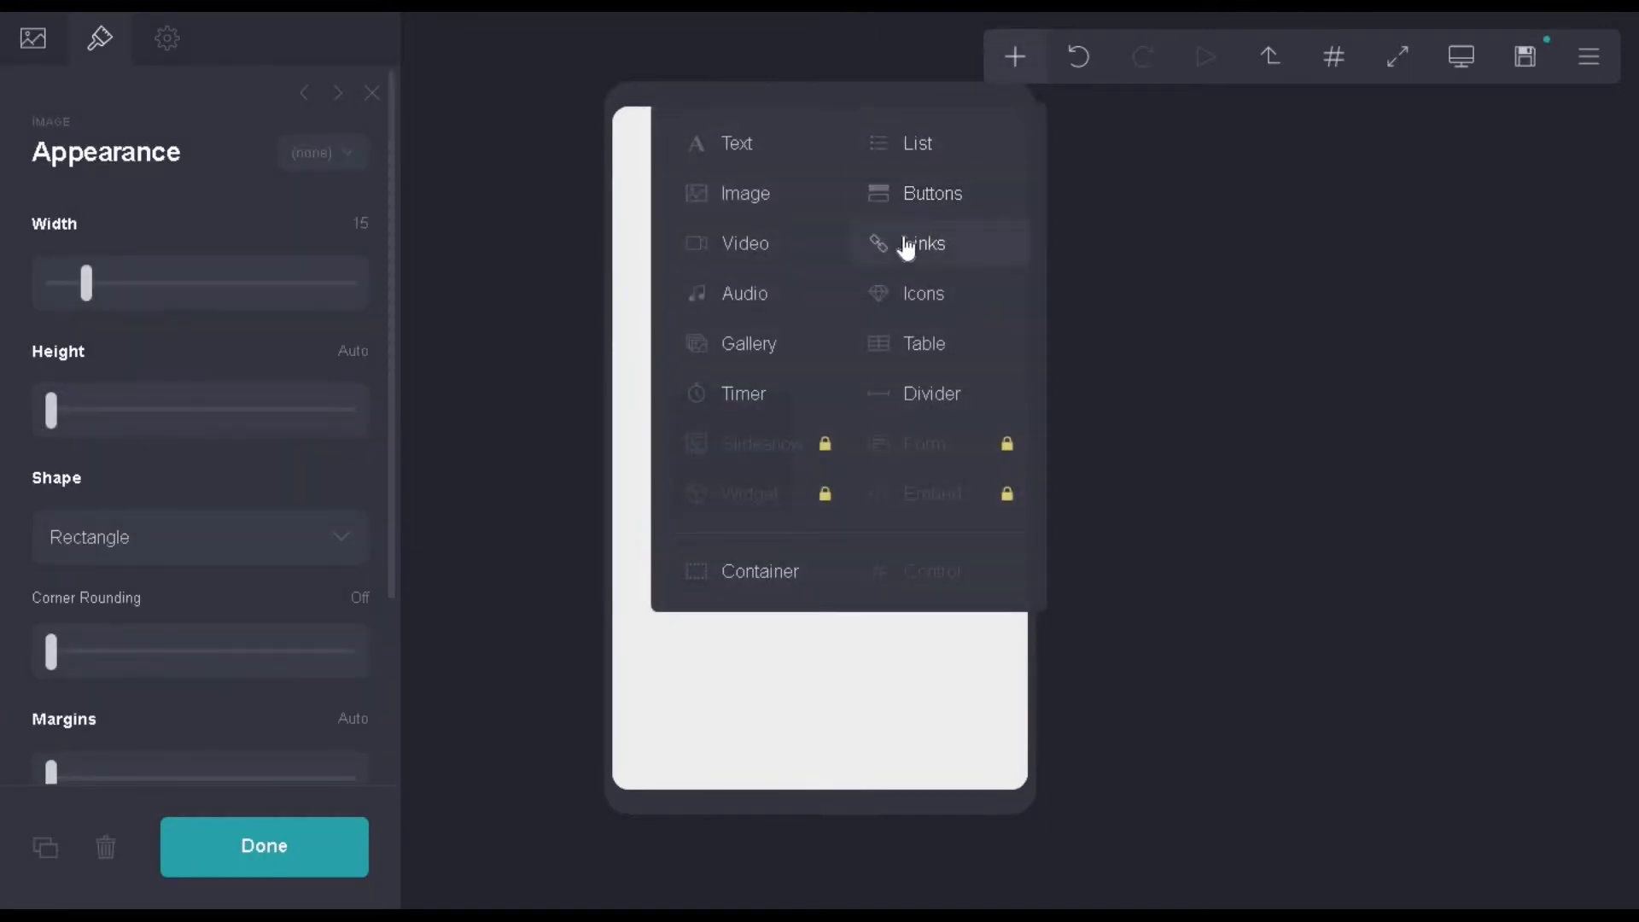
pyautogui.click(931, 348)
pyautogui.click(1017, 59)
pyautogui.click(952, 202)
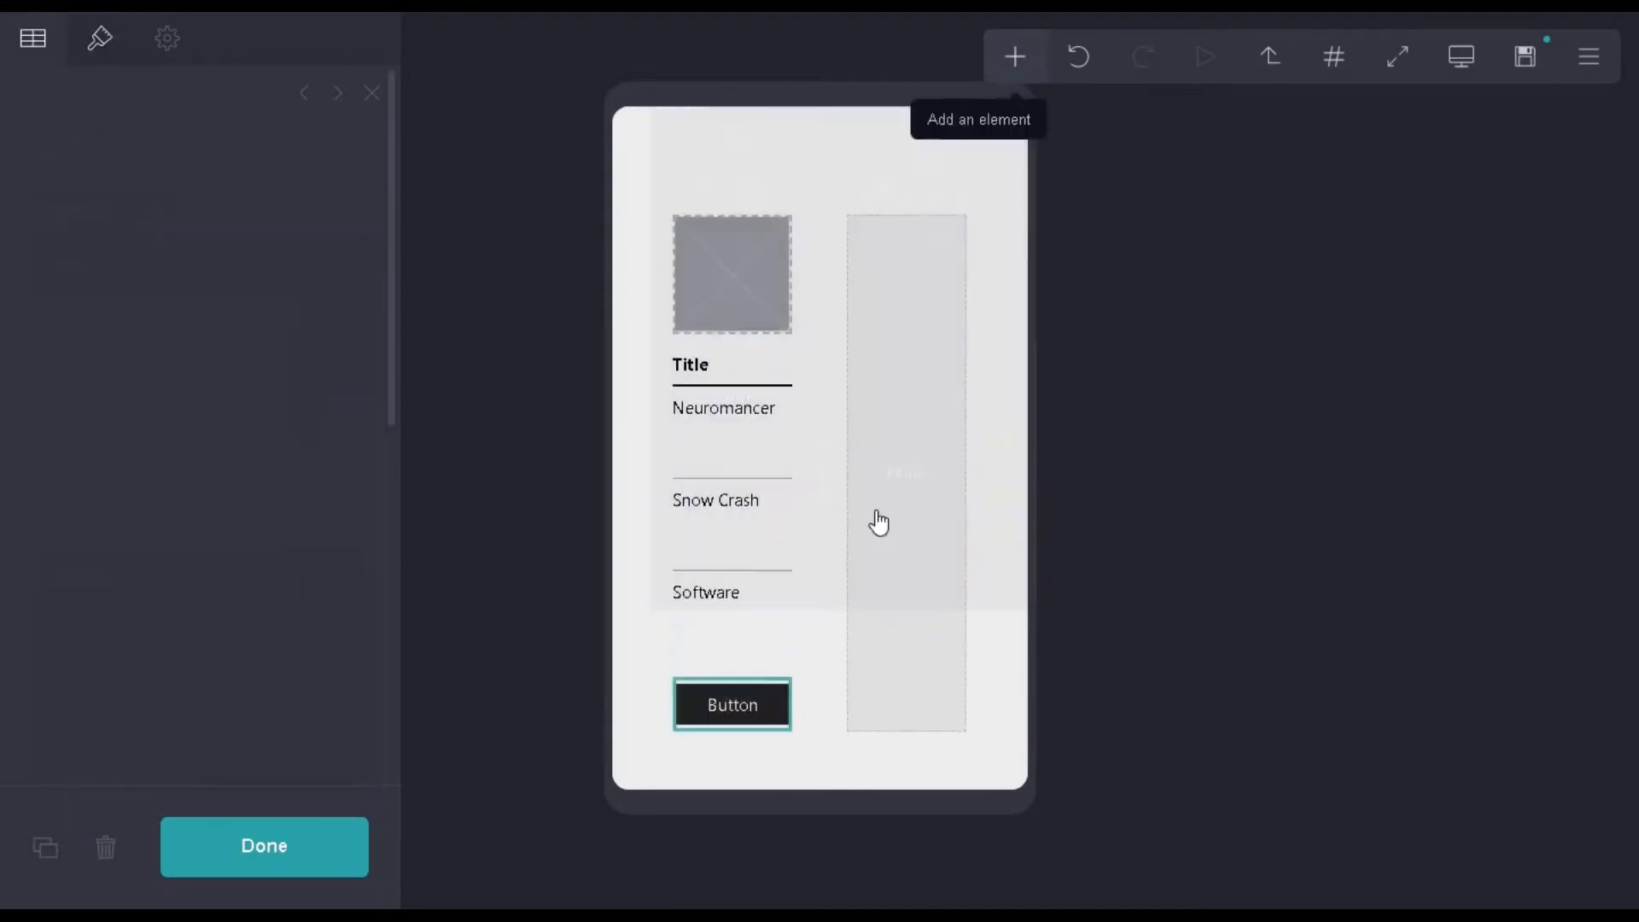
pyautogui.moveTo(845, 472)
pyautogui.mouseDown()
pyautogui.moveTo(868, 585)
pyautogui.moveTo(837, 447)
pyautogui.mouseUp()
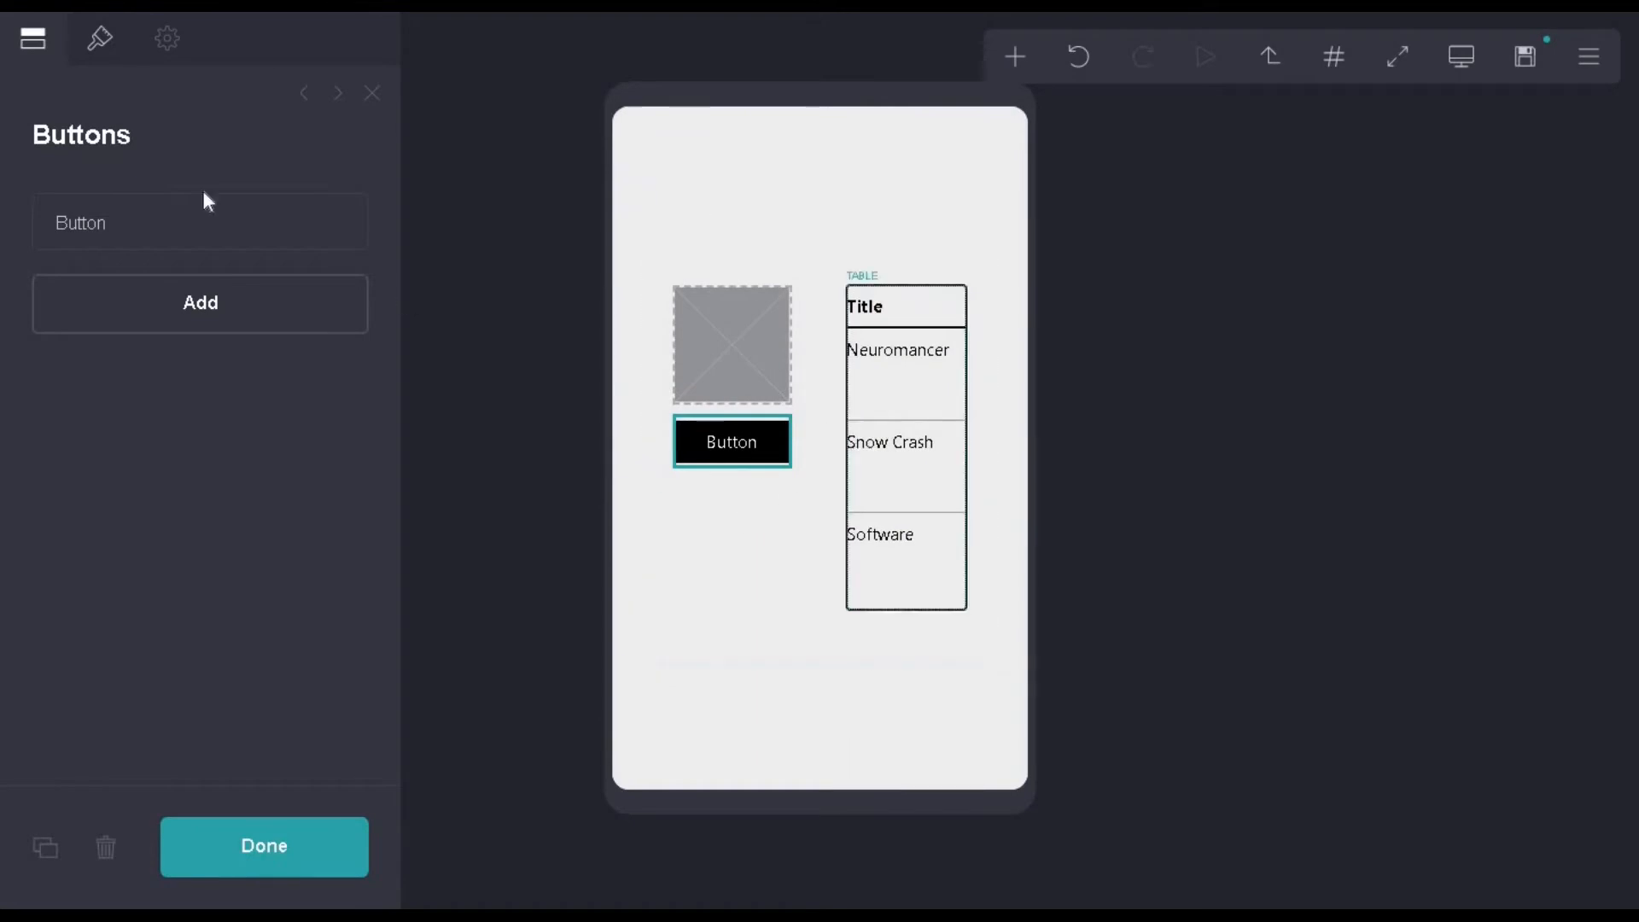
# - Delete the table's sample rows and extra headings, leaving a single heading named abt me
pyautogui.moveTo(51, 290); pyautogui.dragTo(327, 351)
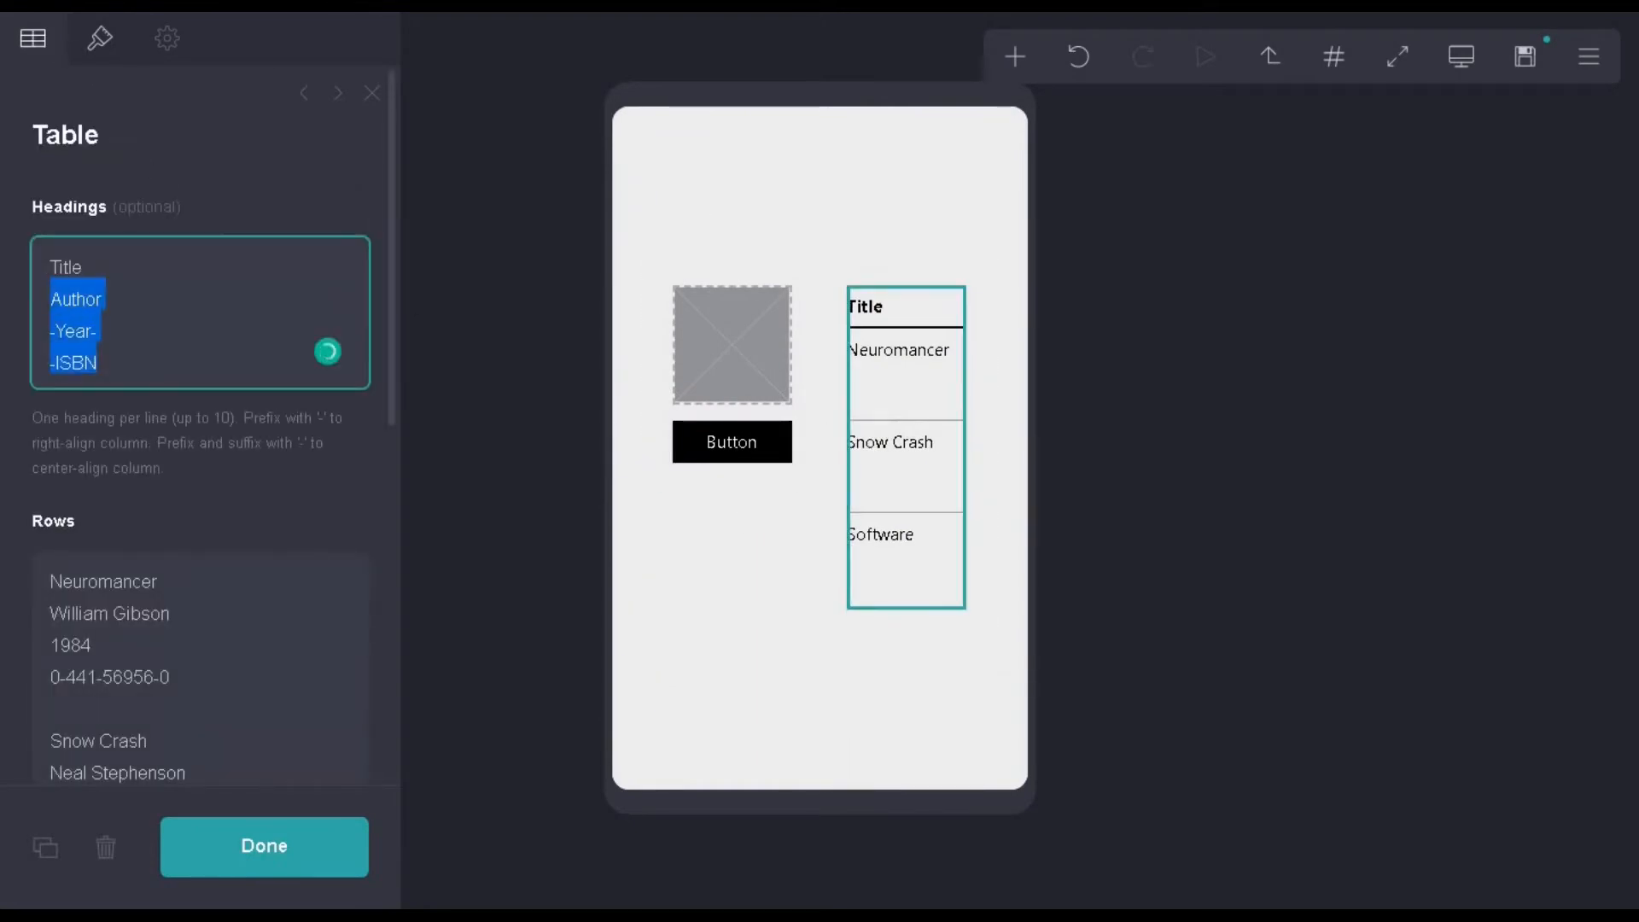
pyautogui.scroll(-5, 171, 649)
pyautogui.moveTo(181, 478); pyautogui.dragTo(36, 72)
pyautogui.press('BackSpace')
pyautogui.scroll(3, 222, 386)
pyautogui.doubleClick(66, 267)
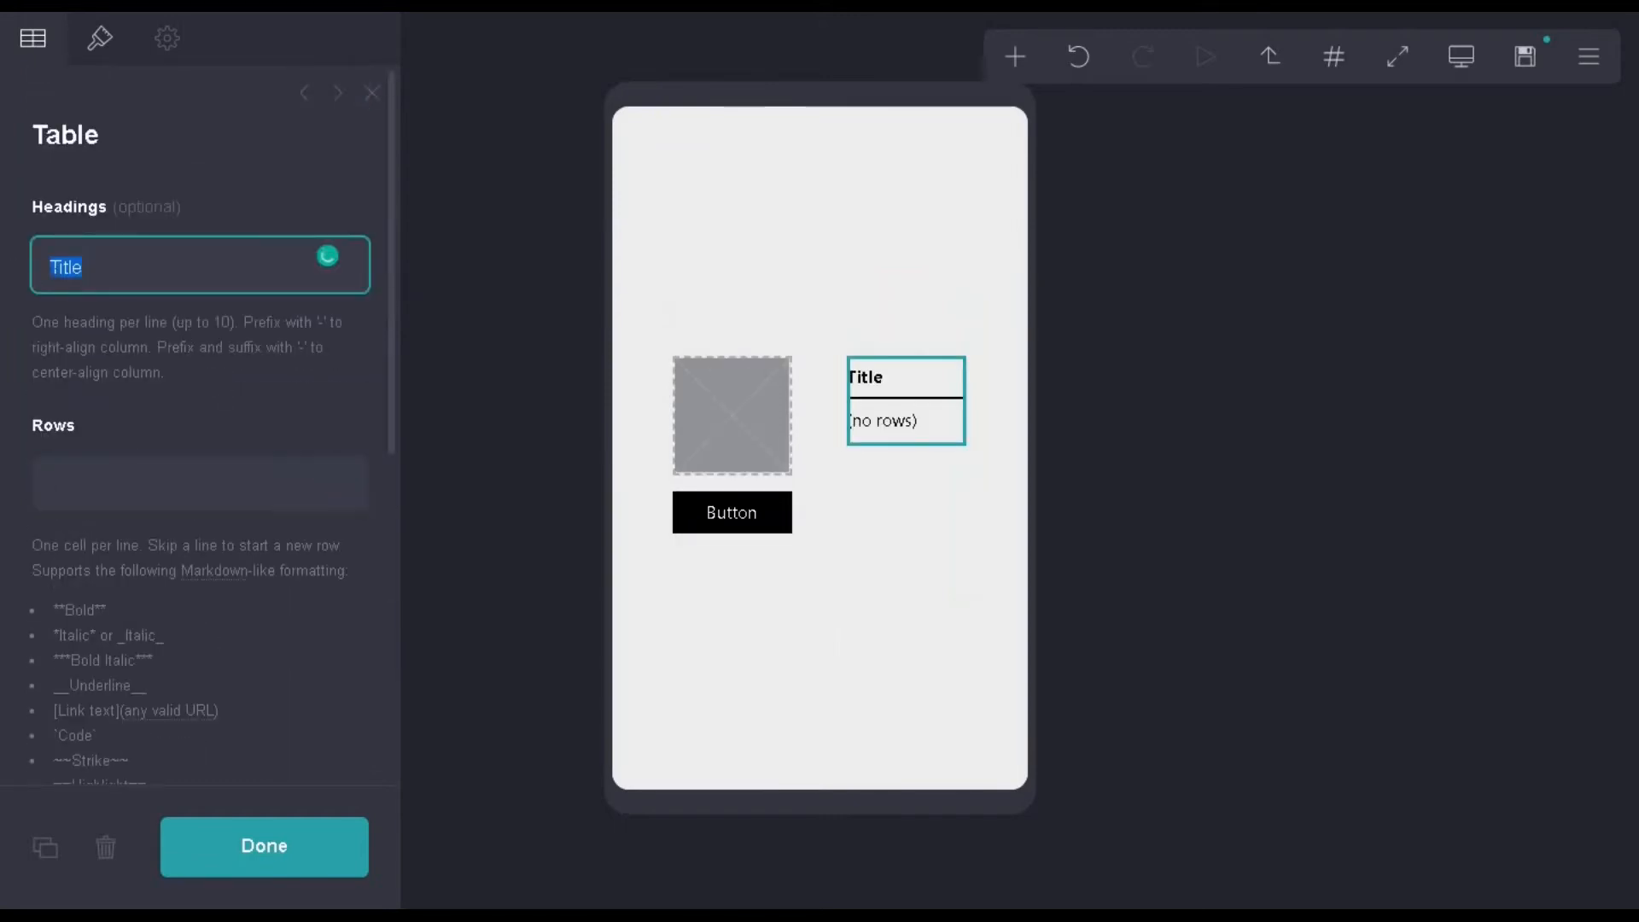
pyautogui.write('abt me')
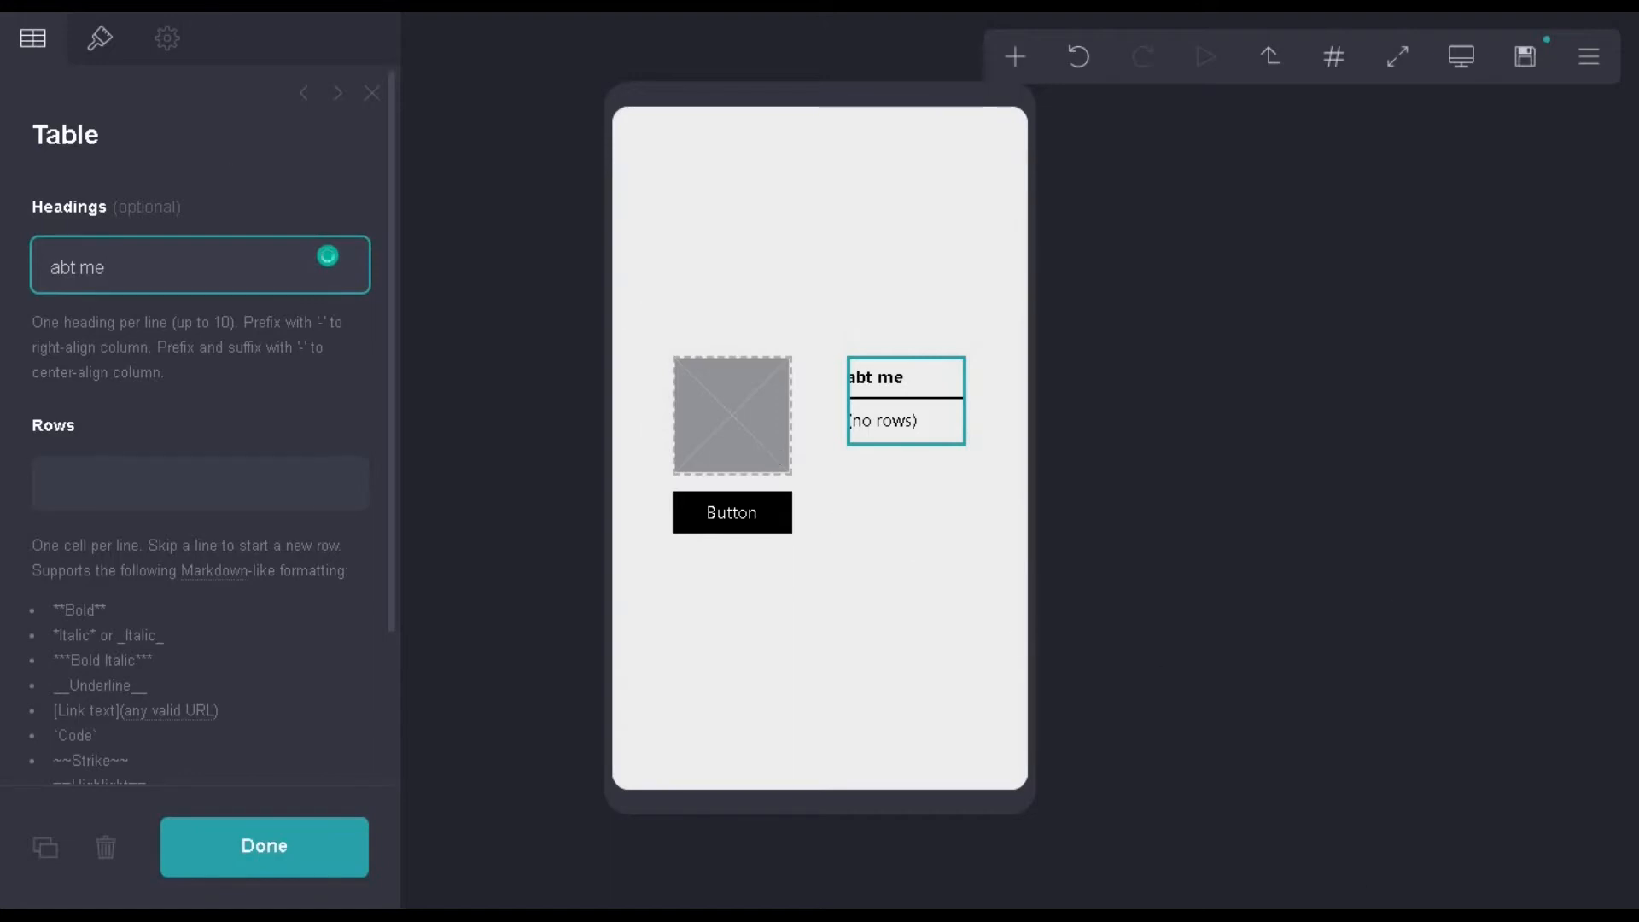
# - Copy the personal details line and the dni line below it from the sticky note into the table's rows
pyautogui.hotkey('alt', 'Tab')
pyautogui.moveTo(1482, 509); pyautogui.dragTo(1187, 530)
pyautogui.rightClick(1195, 535)
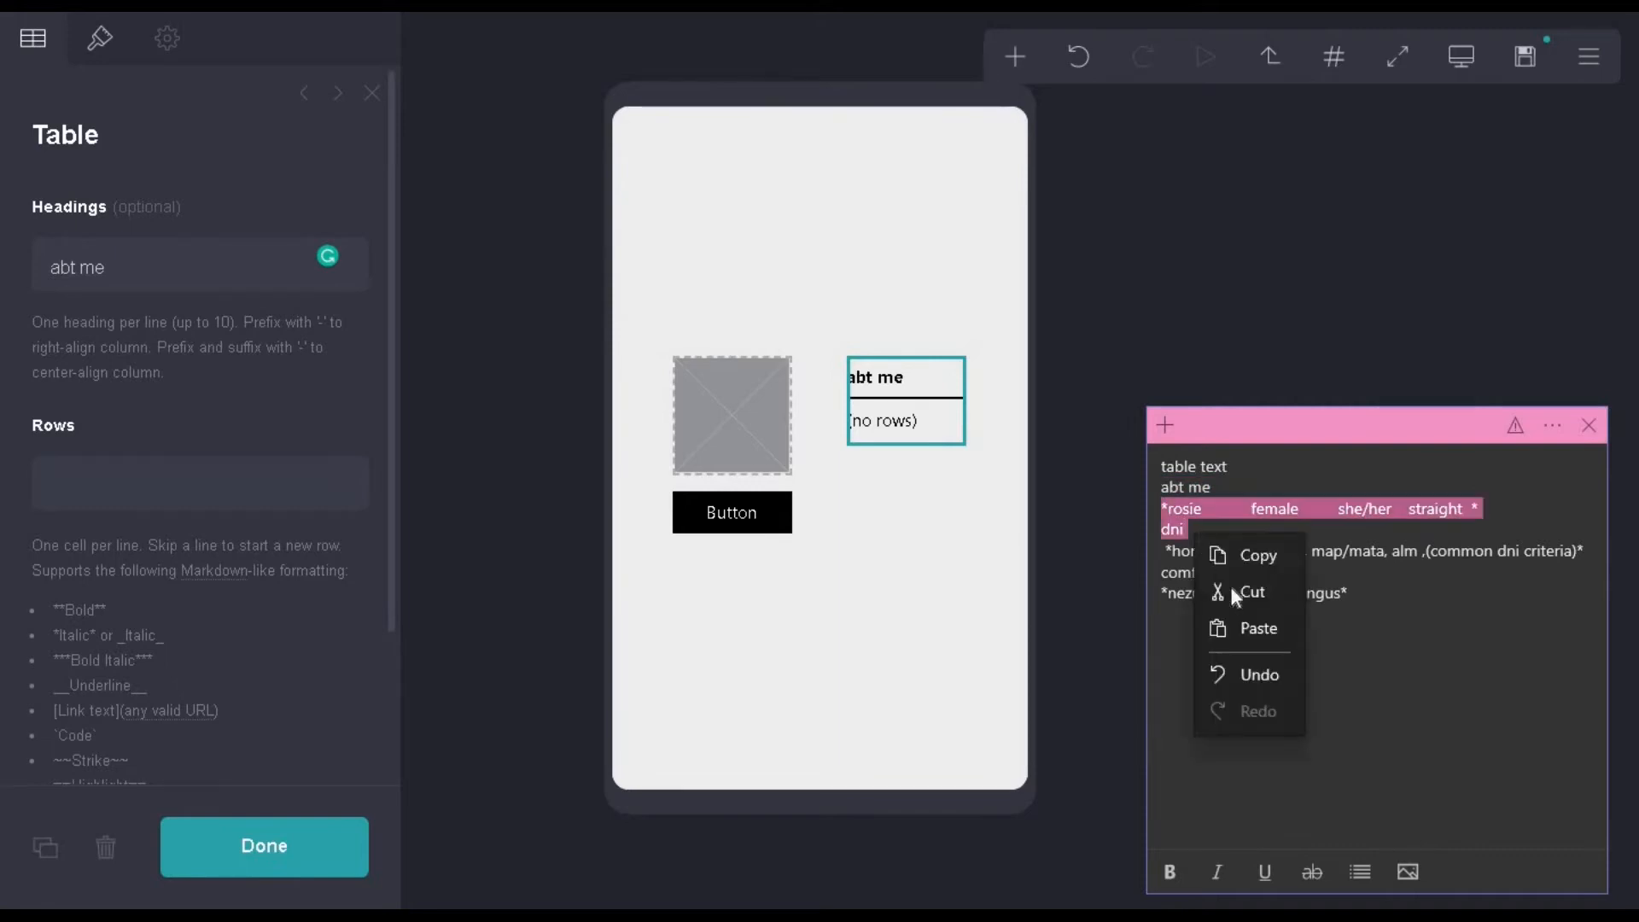
pyautogui.click(1241, 559)
pyautogui.click(201, 483)
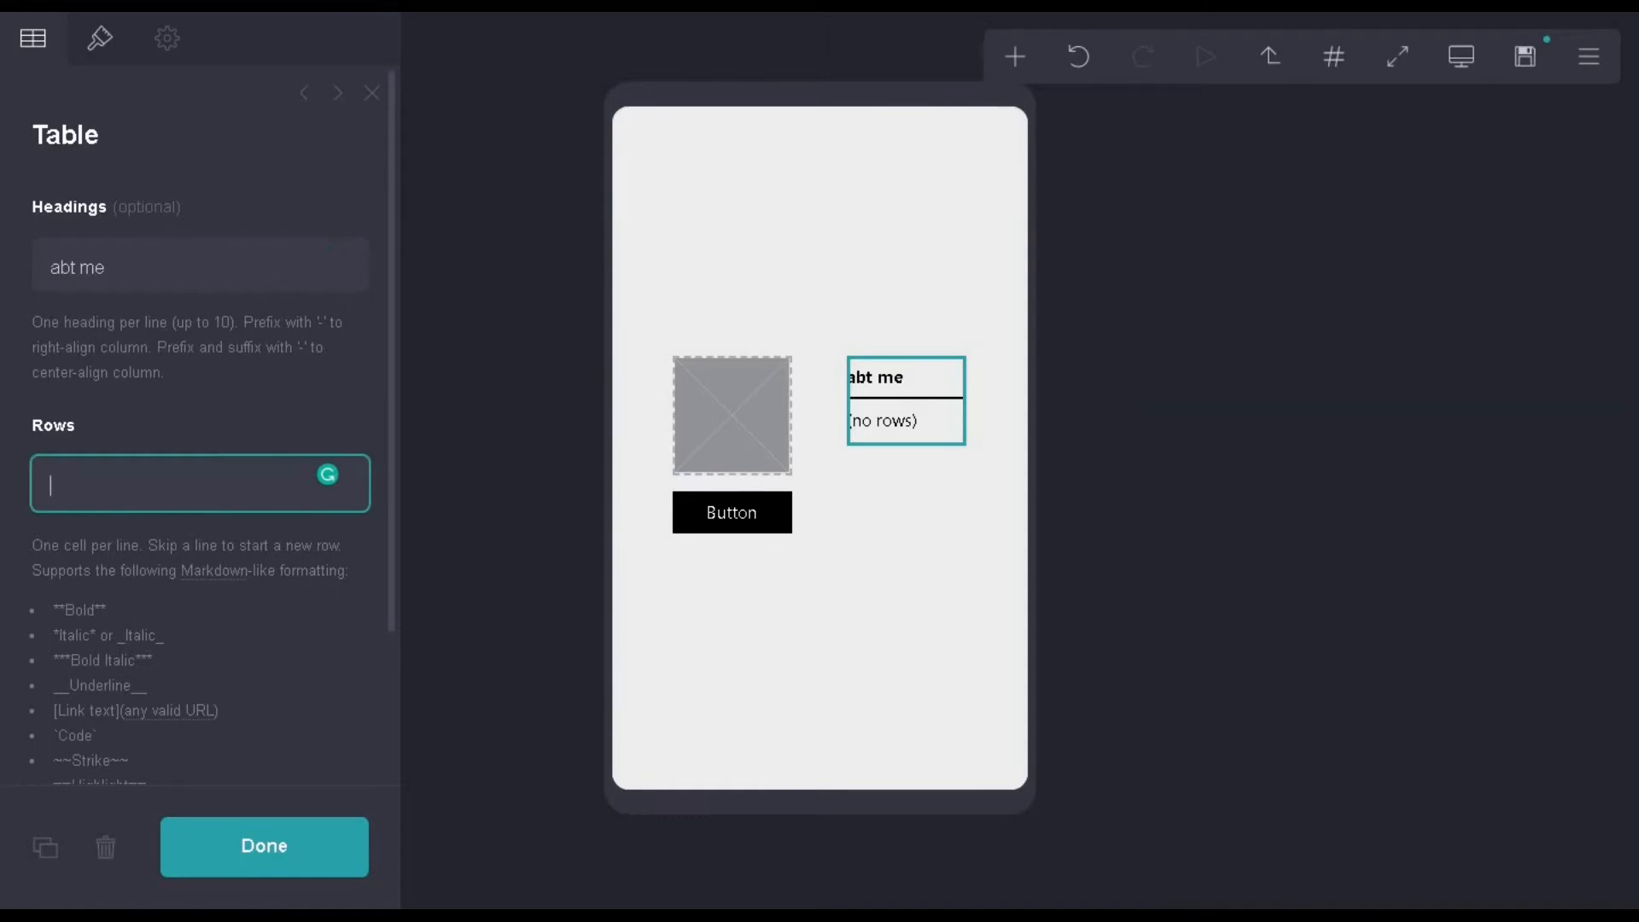
pyautogui.hotkey('ctrl', 'v')
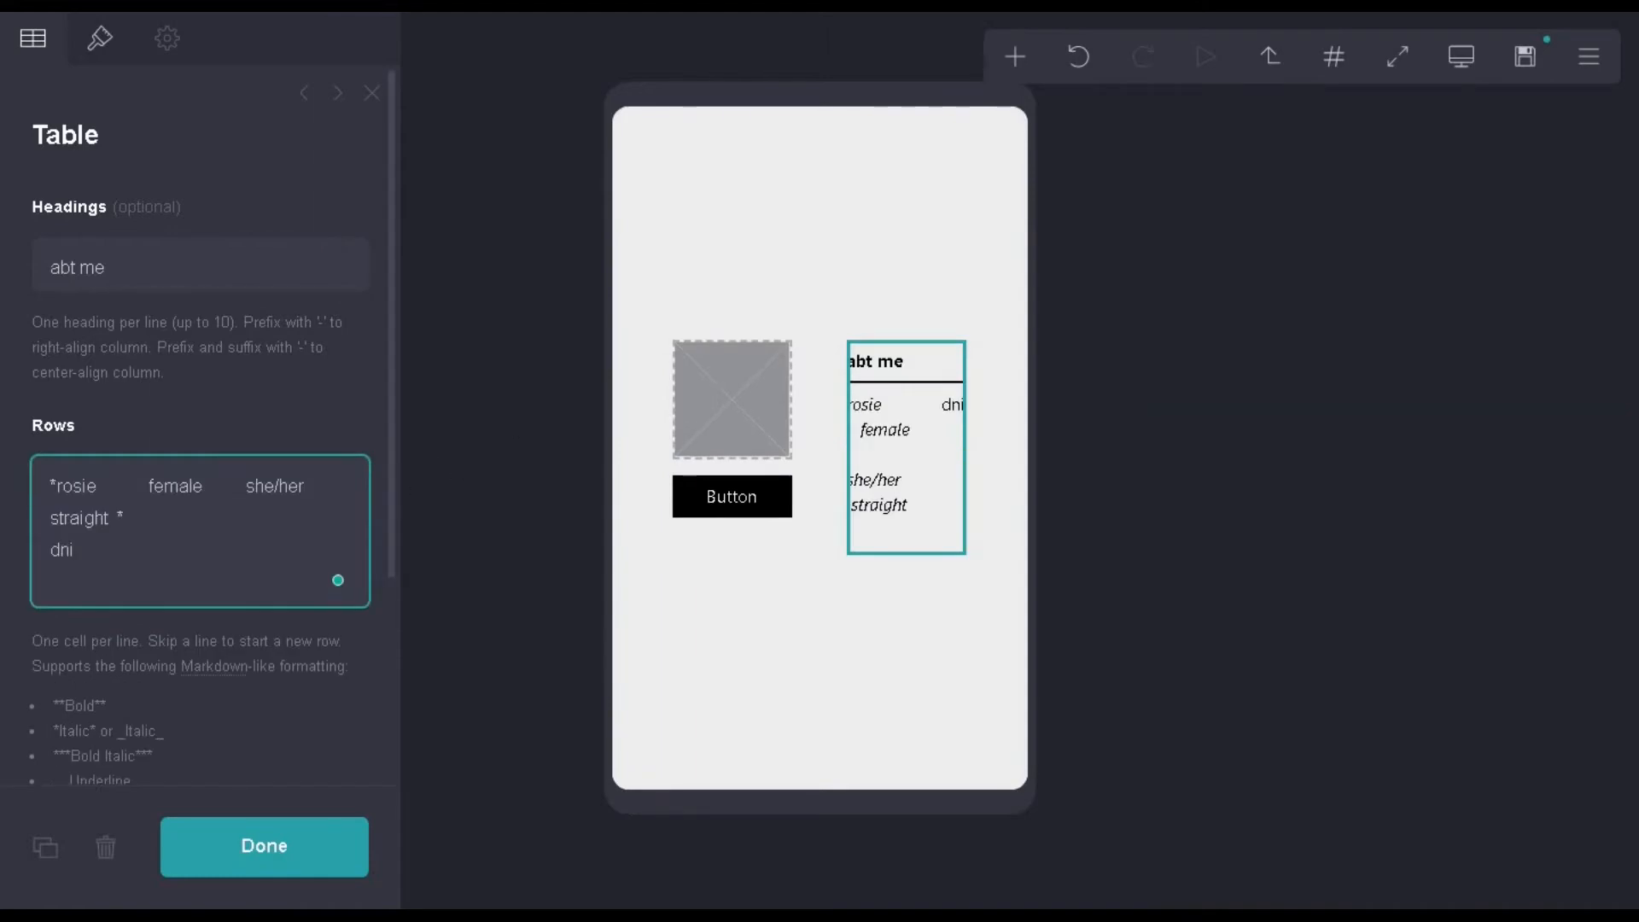
# - Remove the trailing dni line from the table's rows
pyautogui.press('BackSpace')
pyautogui.press('BackSpace')
pyautogui.press('BackSpace')
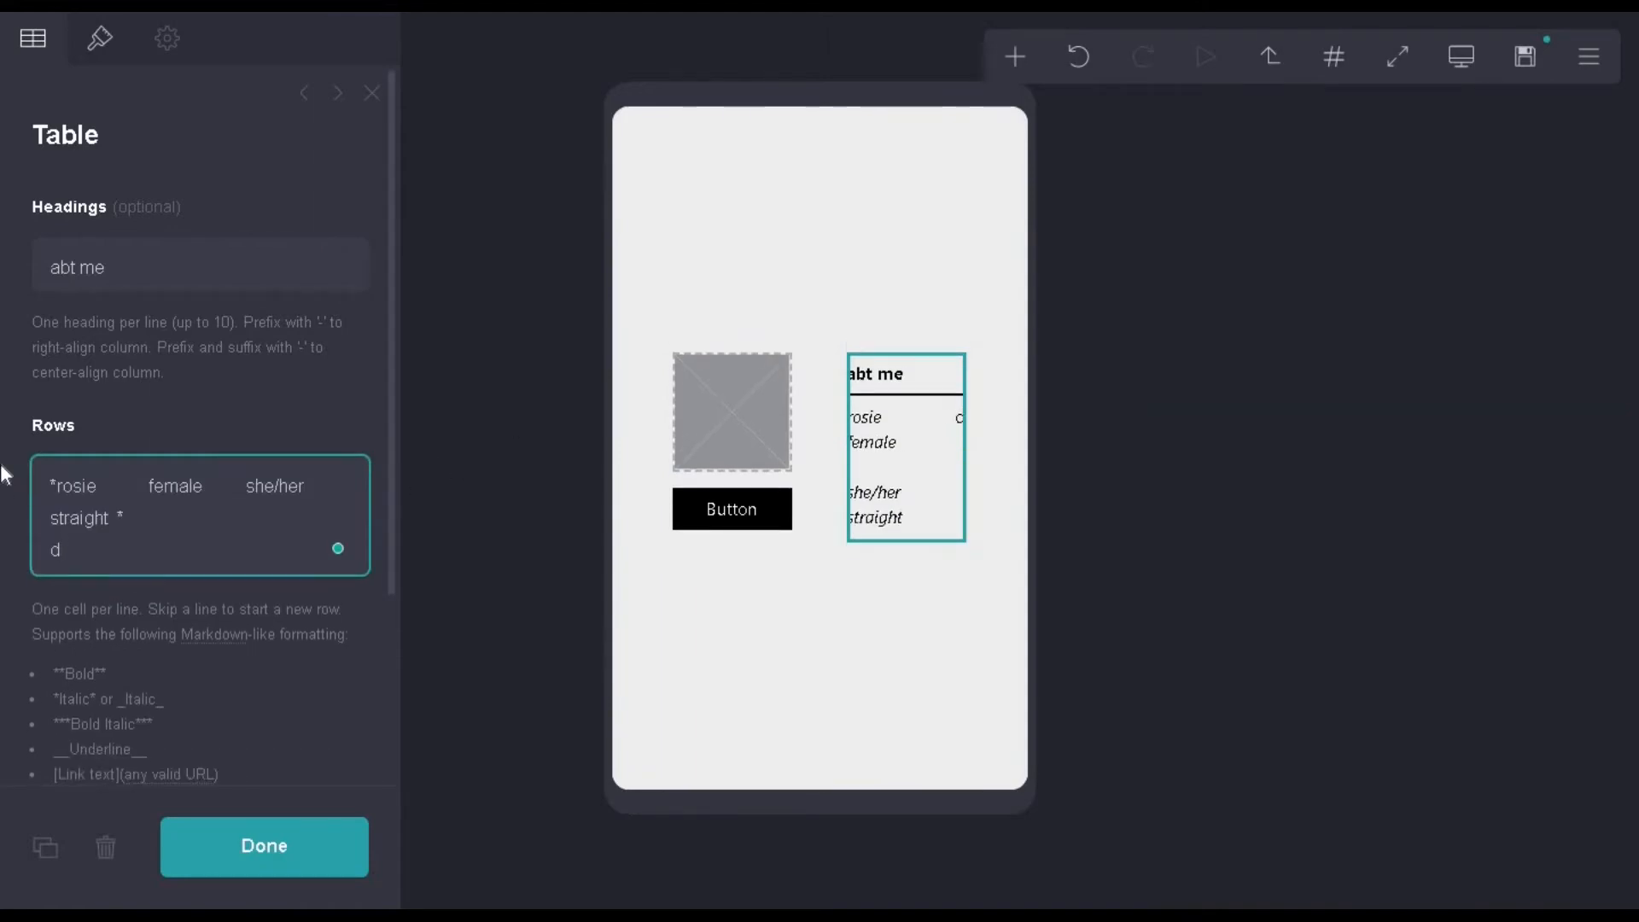
pyautogui.press('BackSpace')
pyautogui.press('BackSpace')
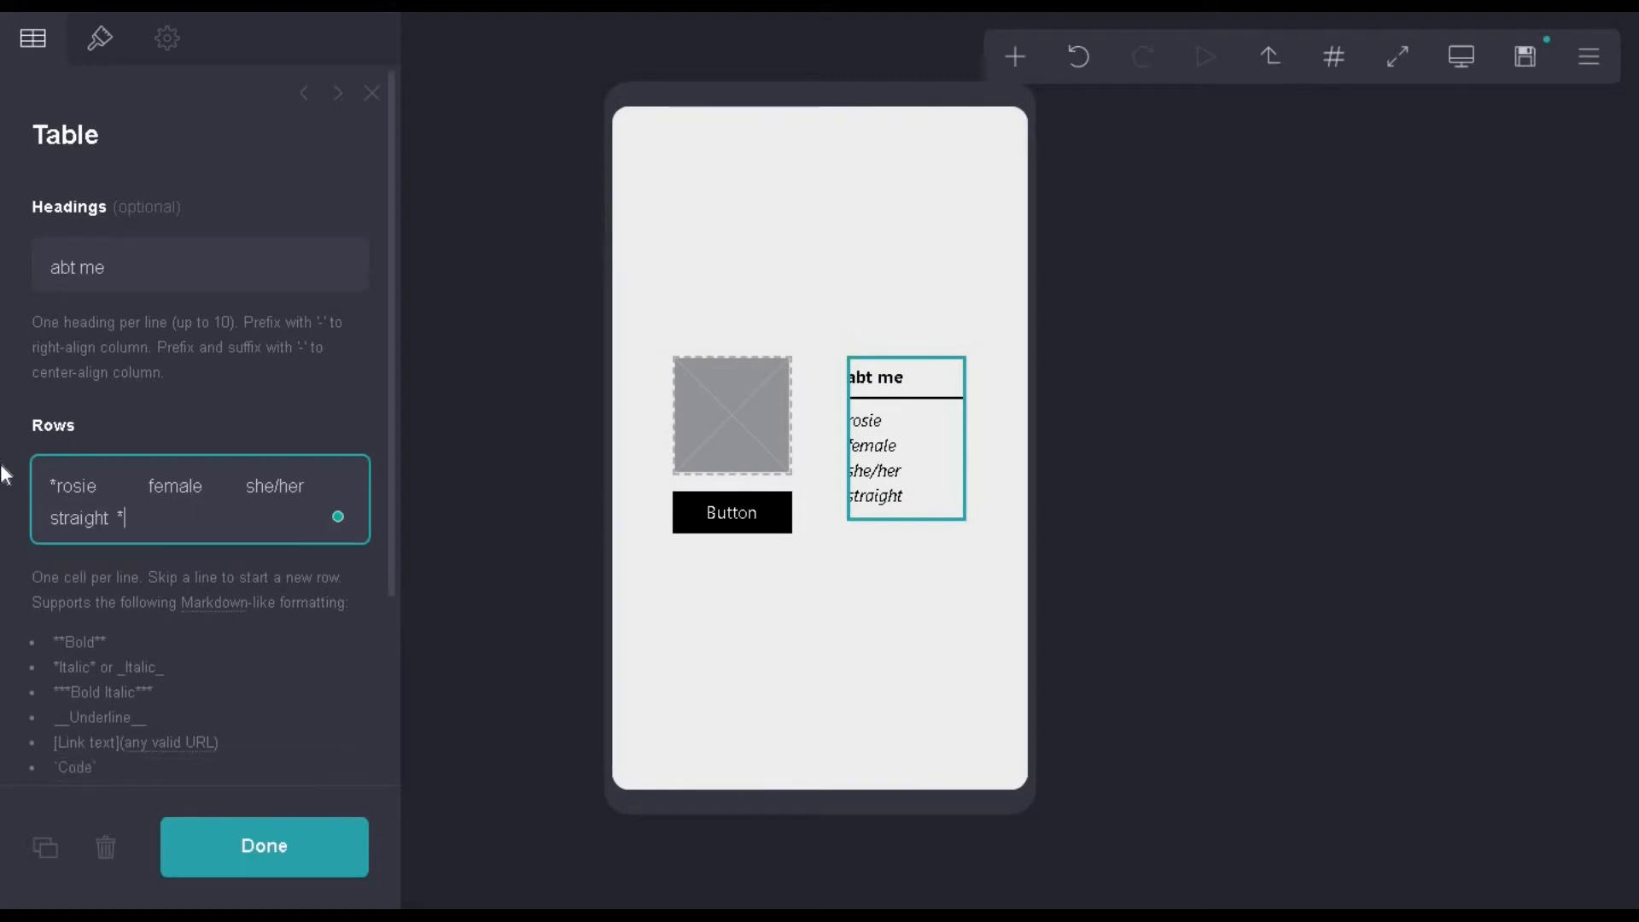
# - Set the table's style to Grid and its border color to #D69AAC
pyautogui.click(118, 42)
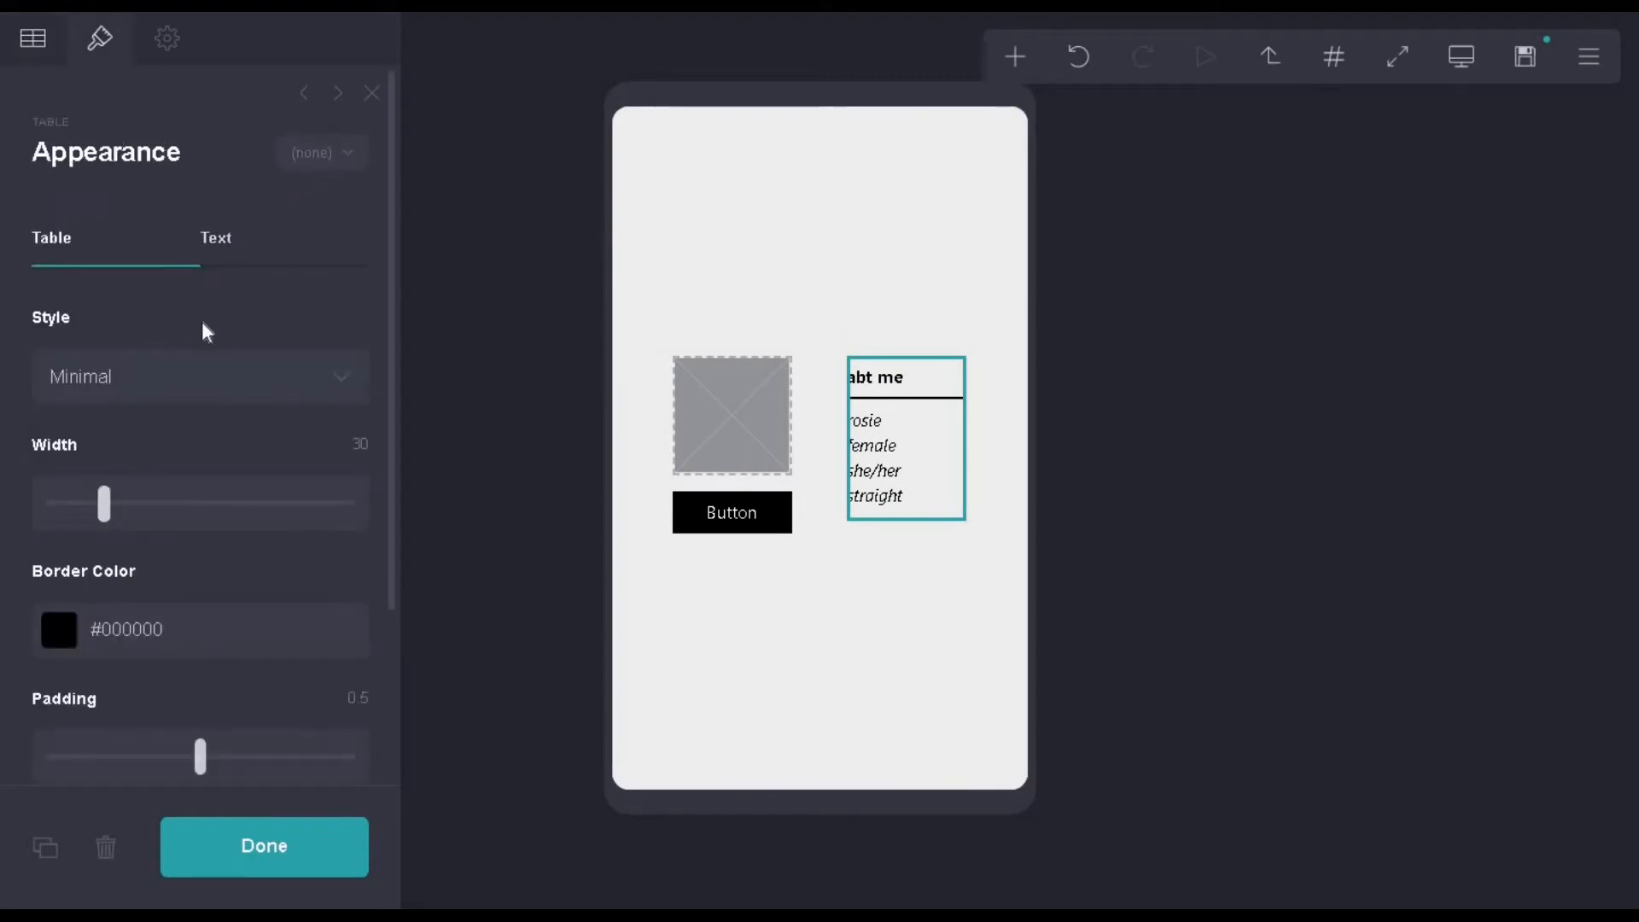
pyautogui.click(128, 372)
pyautogui.click(100, 648)
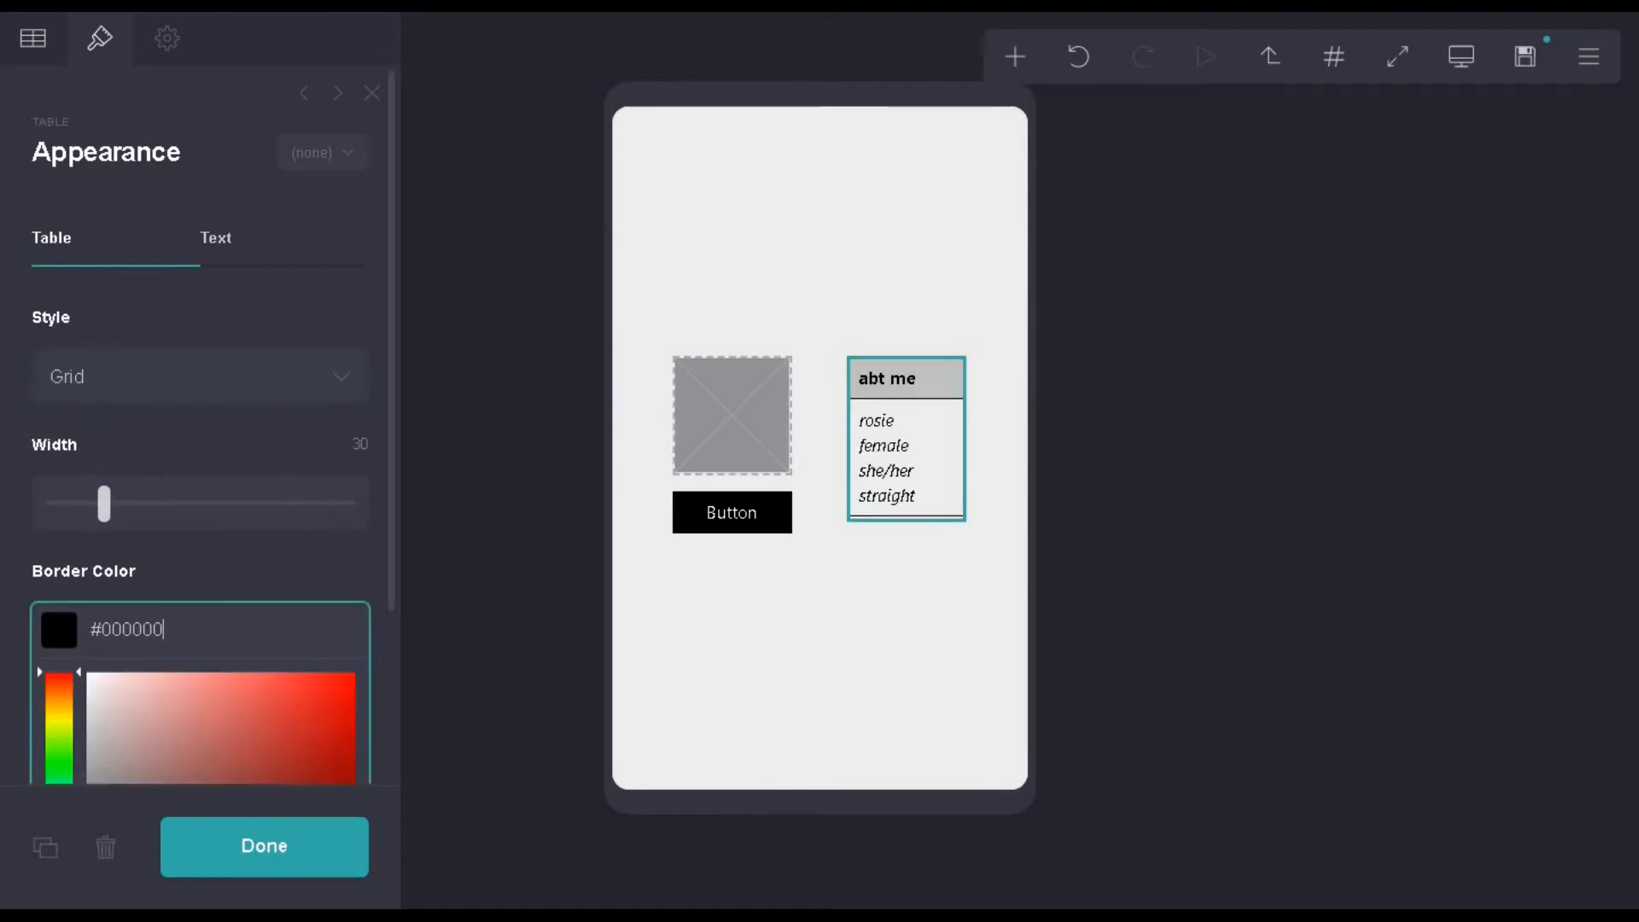
pyautogui.press('BackSpace')
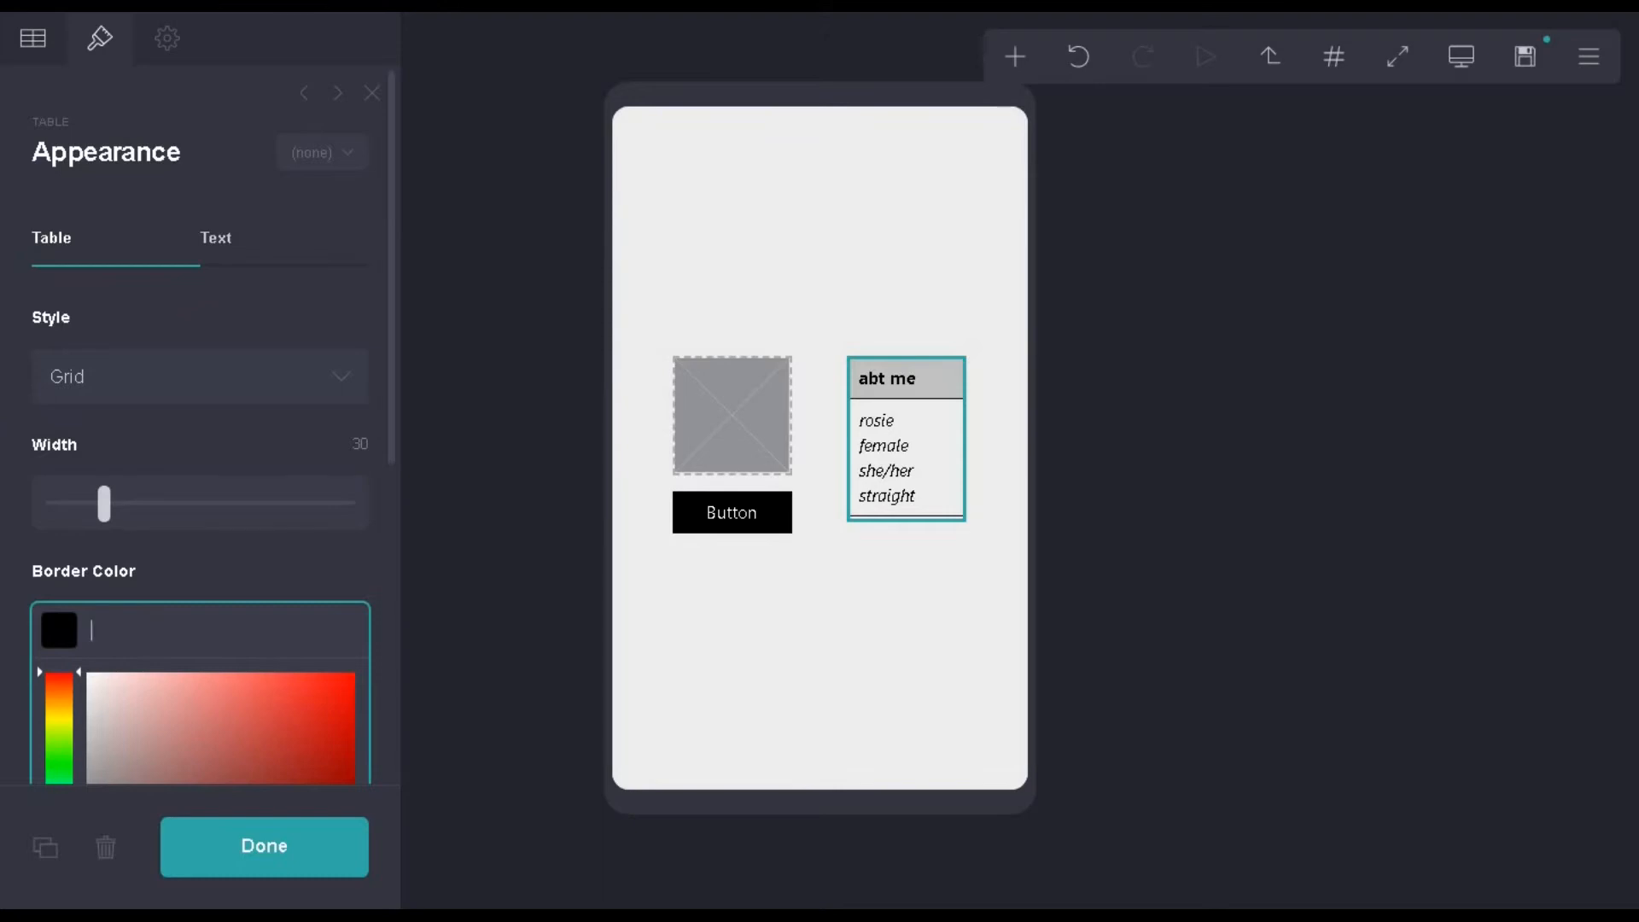
pyautogui.write('69')
pyautogui.press('Return')
pyautogui.moveTo(166, 629); pyautogui.dragTo(89, 630)
pyautogui.press('BackSpace')
pyautogui.write('D69AAC')
pyautogui.press('Return')
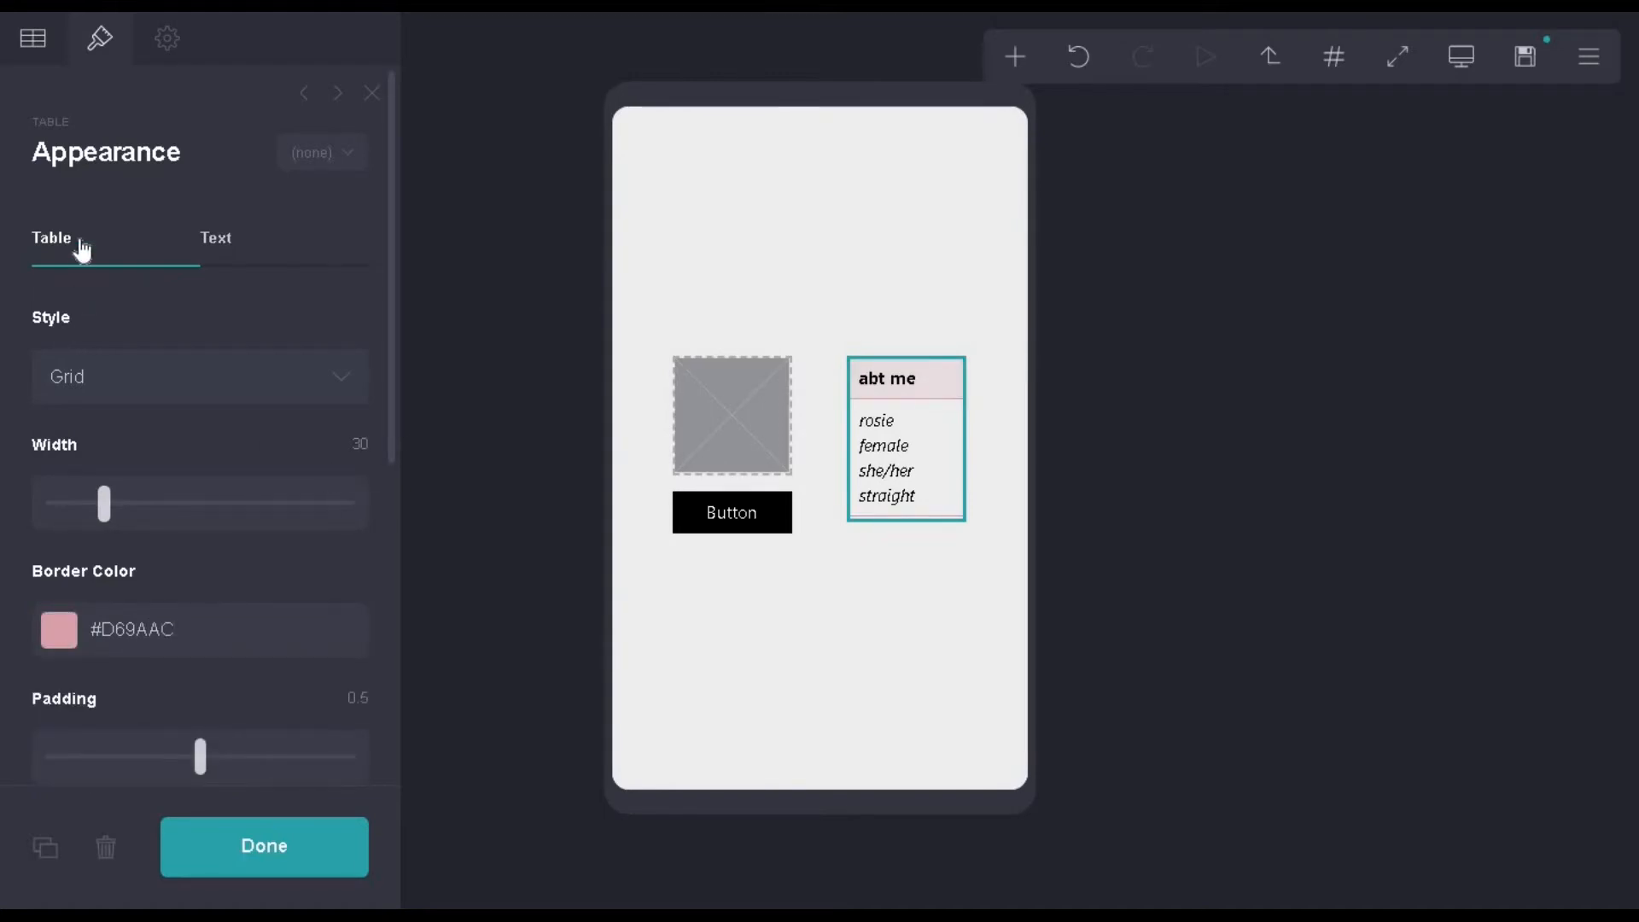
pyautogui.click(51, 58)
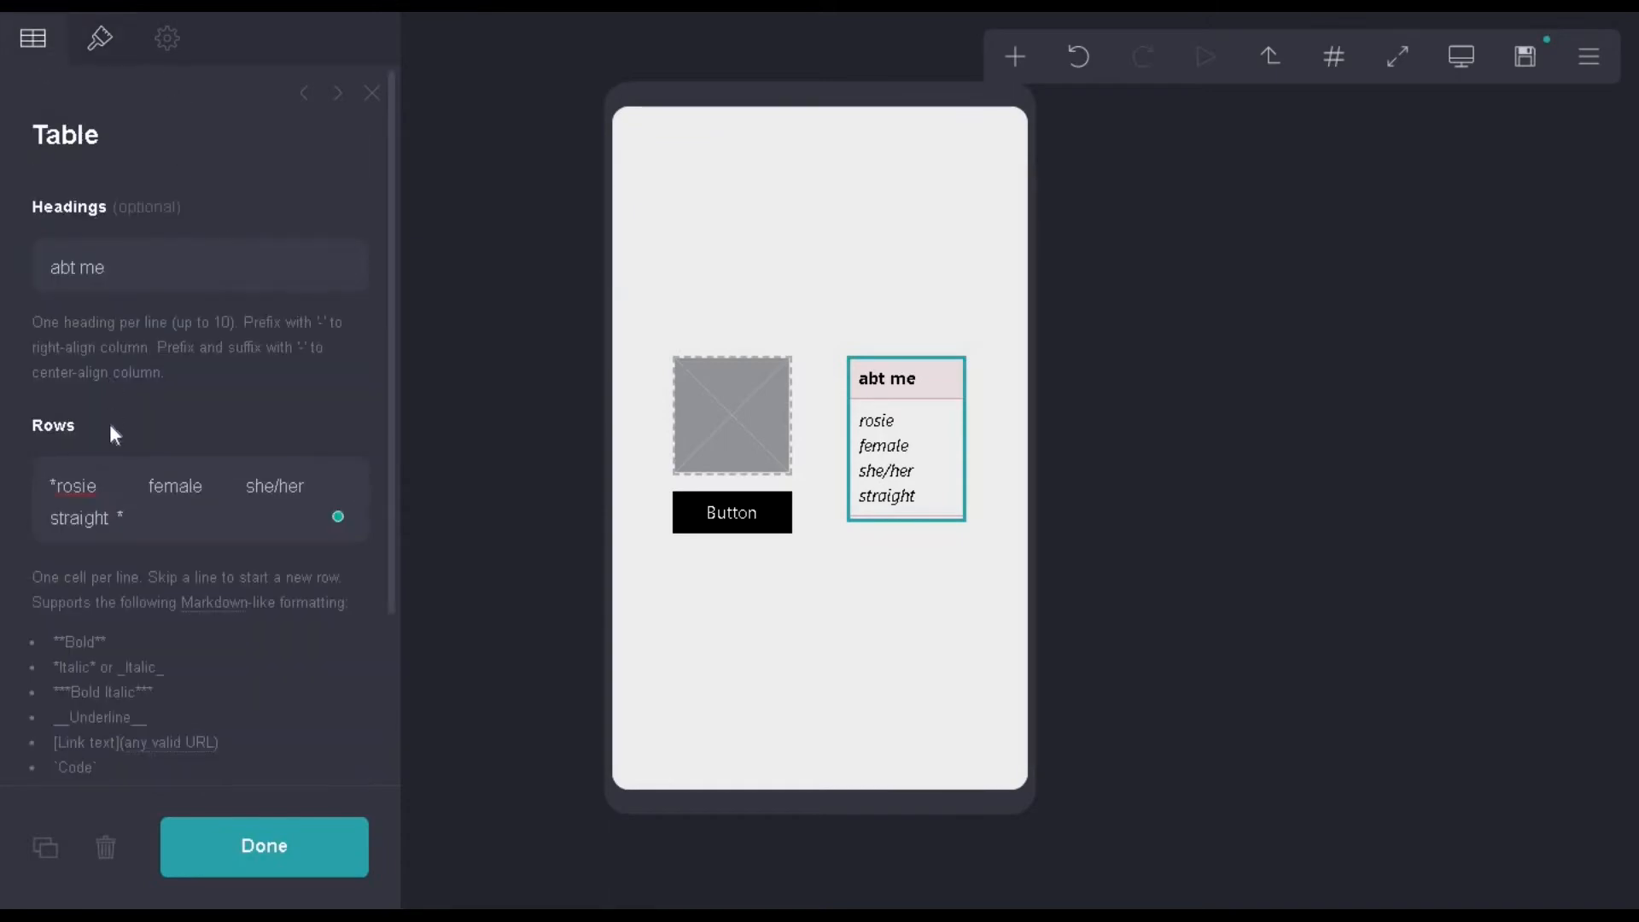
pyautogui.click(117, 60)
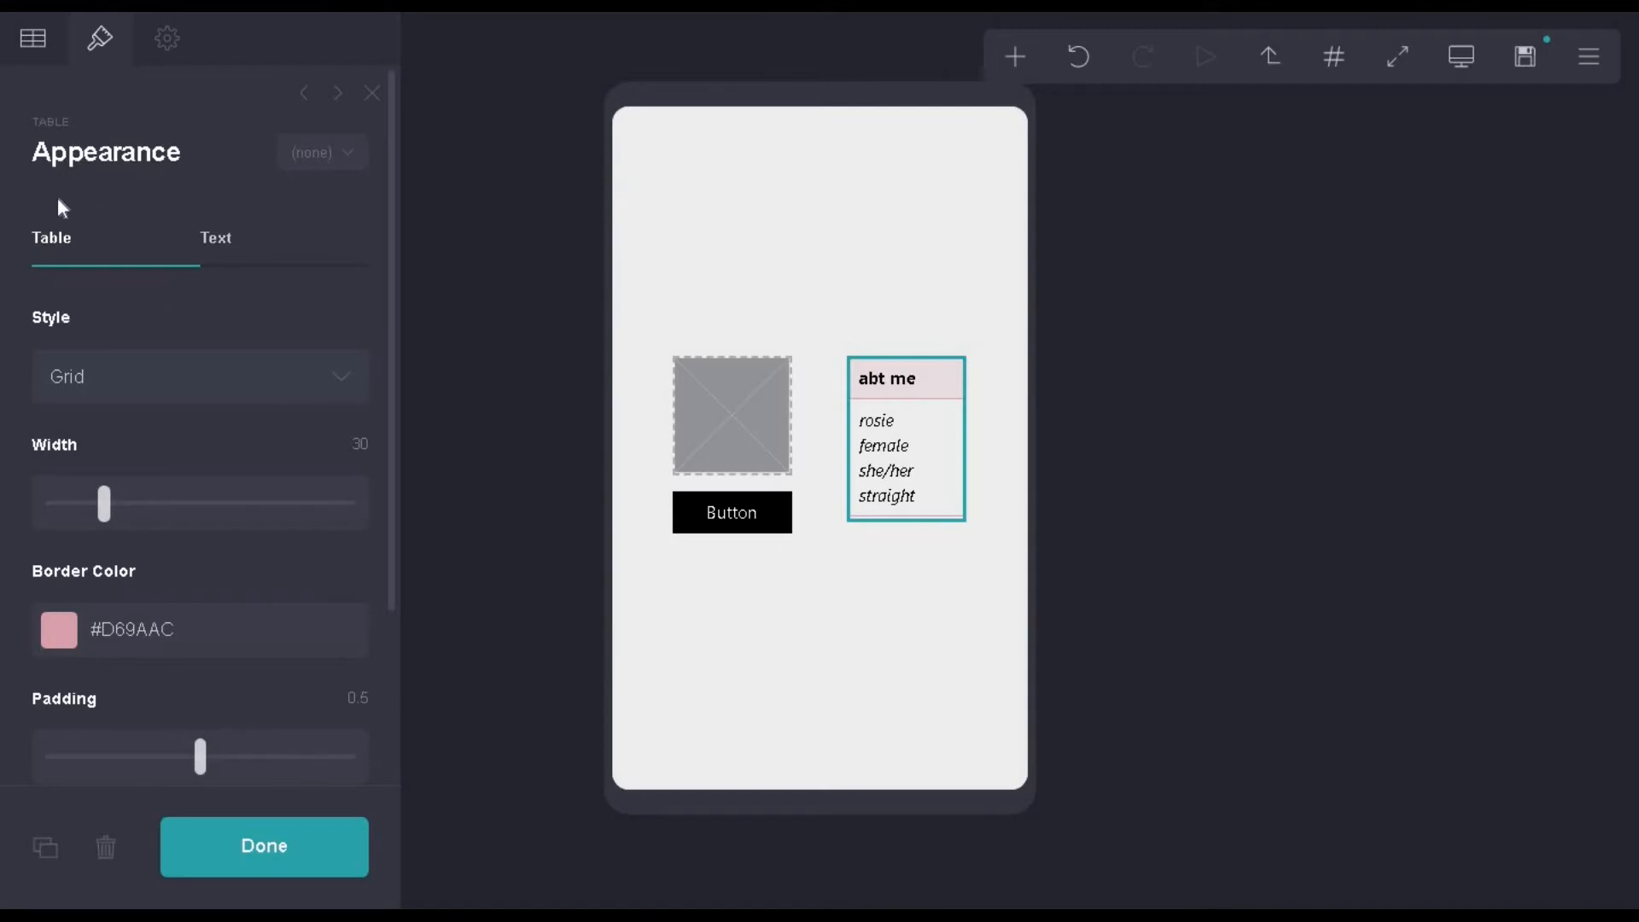
# - Switch the table's mobile appearance to manual and set its mobile padding to 0.25
pyautogui.scroll(-3, 77, 325)
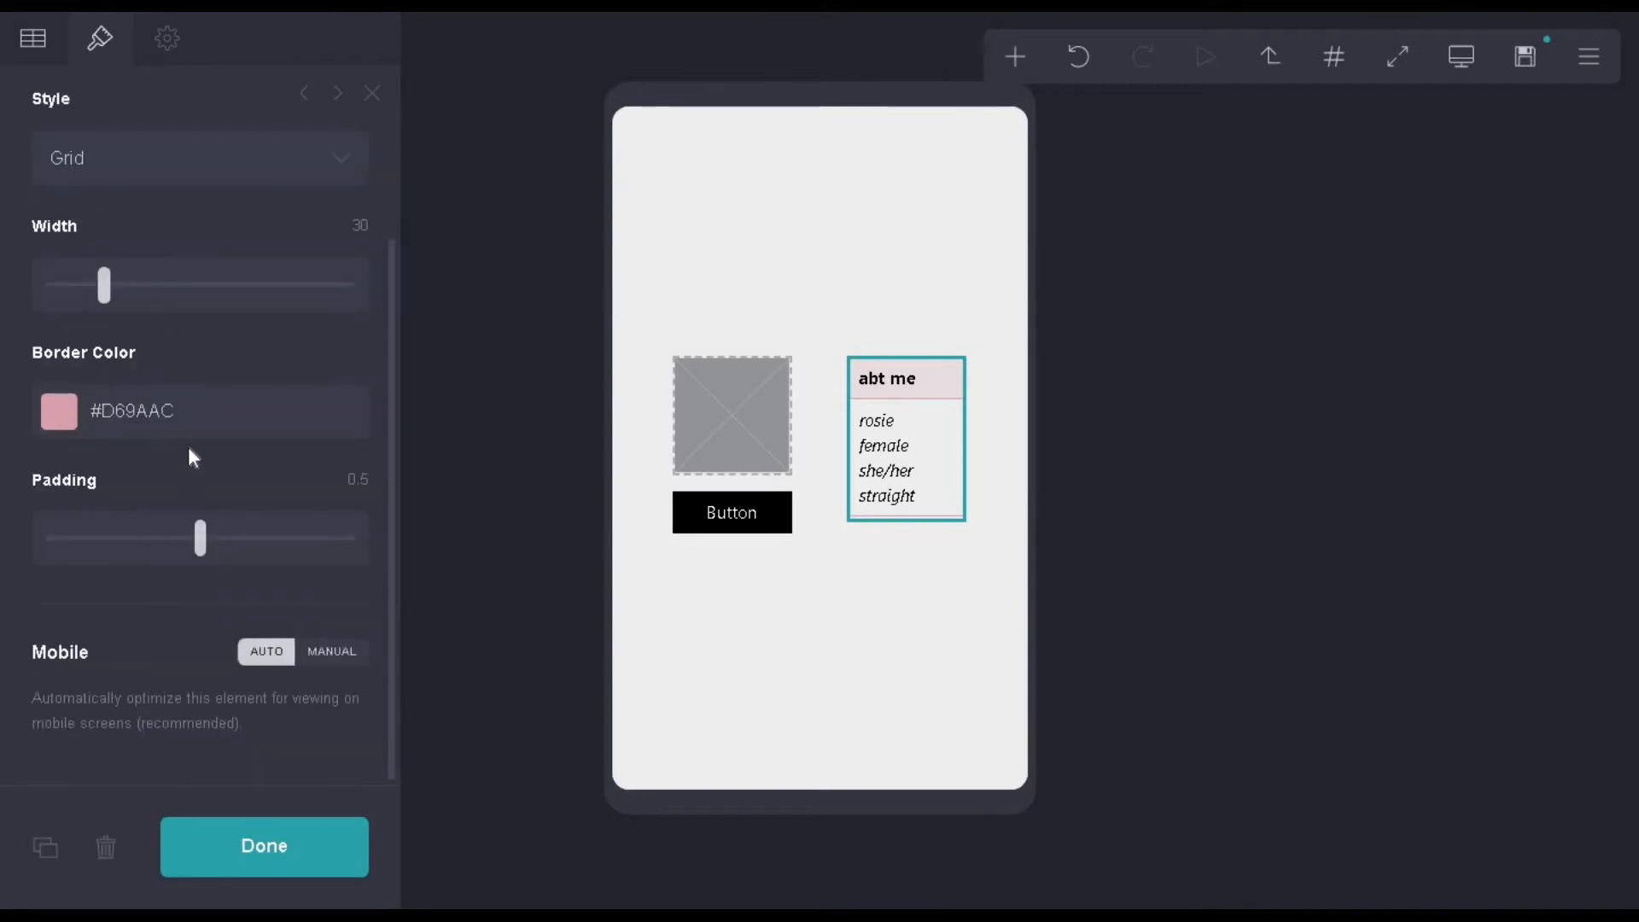
pyautogui.click(348, 653)
pyautogui.scroll(-2, 324, 657)
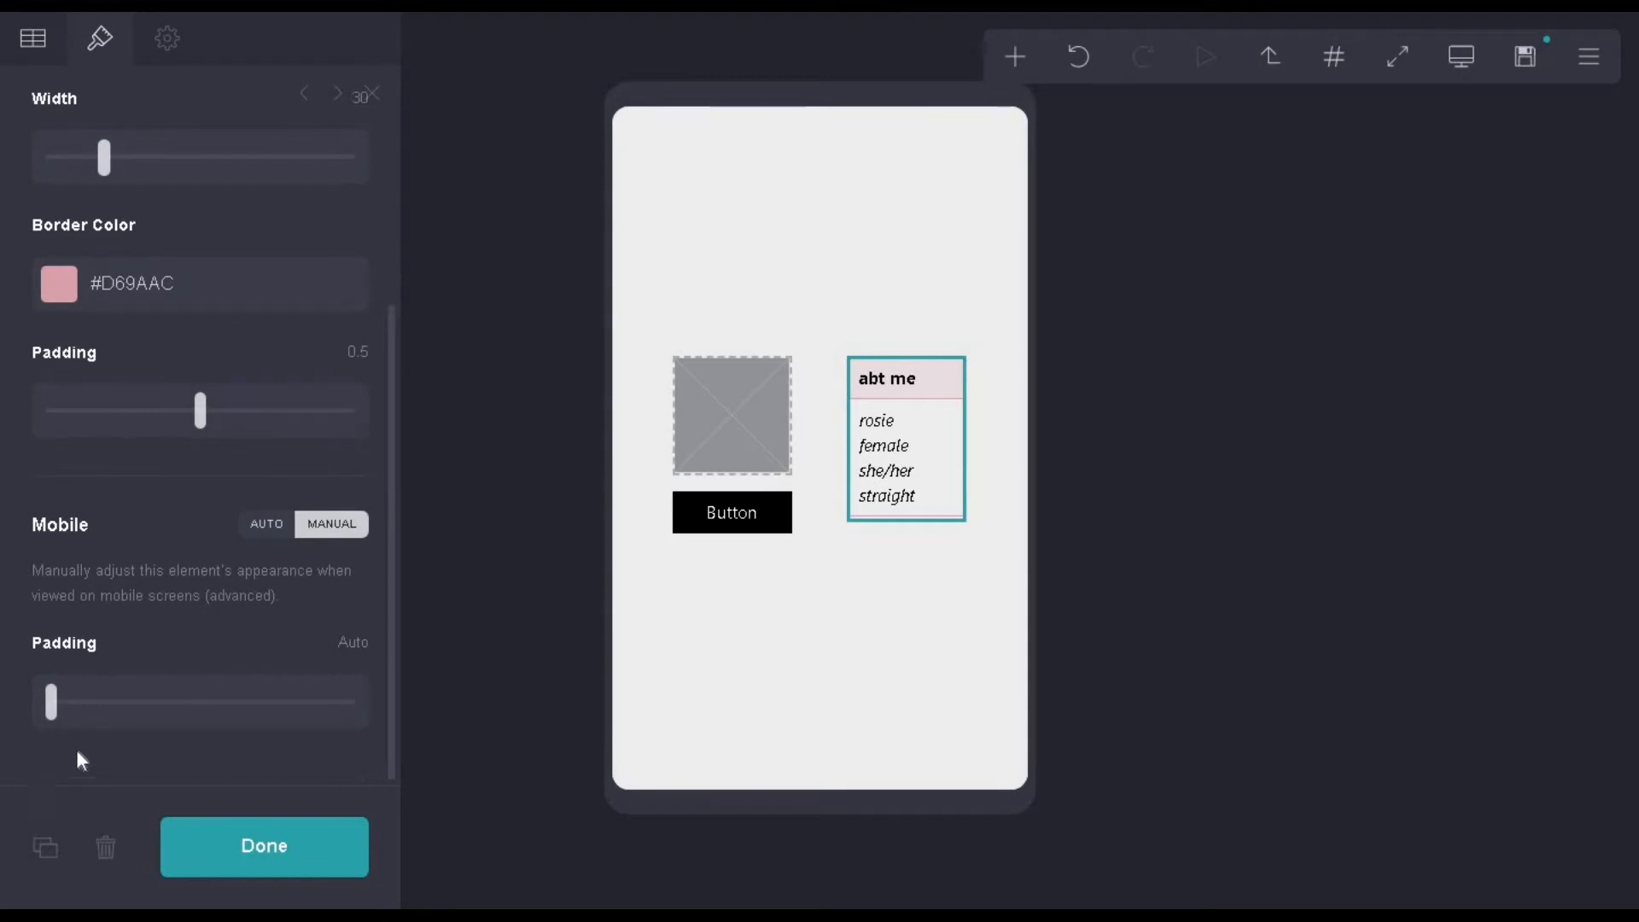
pyautogui.moveTo(63, 714); pyautogui.dragTo(114, 719)
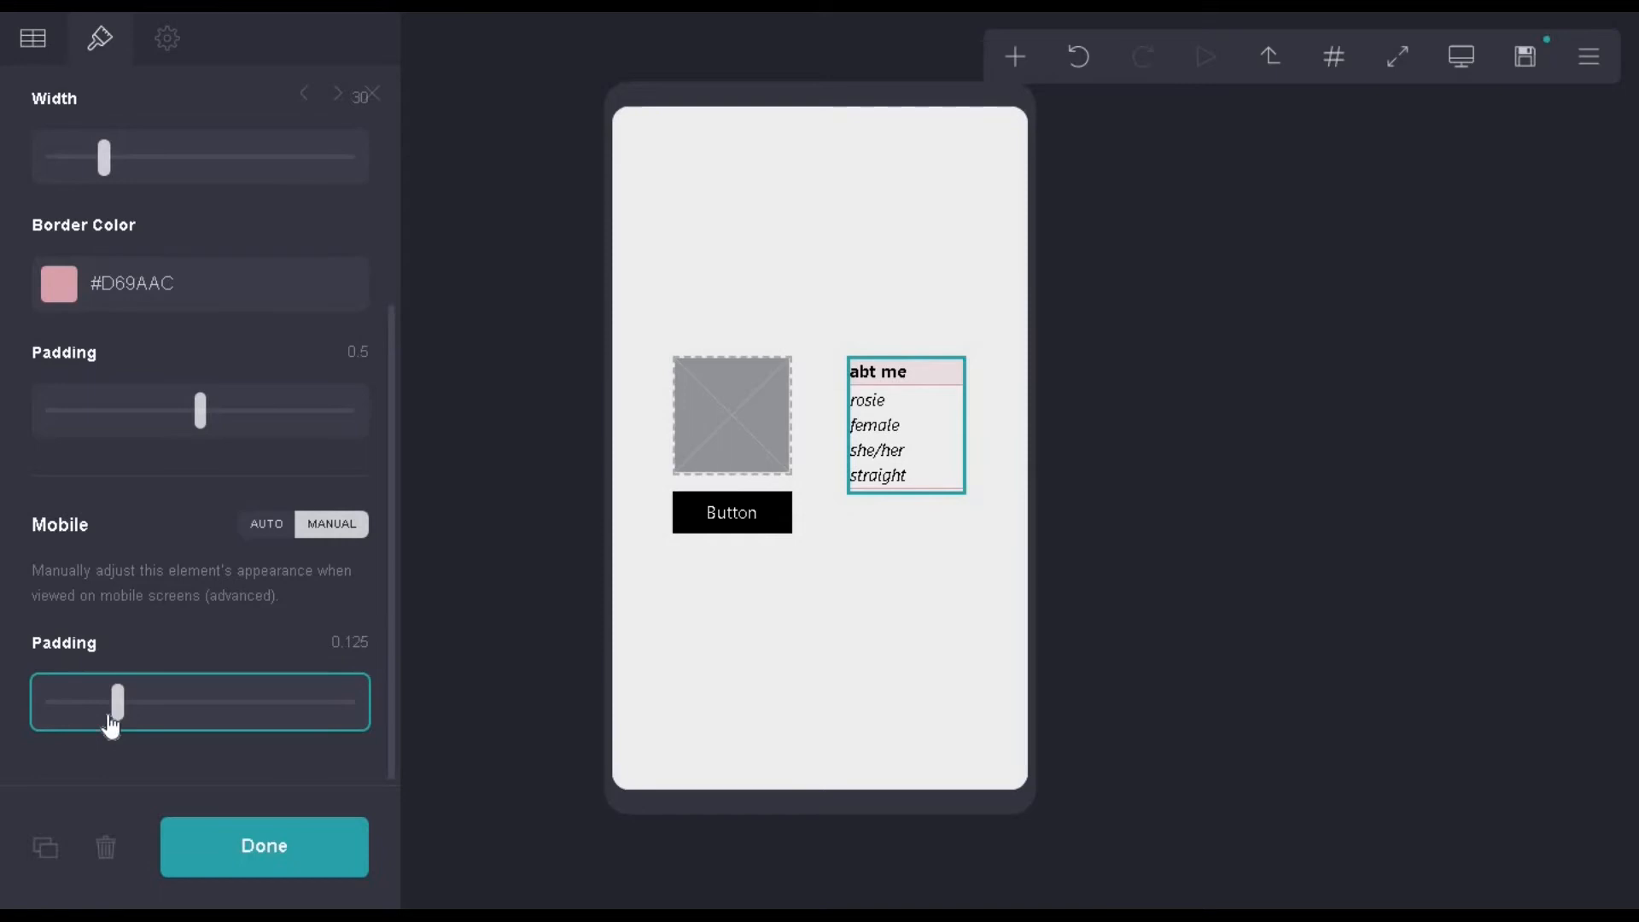
pyautogui.click(1461, 61)
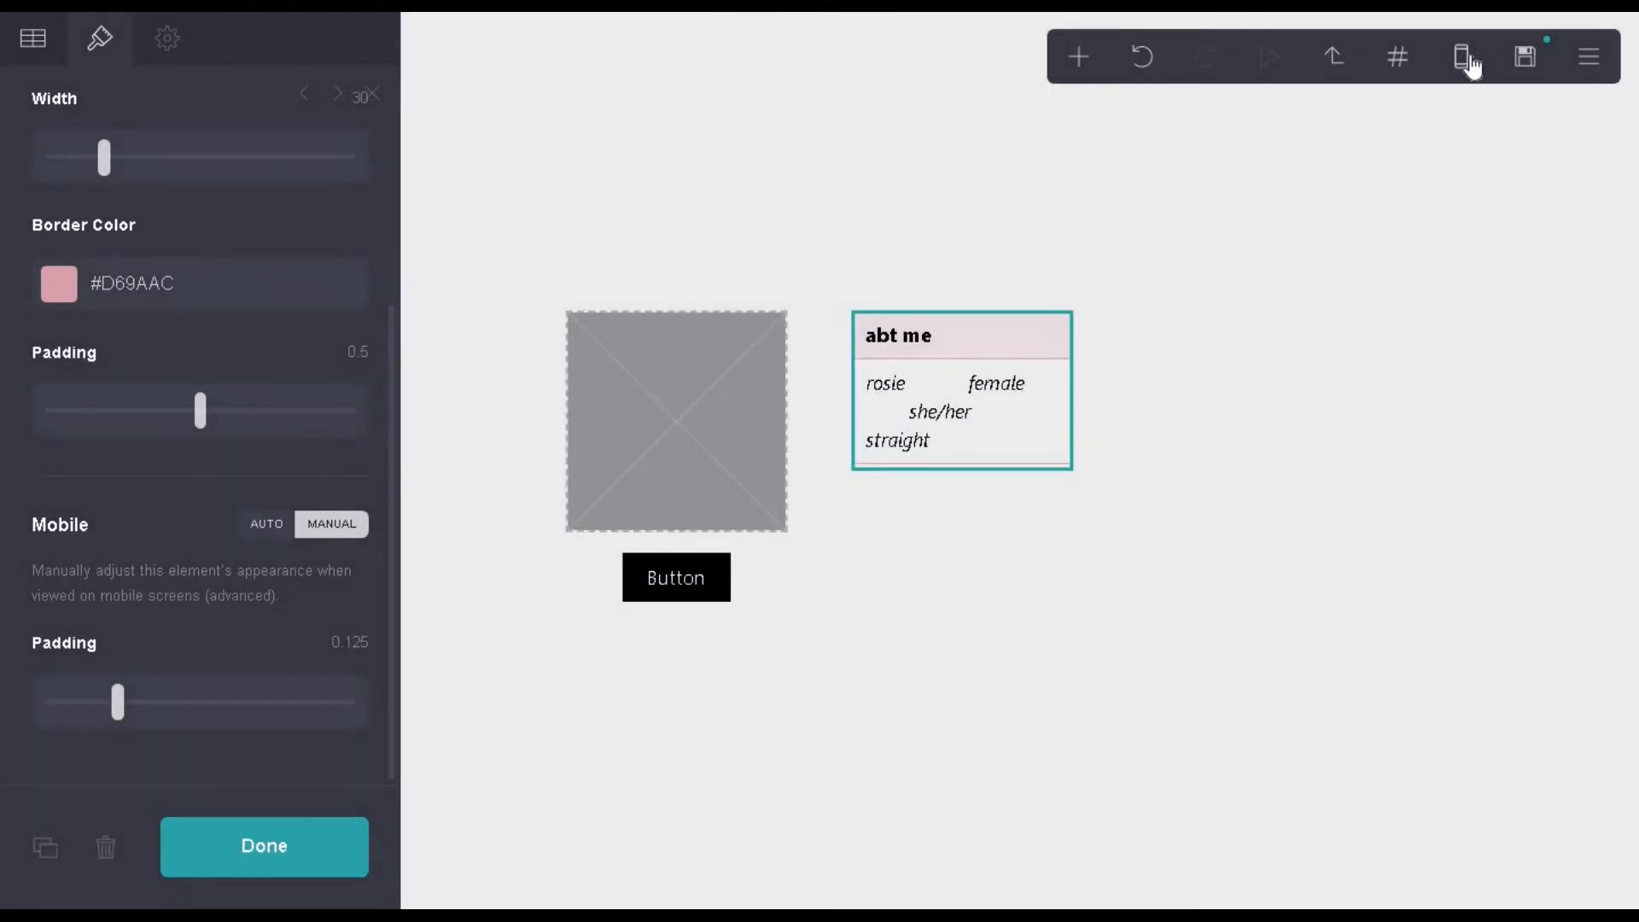
pyautogui.moveTo(119, 705)
pyautogui.mouseDown()
pyautogui.moveTo(39, 715)
pyautogui.moveTo(147, 710)
pyautogui.mouseUp()
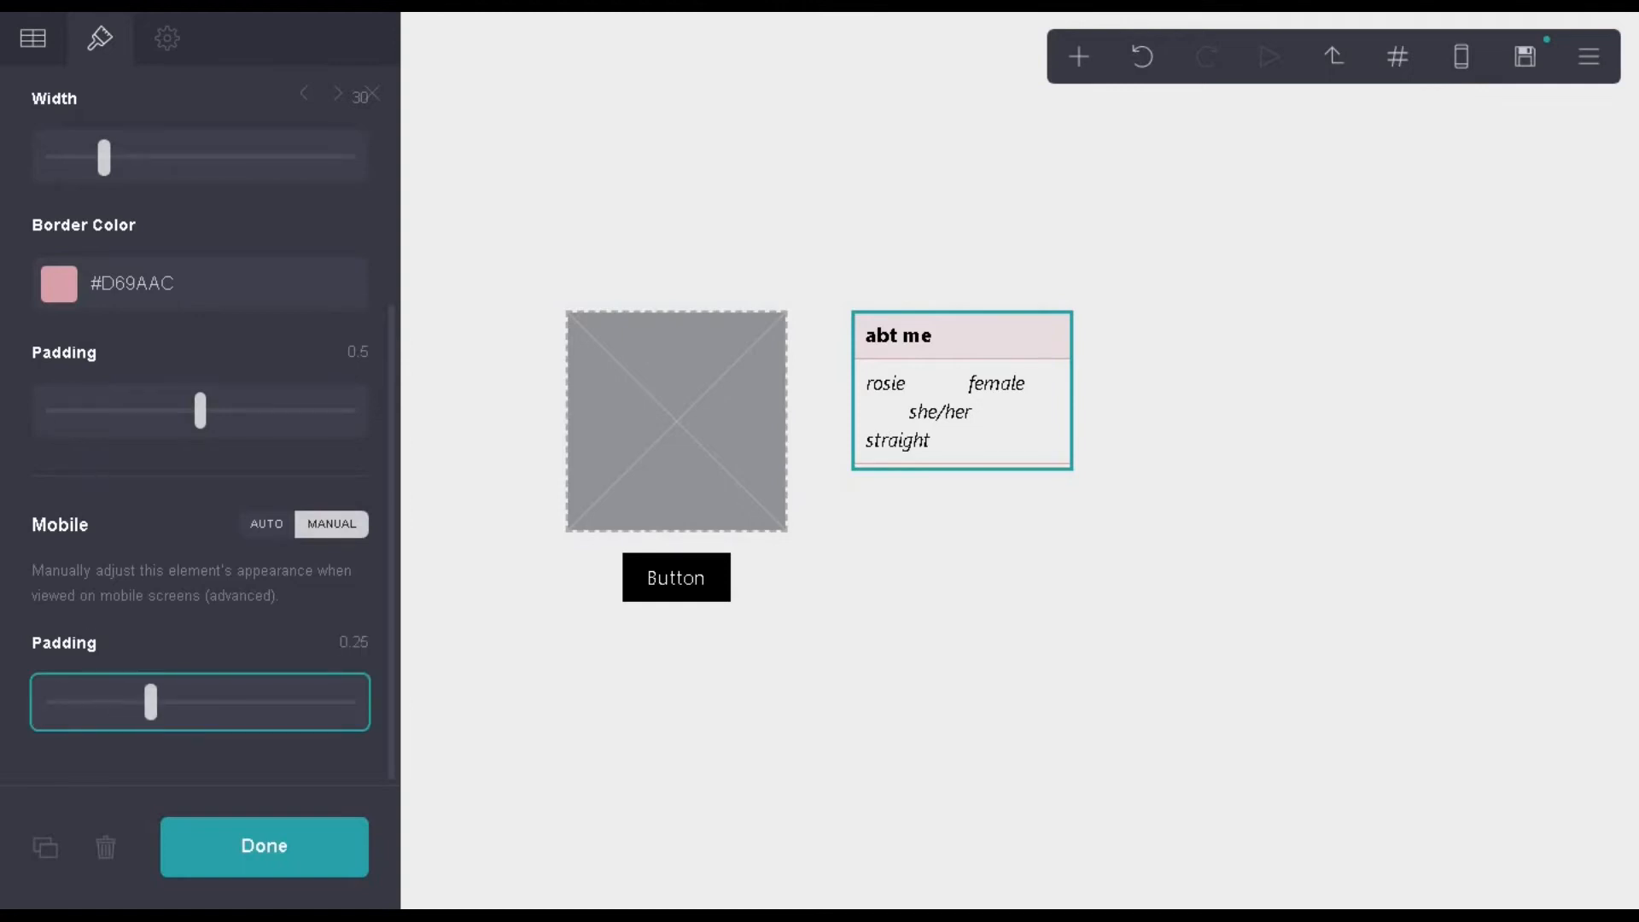
# - Delete surplus spaces between the entries in the table's rows so they align as two lines of two in the desktop view
pyautogui.click(33, 39)
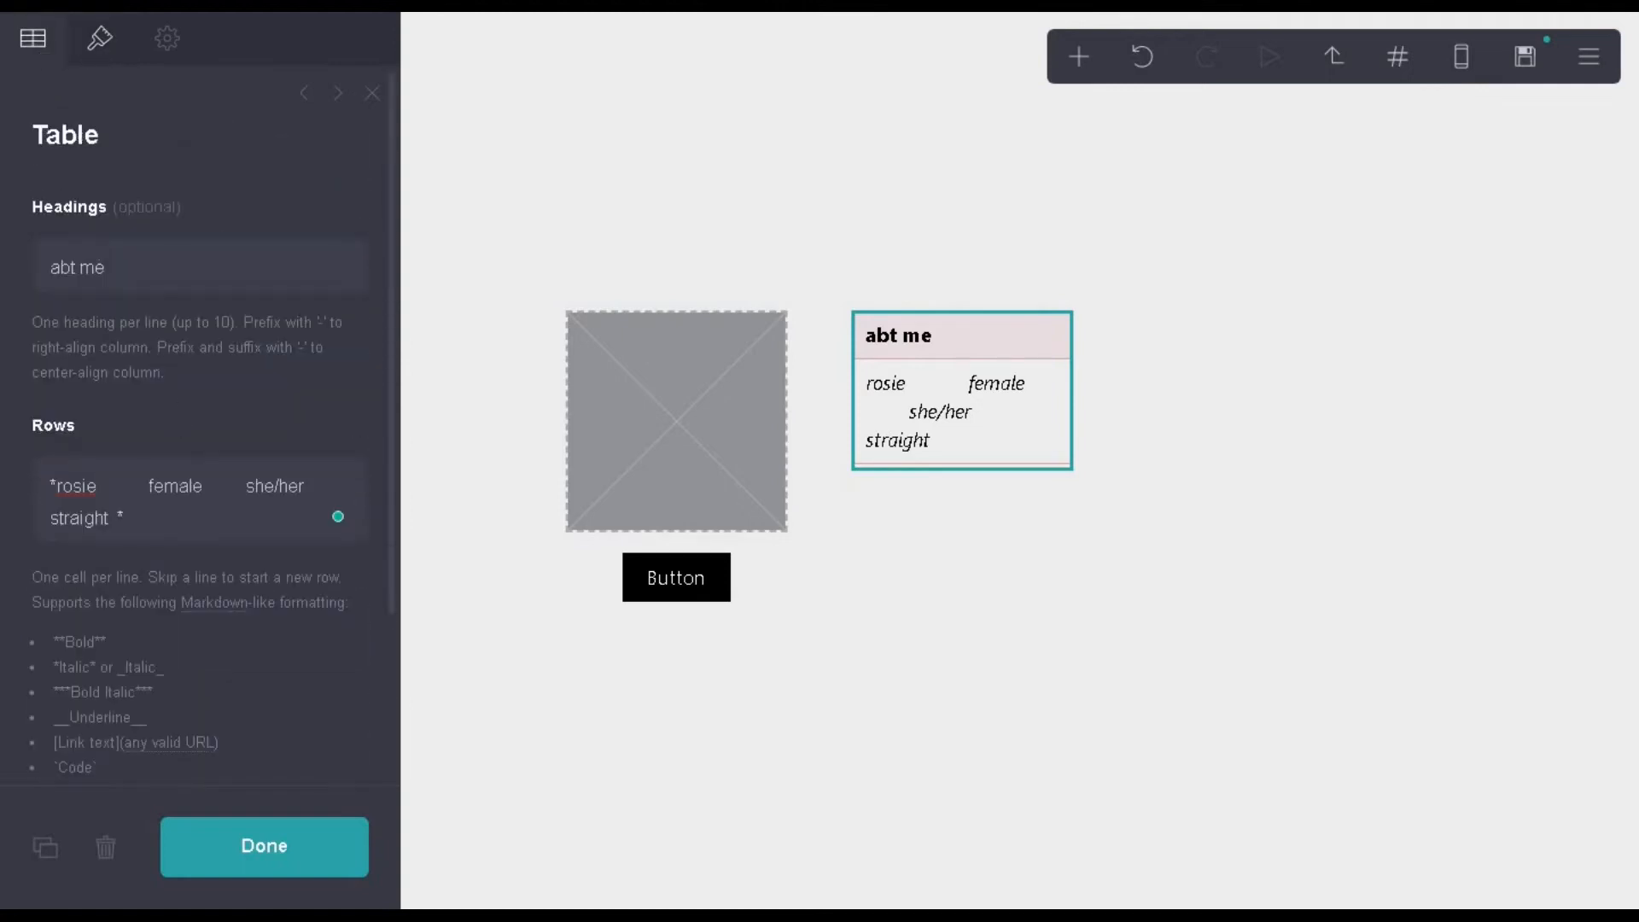
pyautogui.click(135, 486)
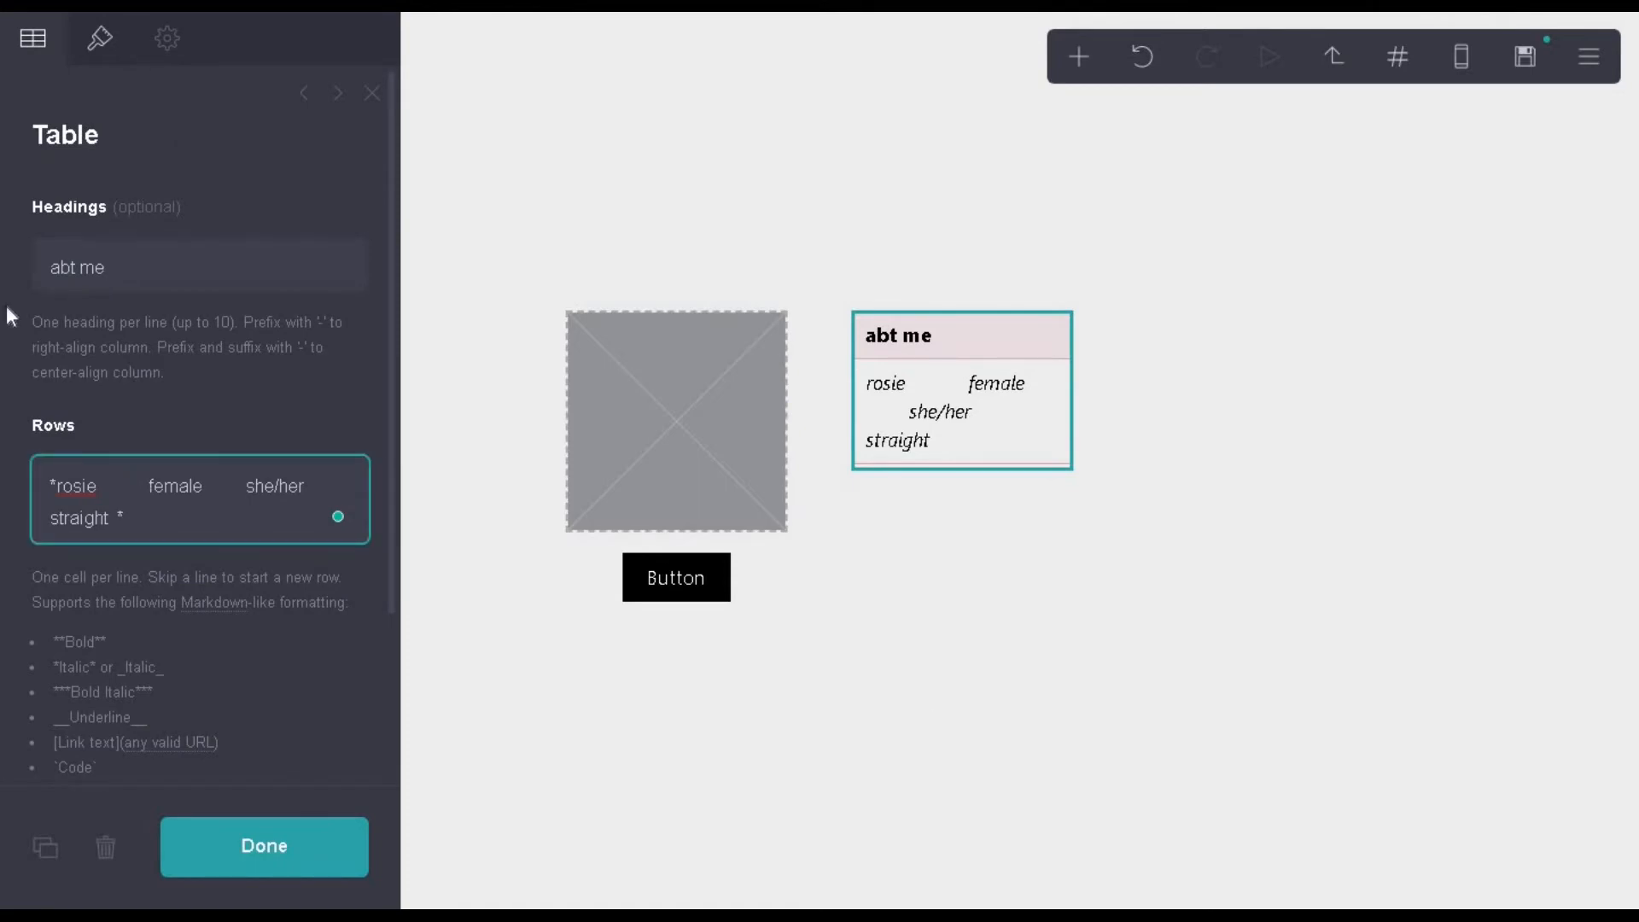
pyautogui.press('BackSpace')
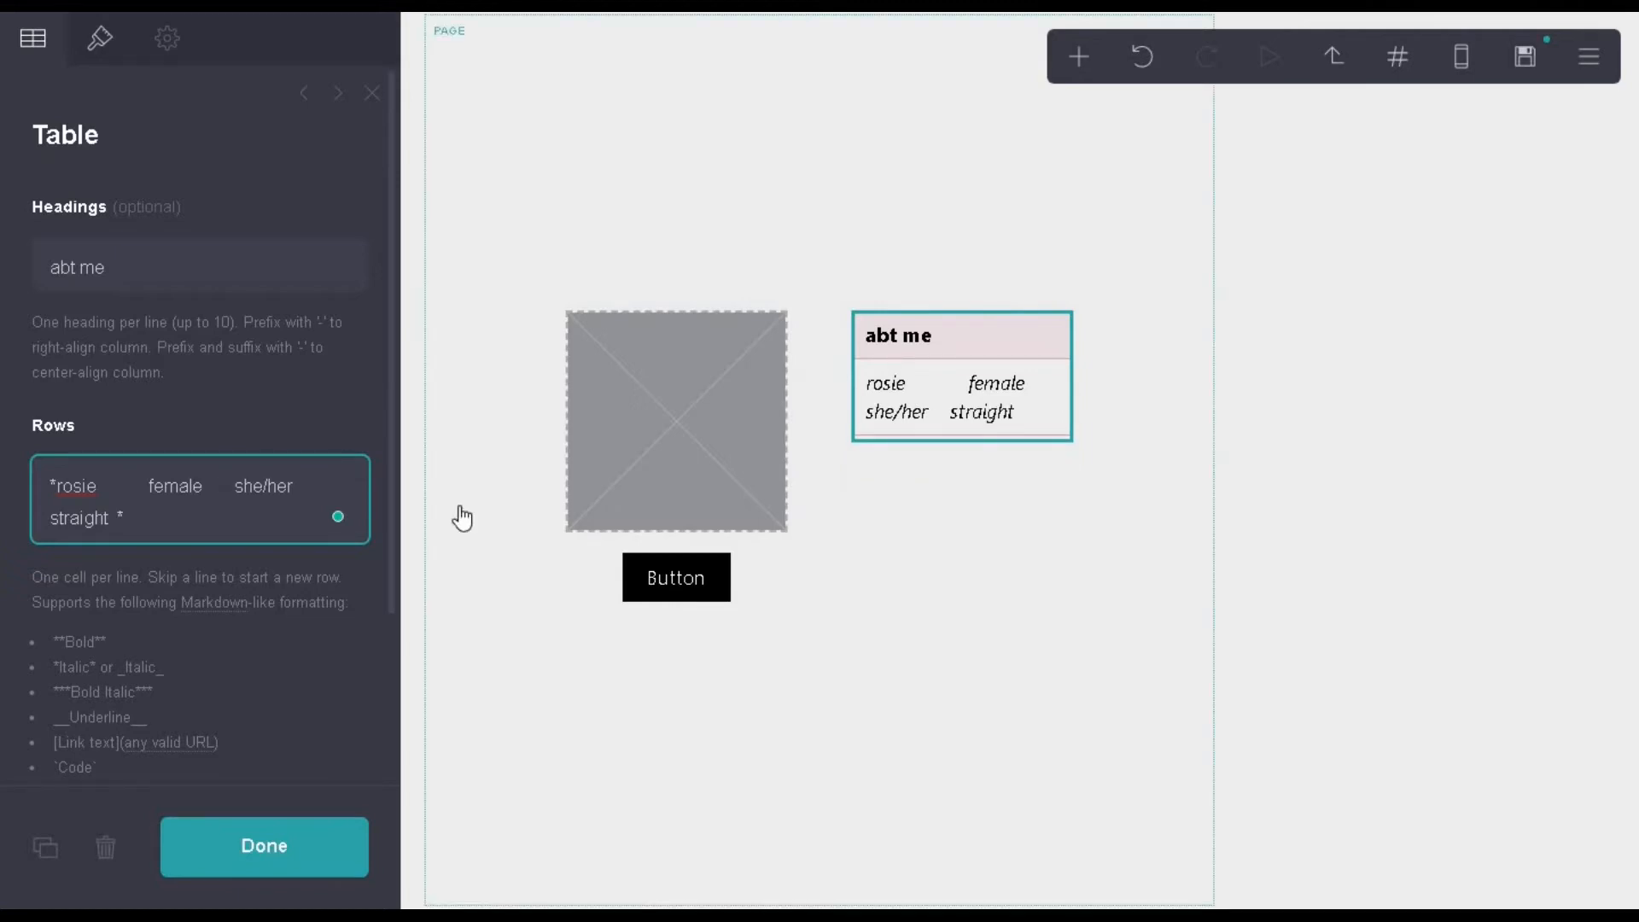
pyautogui.press('BackSpace')
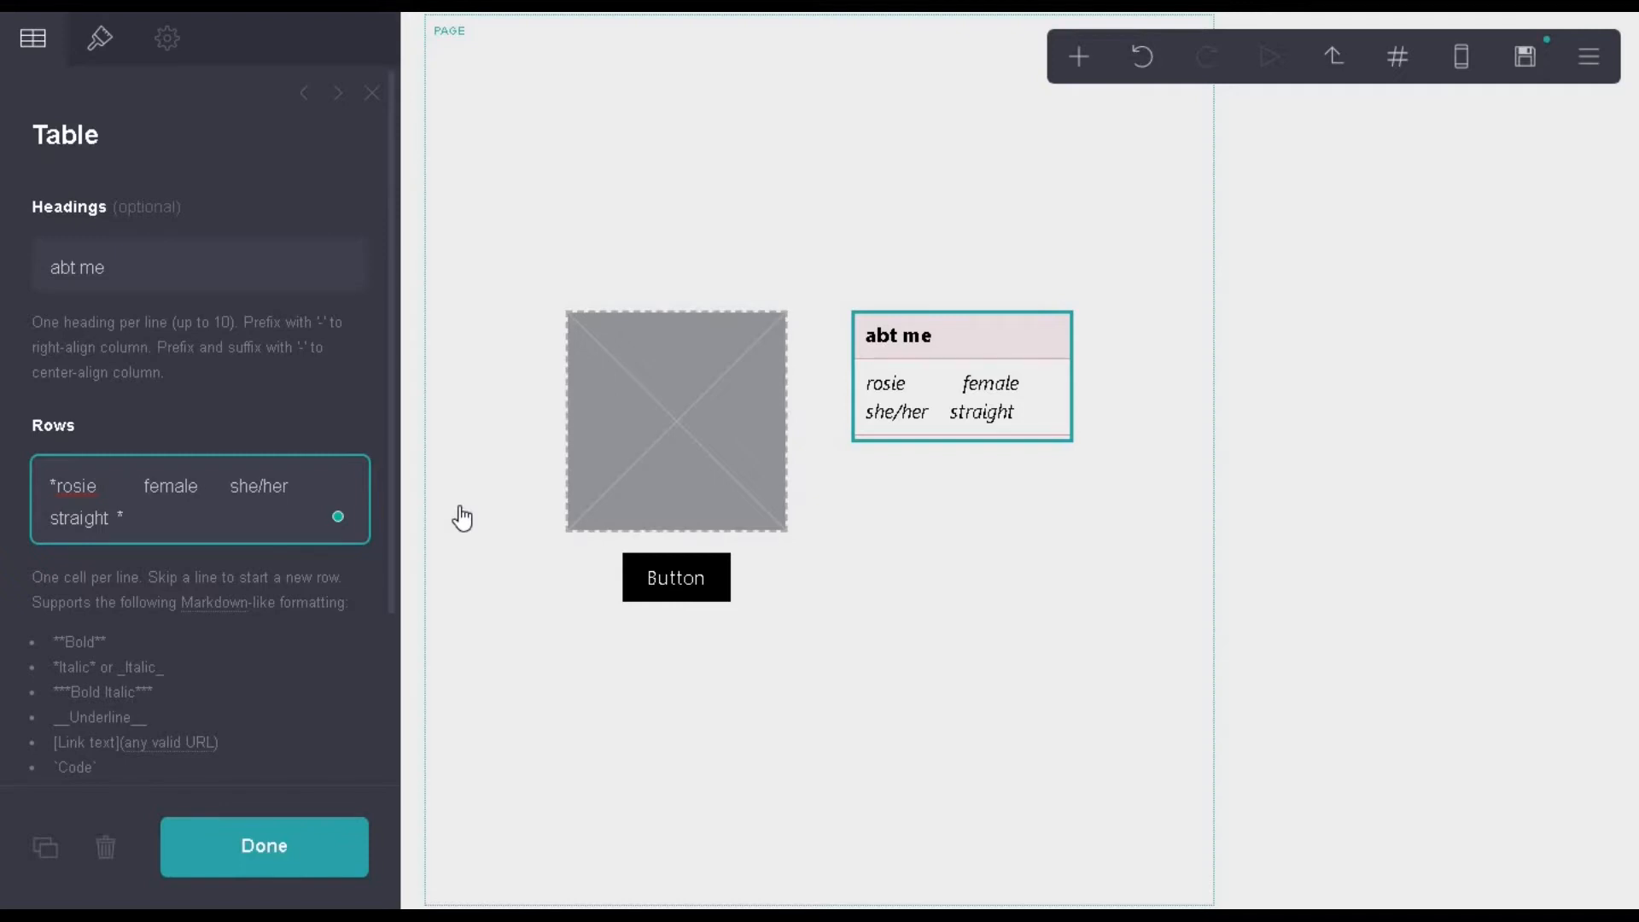
pyautogui.press('BackSpace')
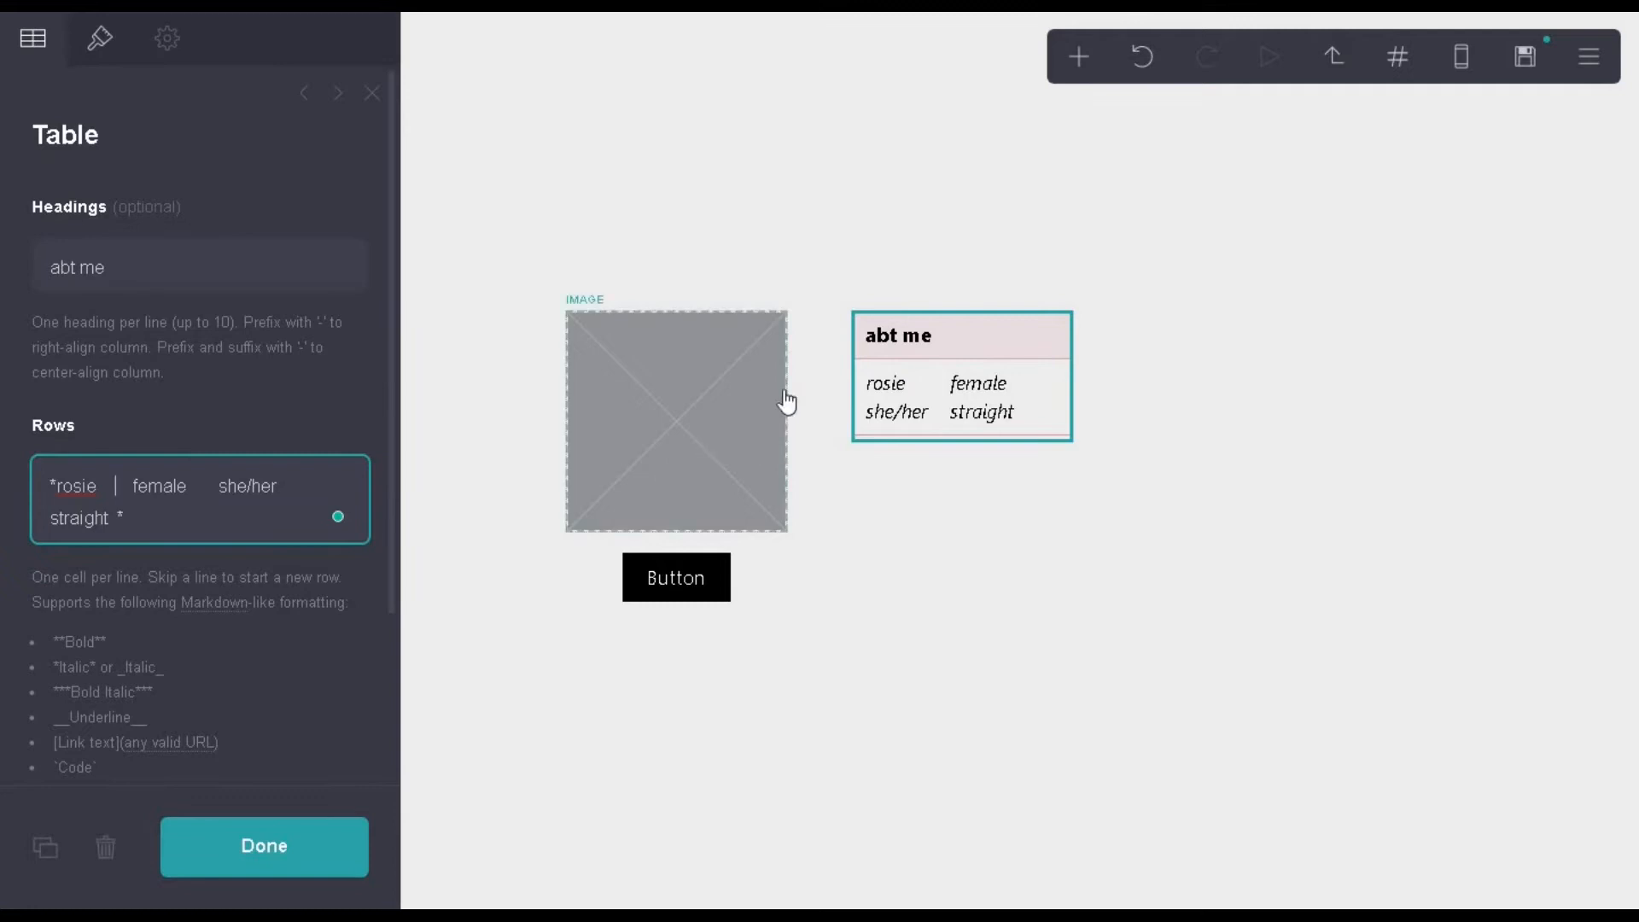
# - Upload the square character picture into the image placeholder above the button and accept its crop, working in the mobile view
pyautogui.click(734, 410)
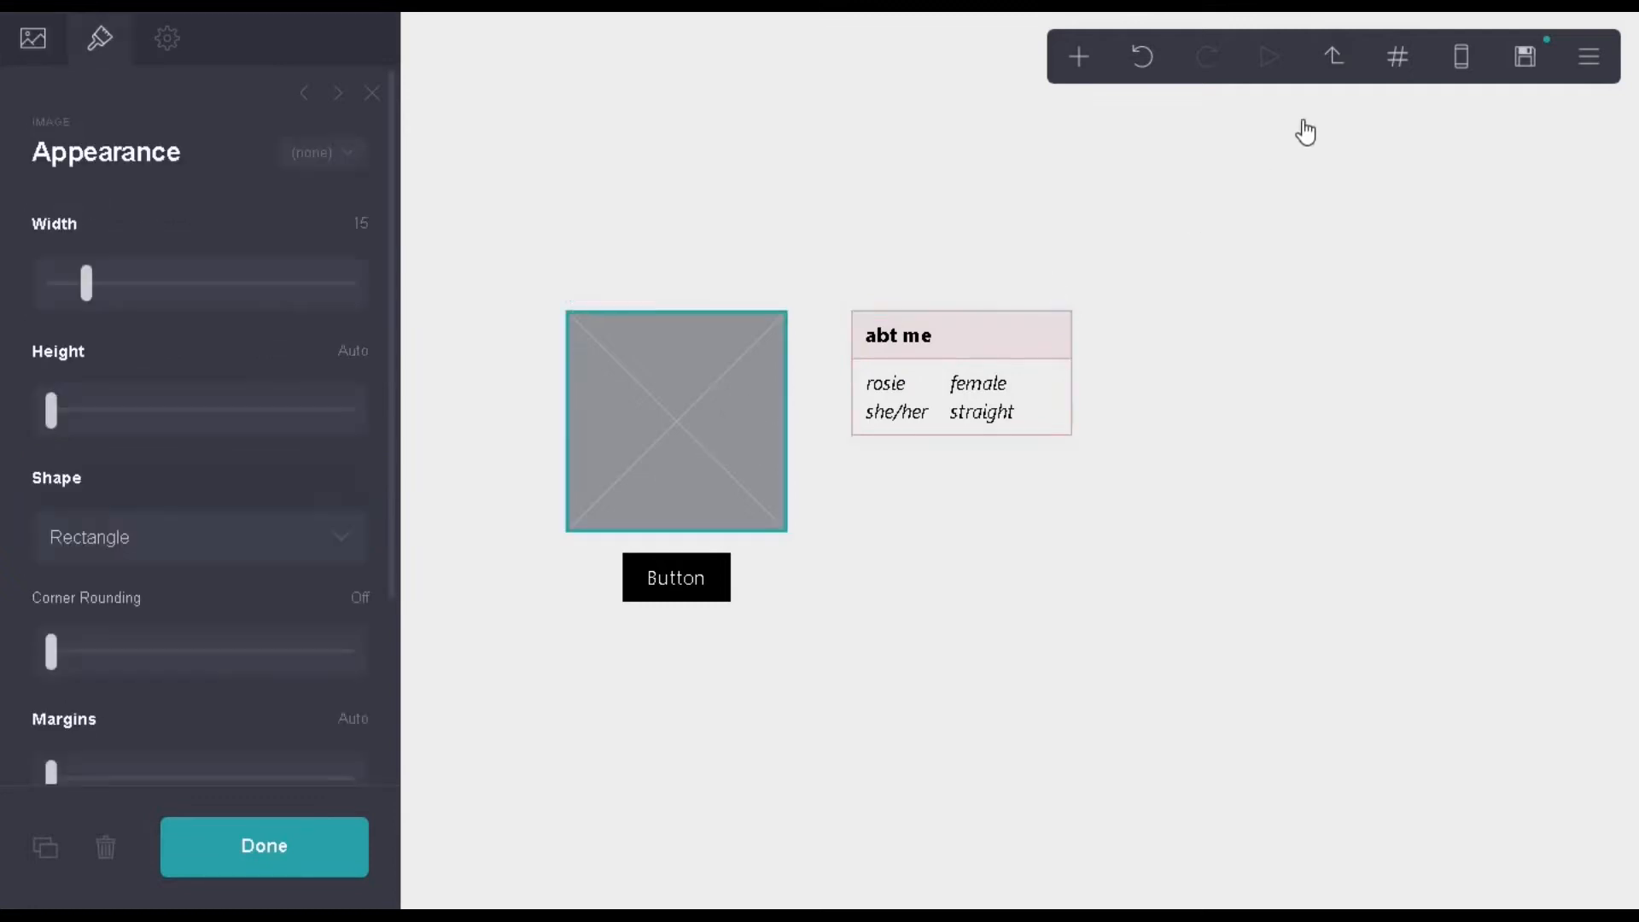
pyautogui.click(1398, 58)
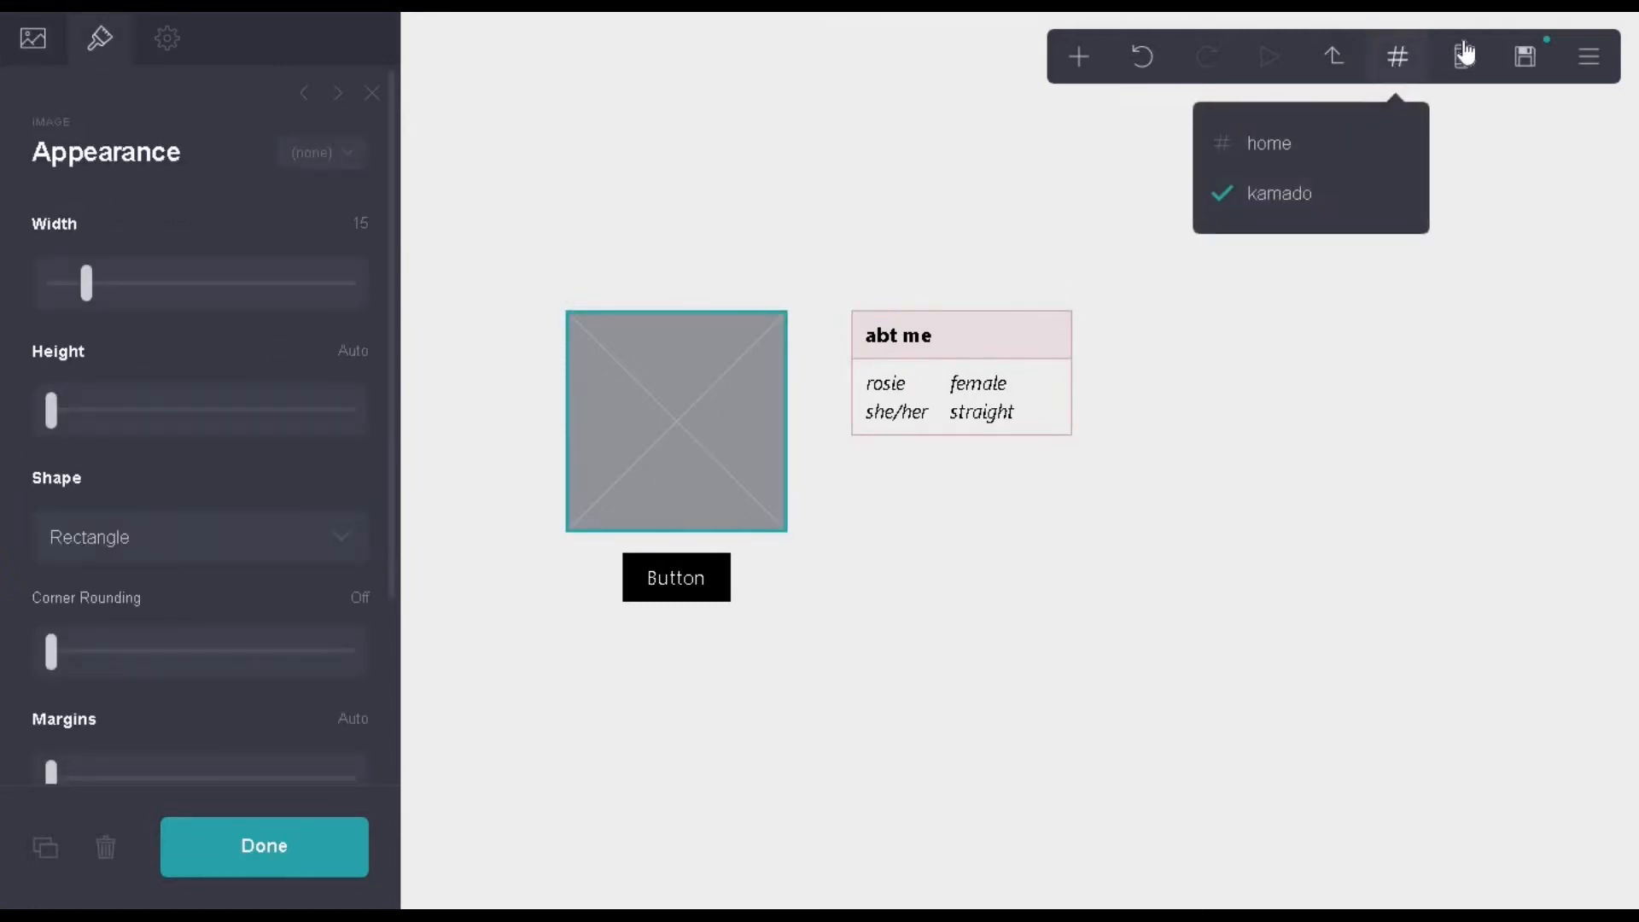
pyautogui.click(1461, 56)
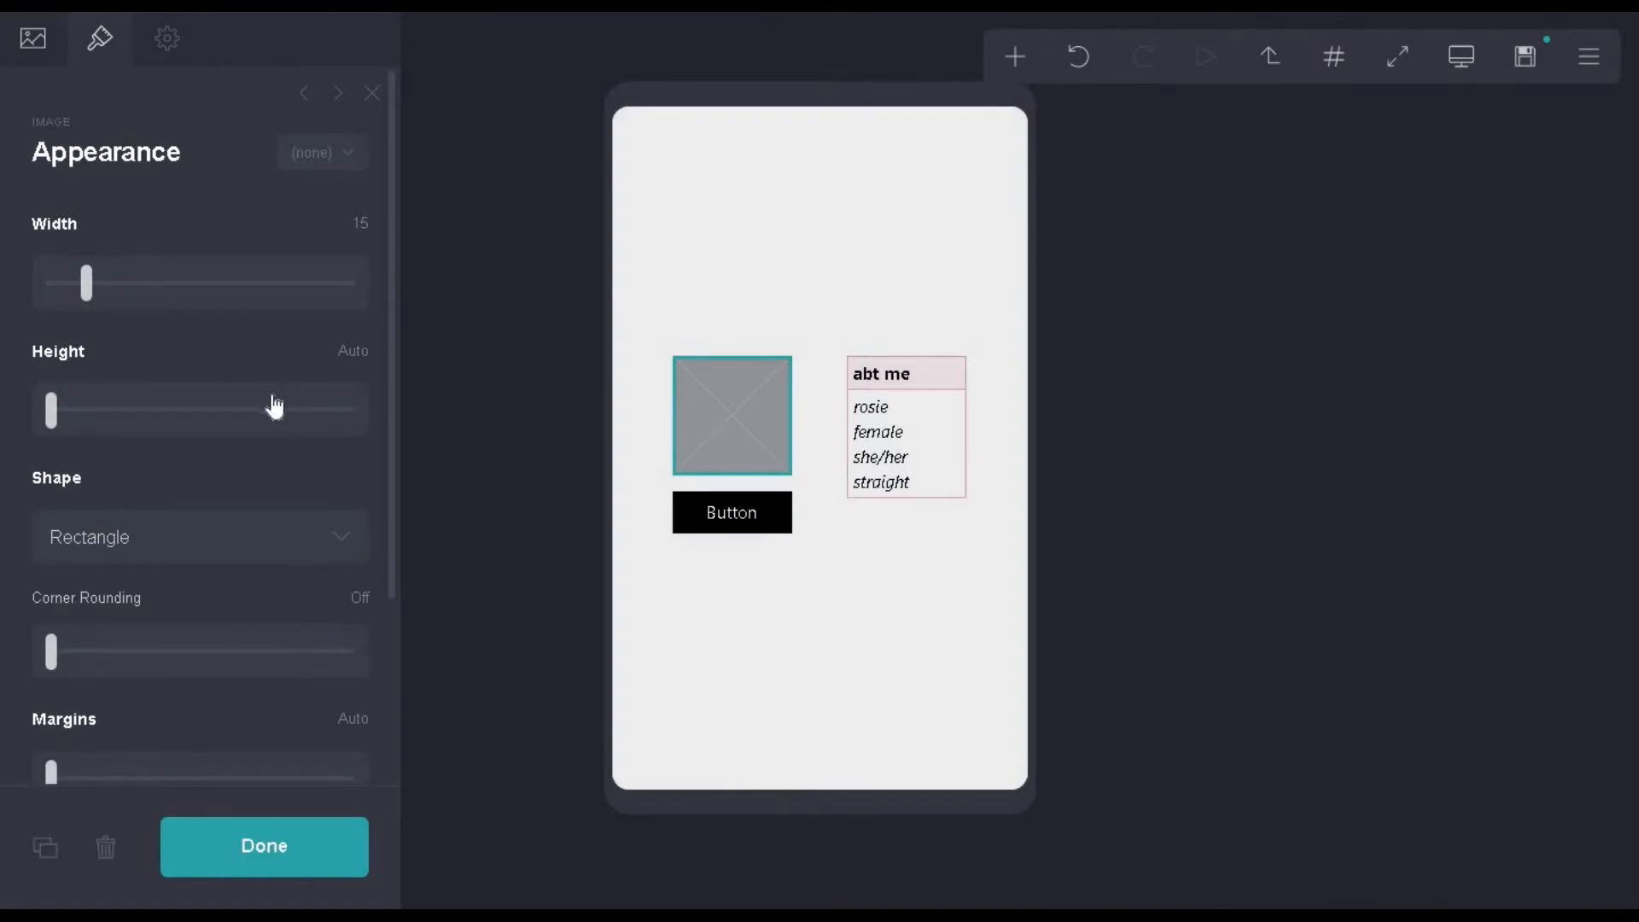
pyautogui.click(49, 51)
pyautogui.click(224, 300)
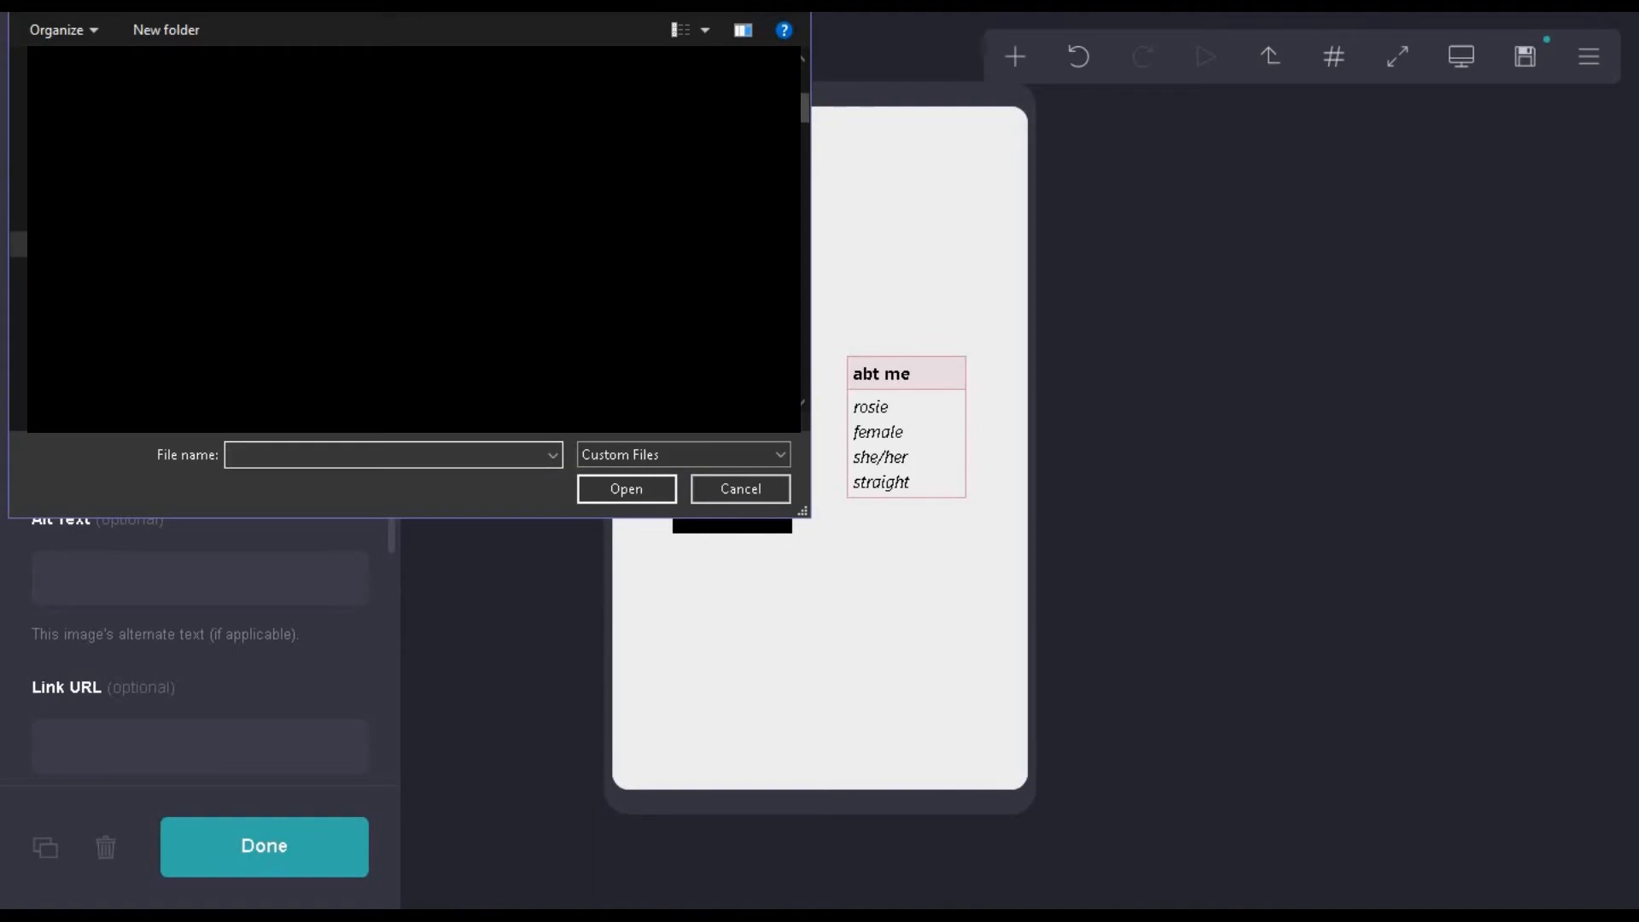
pyautogui.doubleClick(710, 419)
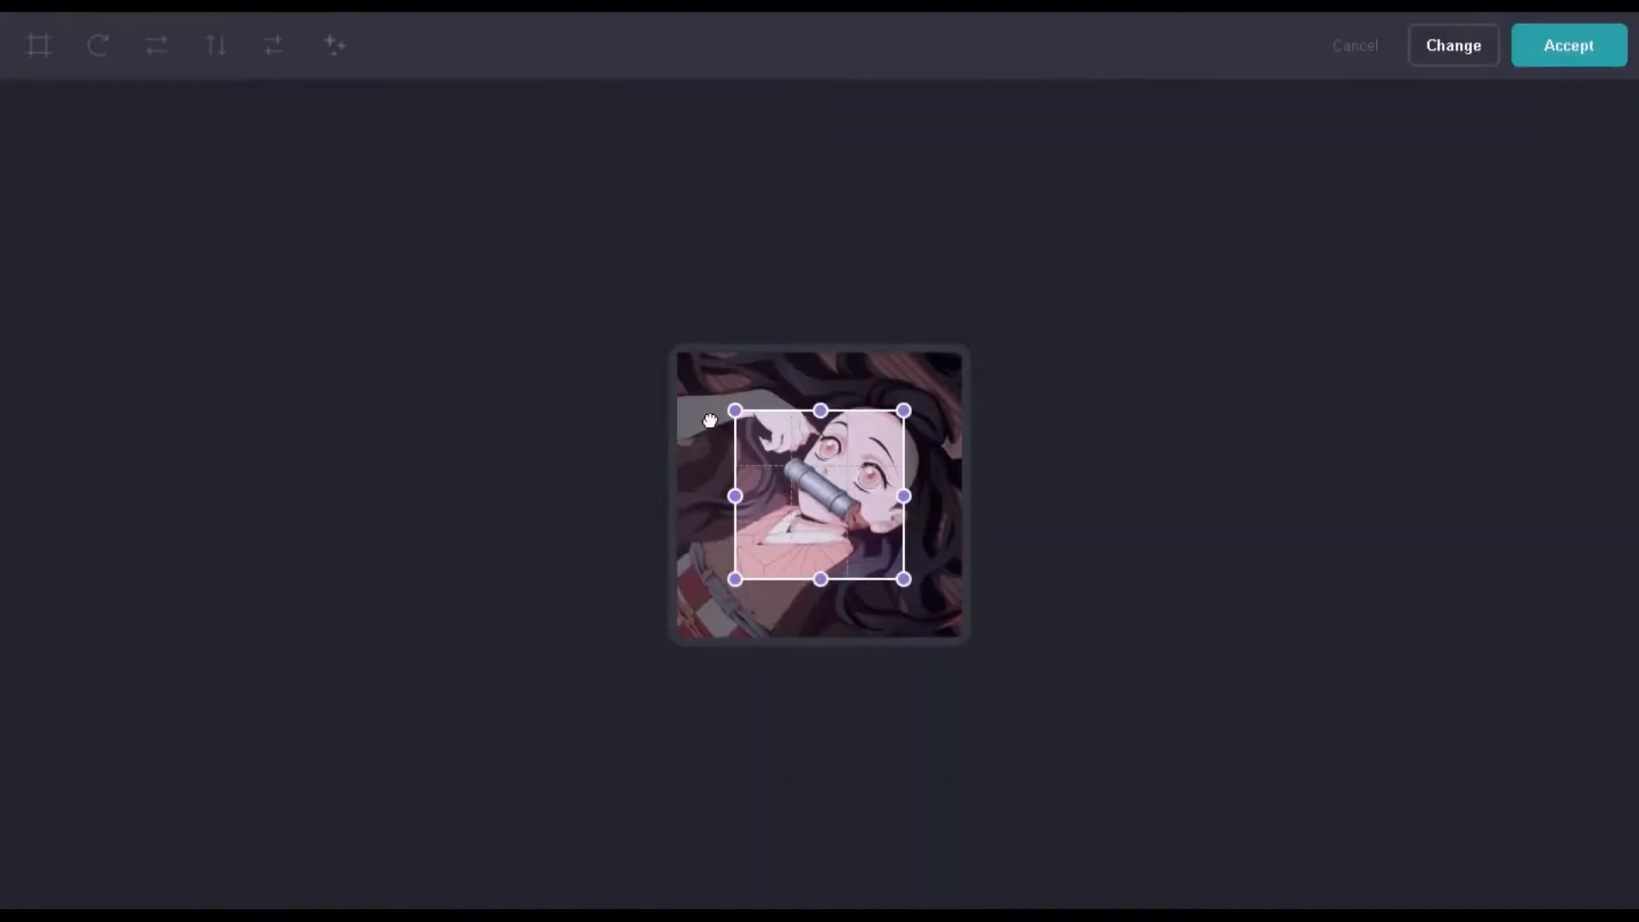
pyautogui.click(1569, 45)
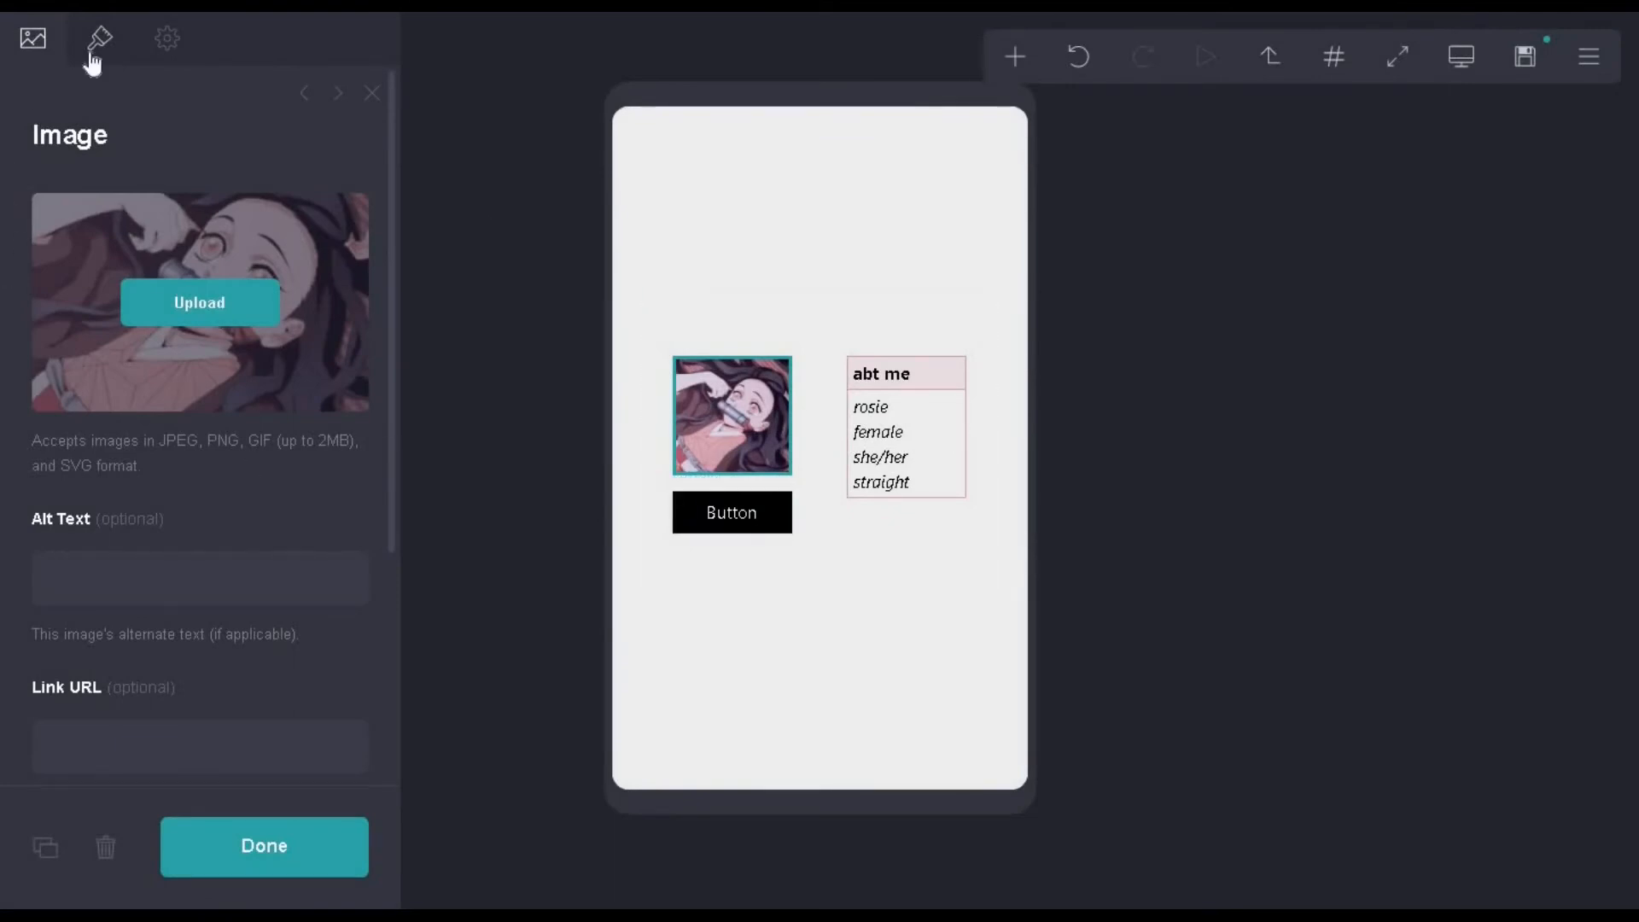
# - Set the button's background color to #FFFFFF and its label to a muted greyish pink
pyautogui.click(96, 41)
pyautogui.click(700, 530)
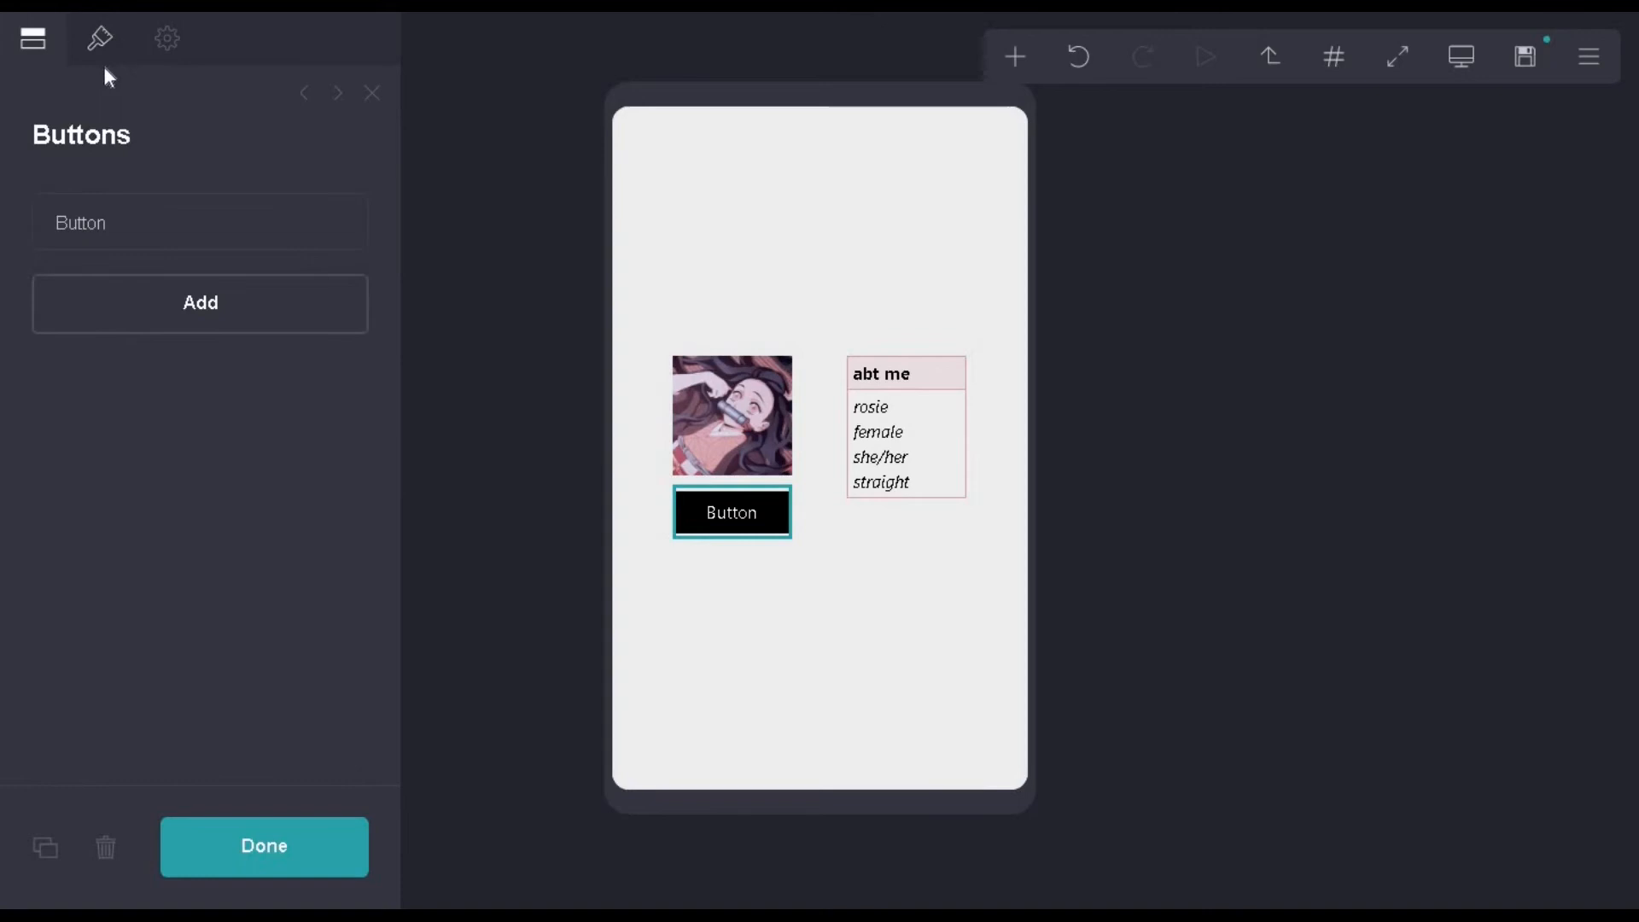
pyautogui.click(100, 39)
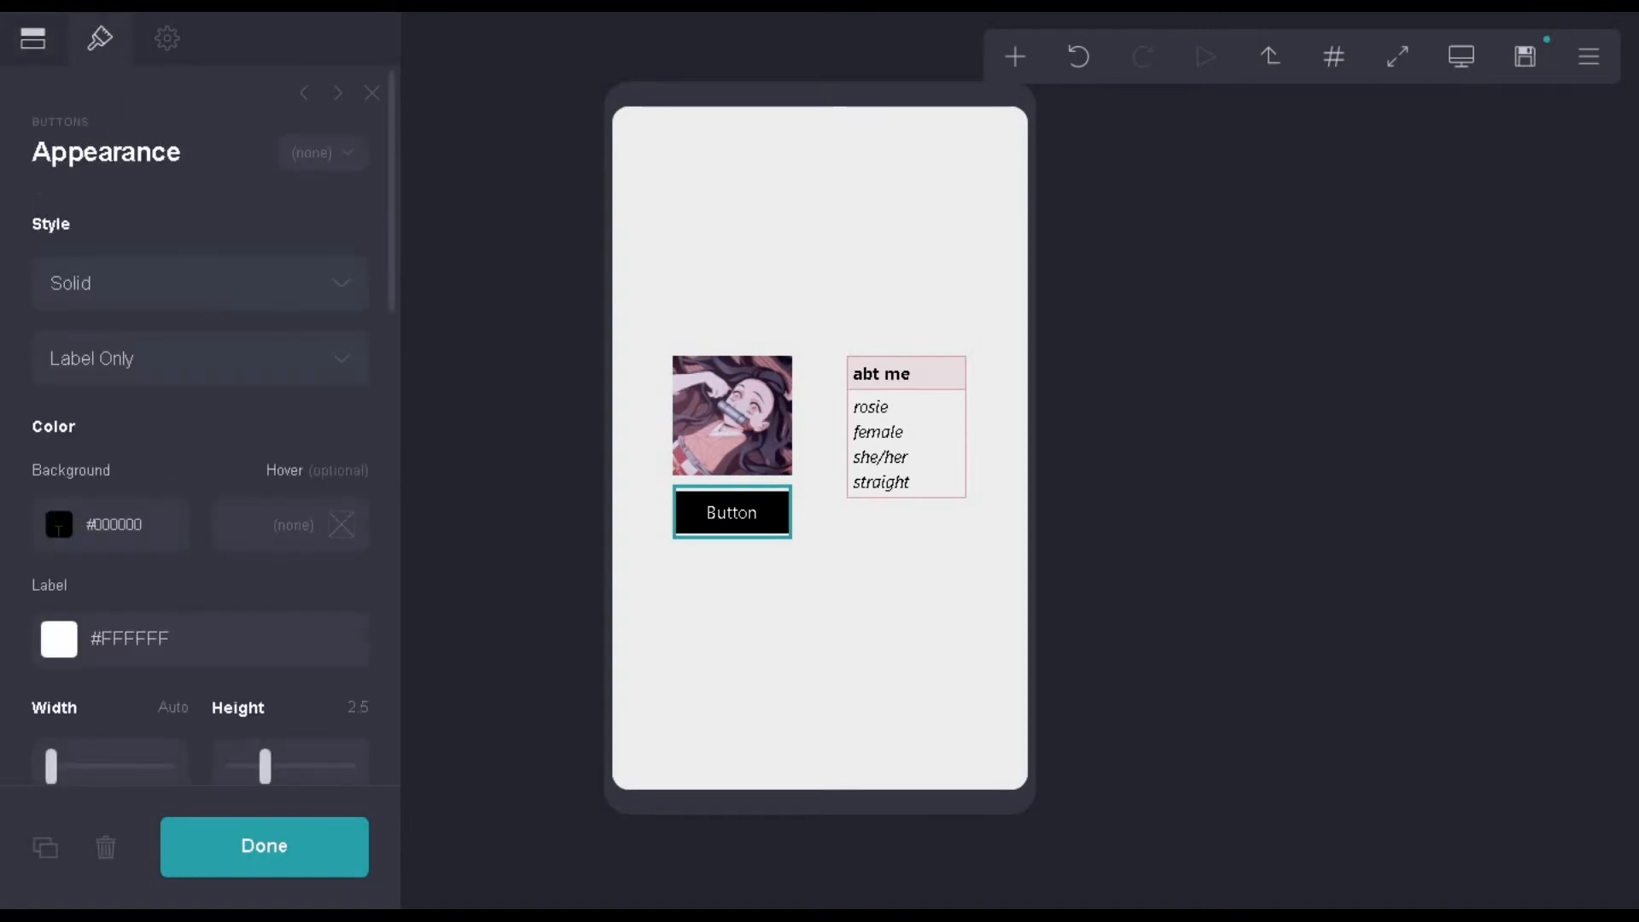
pyautogui.click(58, 527)
pyautogui.moveTo(136, 607); pyautogui.dragTo(2, 461)
pyautogui.click(3, 463)
pyautogui.click(102, 640)
pyautogui.moveTo(60, 410); pyautogui.dragTo(79, 492)
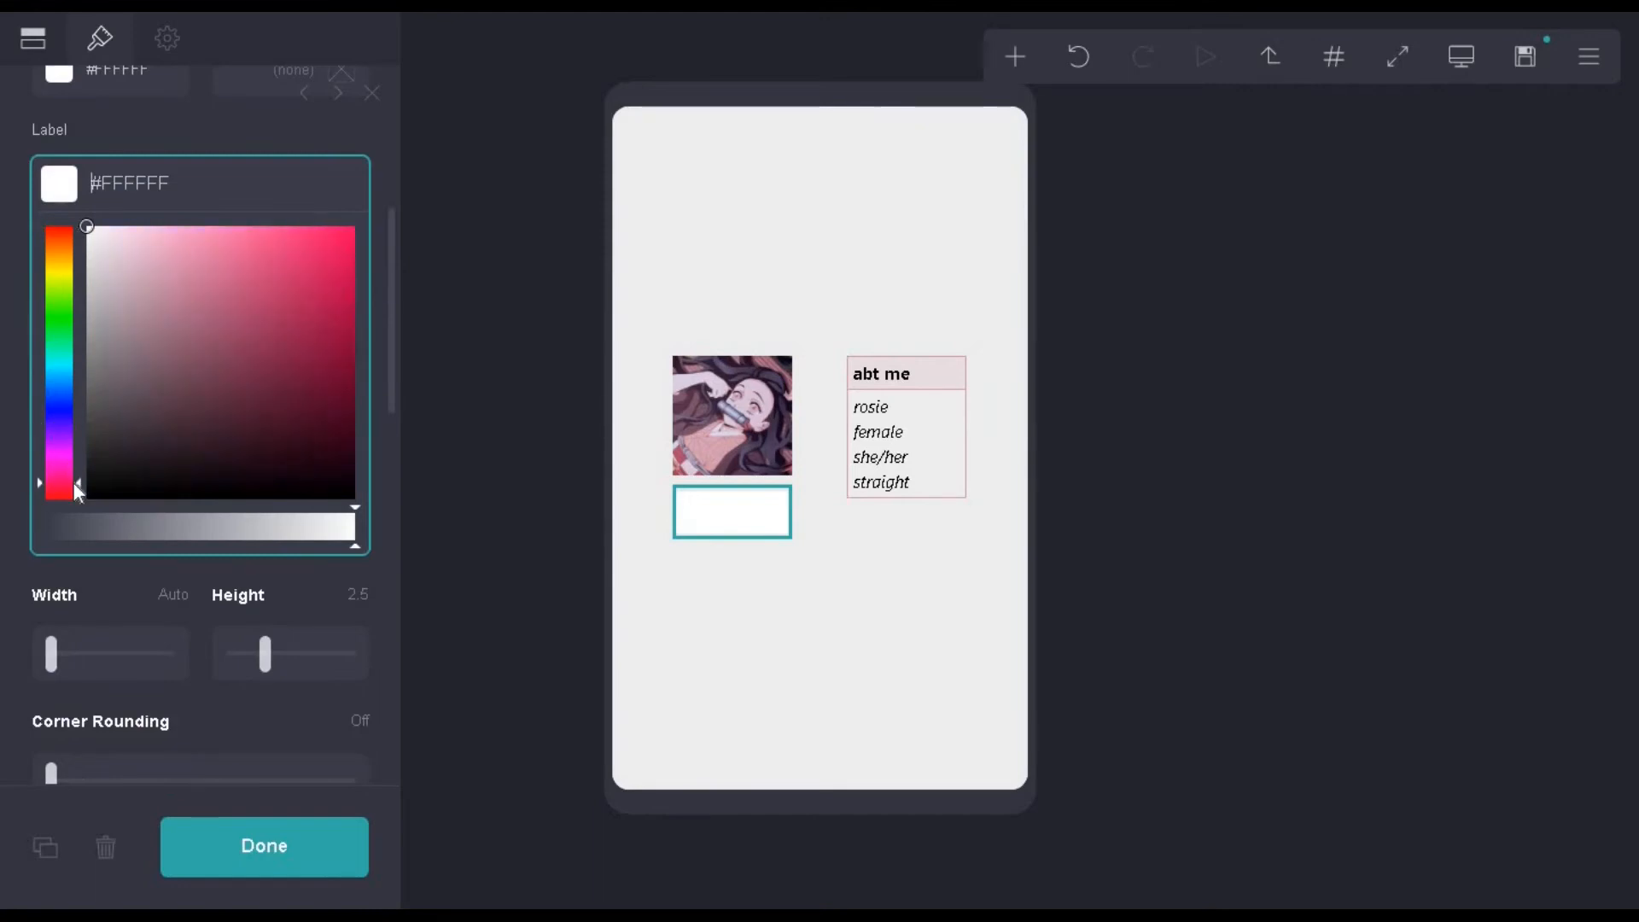
pyautogui.moveTo(131, 234)
pyautogui.mouseDown()
pyautogui.moveTo(157, 312)
pyautogui.moveTo(182, 323)
pyautogui.mouseUp()
# - Set the site's background color to #FFFFFF
pyautogui.click(809, 662)
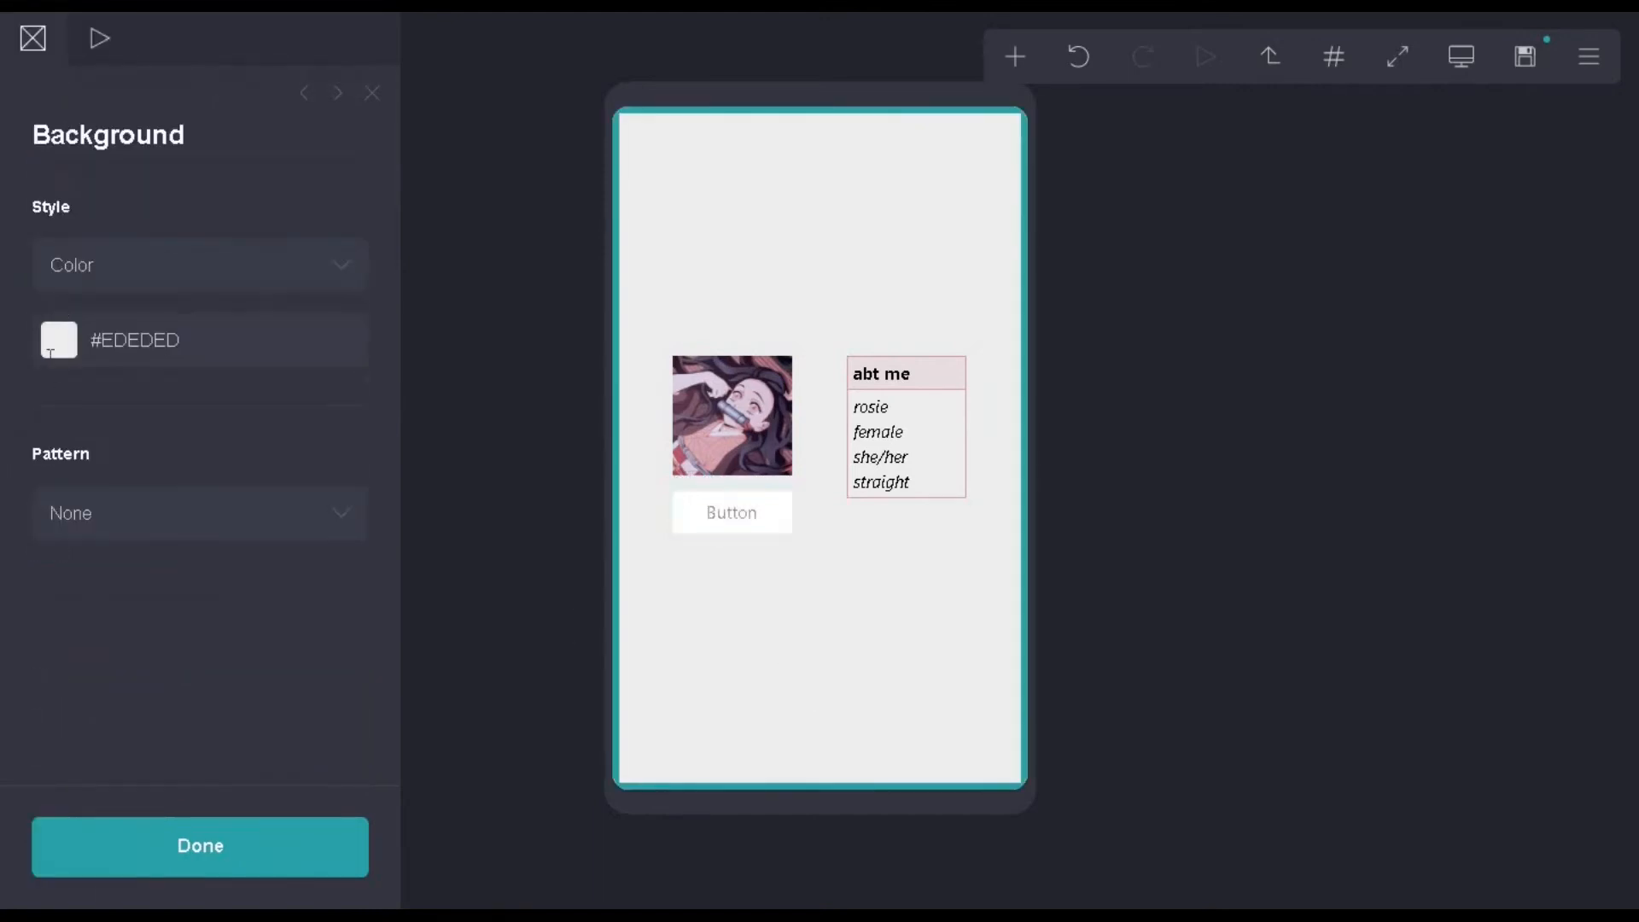
pyautogui.click(51, 346)
pyautogui.moveTo(128, 493); pyautogui.dragTo(5, 205)
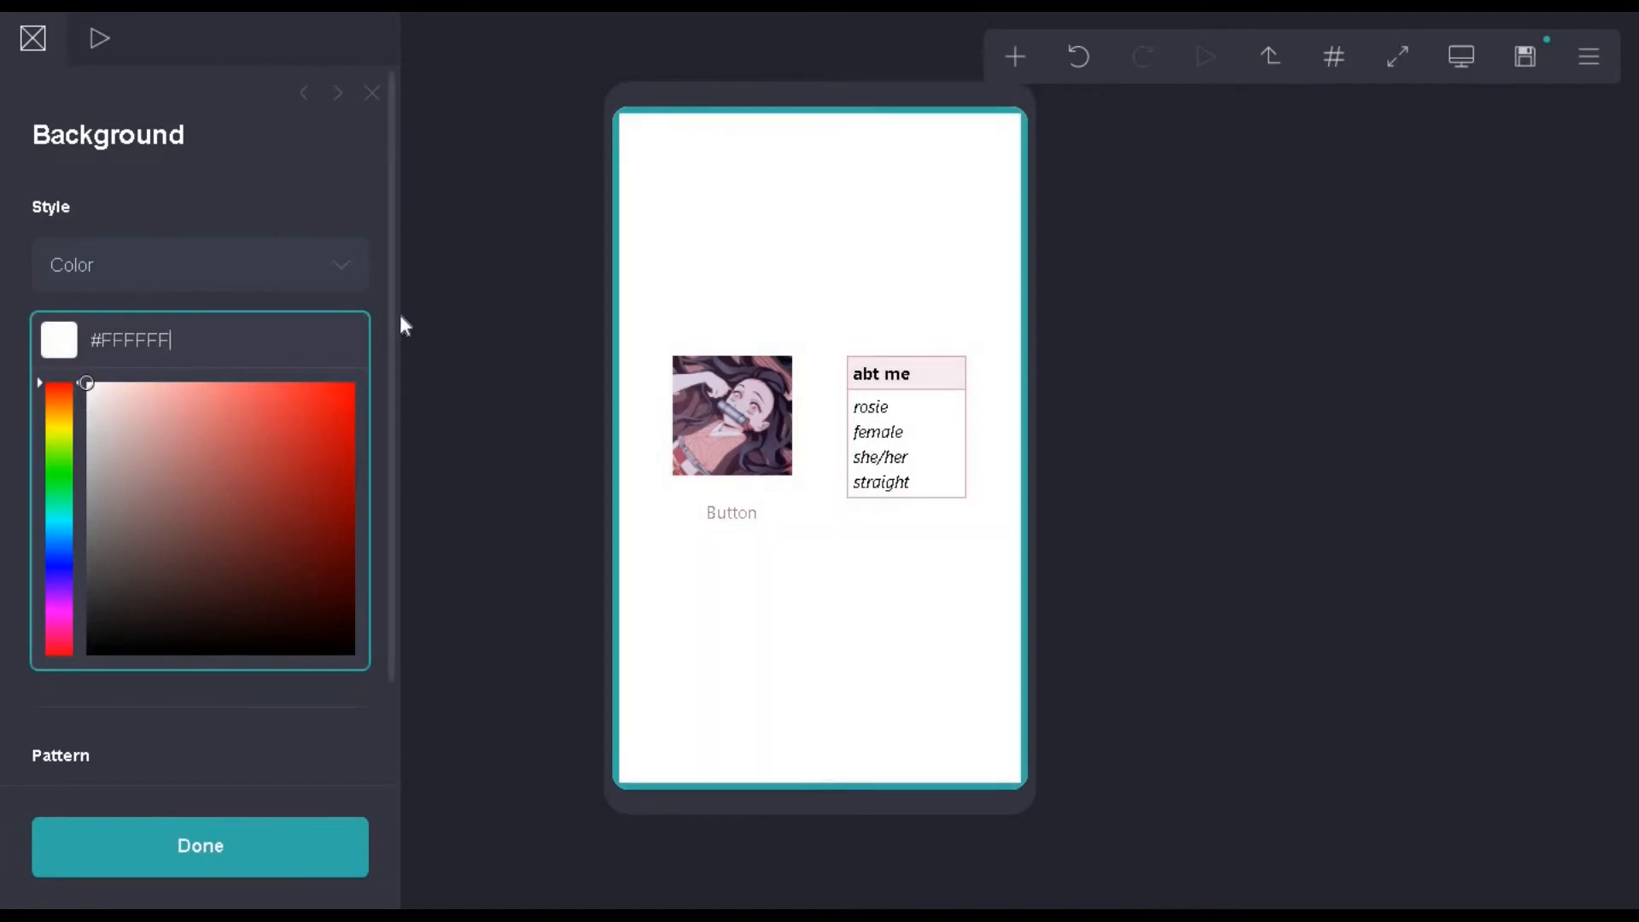
# - Label the button click me and link it to #ne
pyautogui.click(725, 514)
pyautogui.click(36, 41)
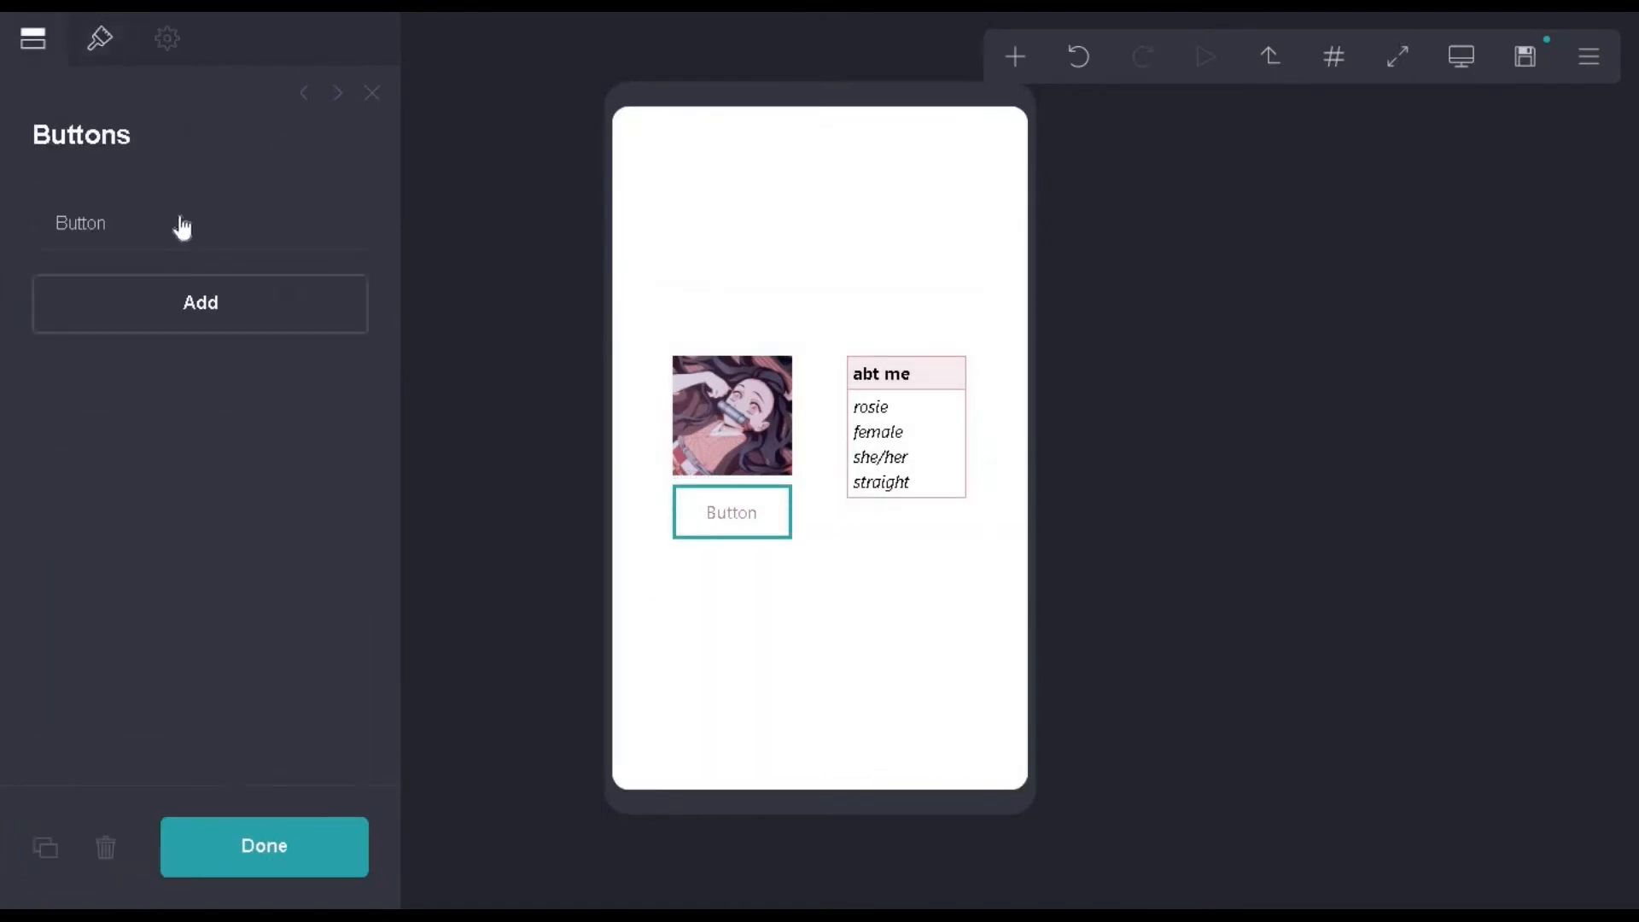
pyautogui.click(182, 227)
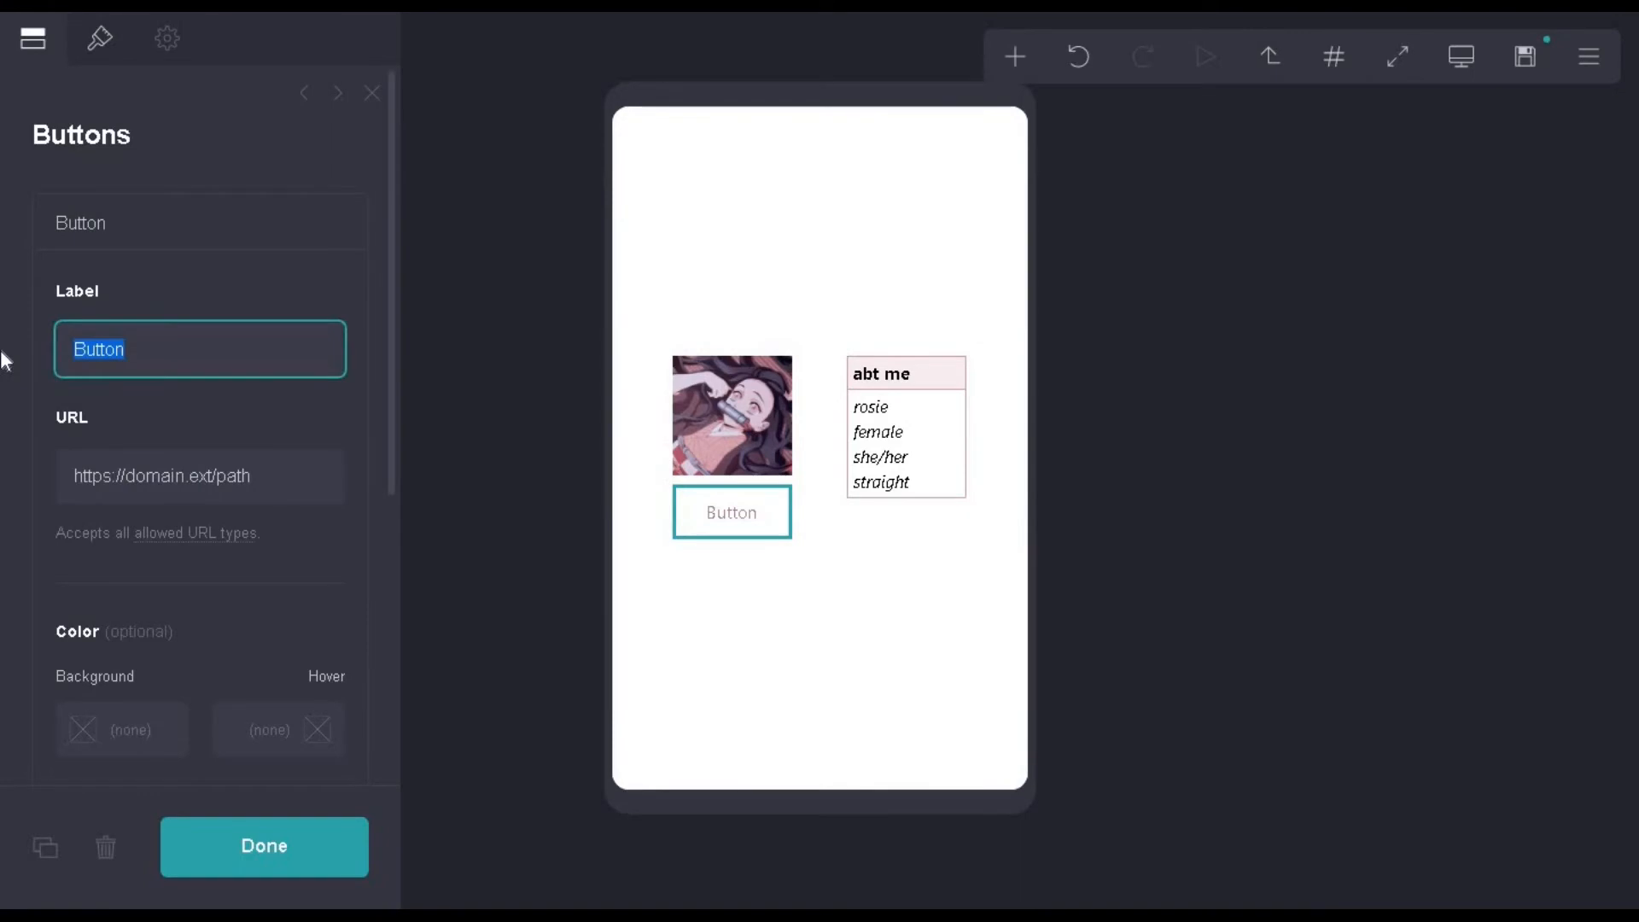
pyautogui.write('click me')
pyautogui.press('Return')
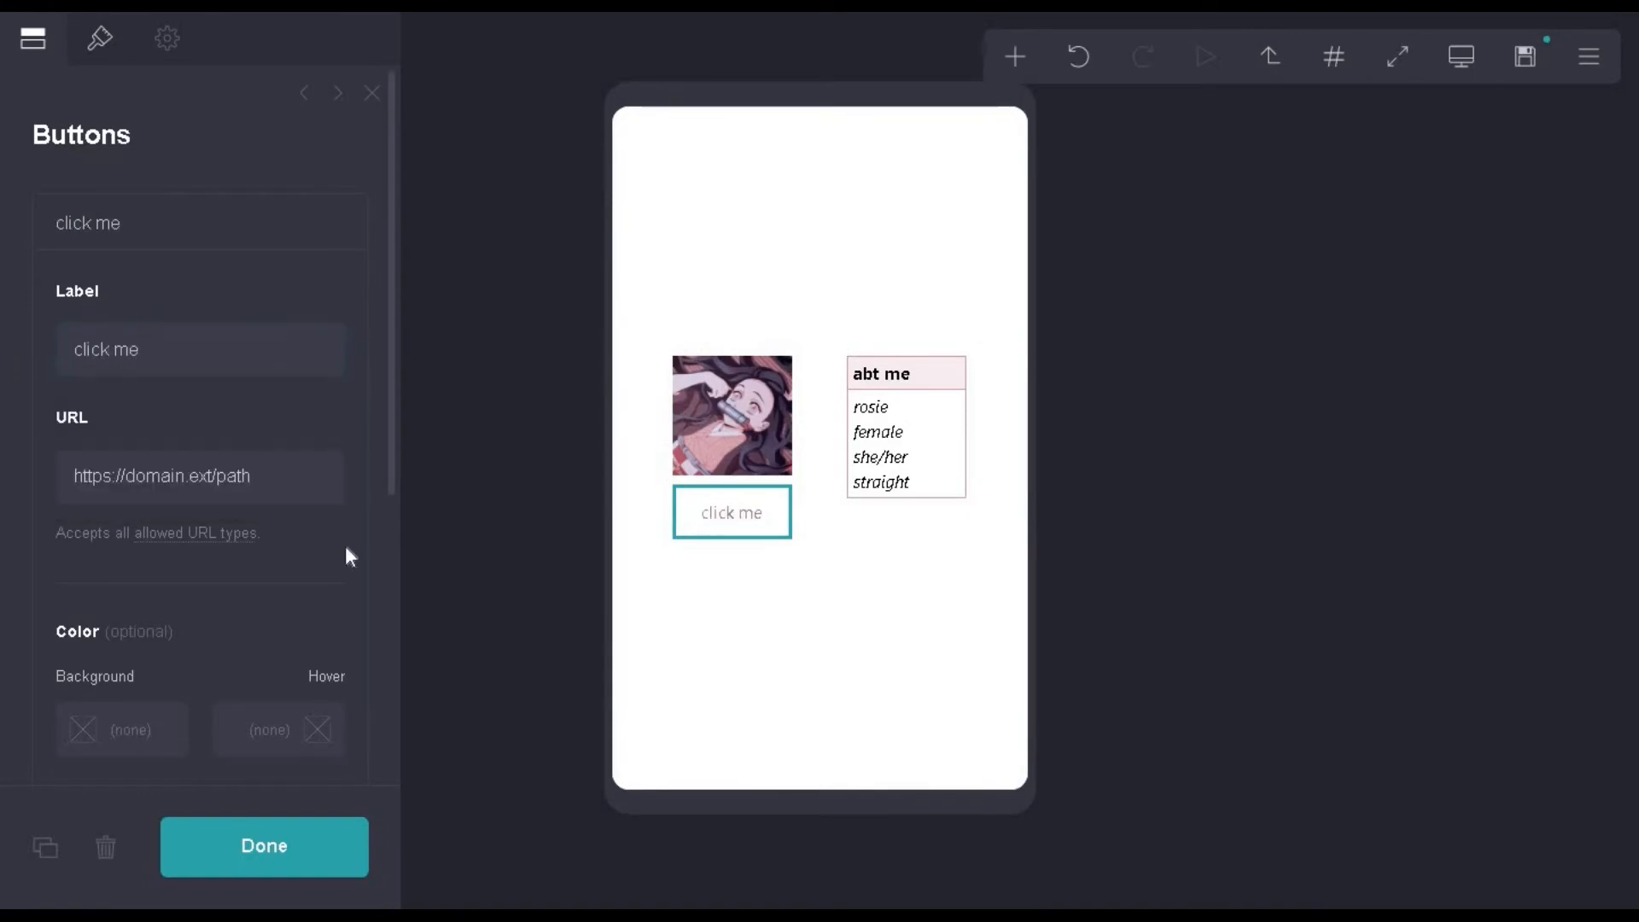
pyautogui.press('Tab')
pyautogui.press('BackSpace')
pyautogui.write('#ne')
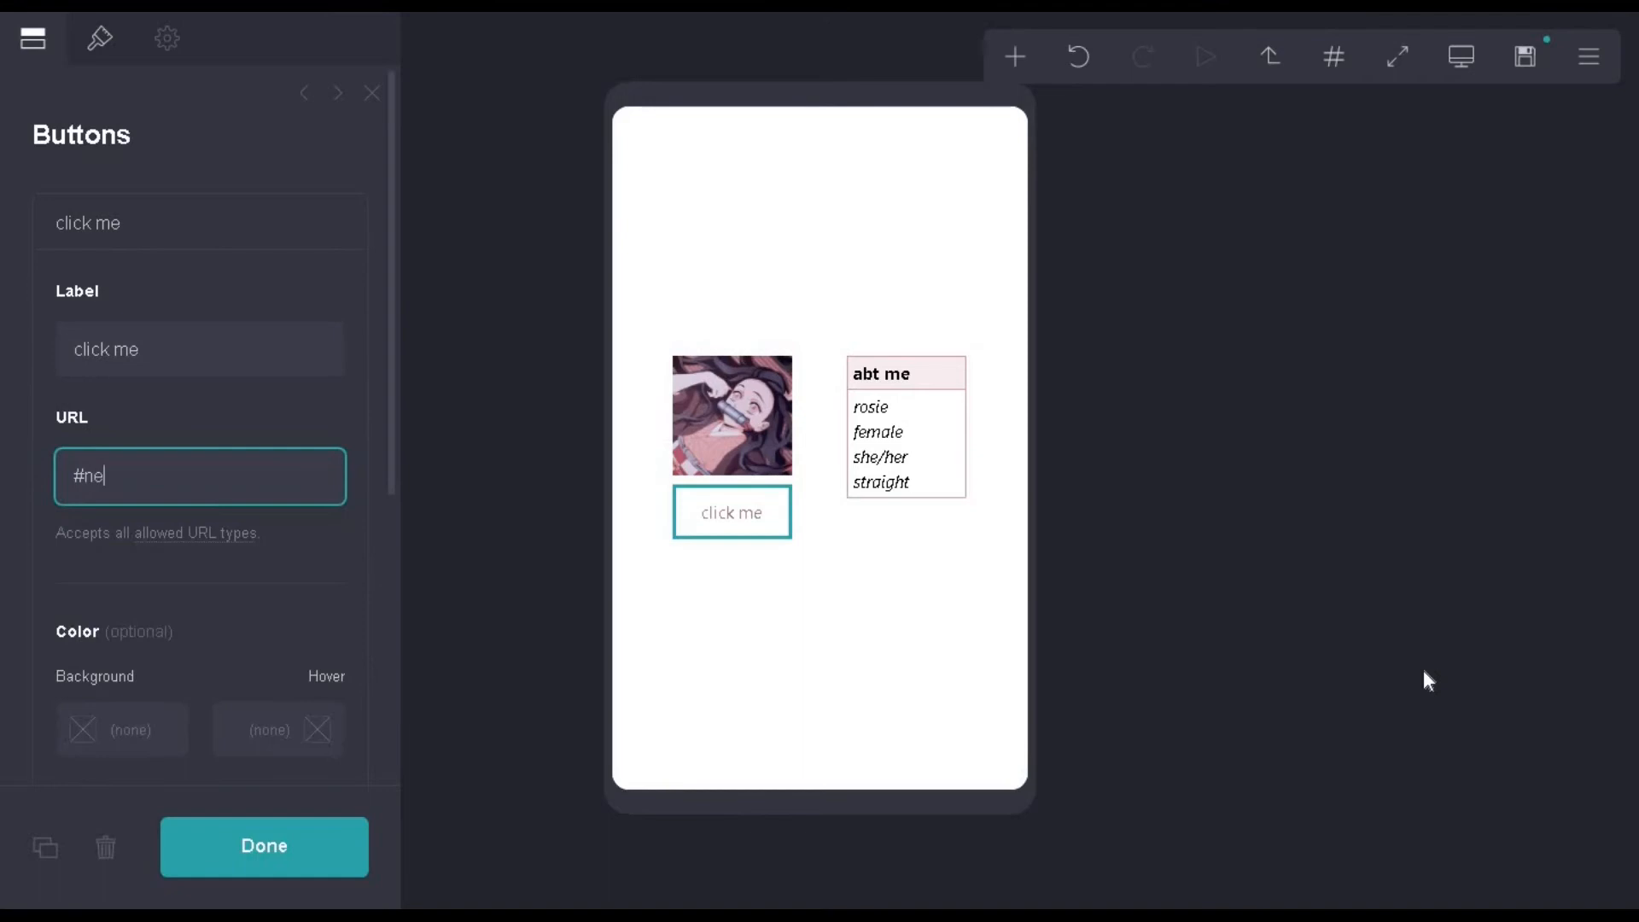
pyautogui.click(234, 833)
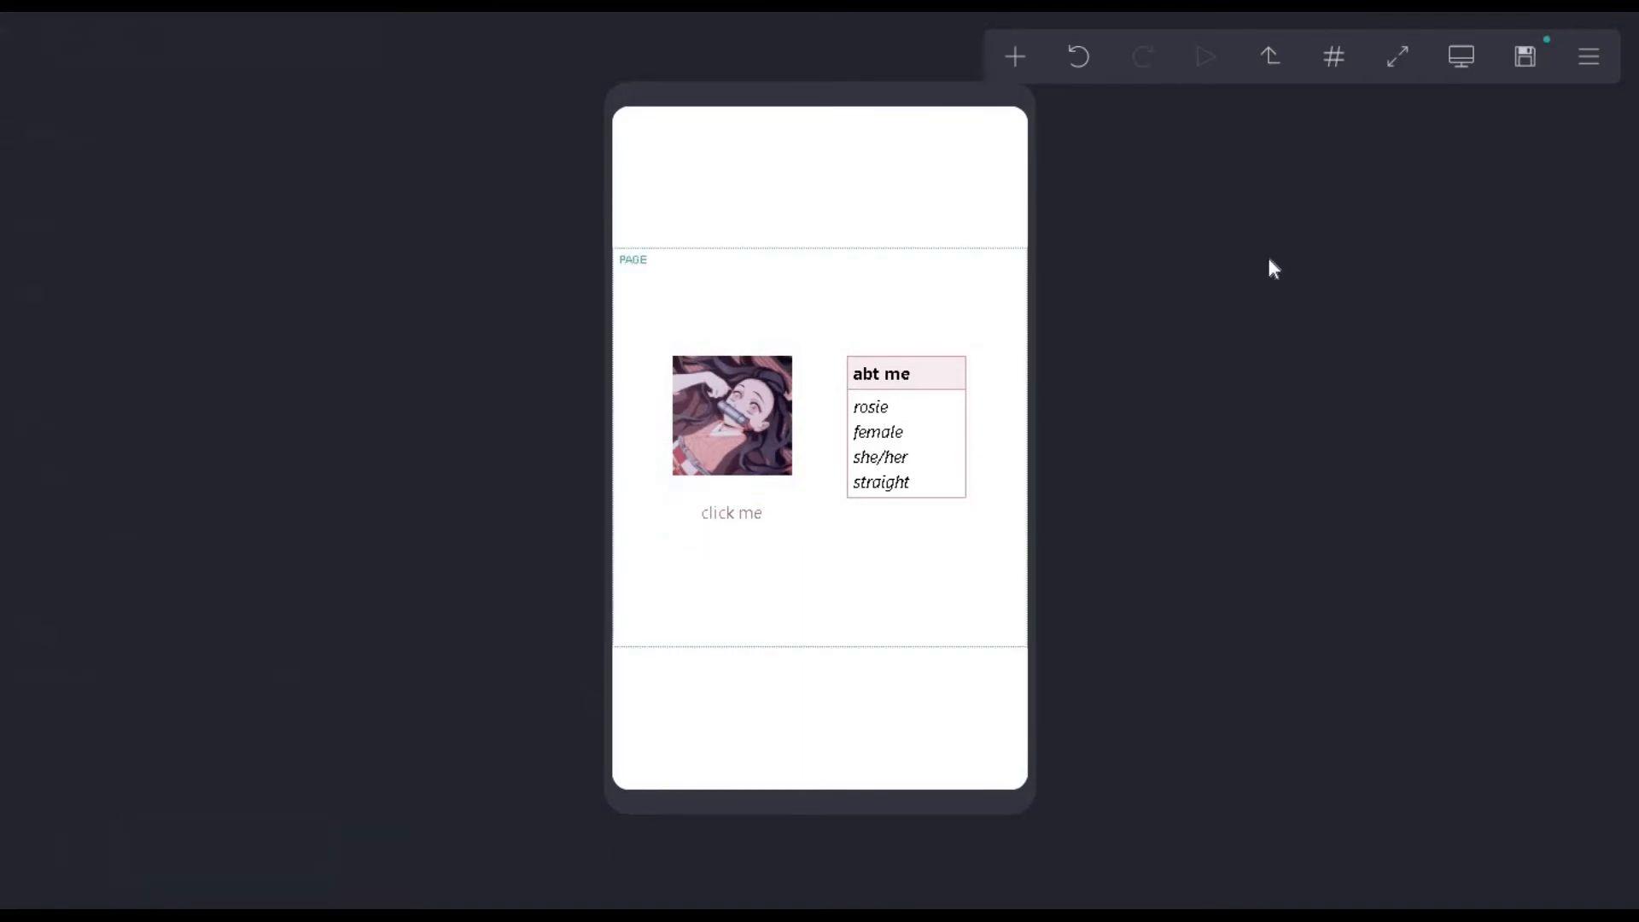
# - Show all sections together and add a section break named ne below the #kamado content
pyautogui.click(1270, 56)
pyautogui.scroll(-3, 893, 392)
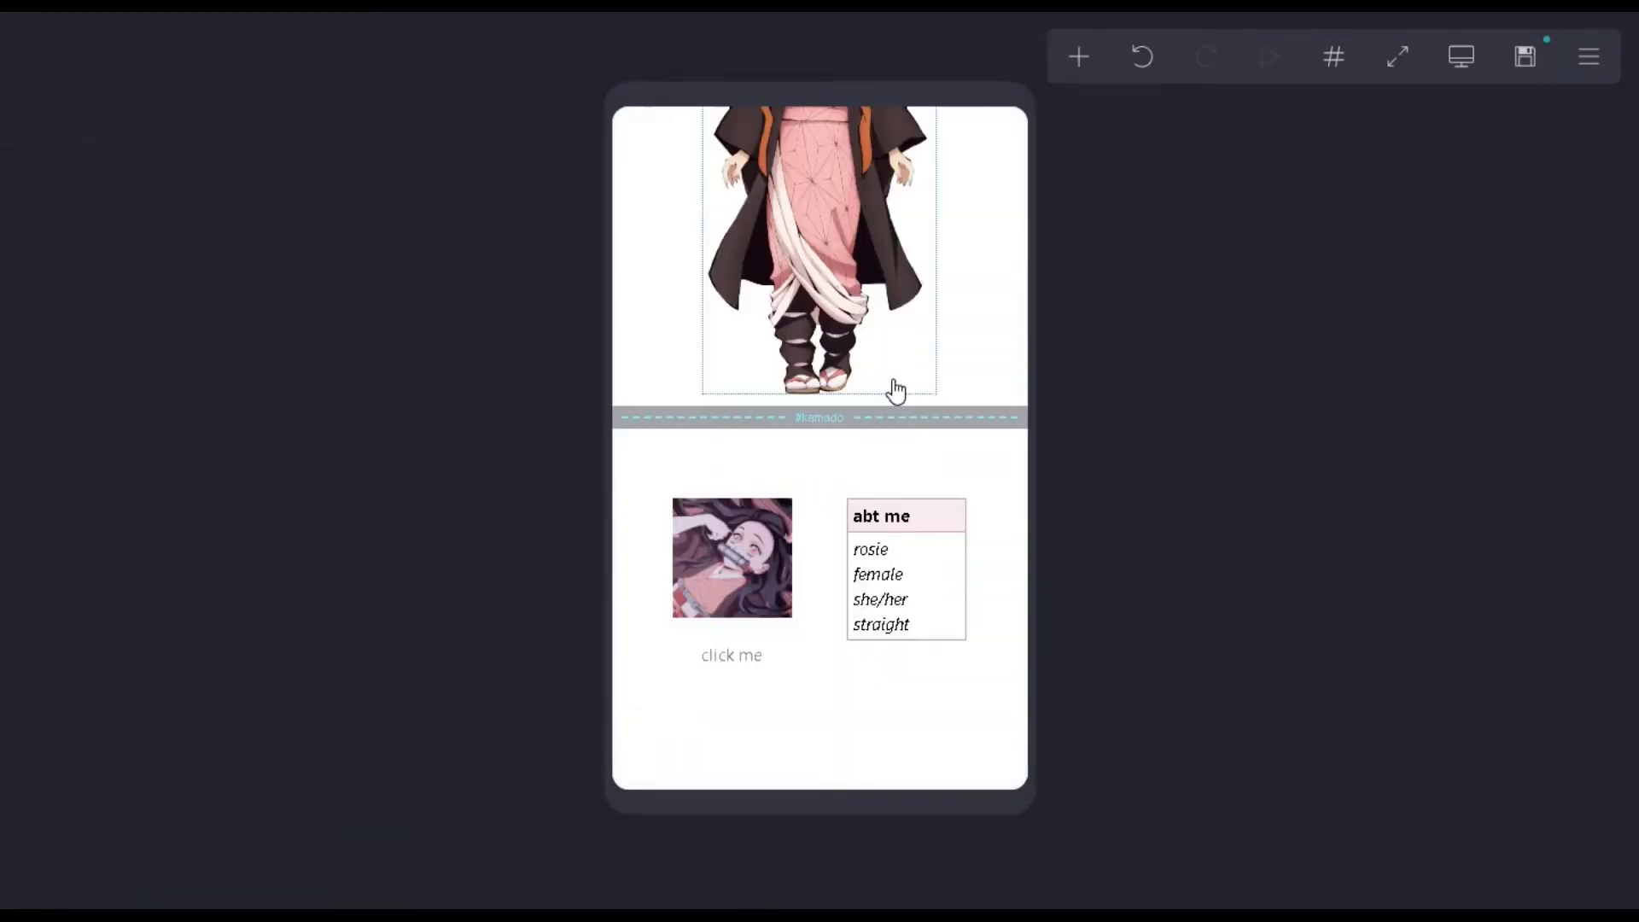
pyautogui.click(1077, 58)
pyautogui.click(994, 567)
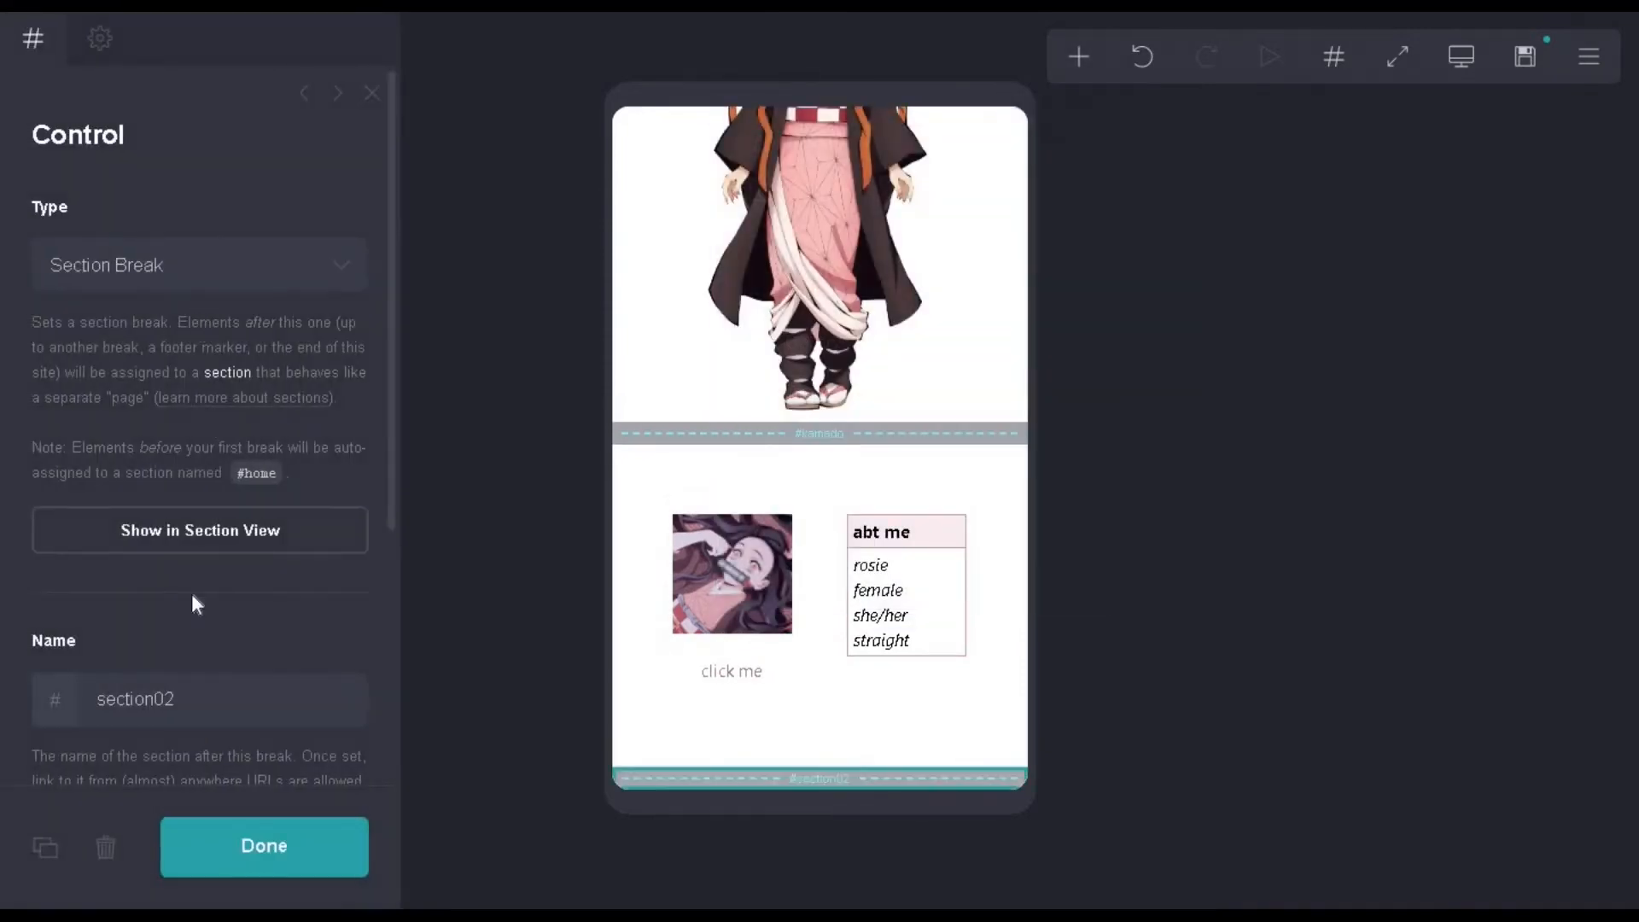
pyautogui.moveTo(198, 700); pyautogui.dragTo(3, 661)
pyautogui.write('ne')
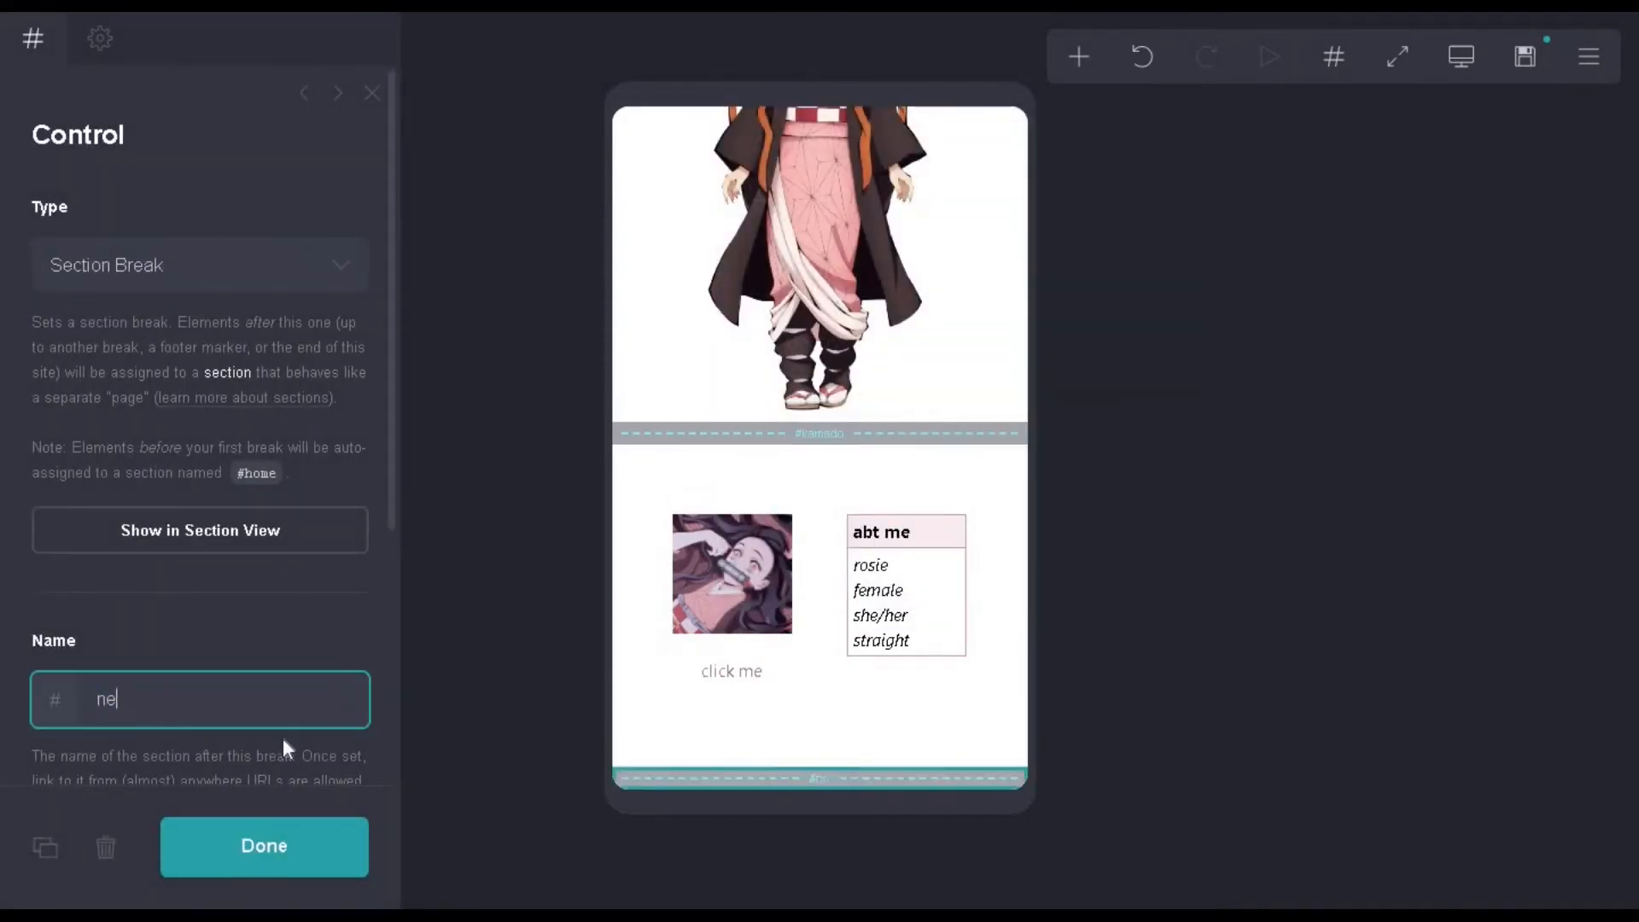
pyautogui.click(264, 845)
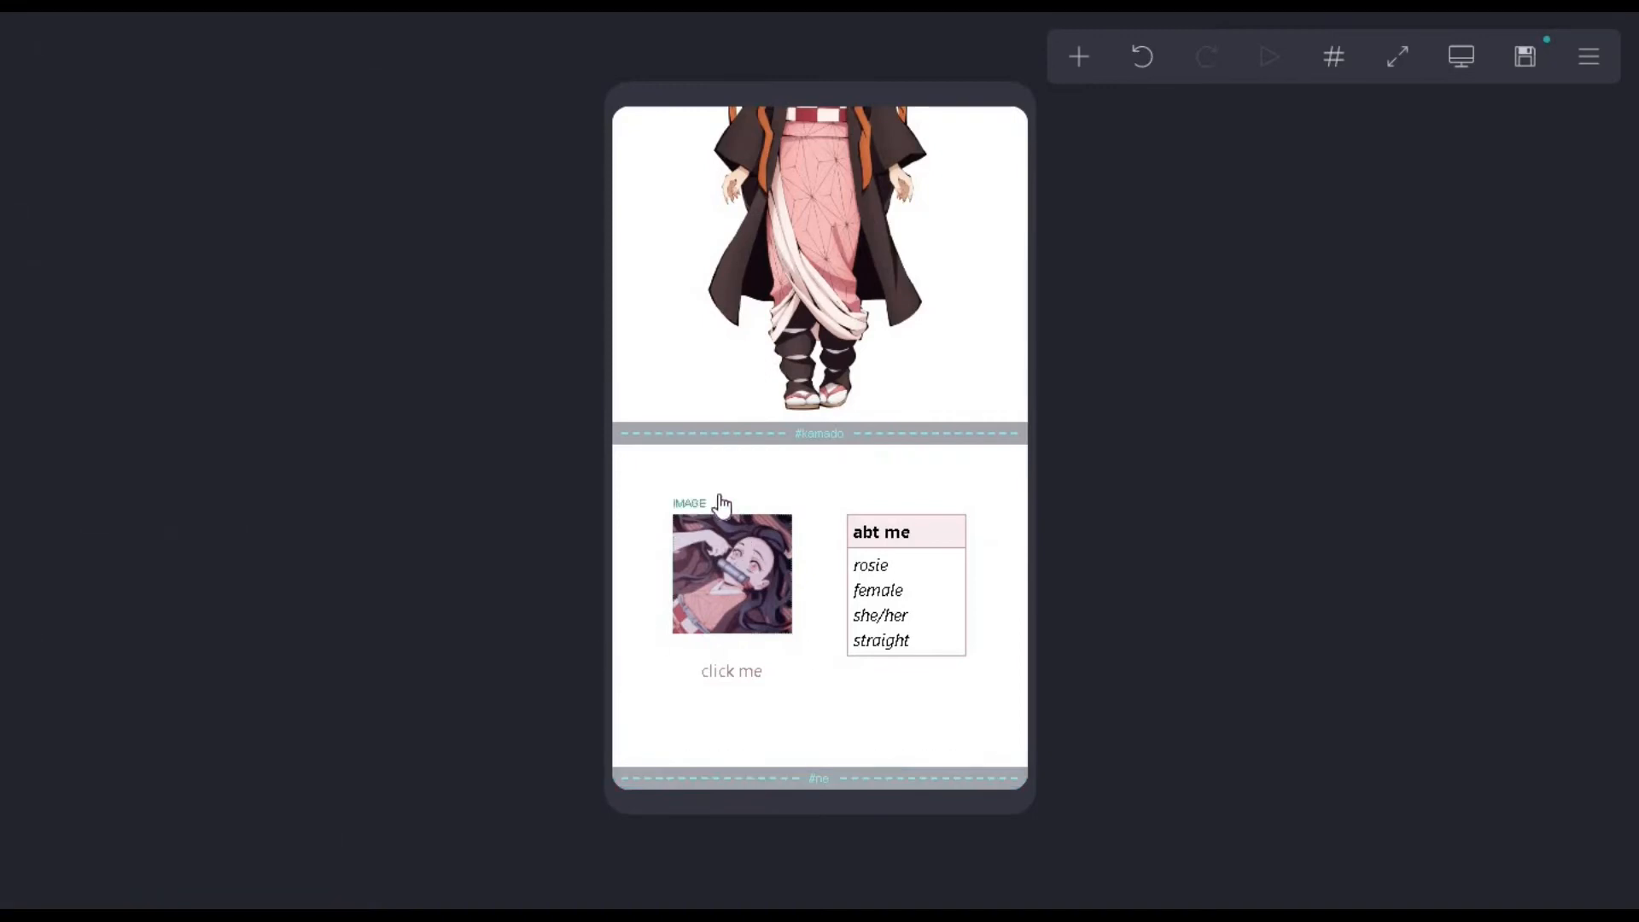
# - Duplicate the container holding the image, button and table, and move the copy below the #ne section break
pyautogui.click(674, 473)
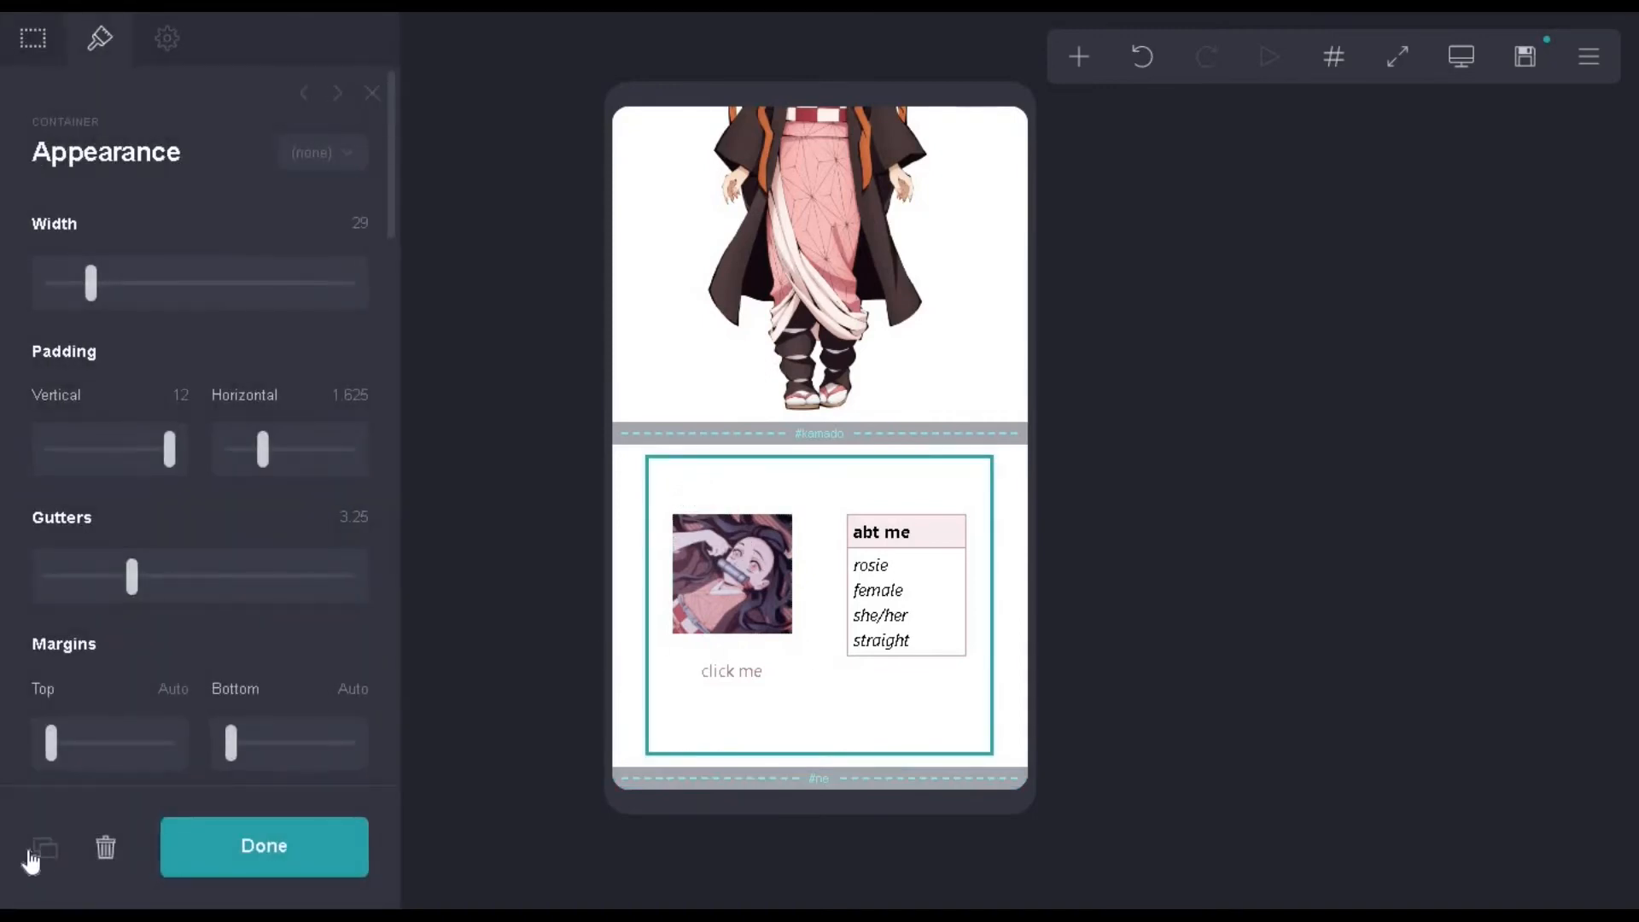
pyautogui.click(44, 847)
pyautogui.scroll(-4, 695, 720)
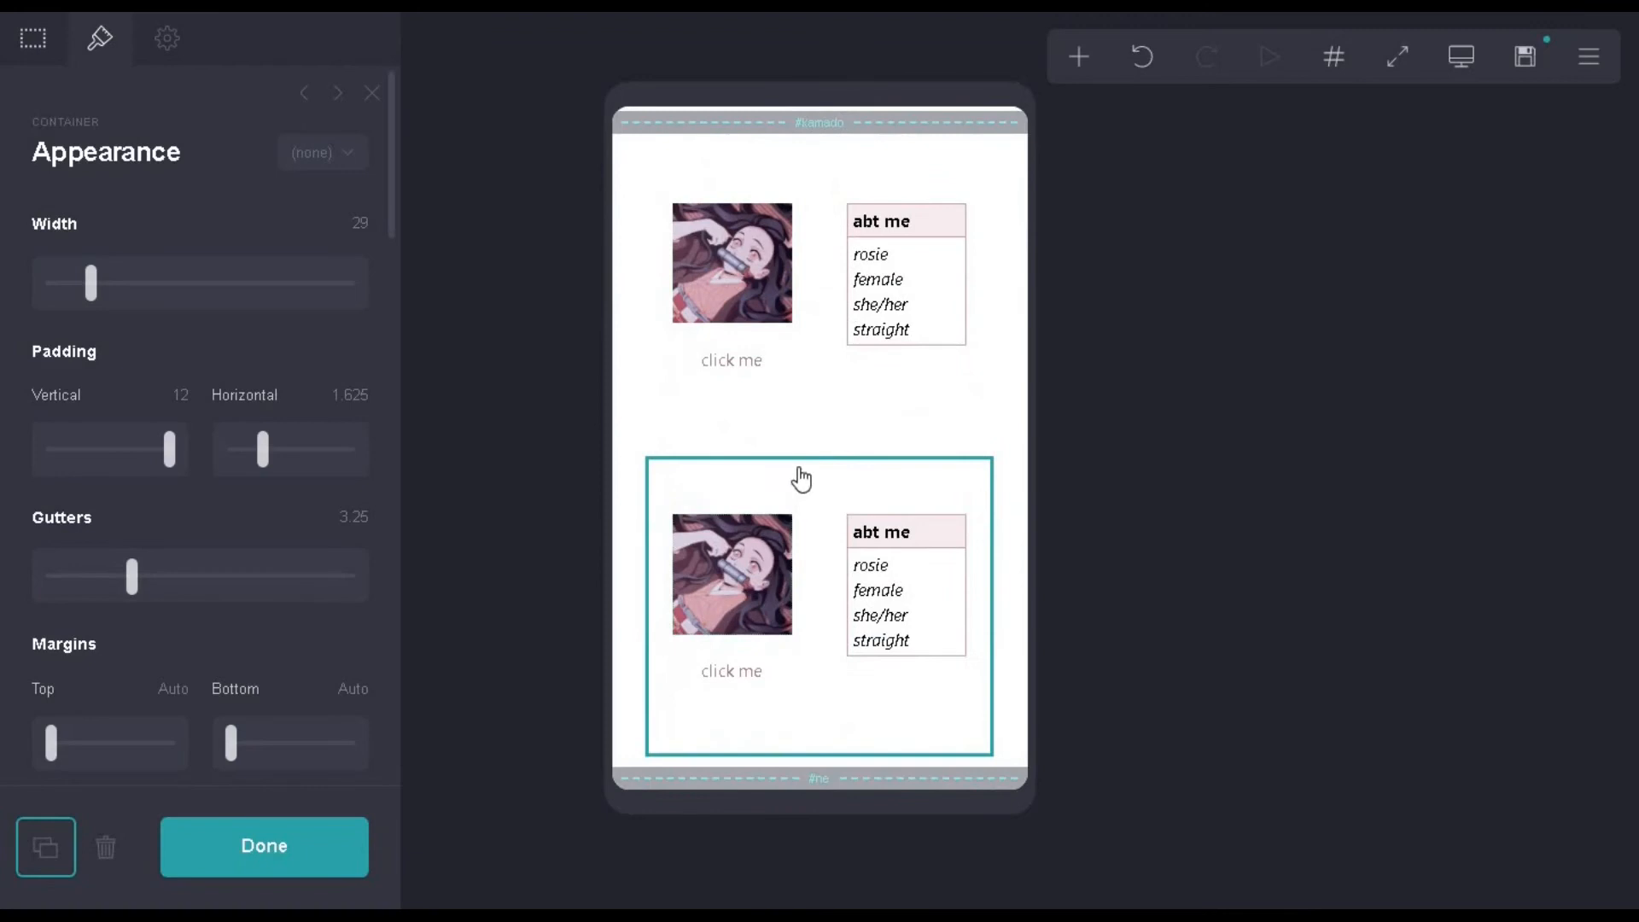
pyautogui.moveTo(814, 710); pyautogui.dragTo(811, 798)
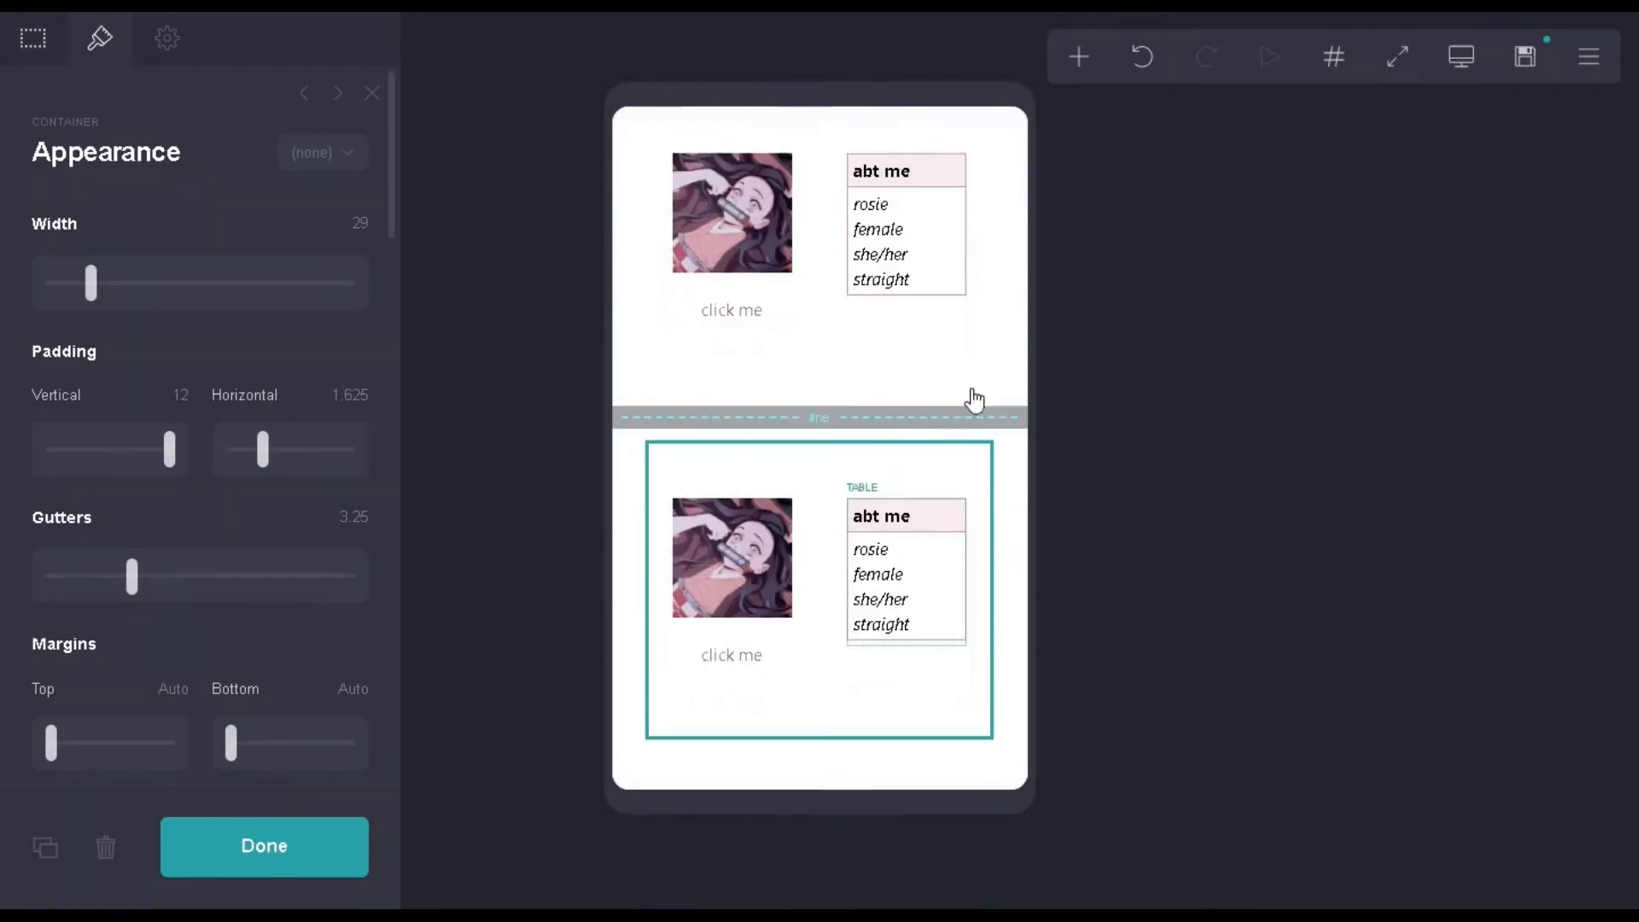
# - Replace the image in the #ne section with the picture of the character by a window, extending the crop to the full picture
pyautogui.click(1321, 76)
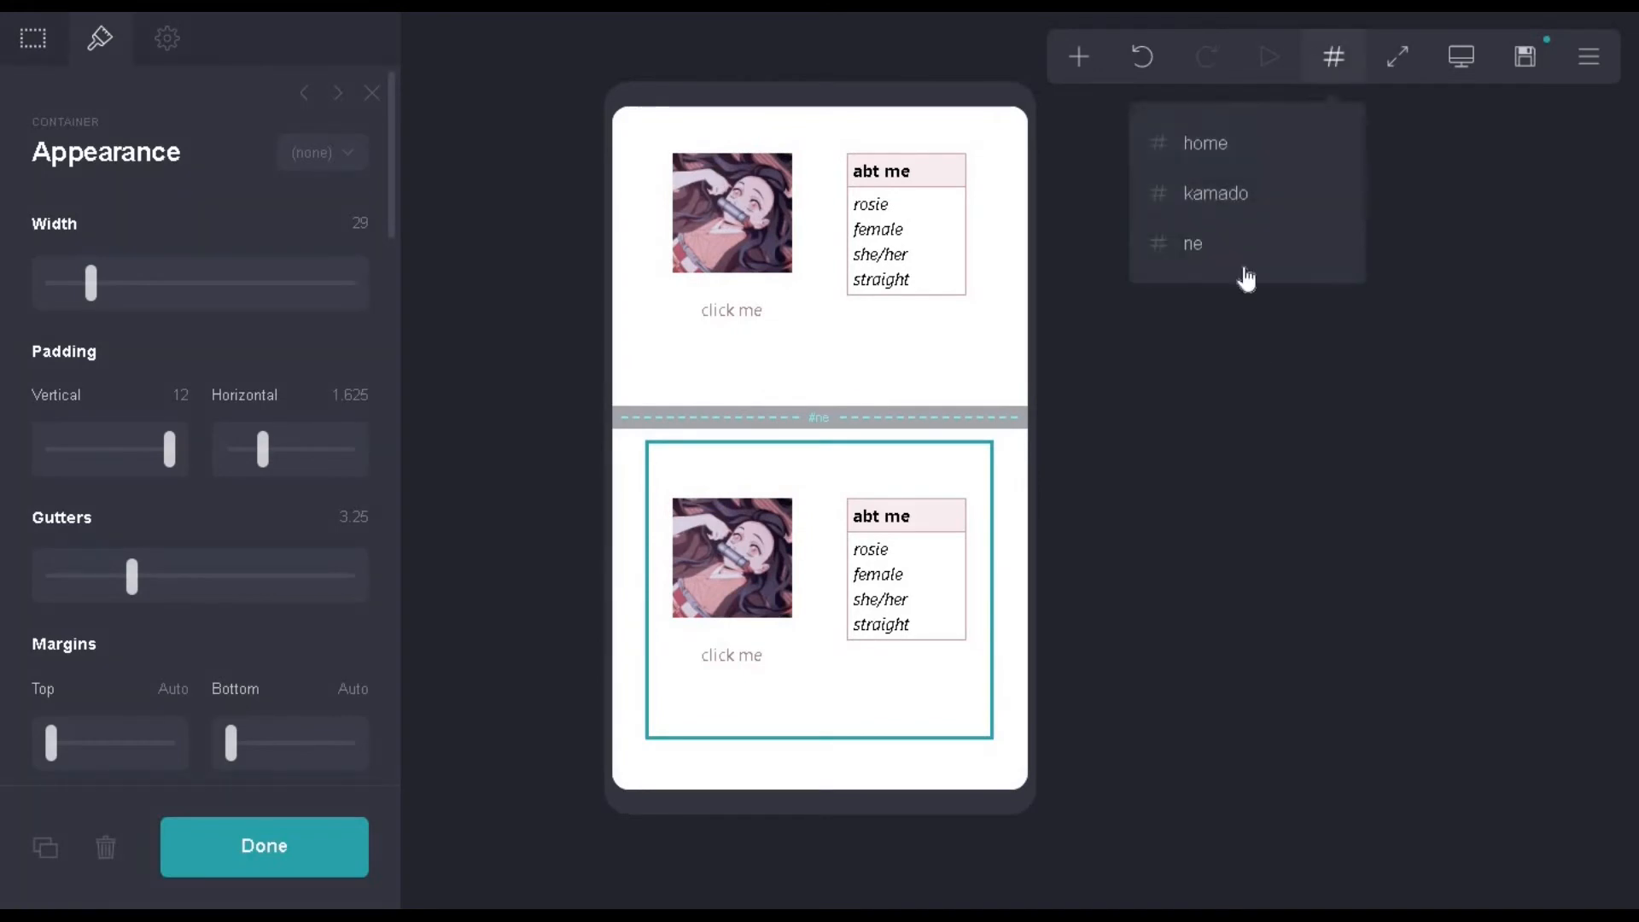
pyautogui.click(1176, 450)
pyautogui.click(719, 440)
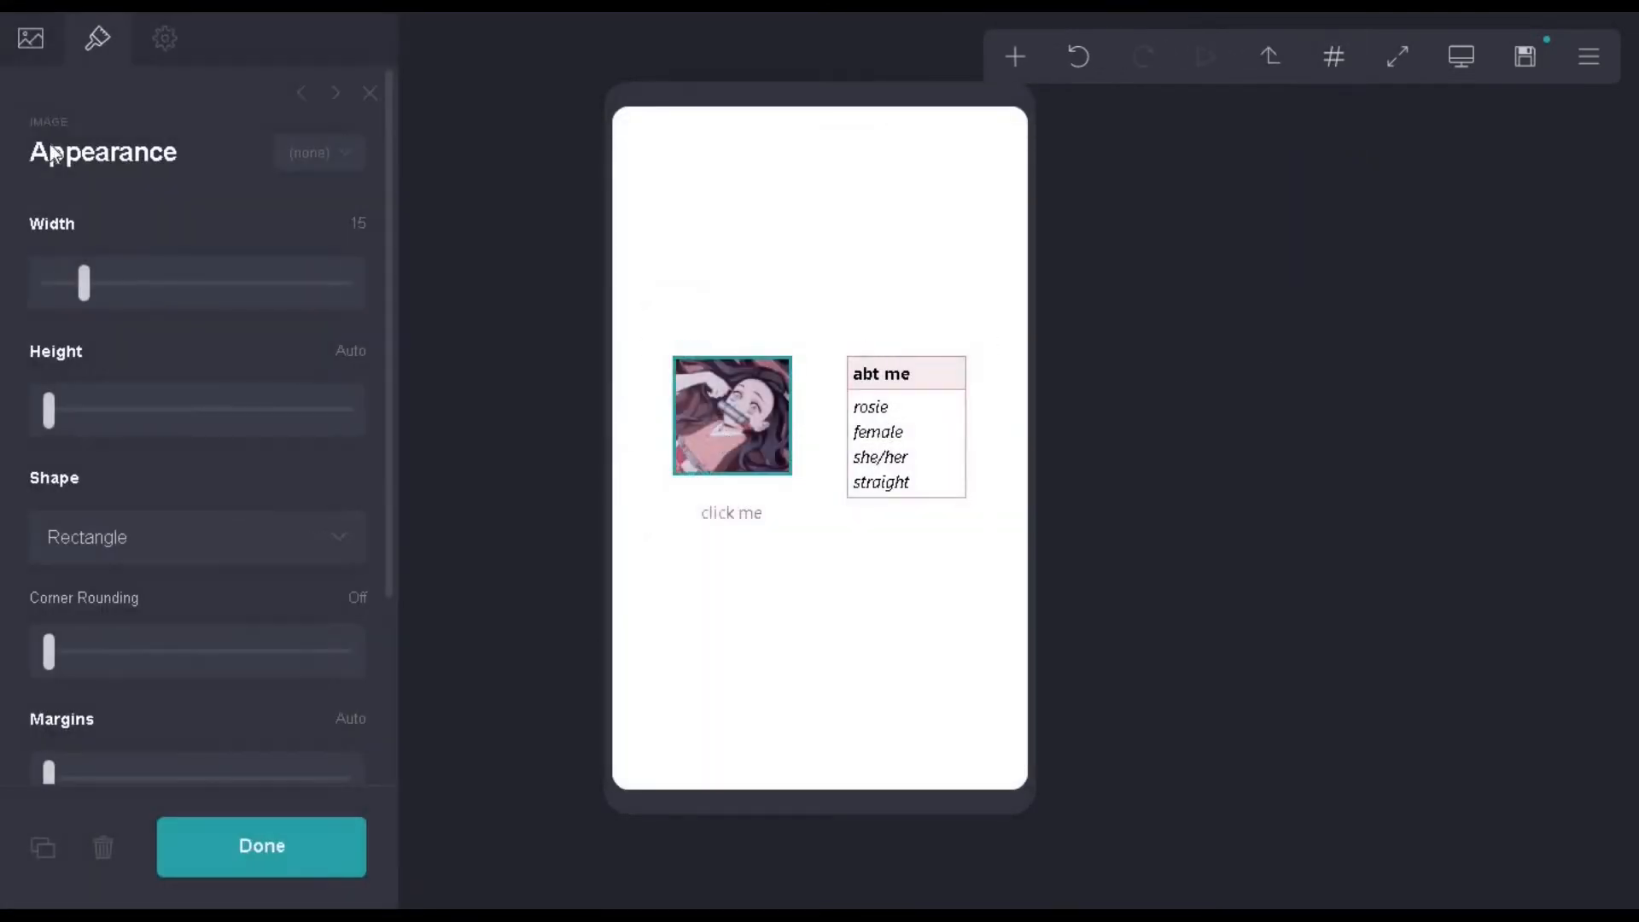
pyautogui.click(207, 294)
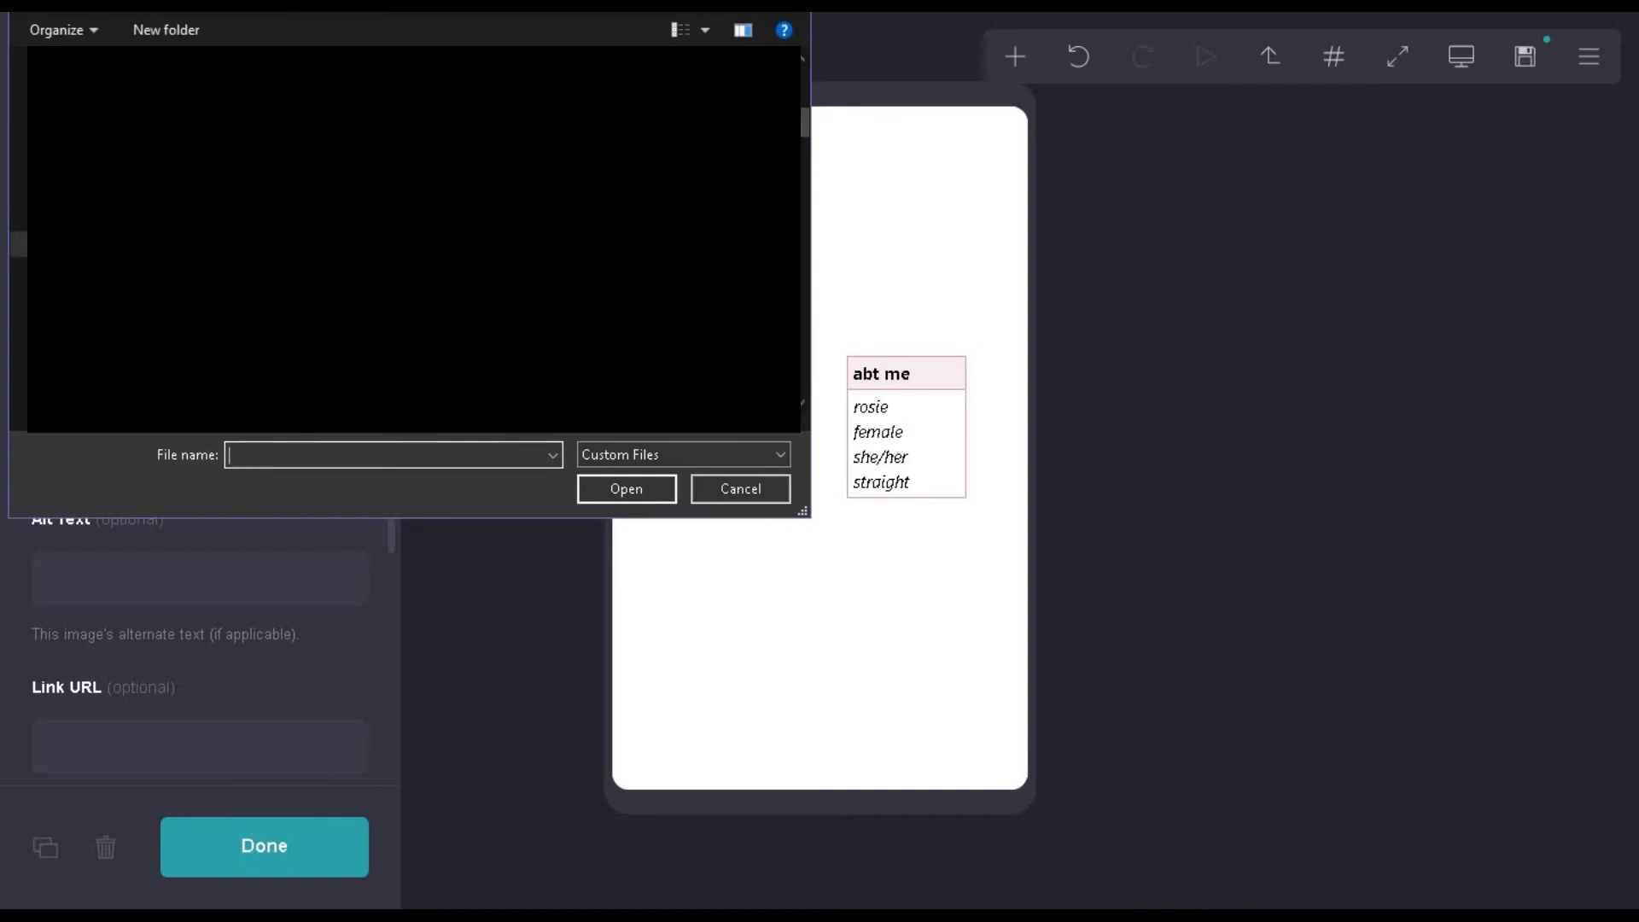
pyautogui.doubleClick(426, 239)
pyautogui.moveTo(762, 491); pyautogui.dragTo(705, 433)
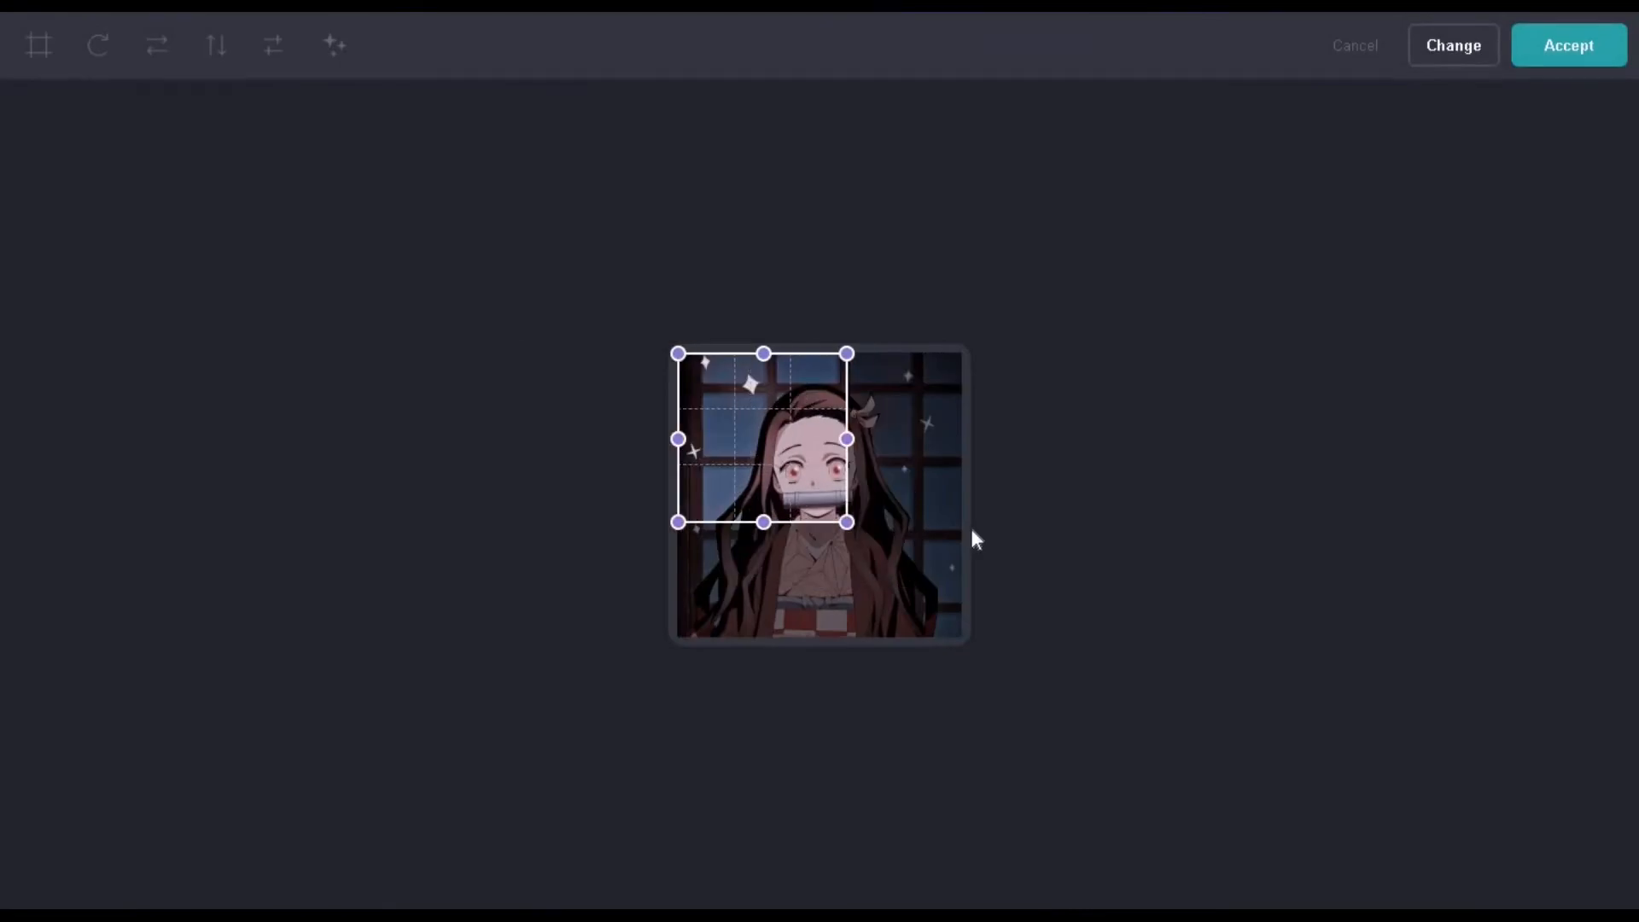
pyautogui.moveTo(846, 521); pyautogui.dragTo(1134, 715)
pyautogui.click(1577, 58)
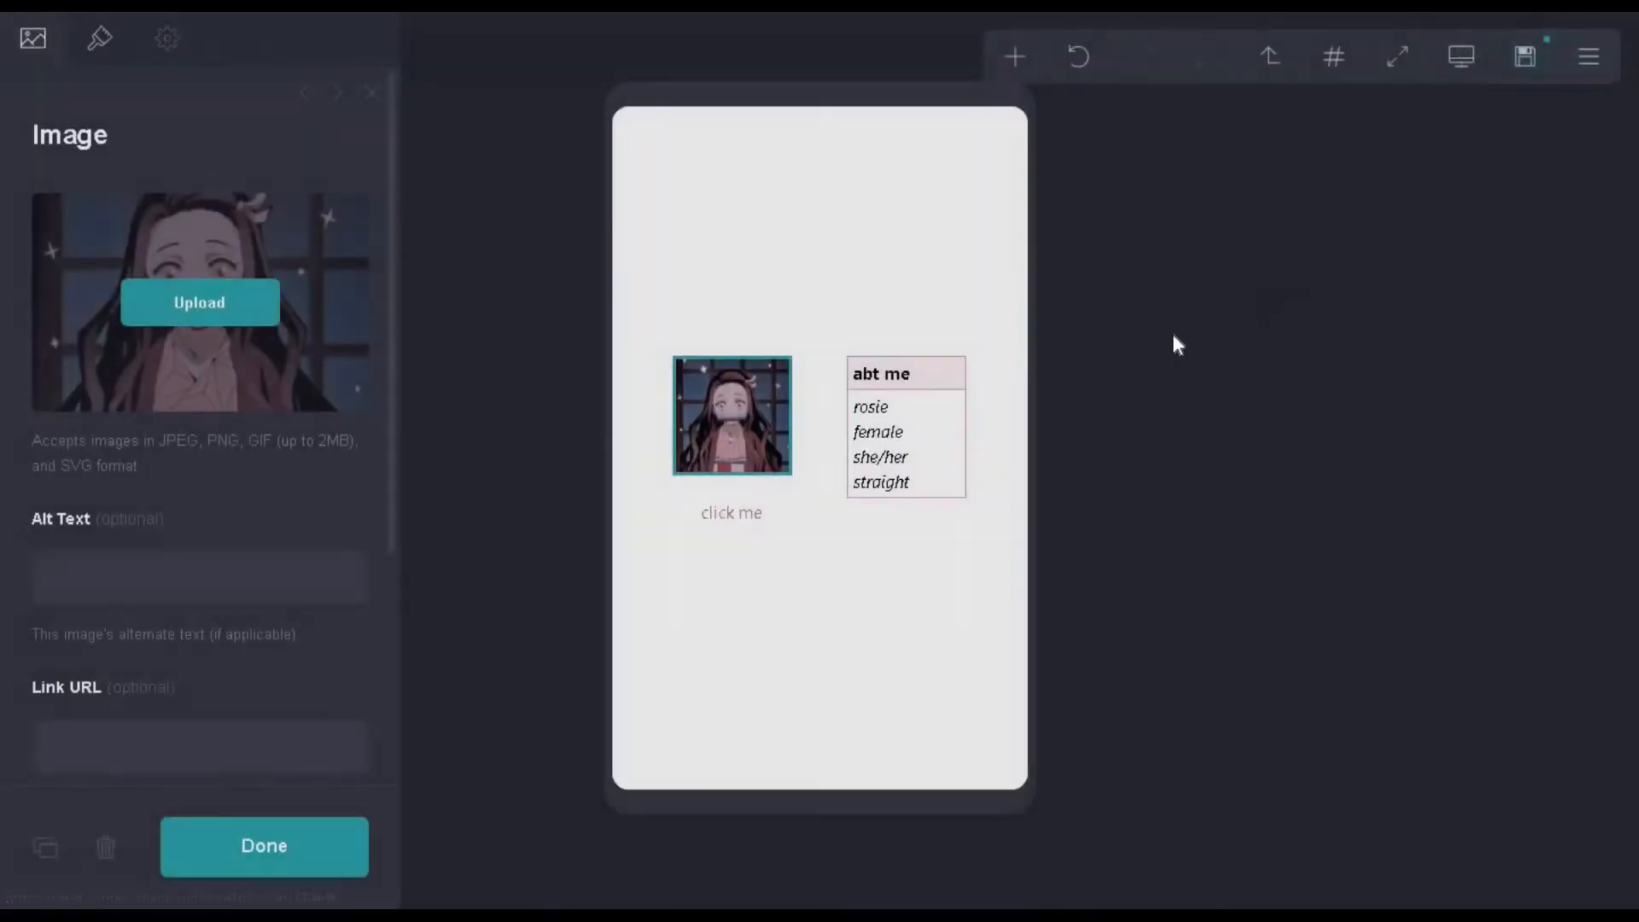
# - Set the heading of the #ne section's table to dni
pyautogui.click(882, 416)
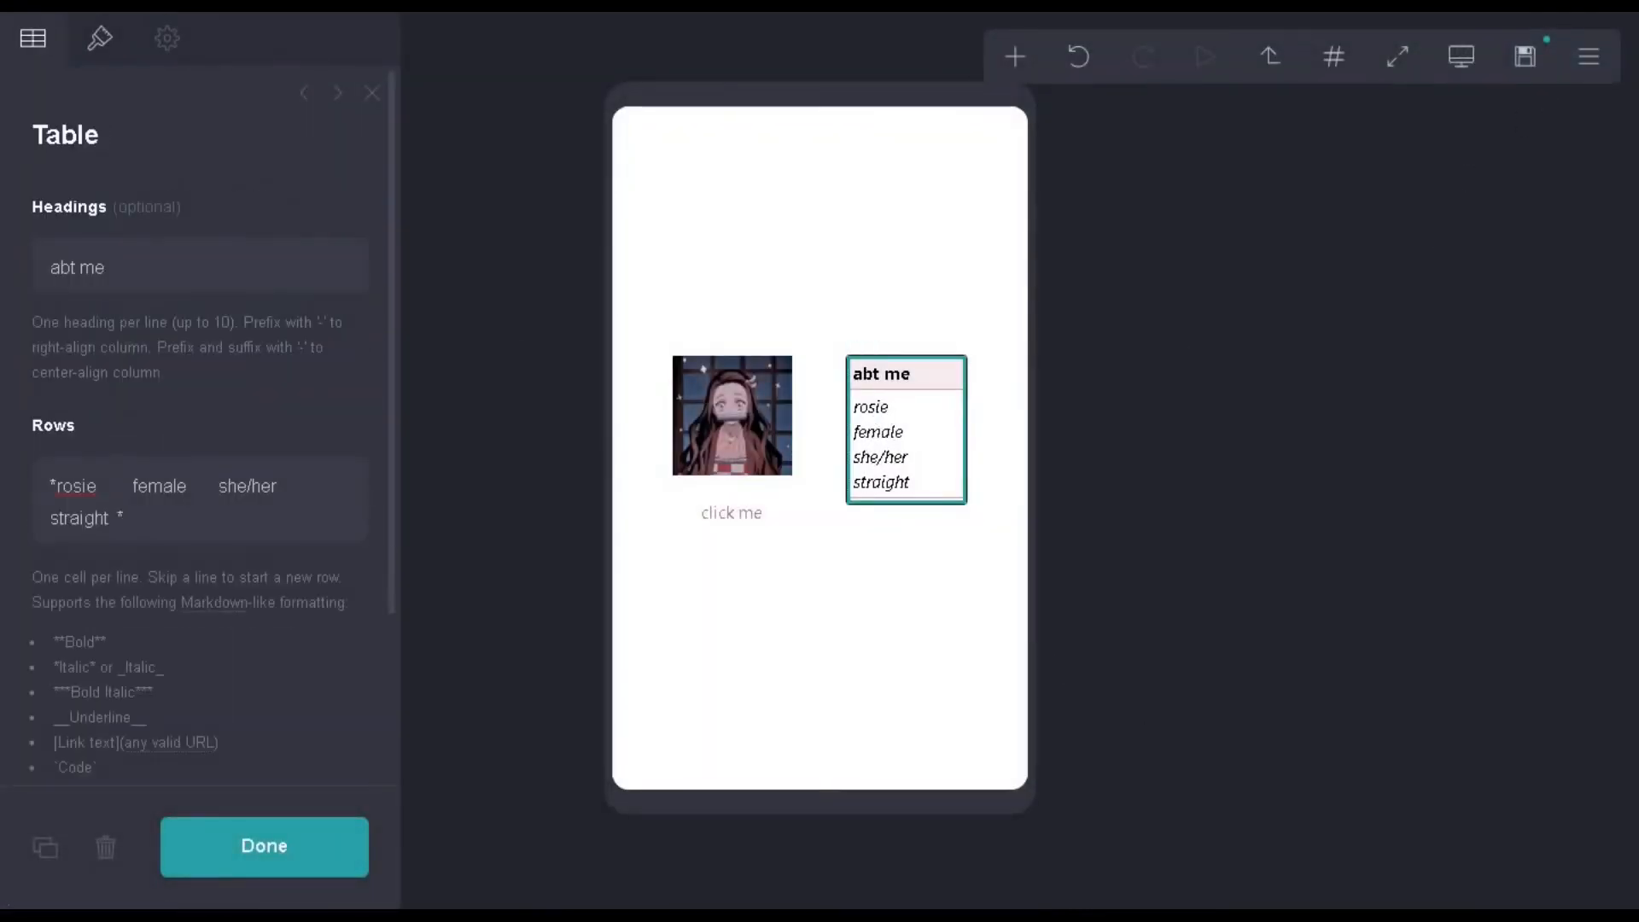
pyautogui.hotkey('alt', 'Tab')
pyautogui.hotkey('alt', 'Tab')
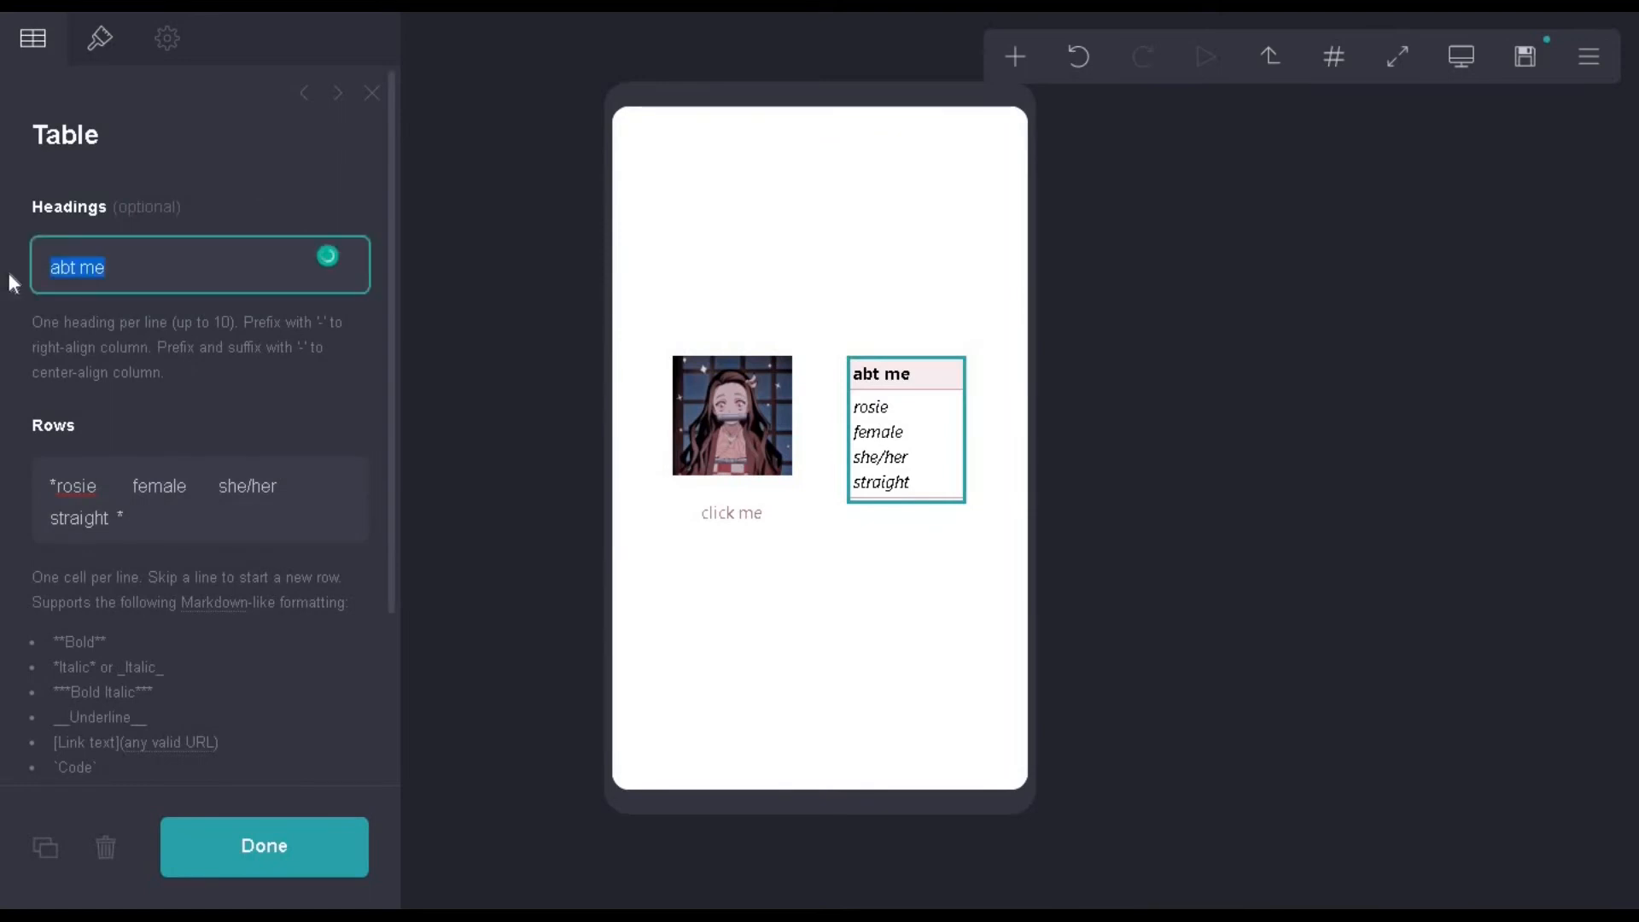
pyautogui.write('dni')
# - Replace the dni table's rows with "*homophobe, racist, map/mata, alm ,(common dni criteria)*" from the sticky note and check the desktop view
pyautogui.hotkey('alt', 'Tab')
pyautogui.click(1182, 551)
pyautogui.moveTo(1162, 551); pyautogui.dragTo(1222, 572)
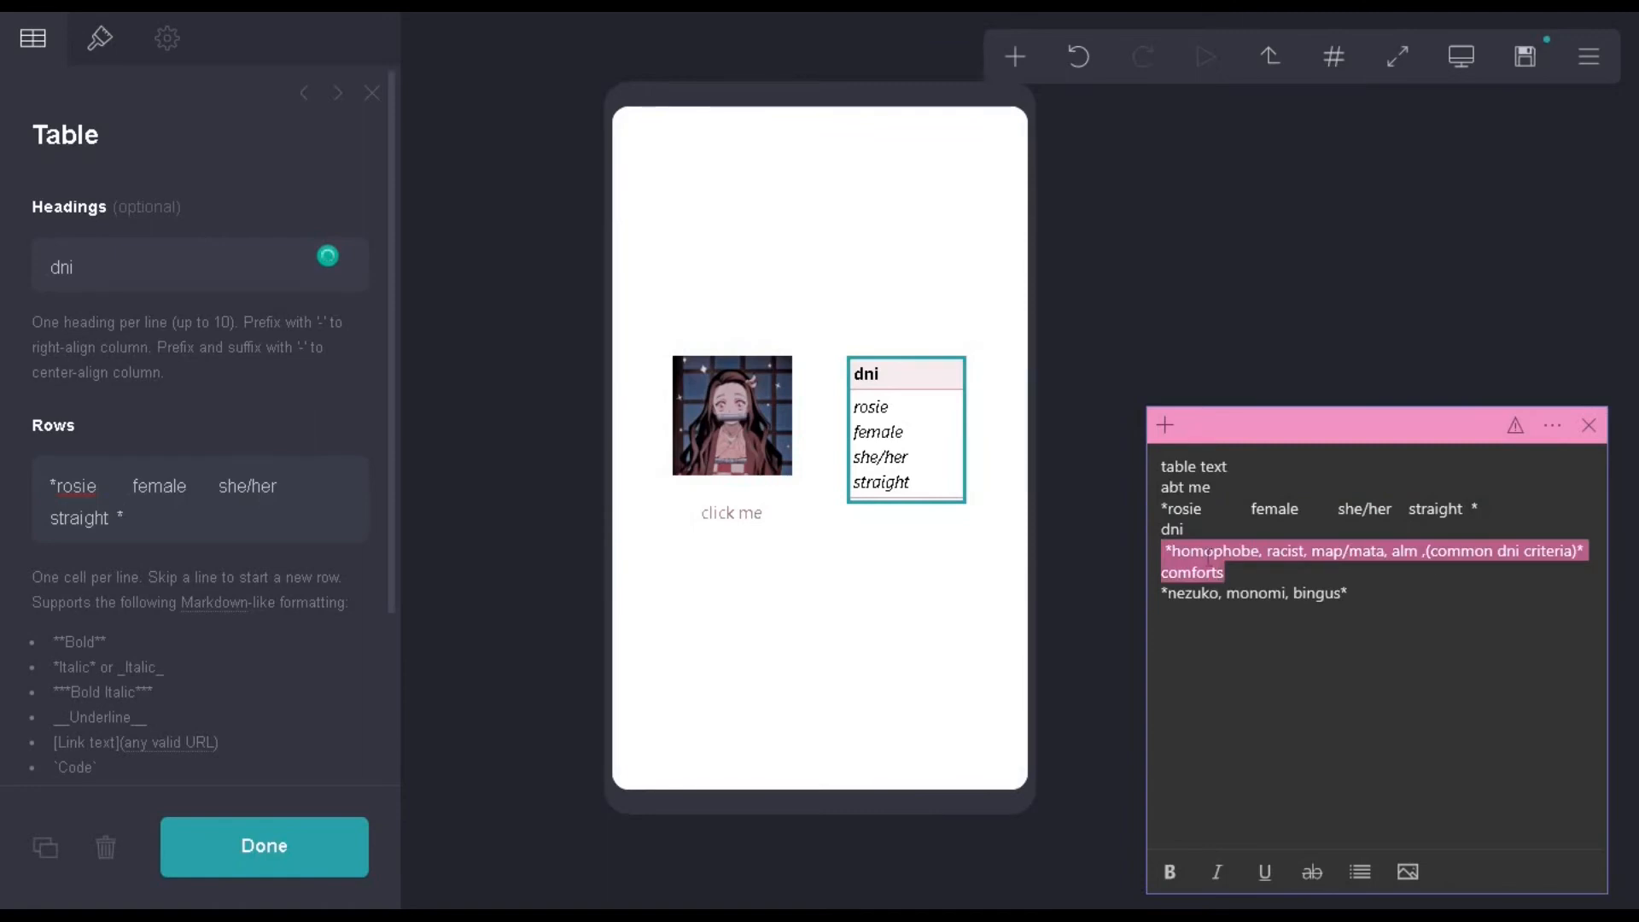
pyautogui.rightClick(1207, 552)
pyautogui.click(1244, 578)
pyautogui.click(1315, 574)
pyautogui.moveTo(1586, 552); pyautogui.dragTo(1162, 553)
pyautogui.rightClick(1194, 555)
pyautogui.click(1229, 575)
pyautogui.moveTo(139, 519); pyautogui.dragTo(24, 449)
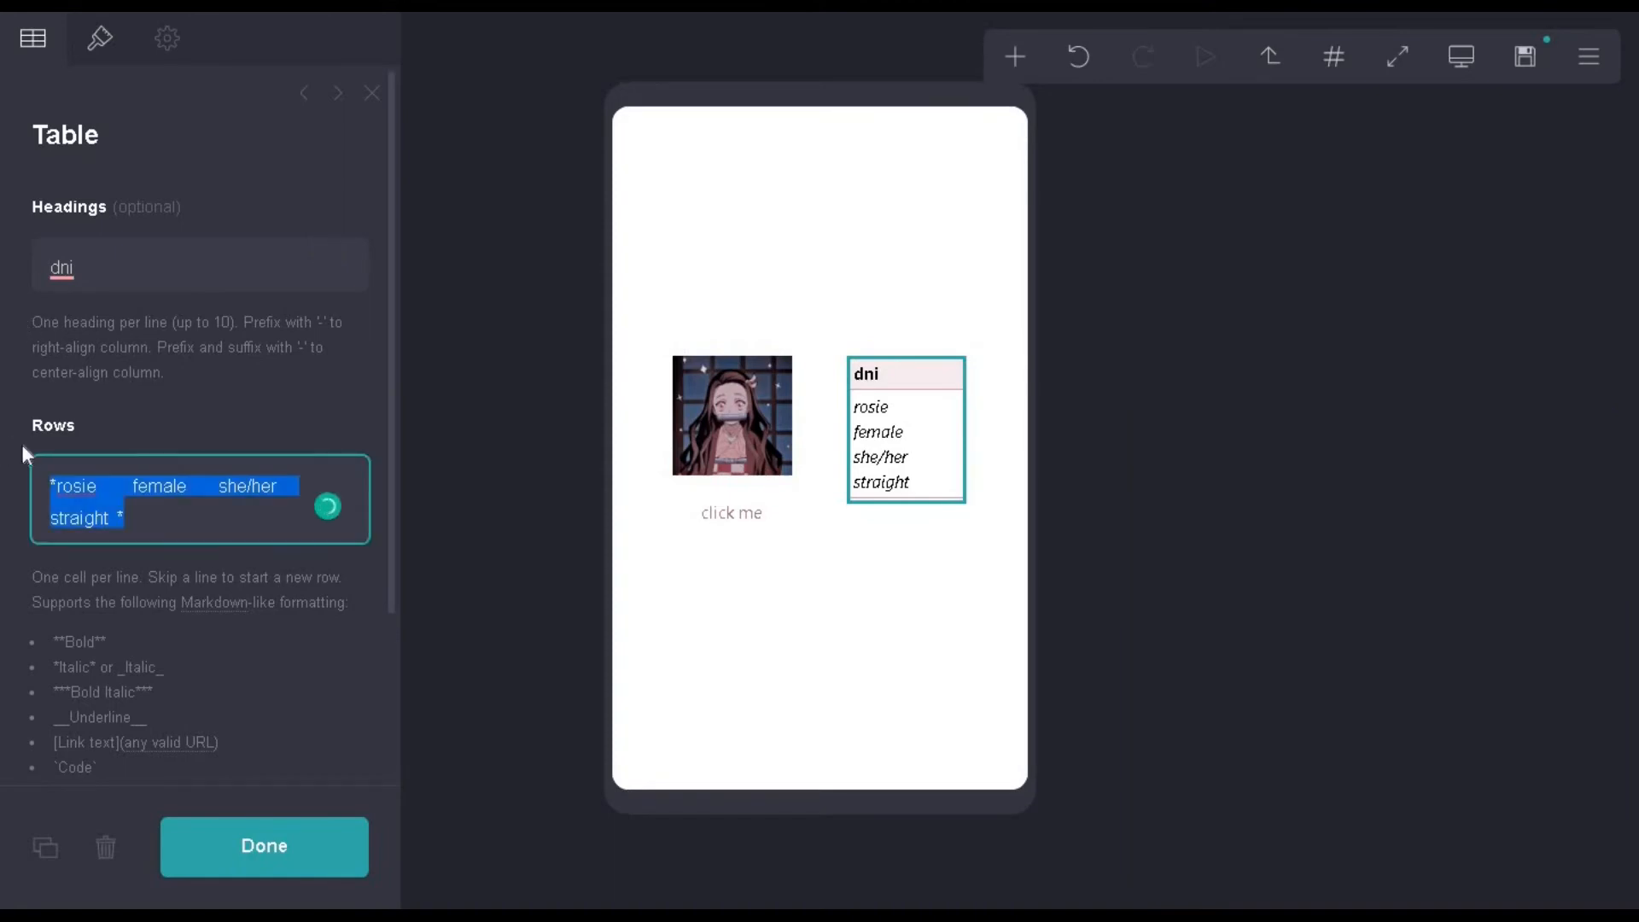
pyautogui.hotkey('ctrl', 'v')
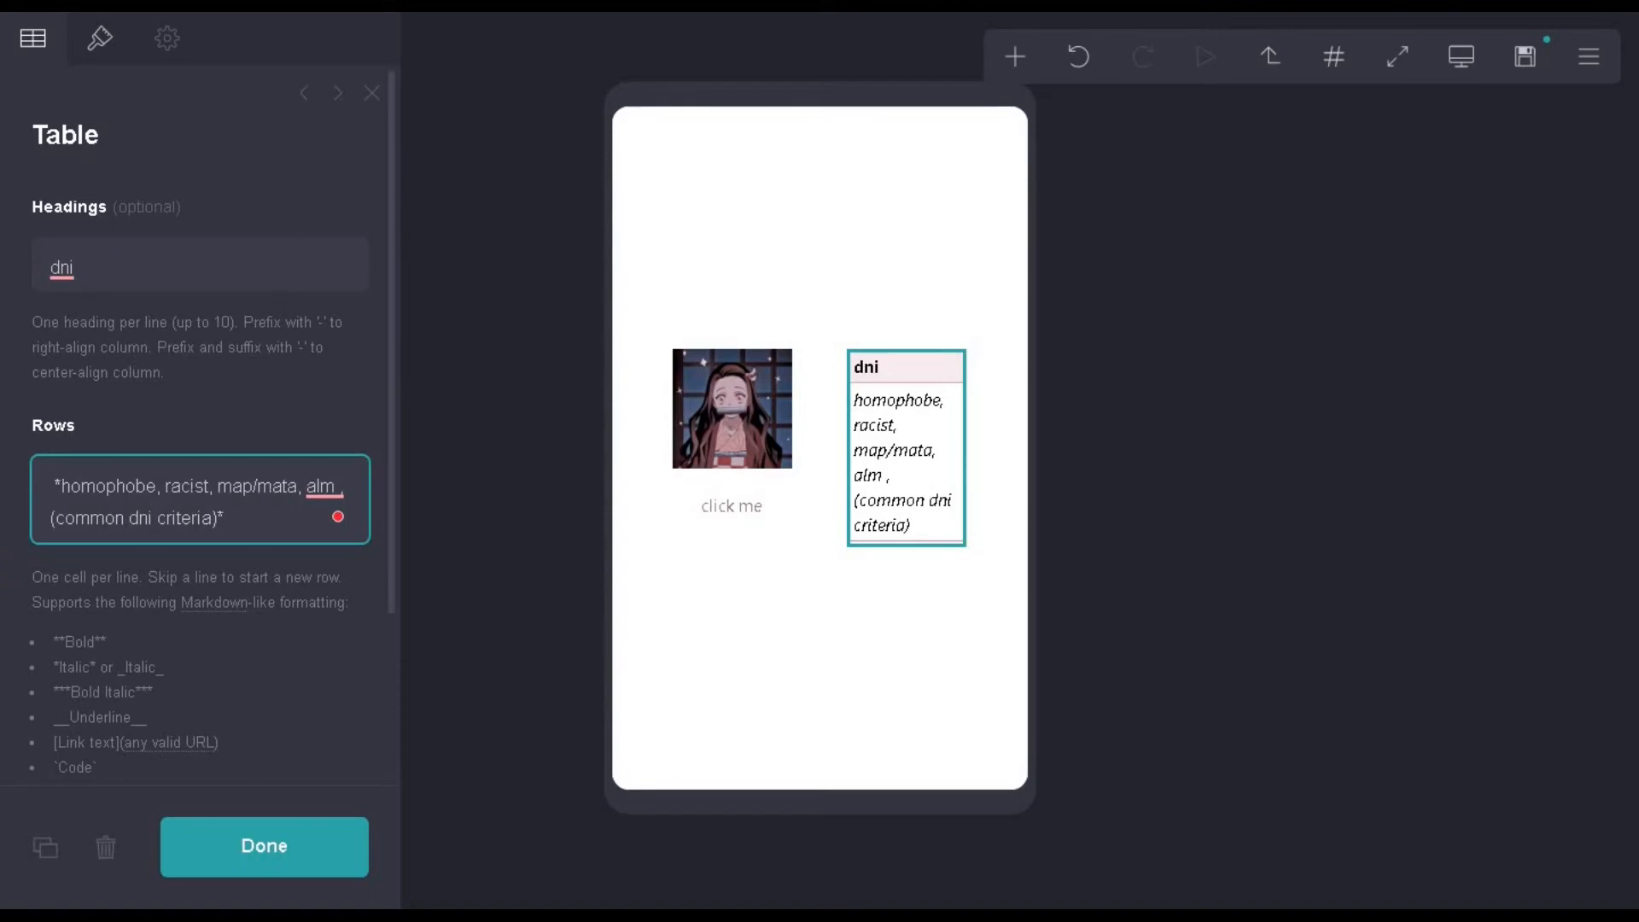
pyautogui.click(1459, 58)
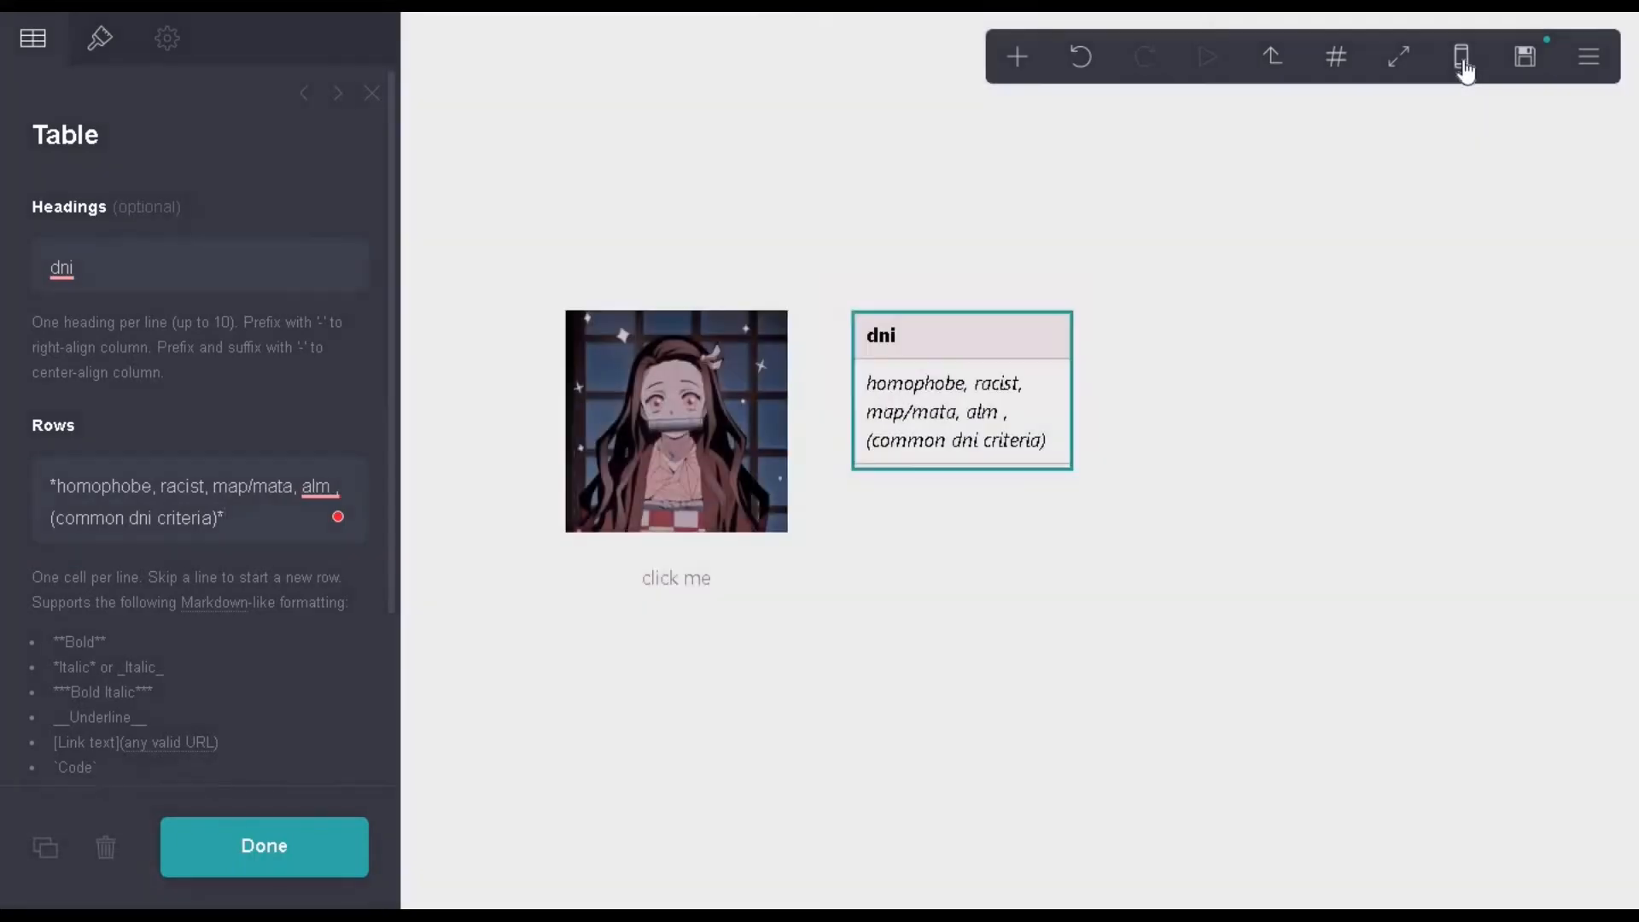
pyautogui.click(1464, 57)
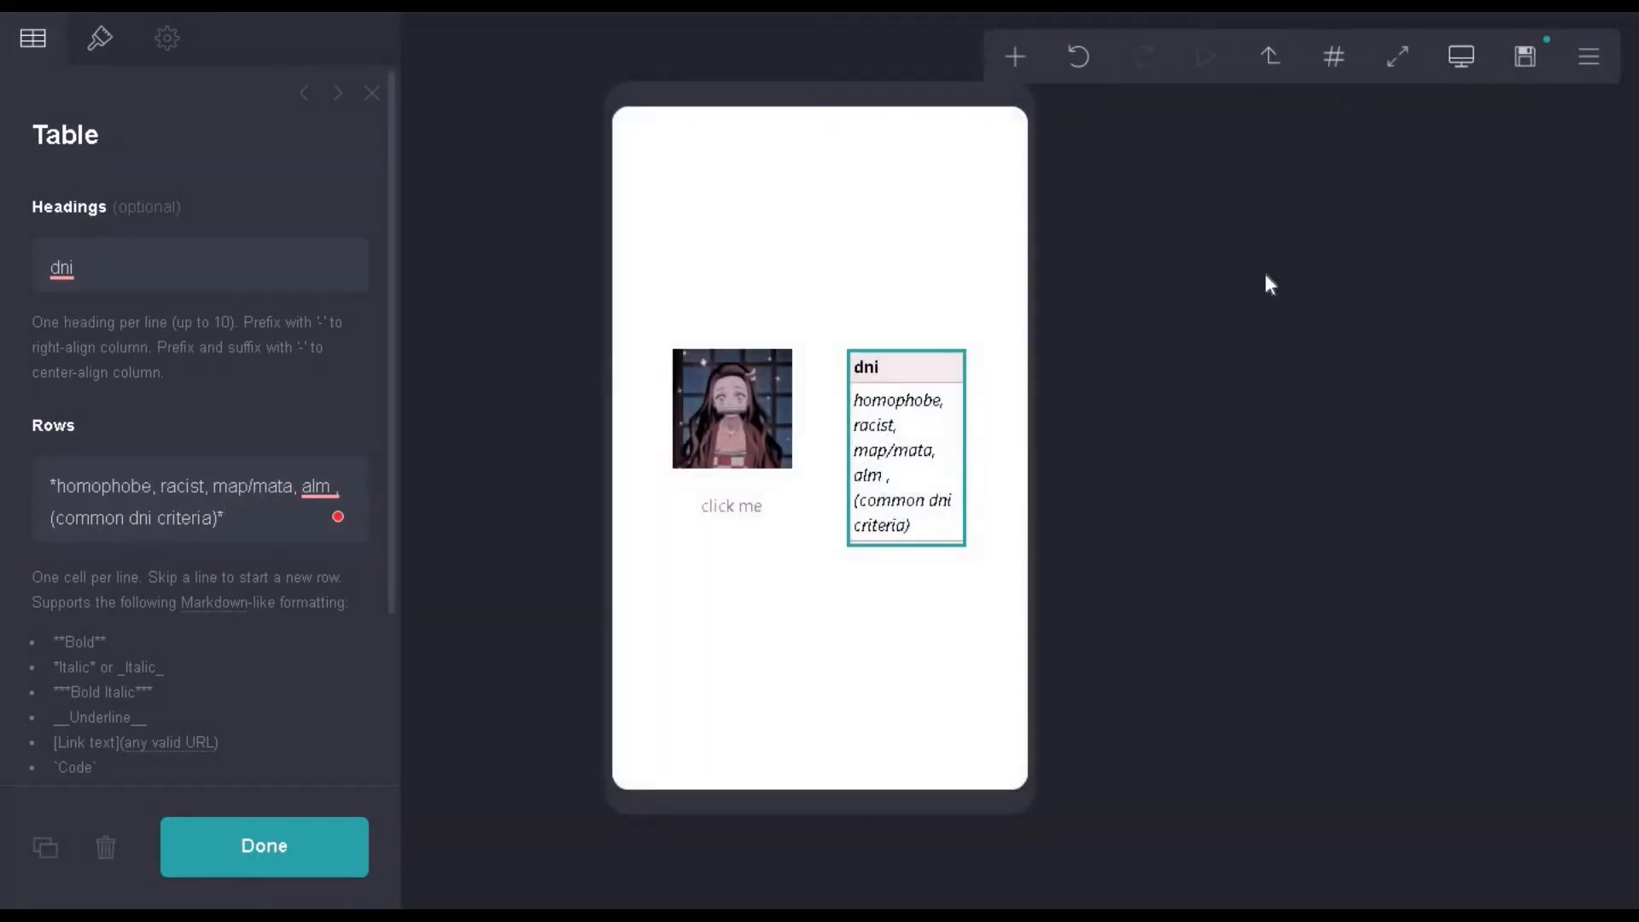
# - Link the click me button in the #ne section to #zu
pyautogui.click(727, 505)
pyautogui.doubleClick(83, 475)
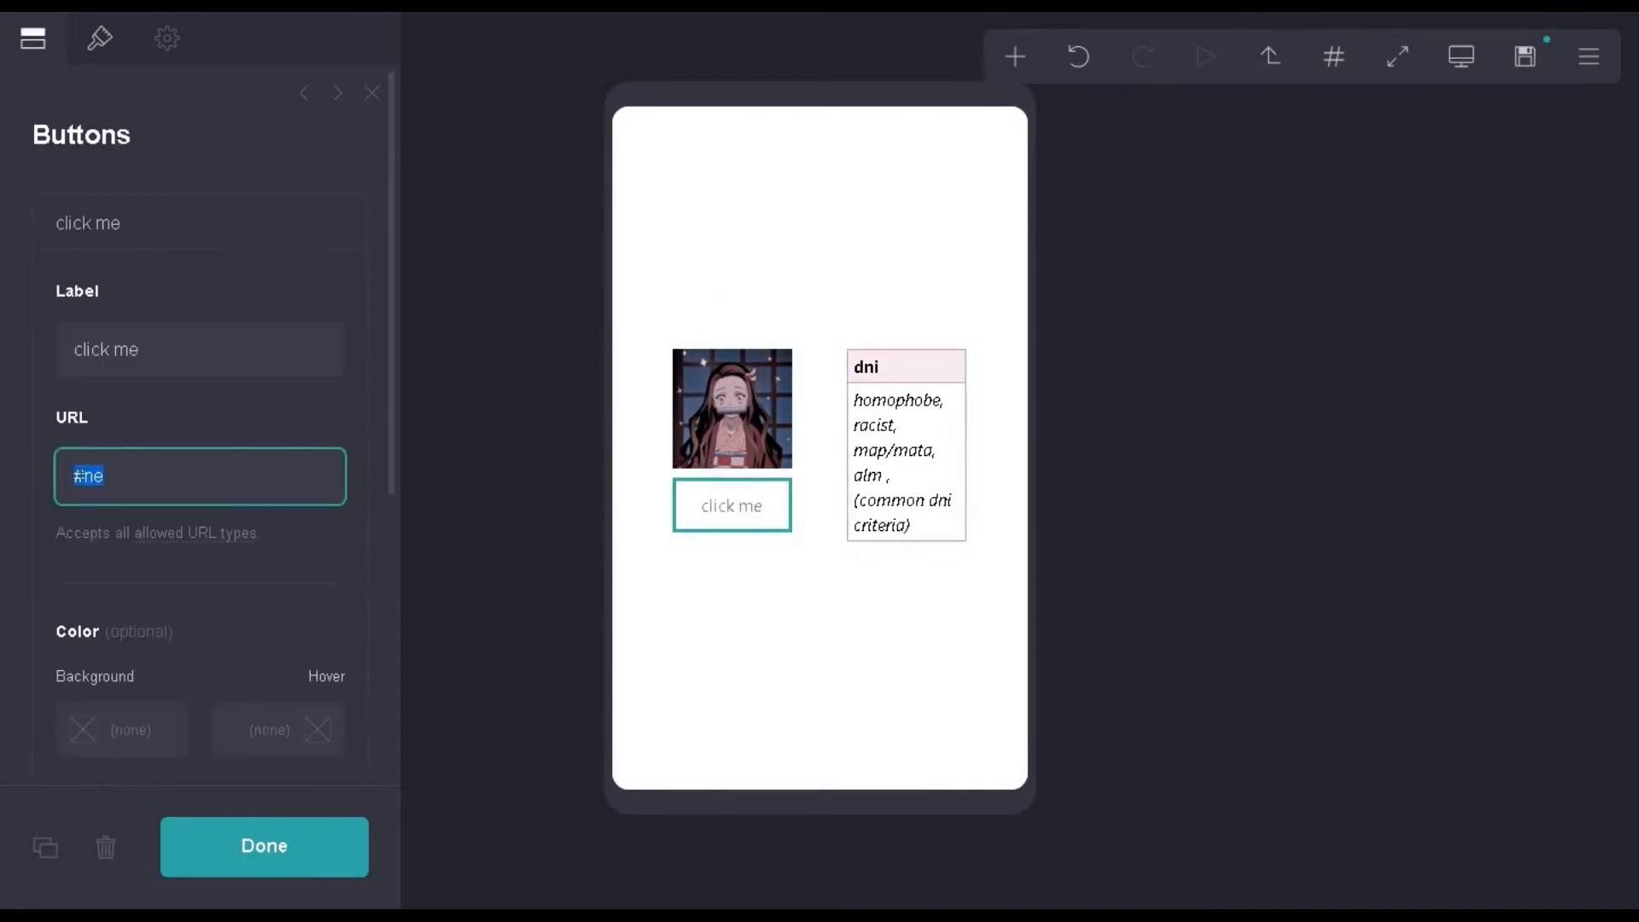
pyautogui.write('zu')
pyautogui.click(219, 624)
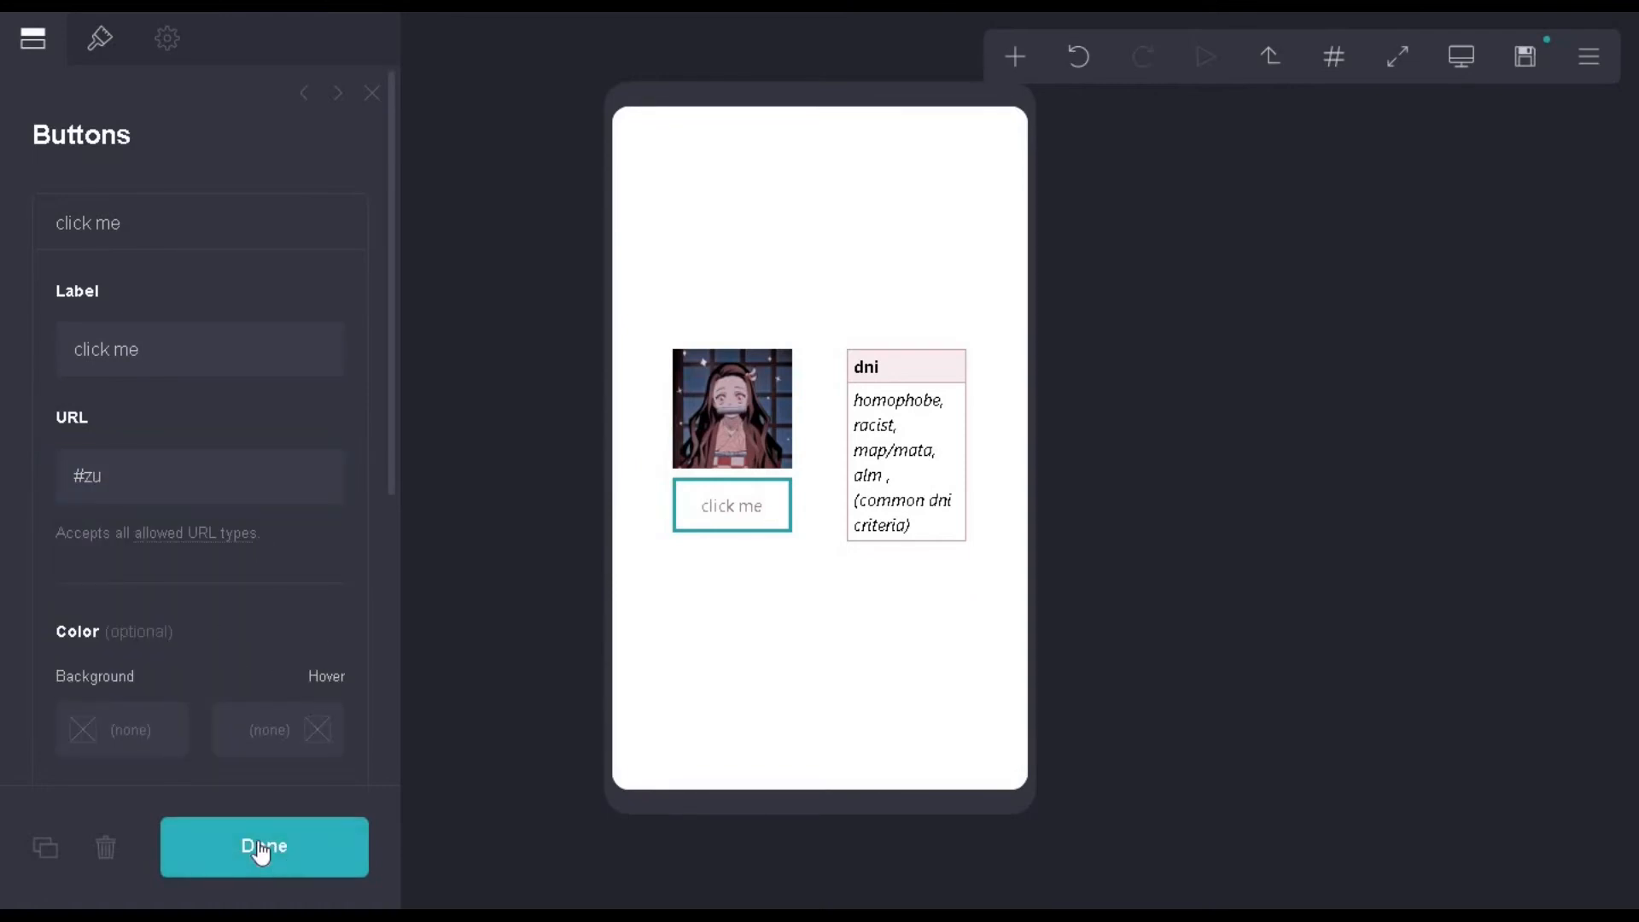
pyautogui.click(258, 841)
# - Show all sections together and add a section break named ko below the #ne content
pyautogui.click(1015, 56)
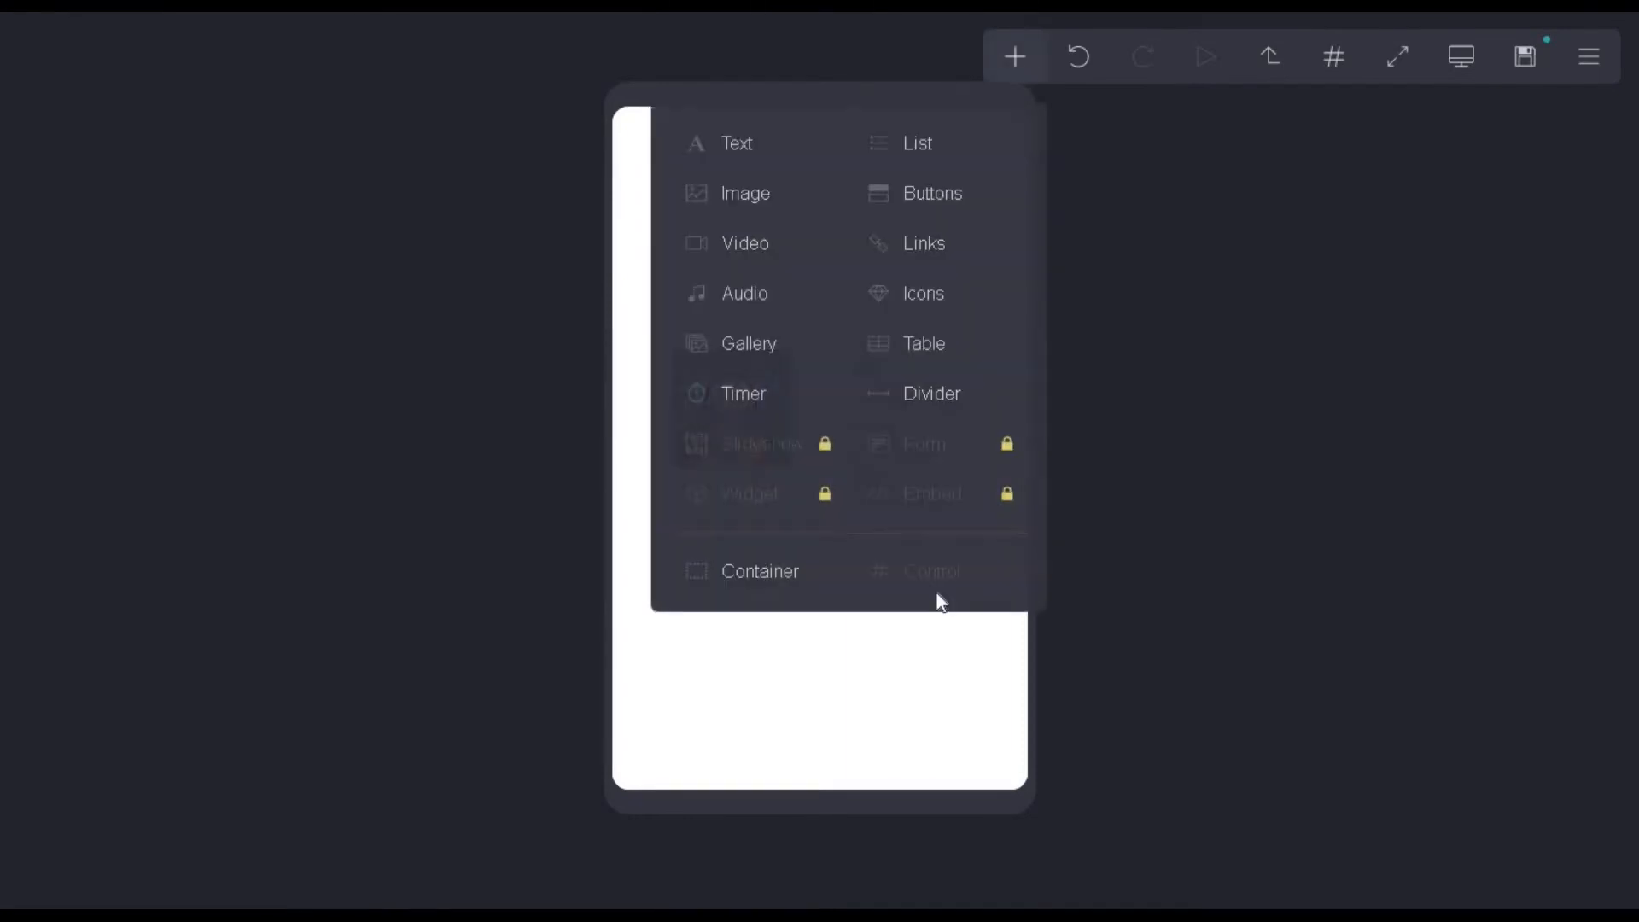
pyautogui.click(1270, 75)
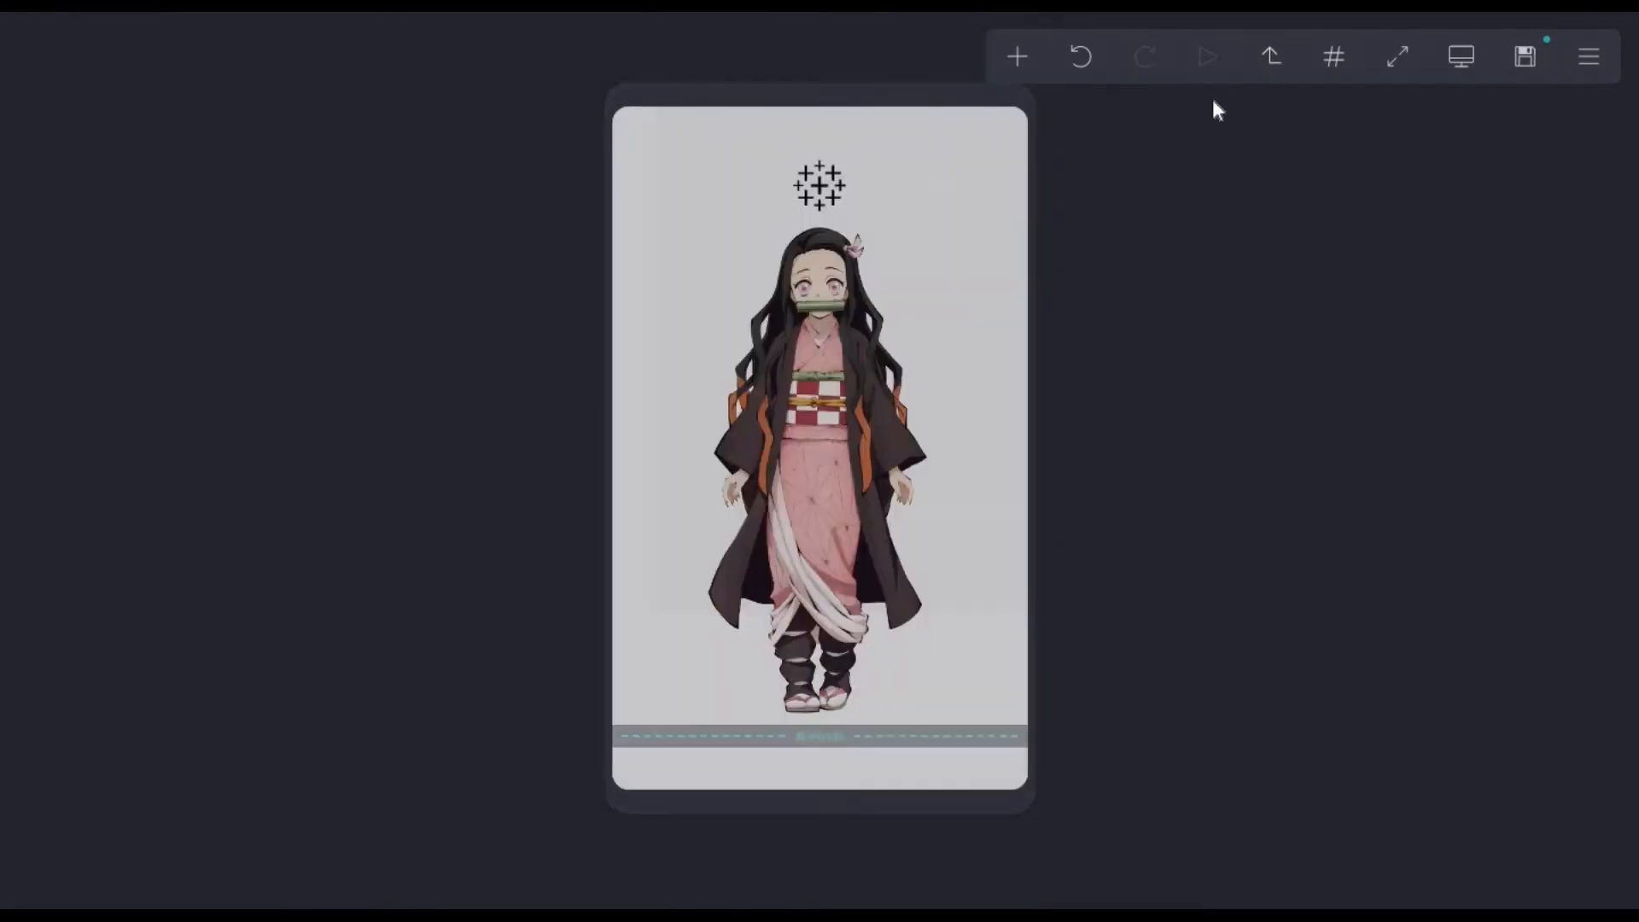
pyautogui.click(1078, 75)
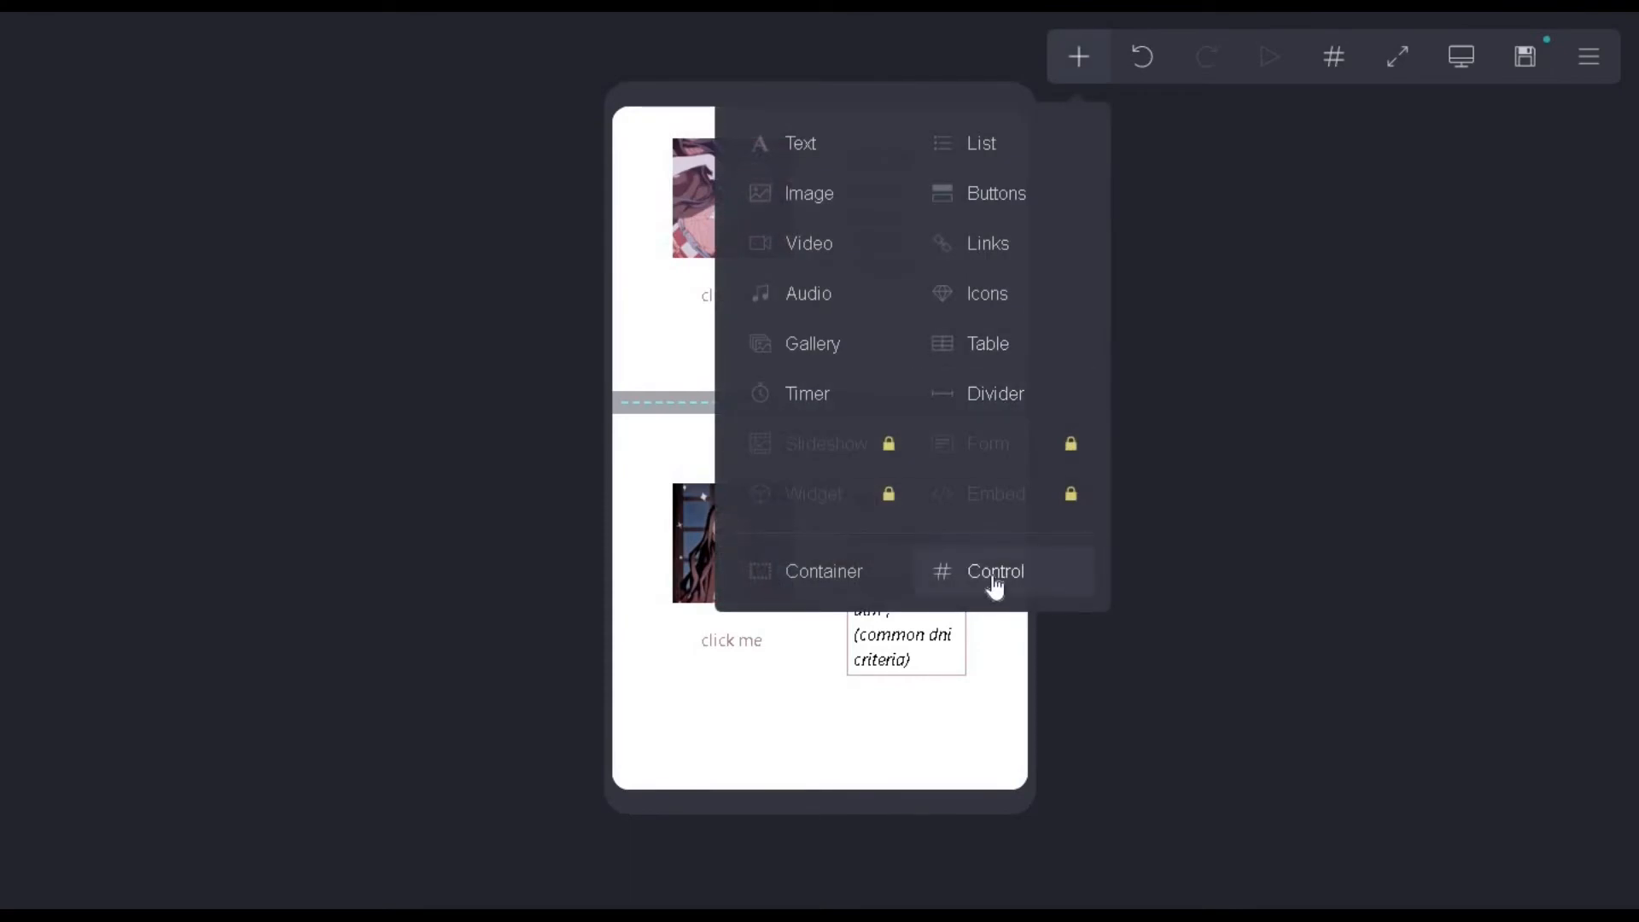
pyautogui.click(995, 580)
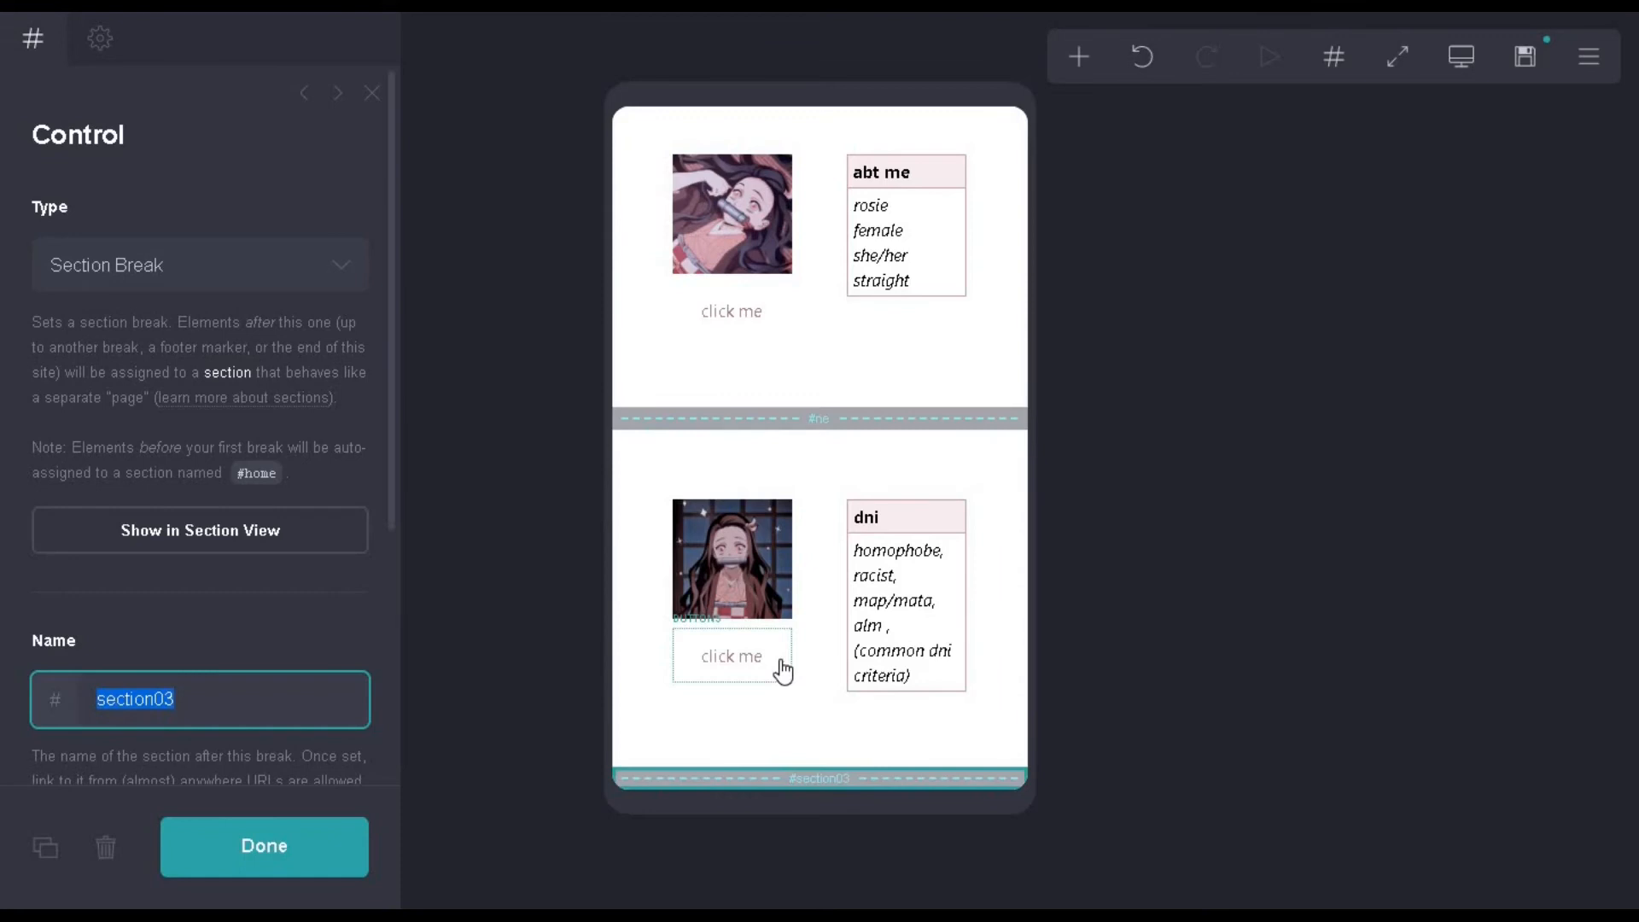
pyautogui.press('BackSpace')
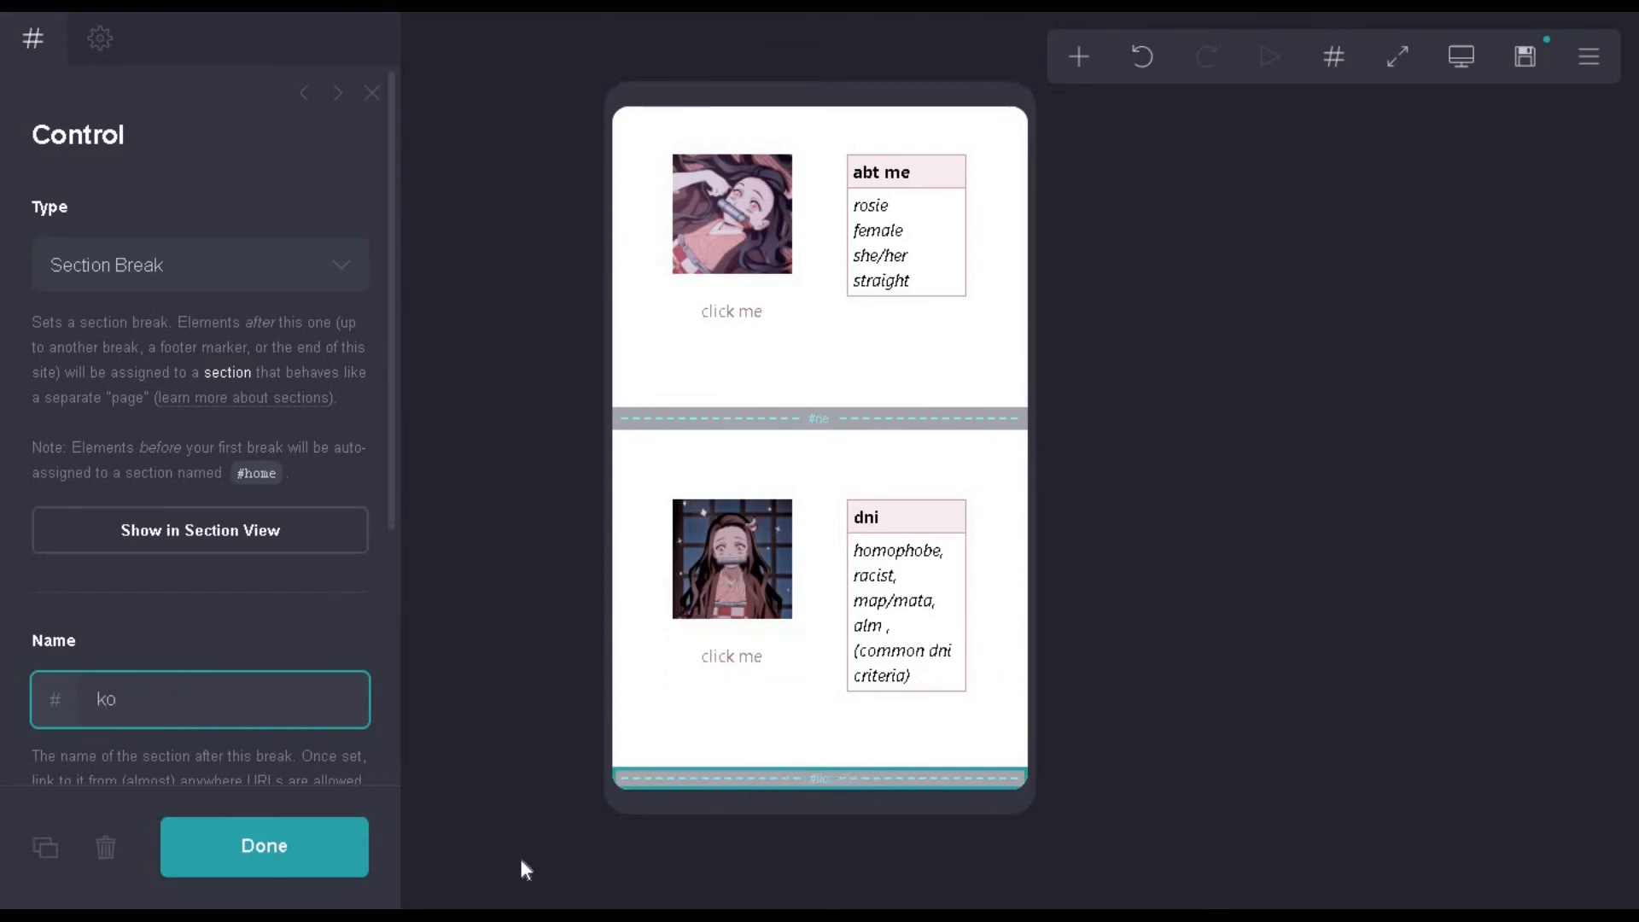
pyautogui.click(317, 864)
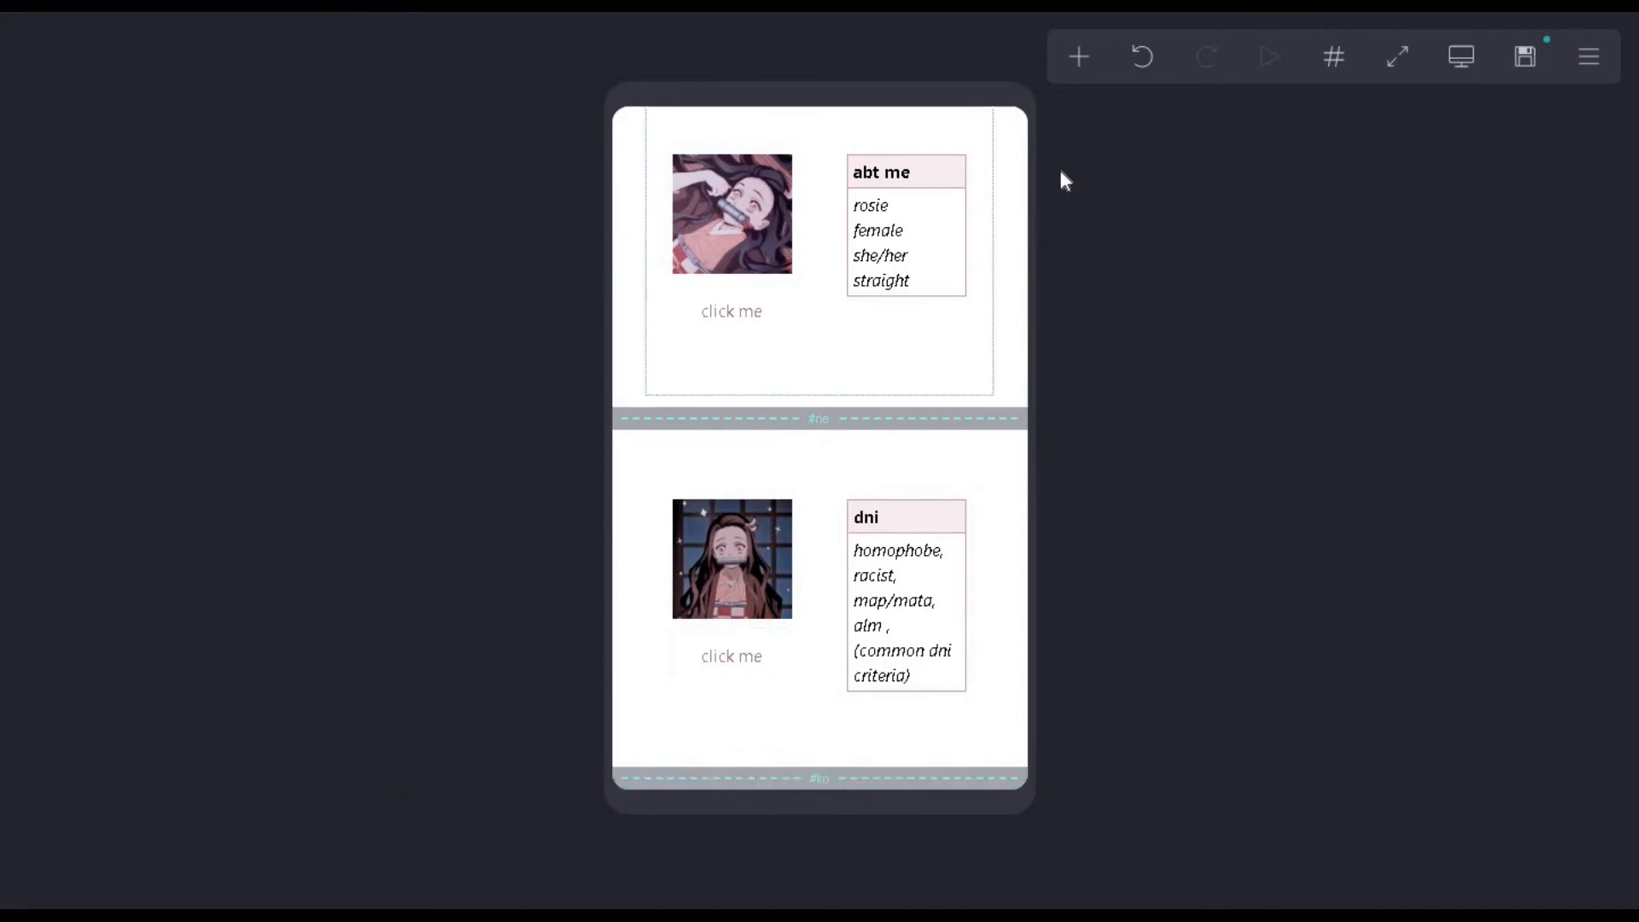
# - Rename the ko section break as zu
pyautogui.click(1347, 61)
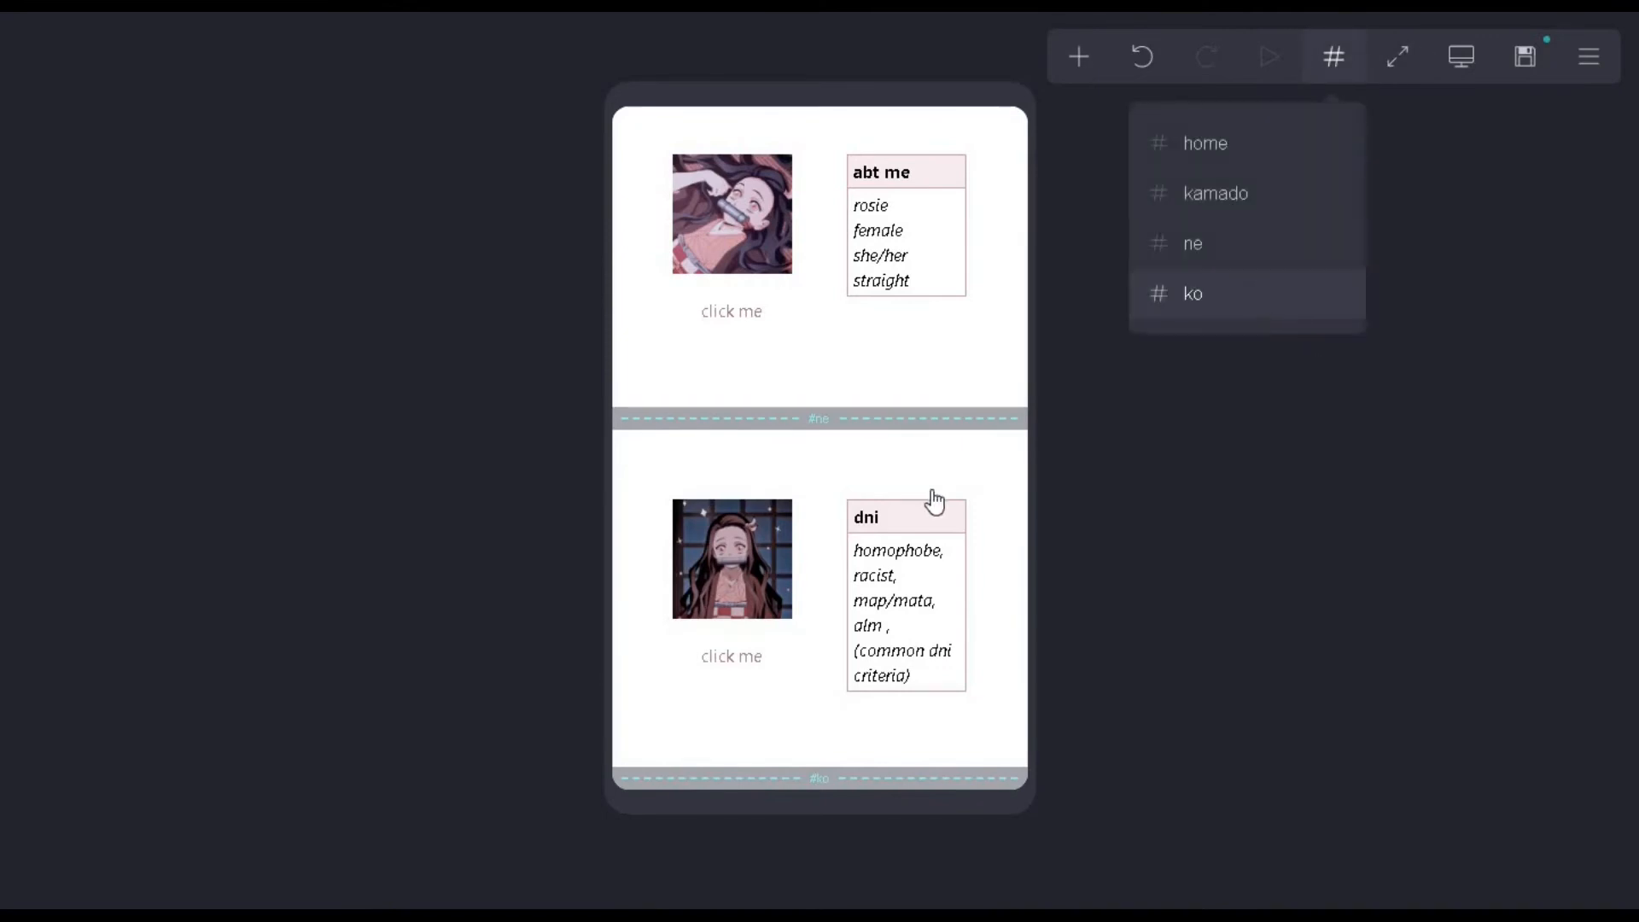
pyautogui.click(739, 783)
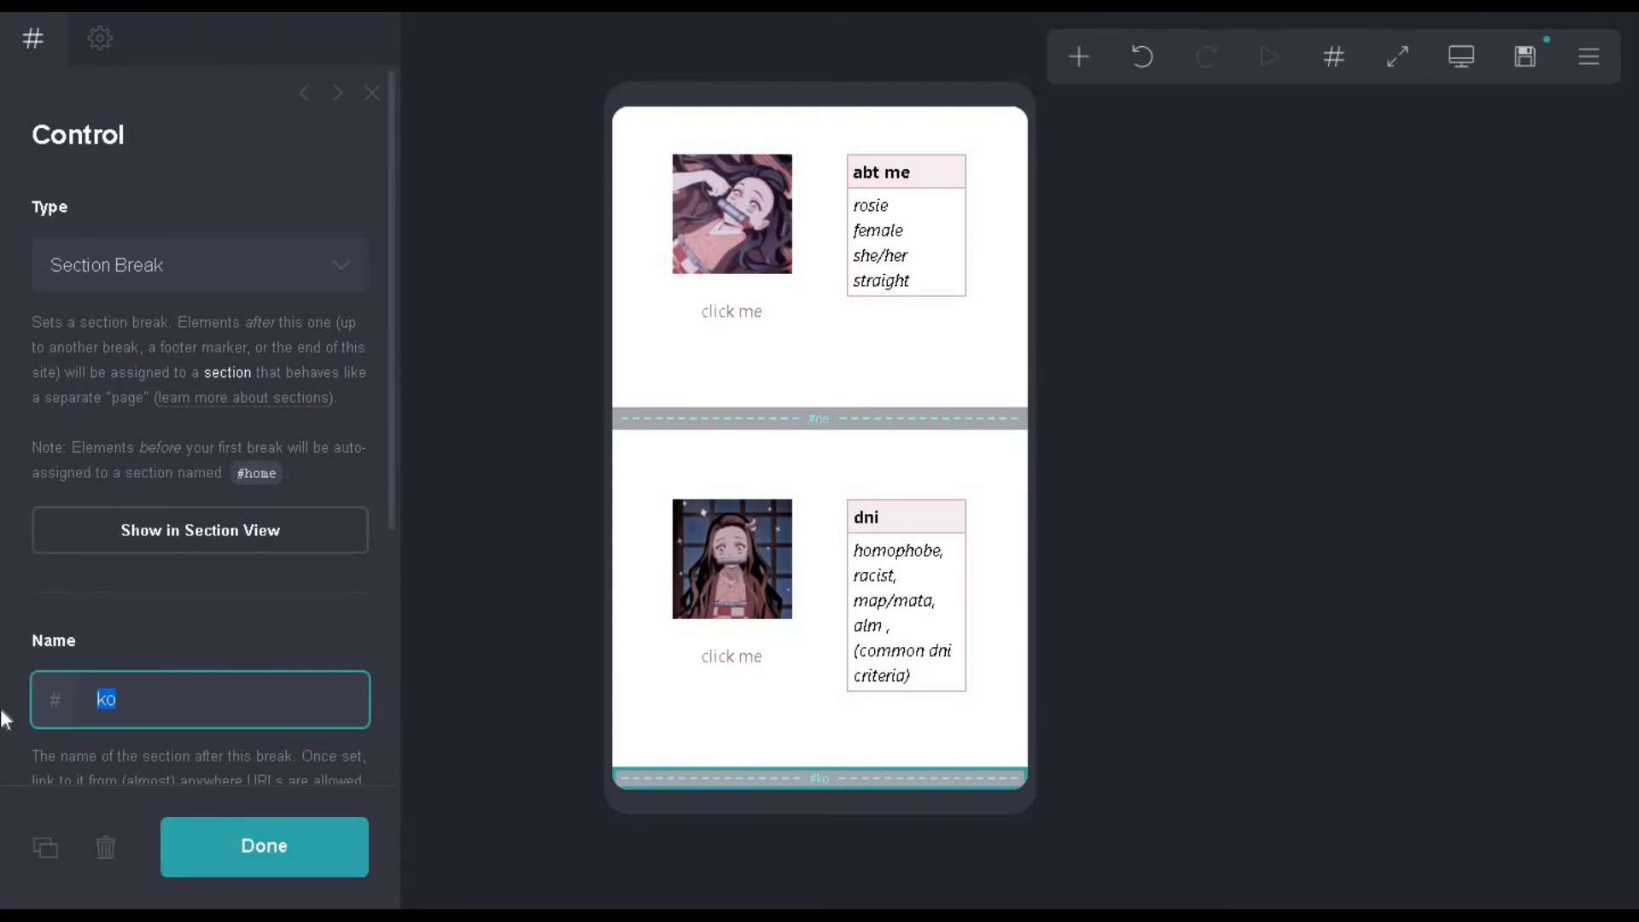
pyautogui.click(304, 843)
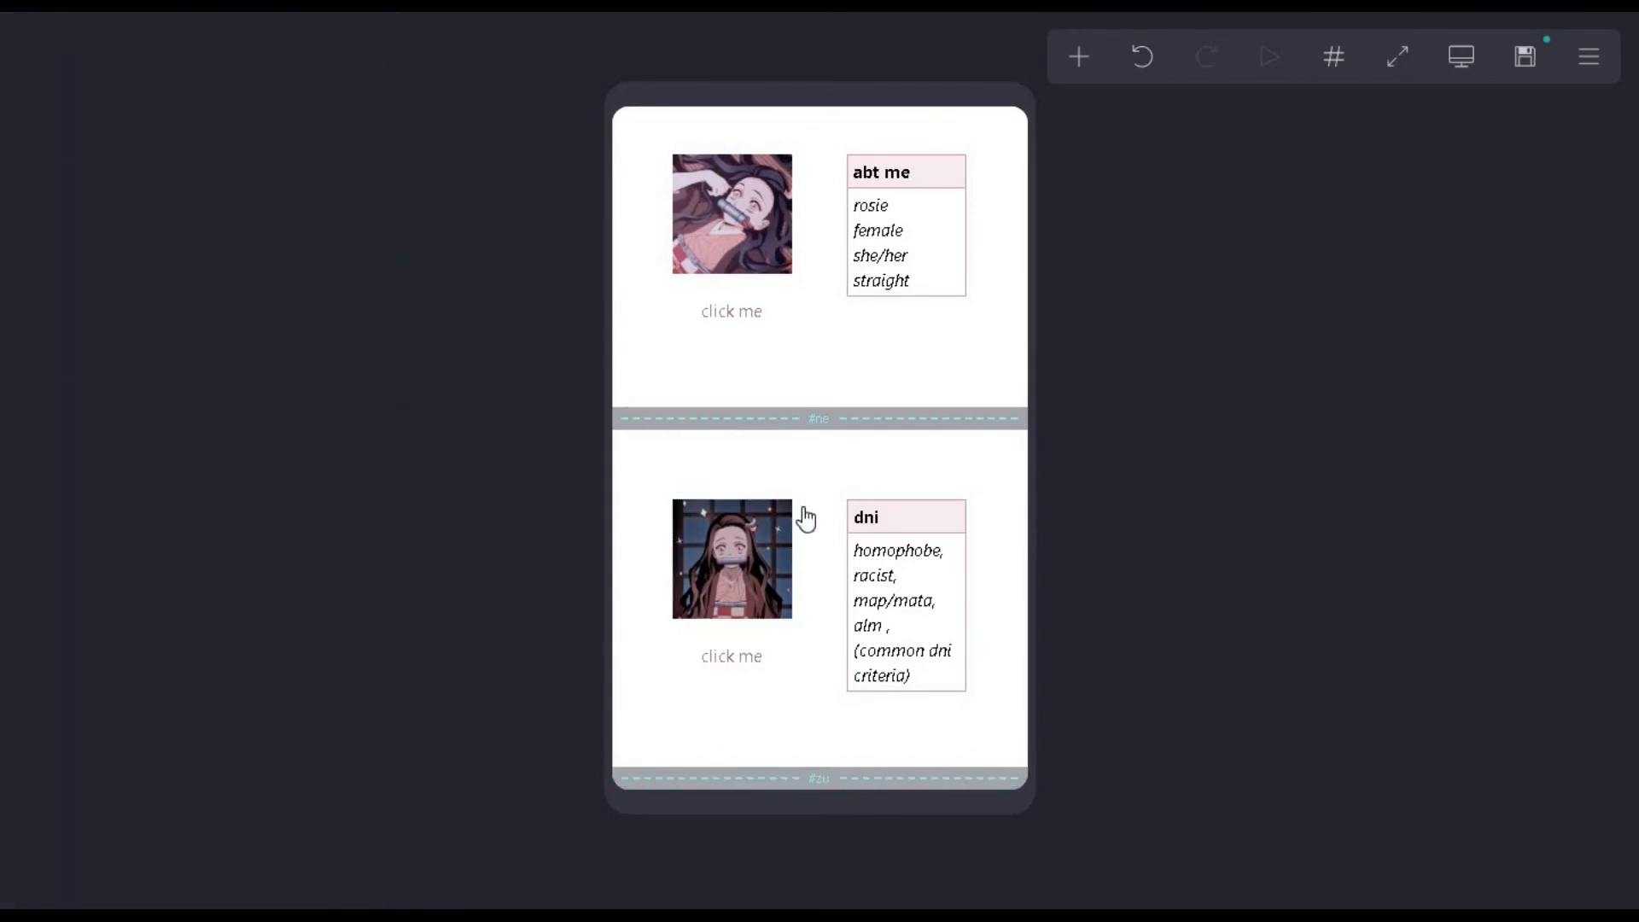
# - Duplicate the container with the dni table and place the copy below the #zu section break
pyautogui.click(652, 479)
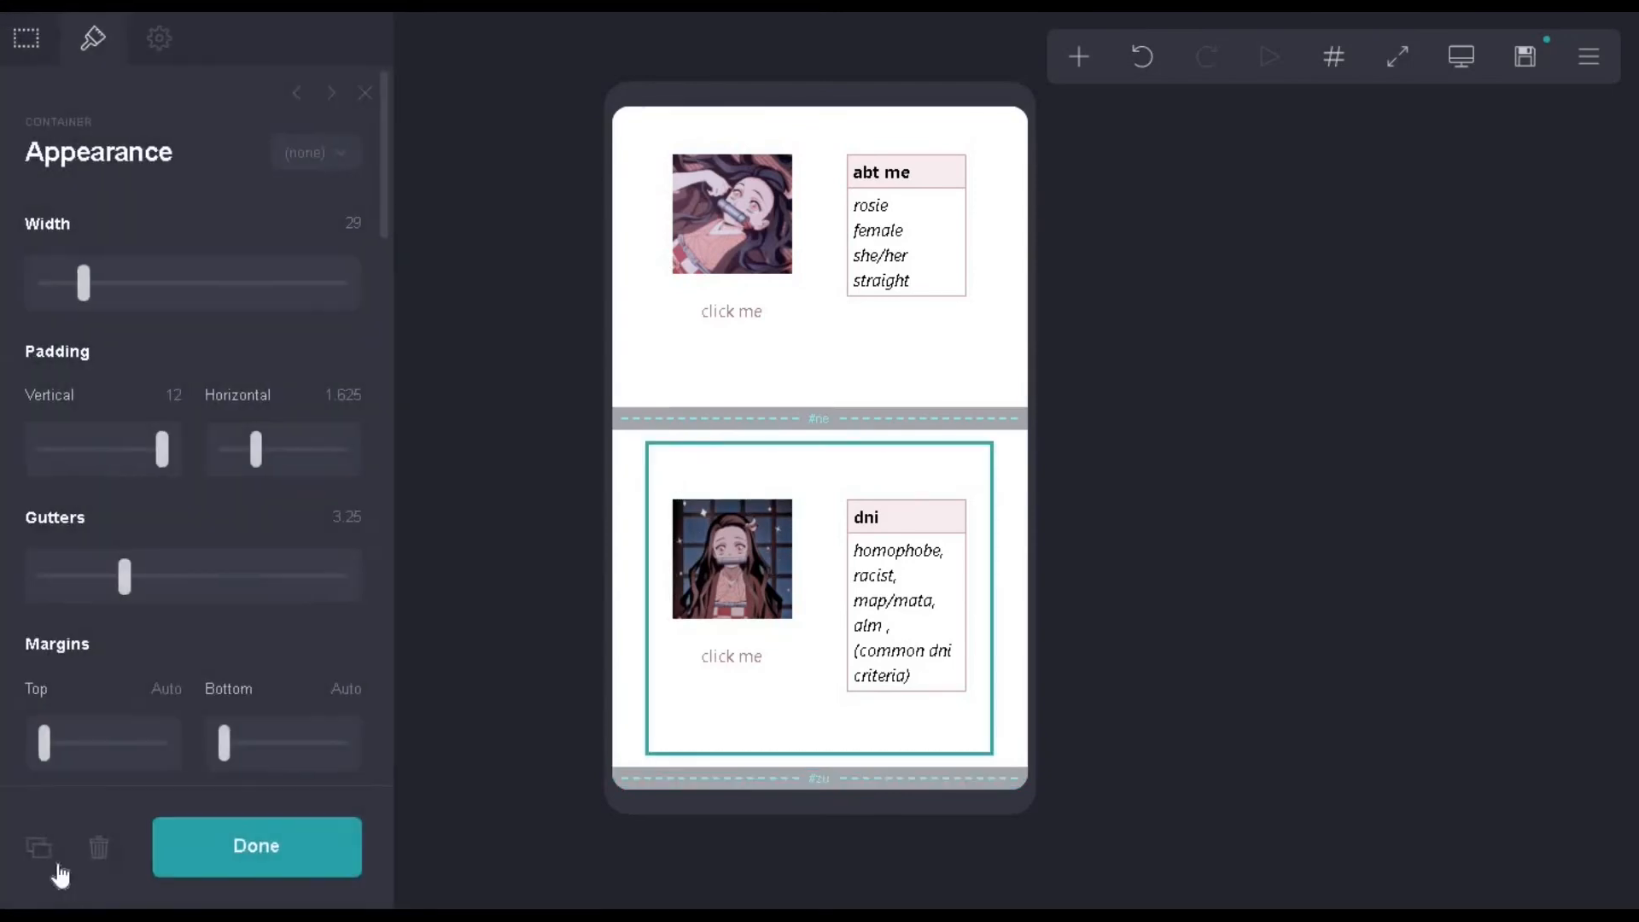
pyautogui.click(45, 847)
pyautogui.scroll(-3, 867, 516)
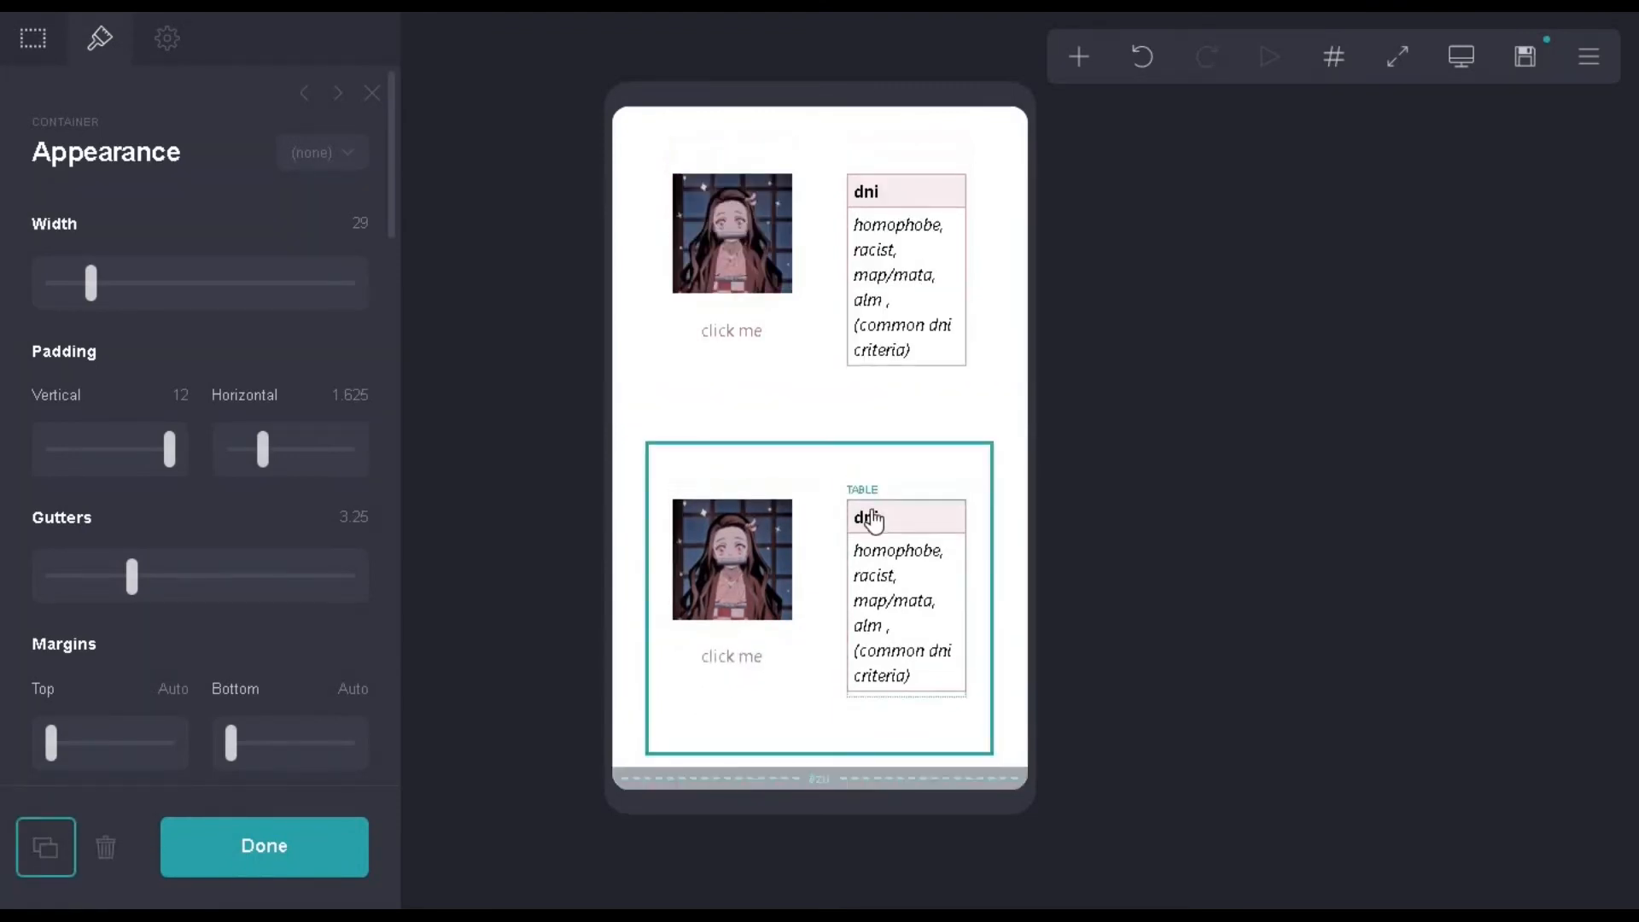
pyautogui.moveTo(820, 784); pyautogui.dragTo(828, 795)
# - Display the #zu section alone and set its table heading to comforts
pyautogui.click(1334, 57)
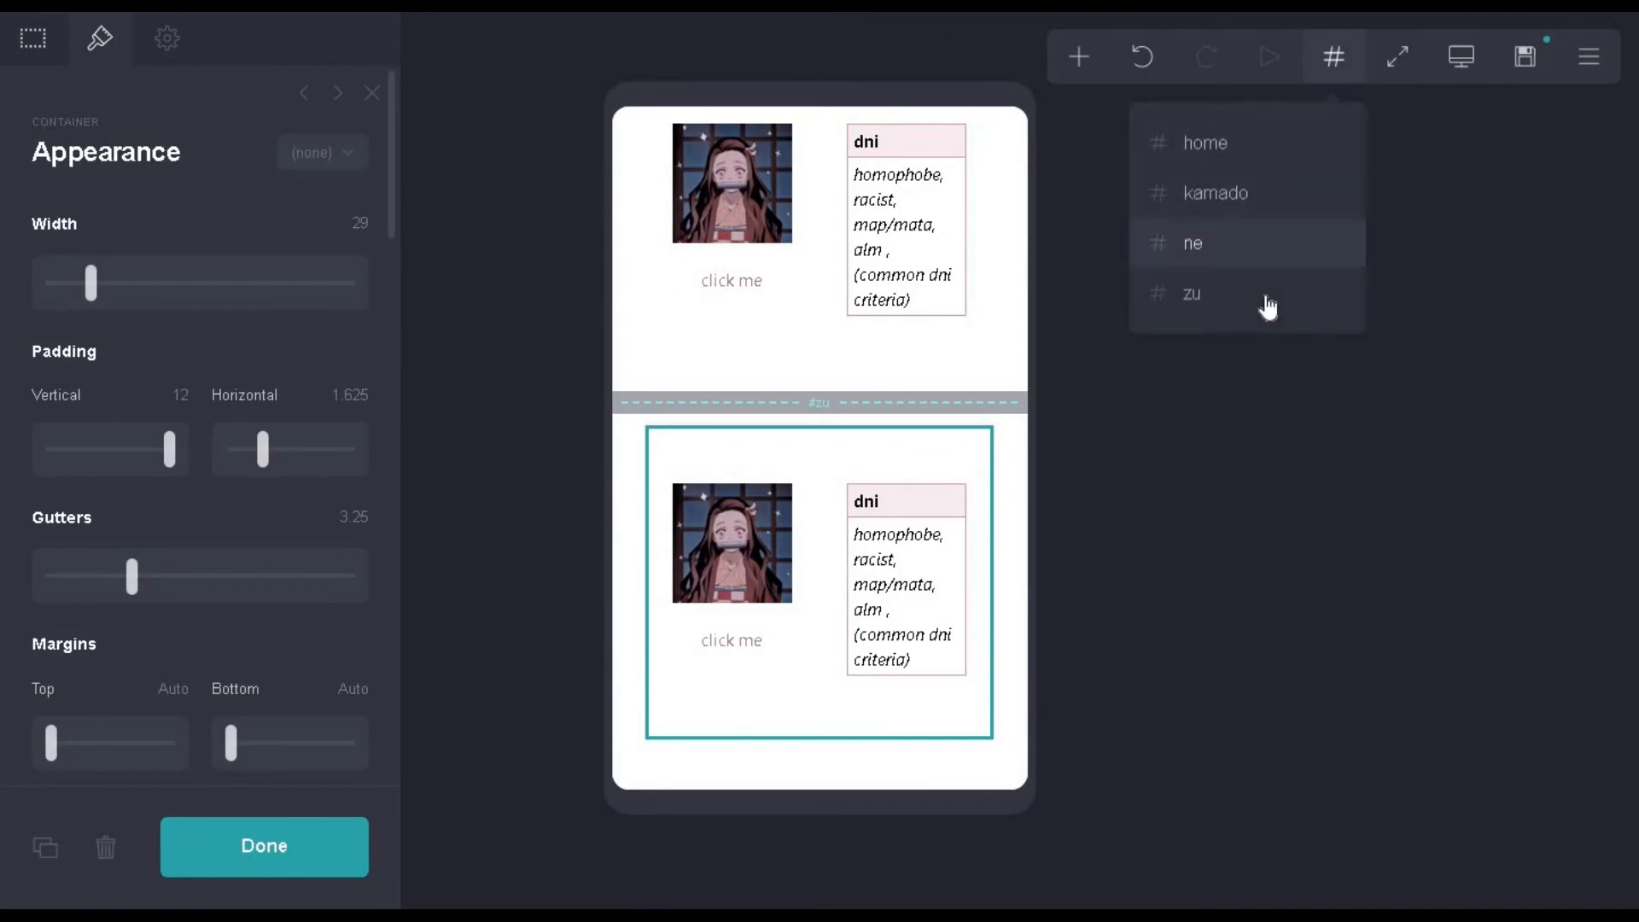
pyautogui.click(1213, 296)
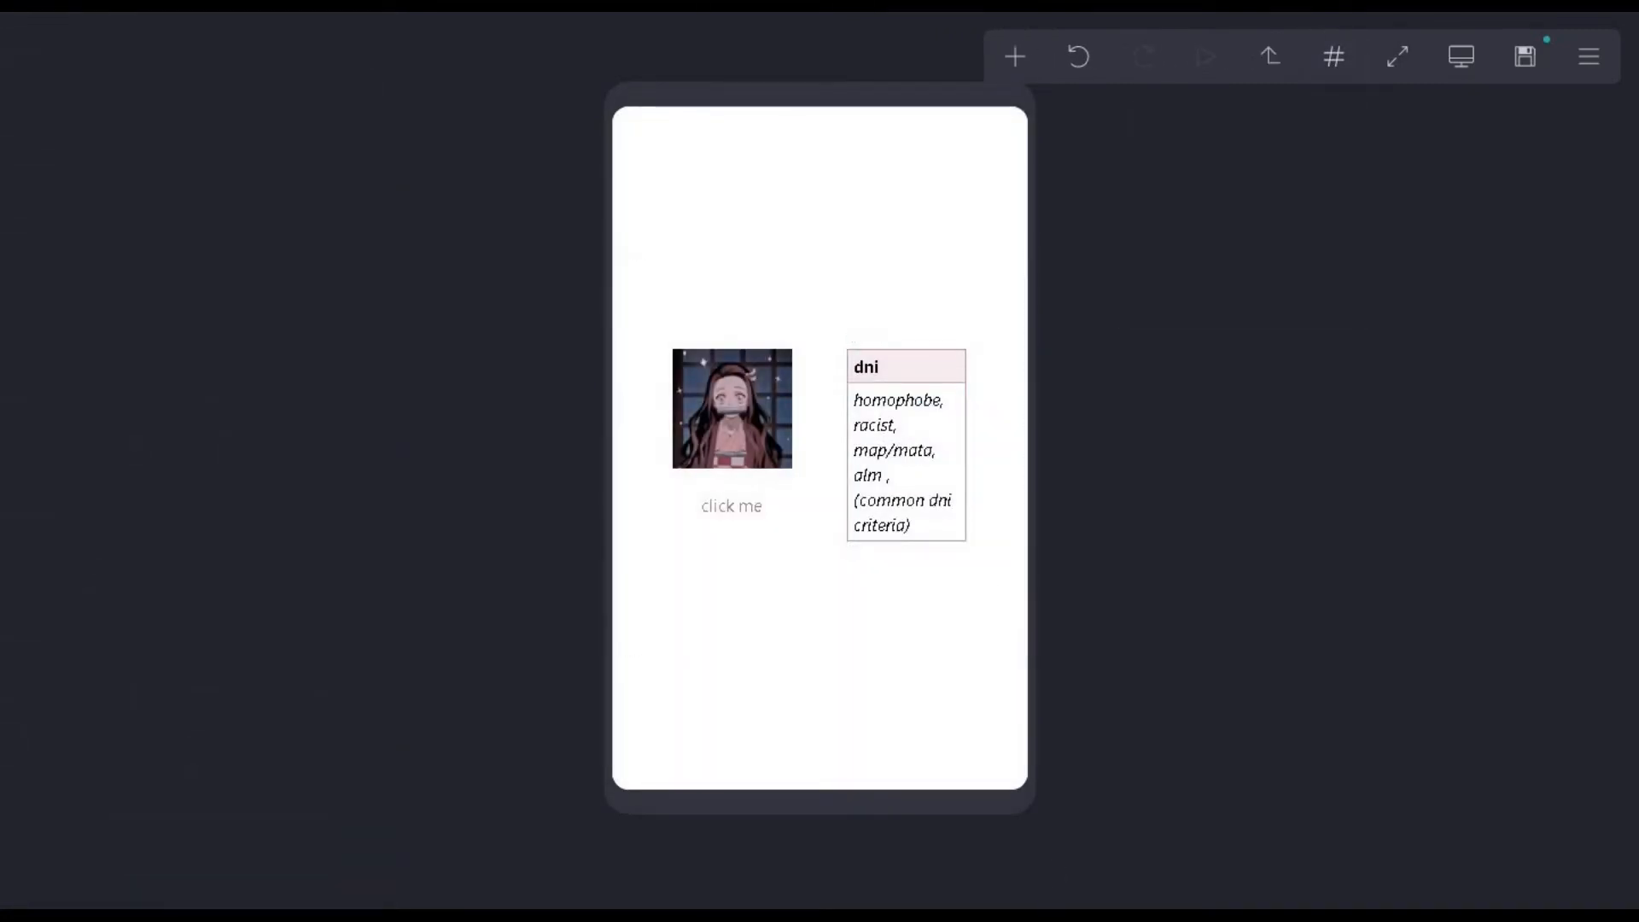
pyautogui.hotkey('alt', 'Tab')
pyautogui.click(886, 447)
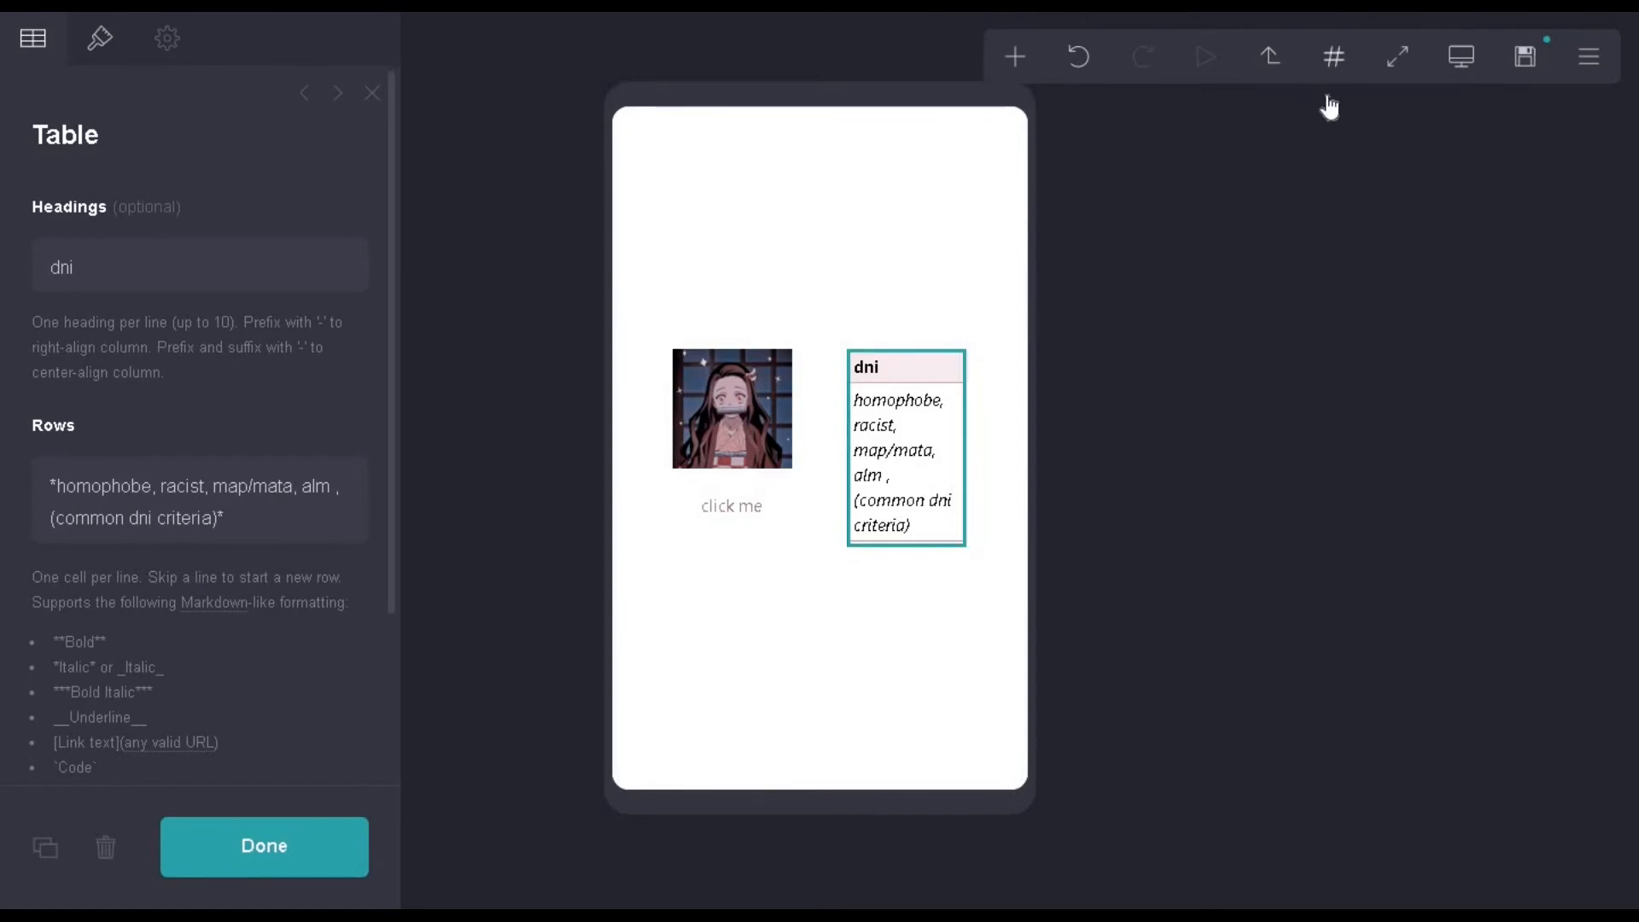
pyautogui.click(1334, 58)
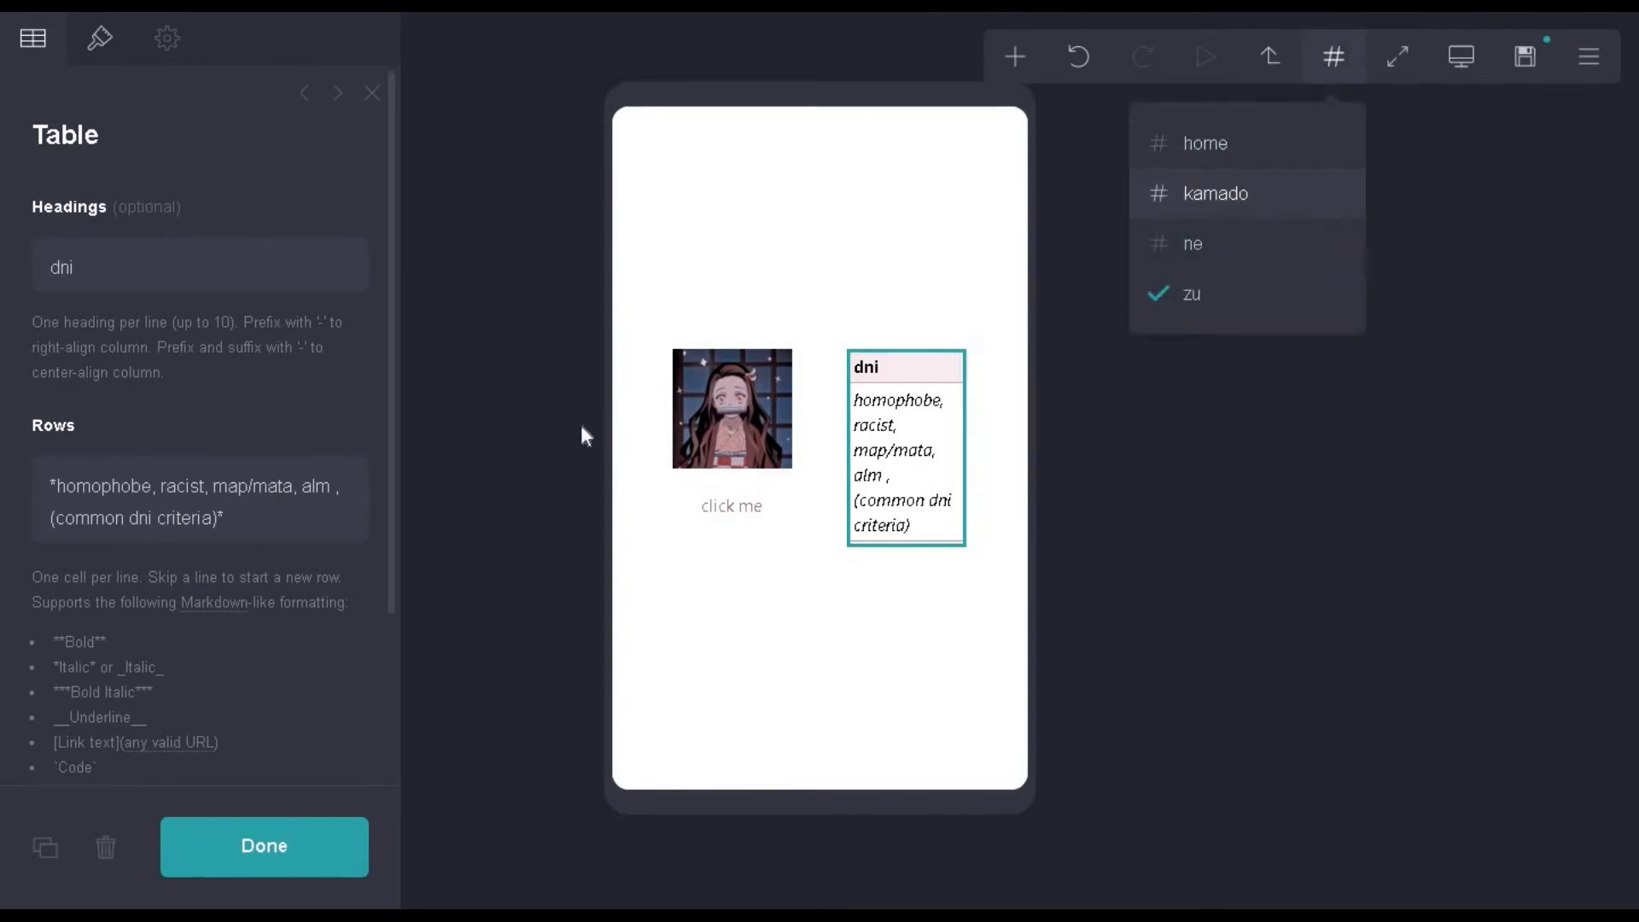
pyautogui.click(184, 268)
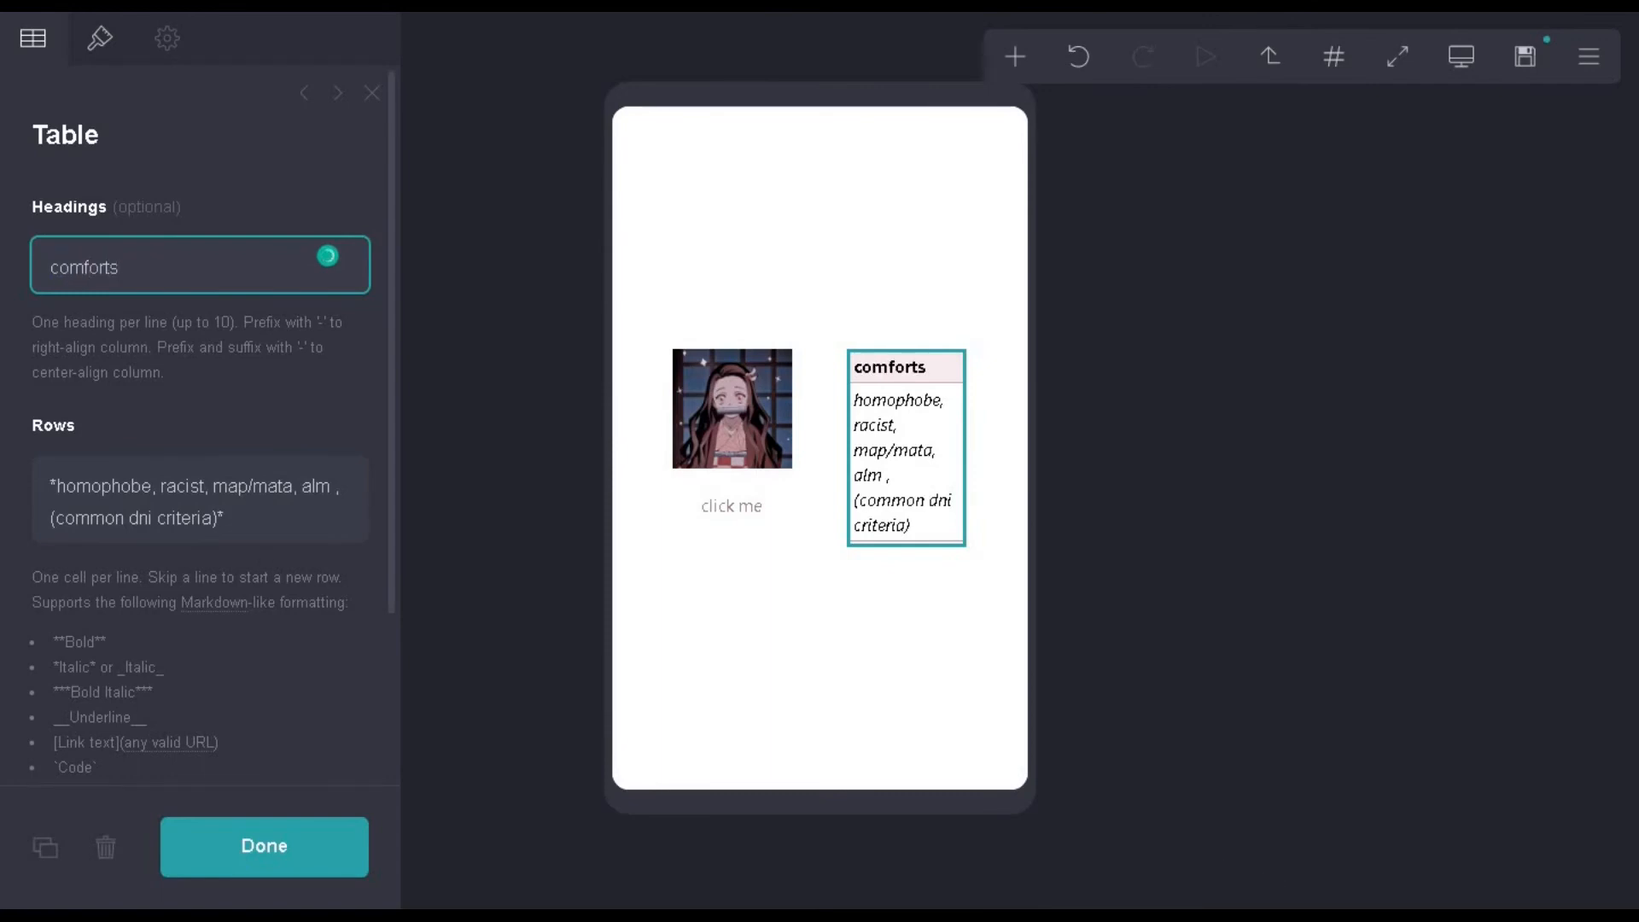
# - Replace the comforts table's rows with "*nezuko, monomi, bingus*" copied from the sticky note
pyautogui.hotkey('alt', 'Tab')
pyautogui.tripleClick(1253, 596)
pyautogui.rightClick(1252, 599)
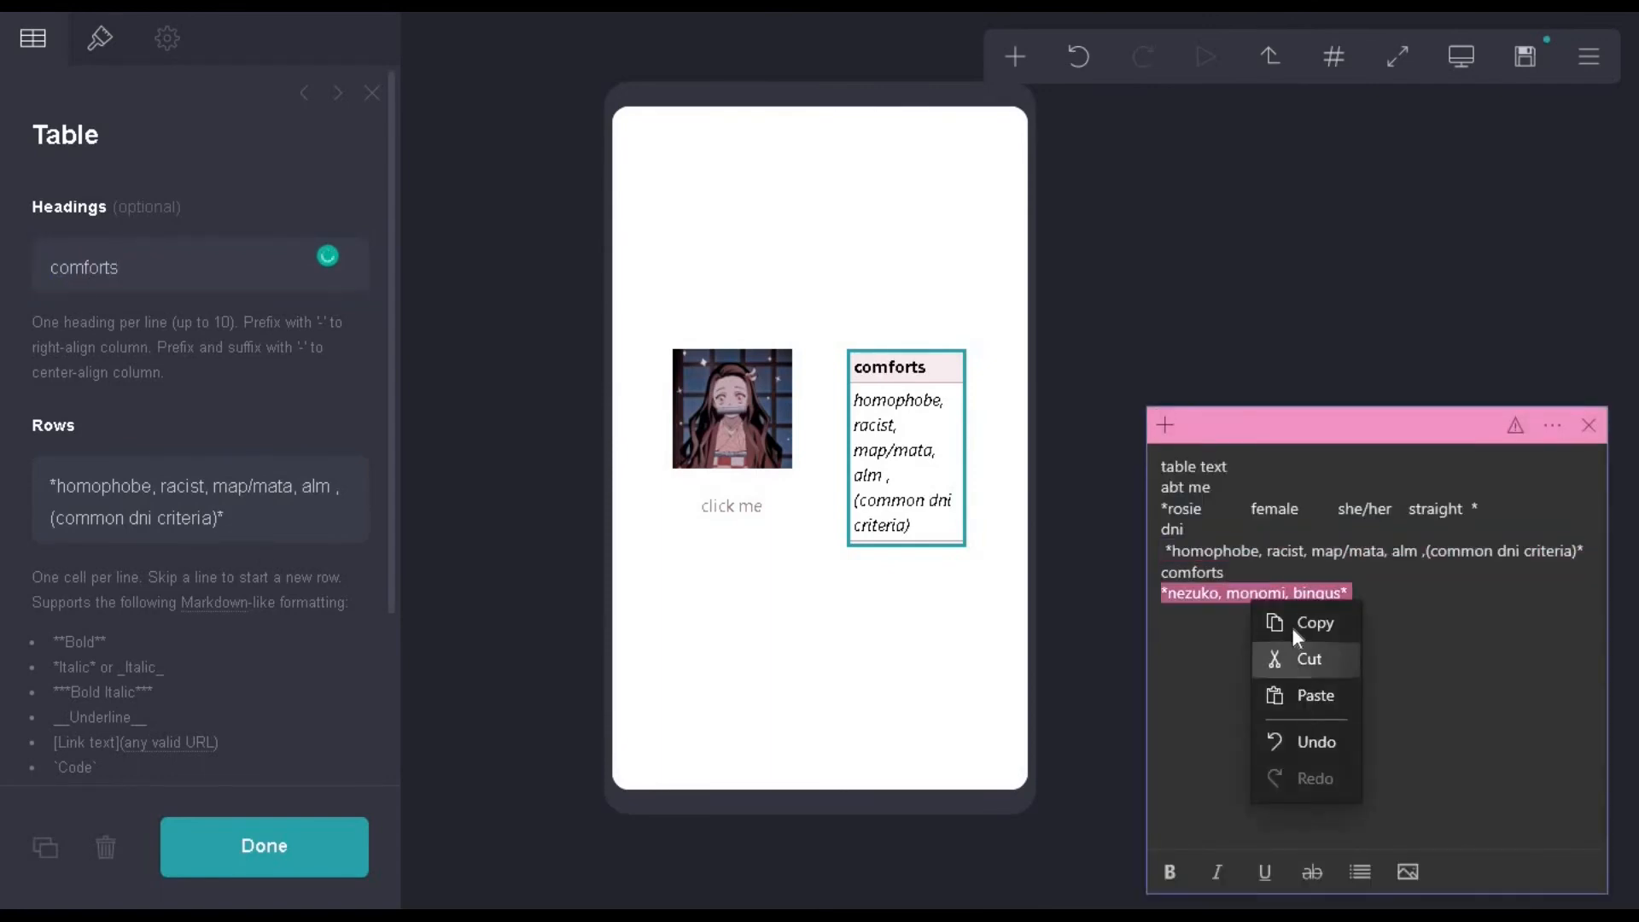
pyautogui.click(1302, 623)
pyautogui.hotkey('alt', 'Tab')
pyautogui.hotkey('ctrl', 'a')
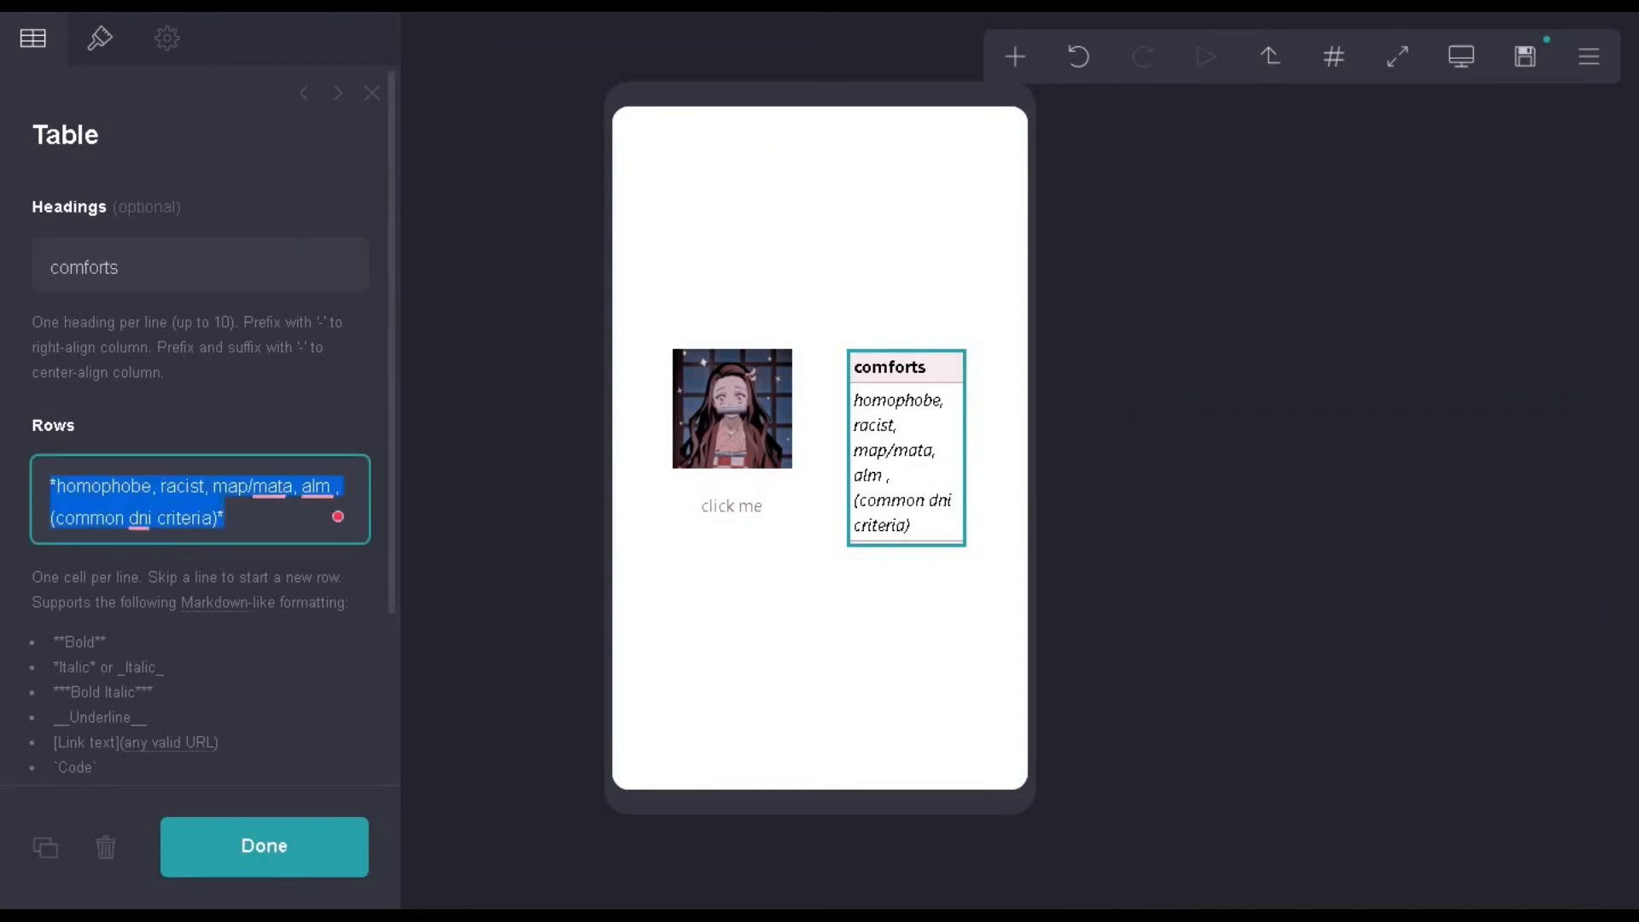
pyautogui.hotkey('ctrl', 'v')
# - Replace the image beside the comforts table with the close-up Nezuko picture, extending the crop over the whole picture
pyautogui.click(732, 412)
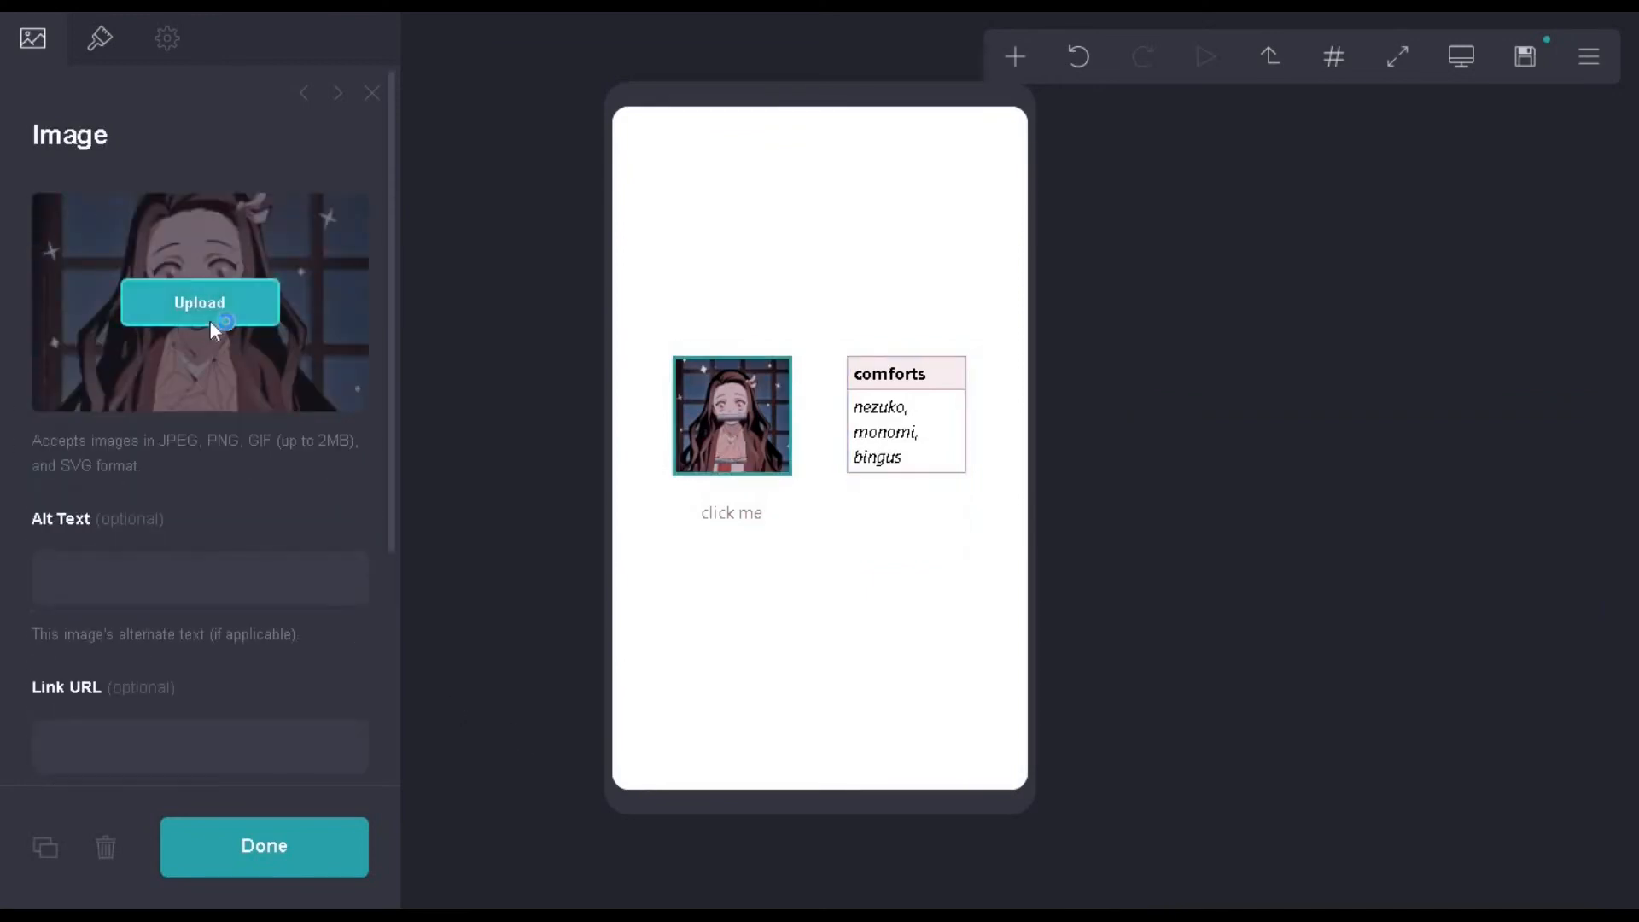
pyautogui.click(200, 307)
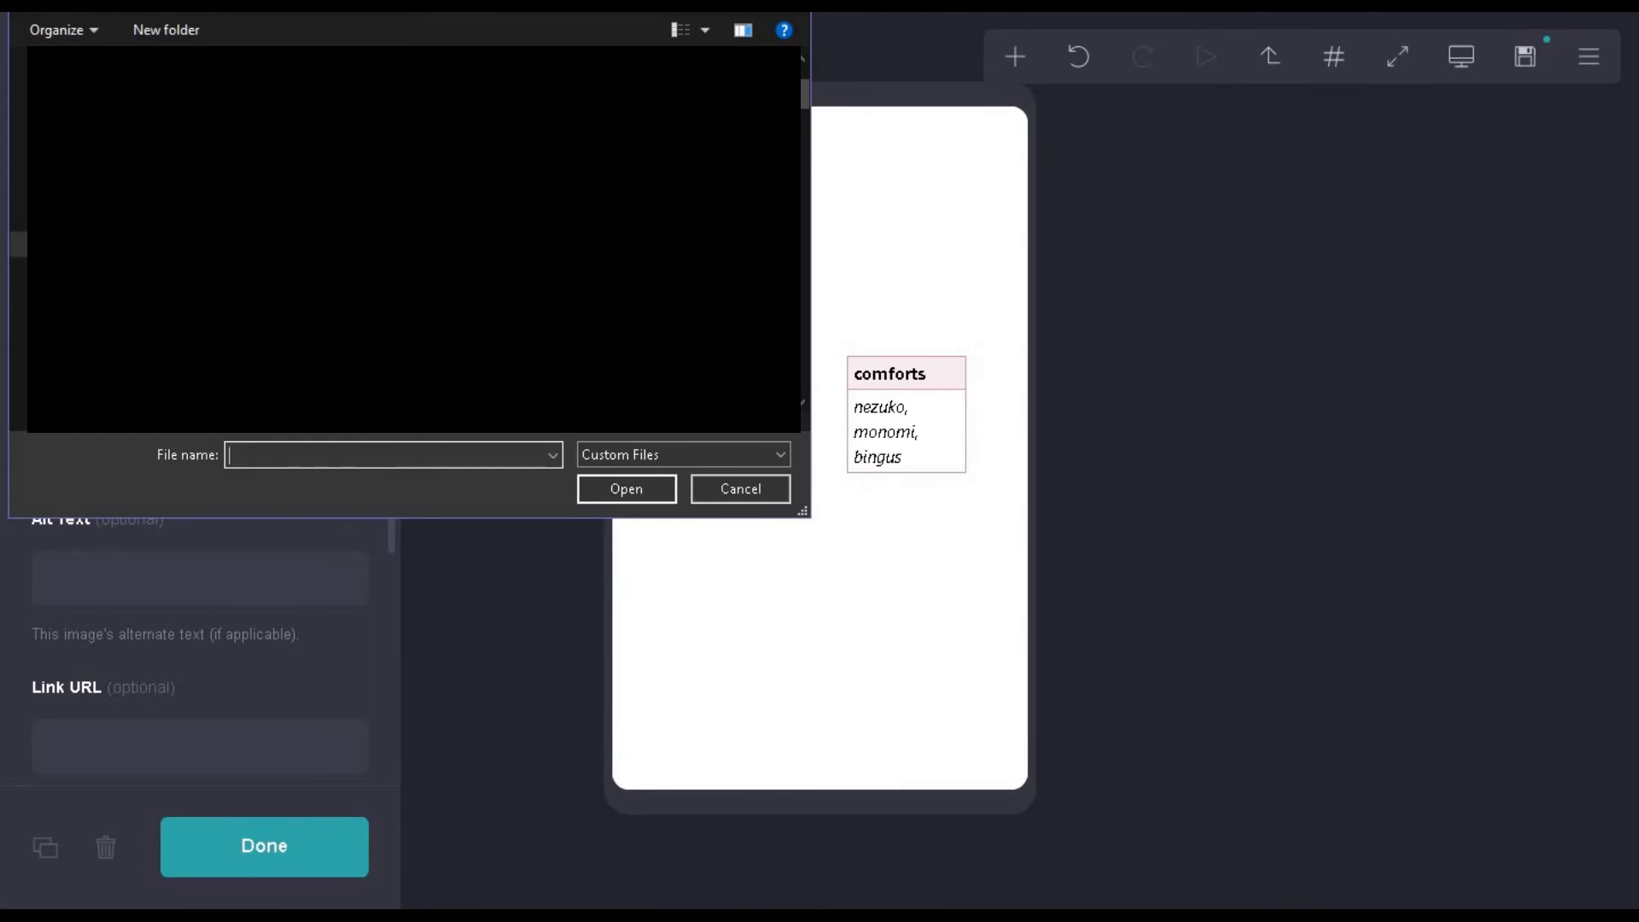
pyautogui.doubleClick(478, 239)
pyautogui.moveTo(832, 512); pyautogui.dragTo(624, 465)
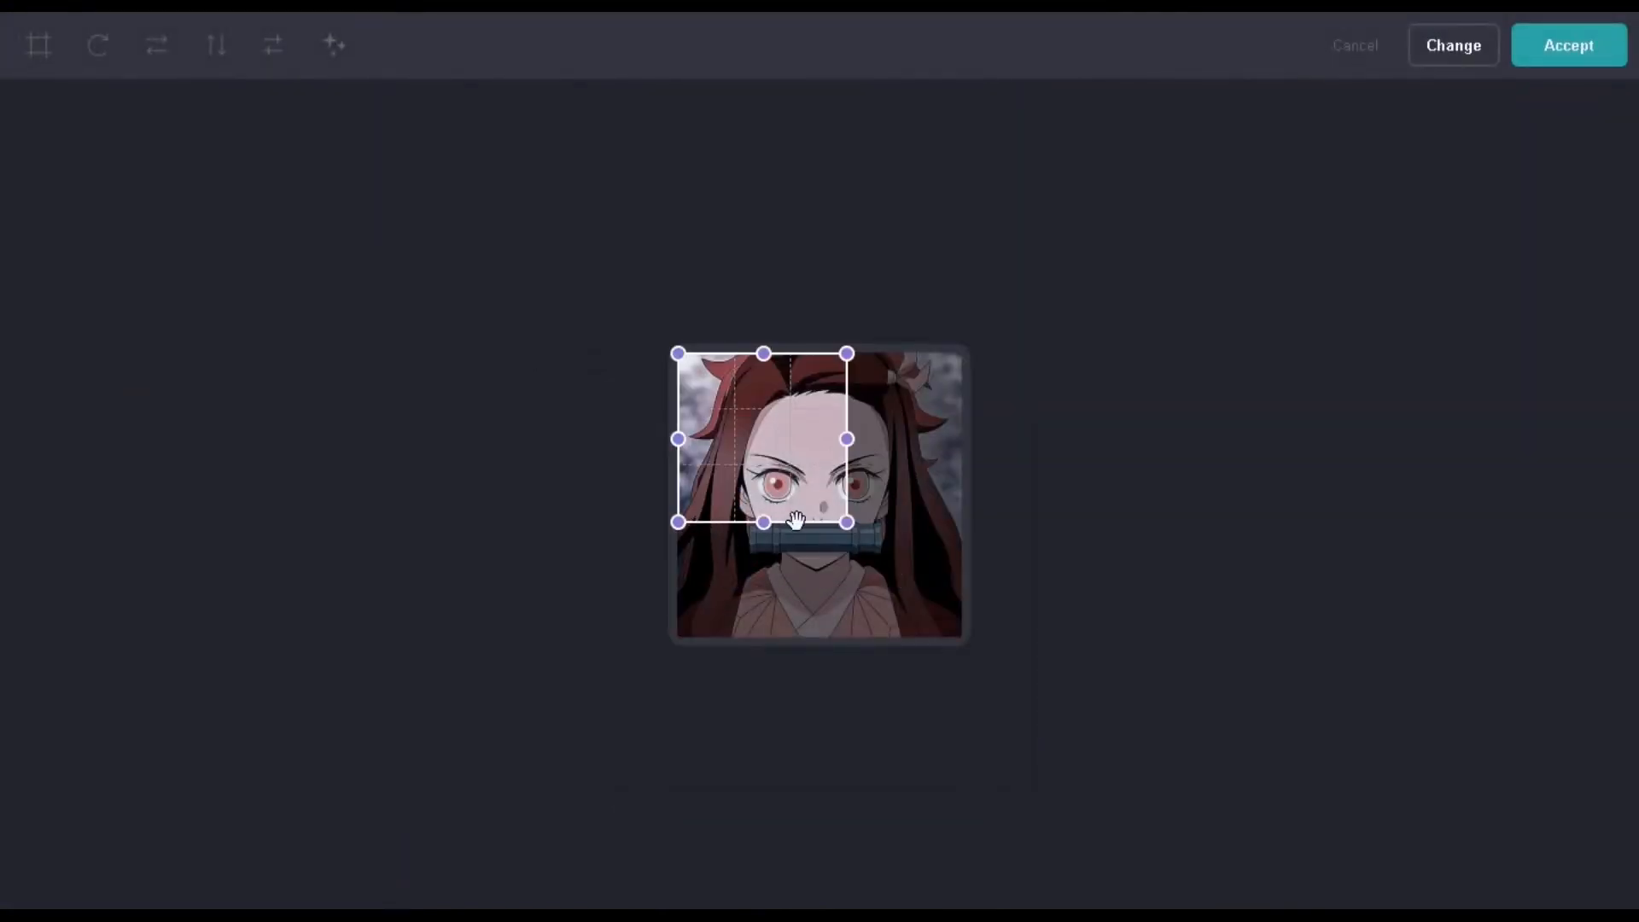
pyautogui.moveTo(847, 523); pyautogui.dragTo(961, 636)
pyautogui.click(1573, 51)
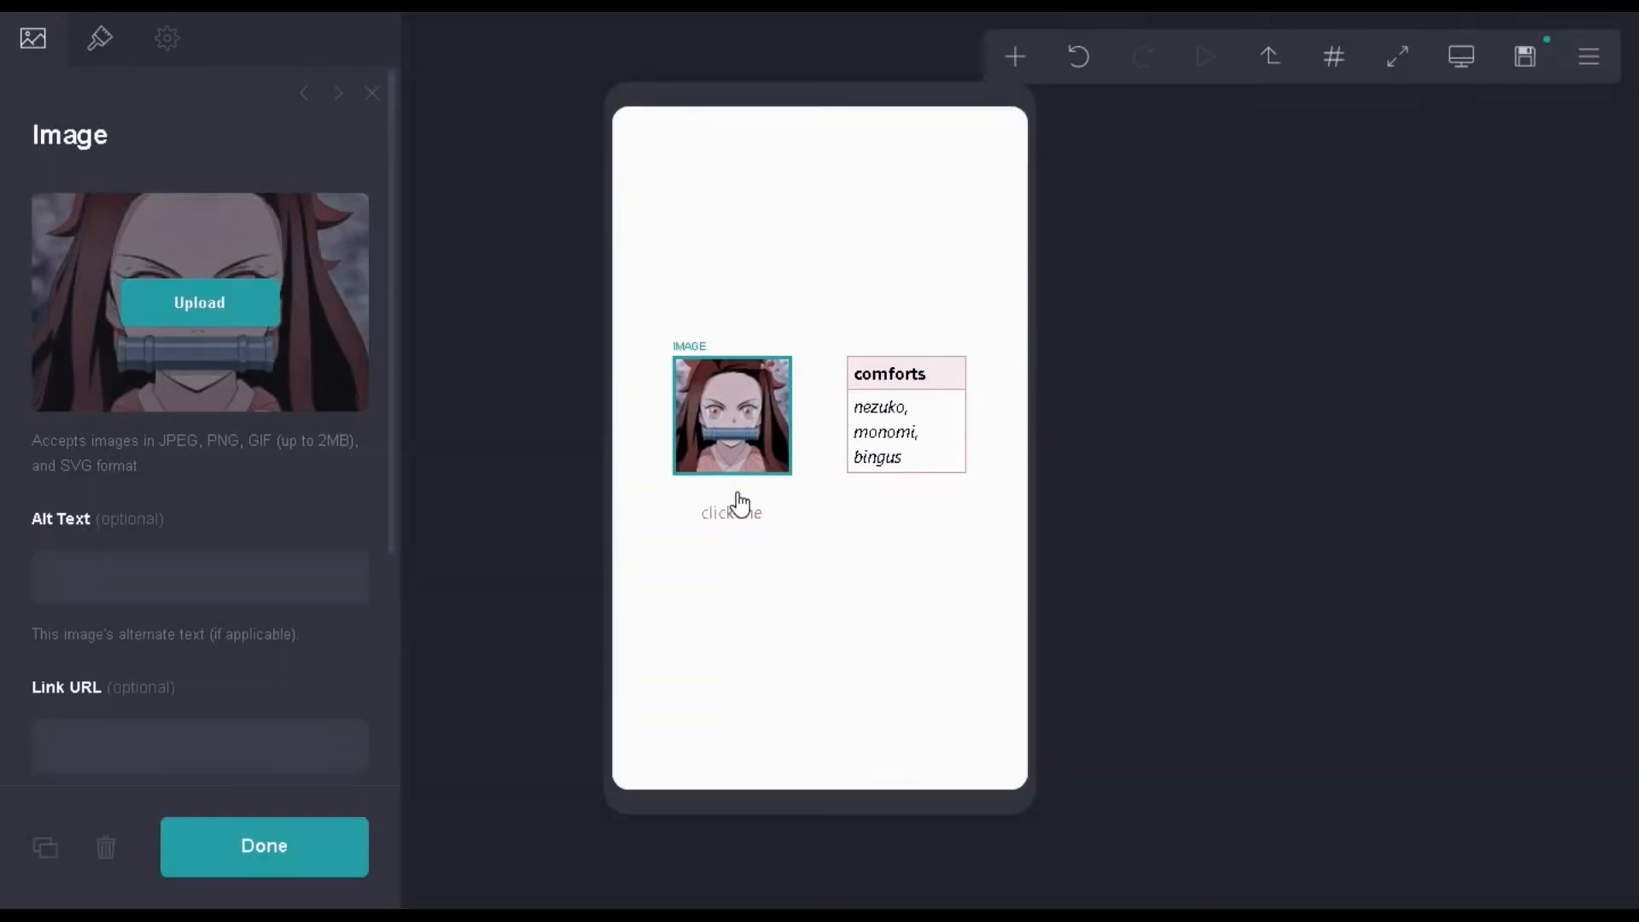
# - Change the URL of the click me button in the #zu section to #ko
pyautogui.click(734, 517)
pyautogui.click(1323, 71)
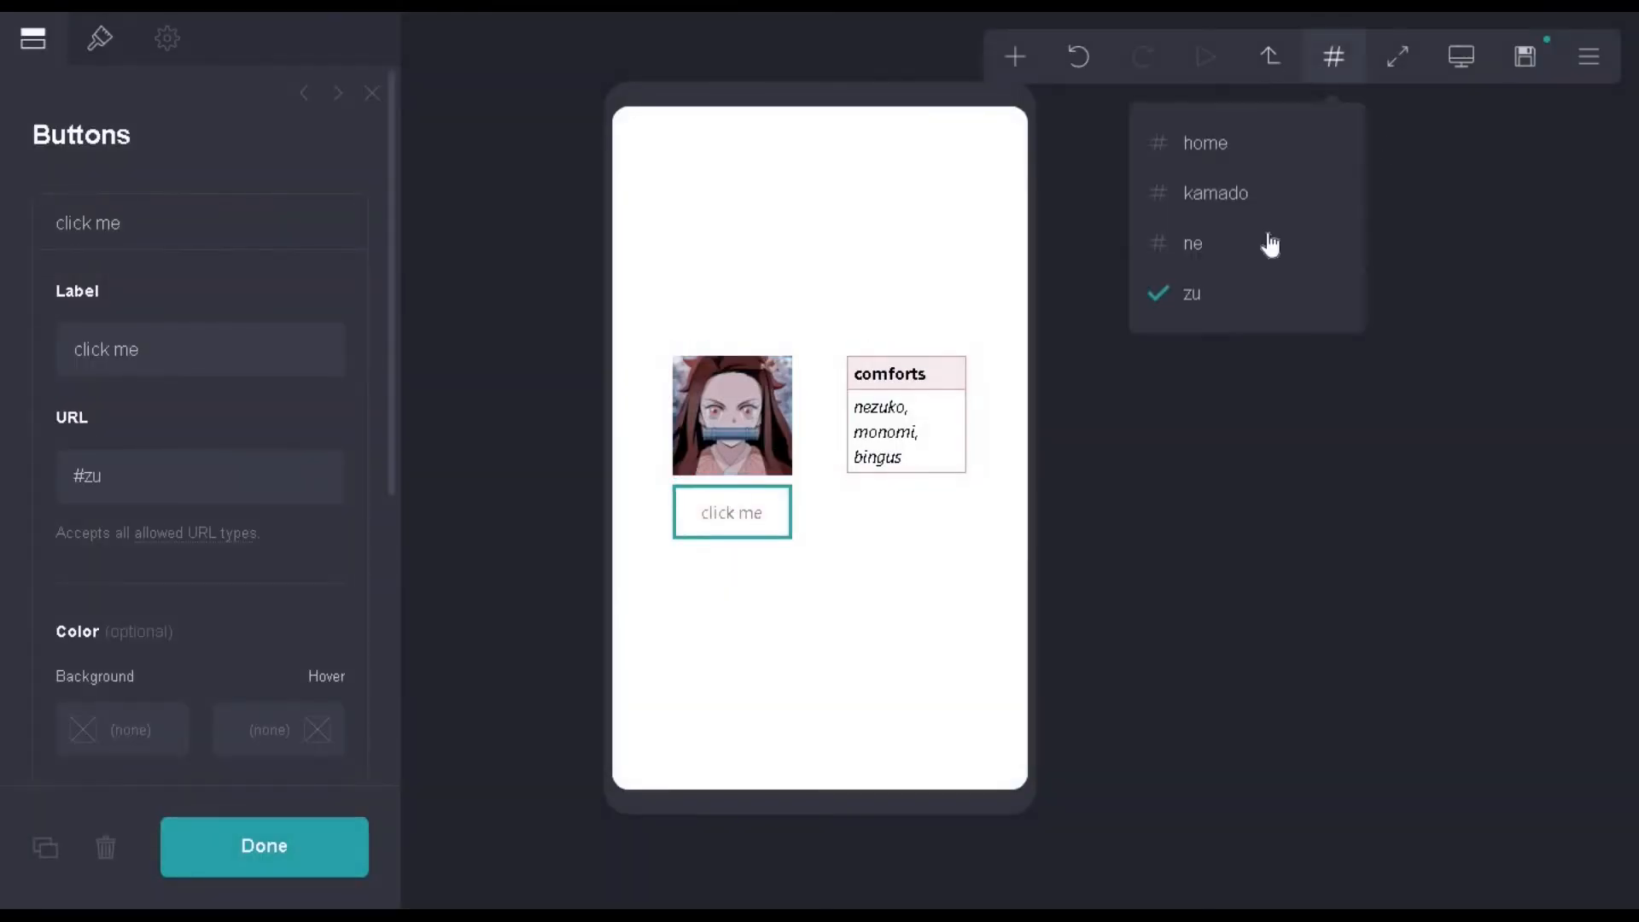
pyautogui.click(1339, 43)
pyautogui.click(196, 482)
pyautogui.hotkey('ctrl', 'a')
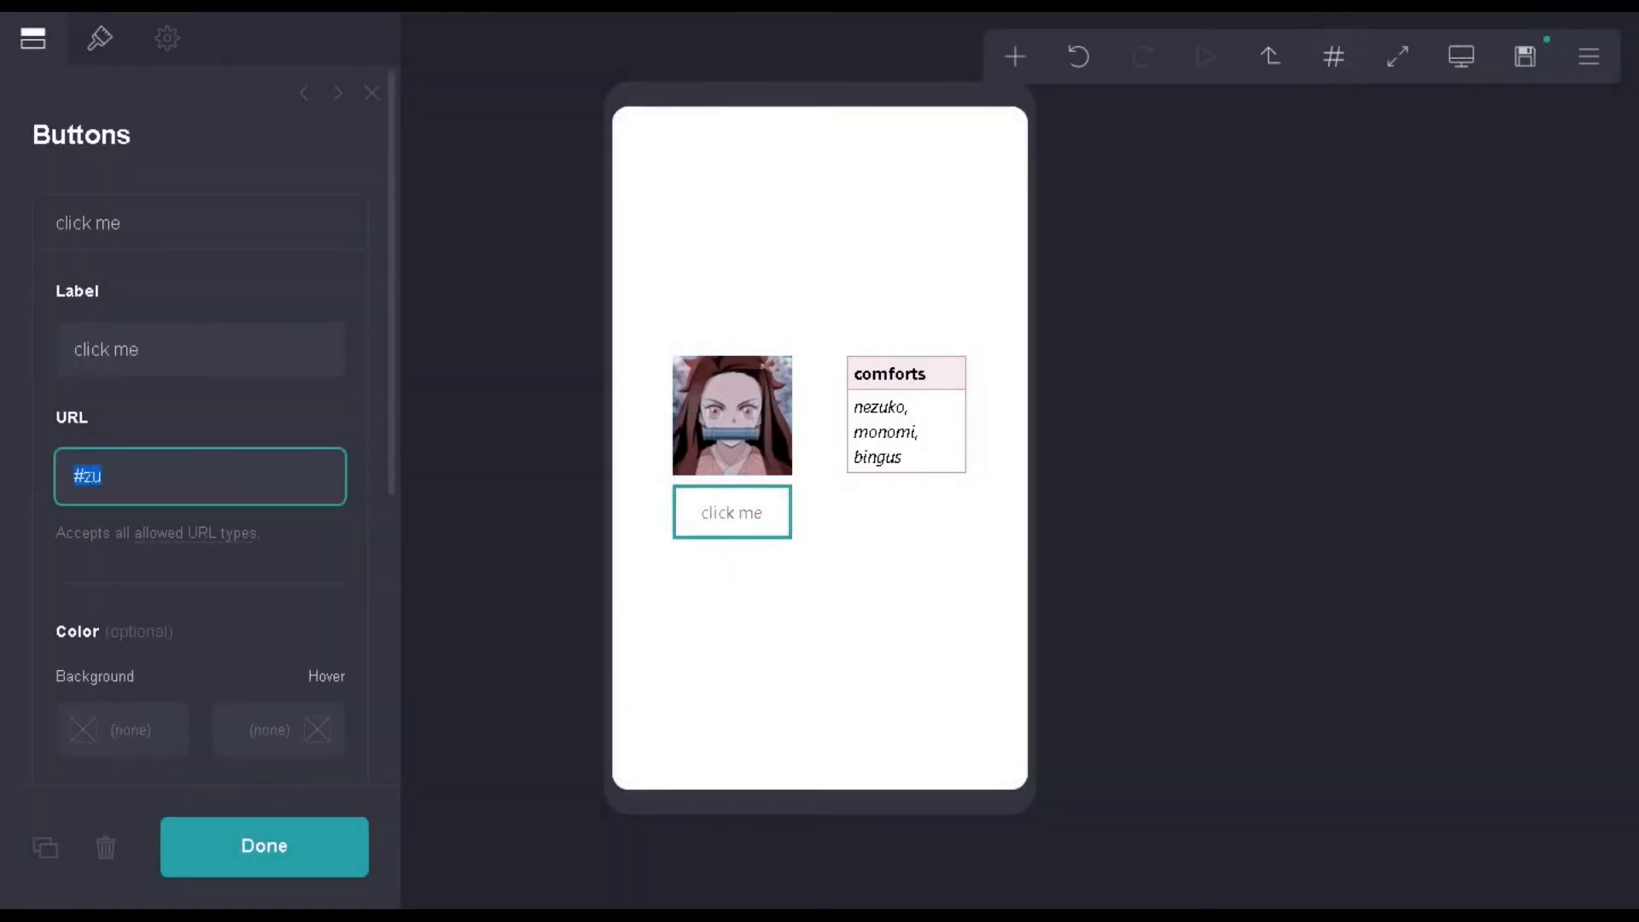
pyautogui.write('ko')
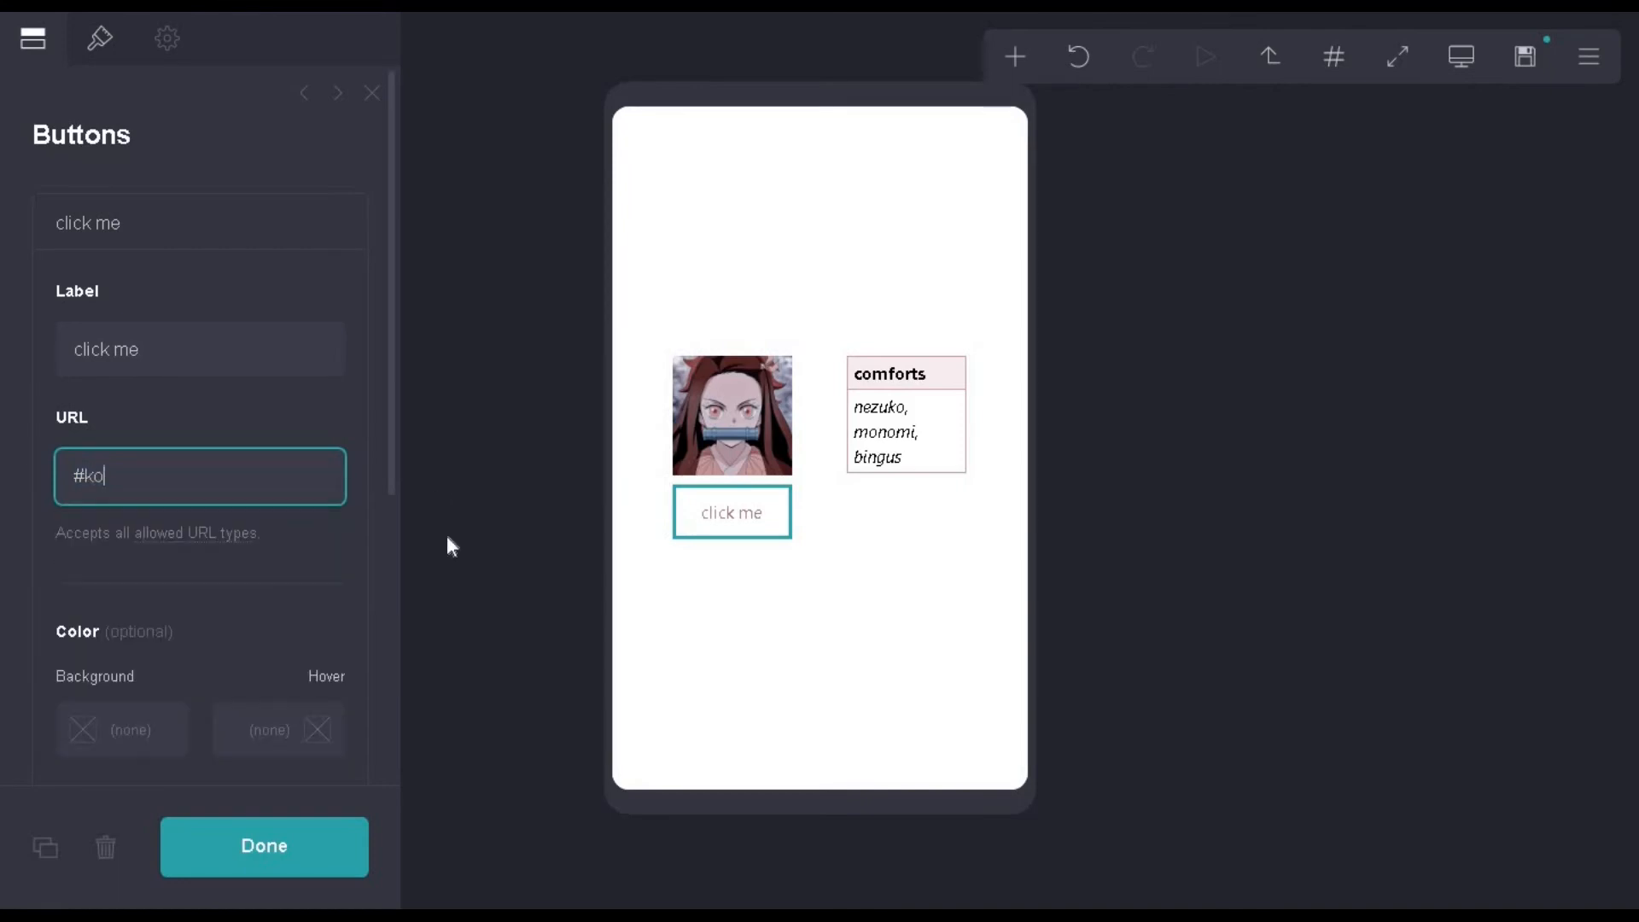
pyautogui.click(274, 856)
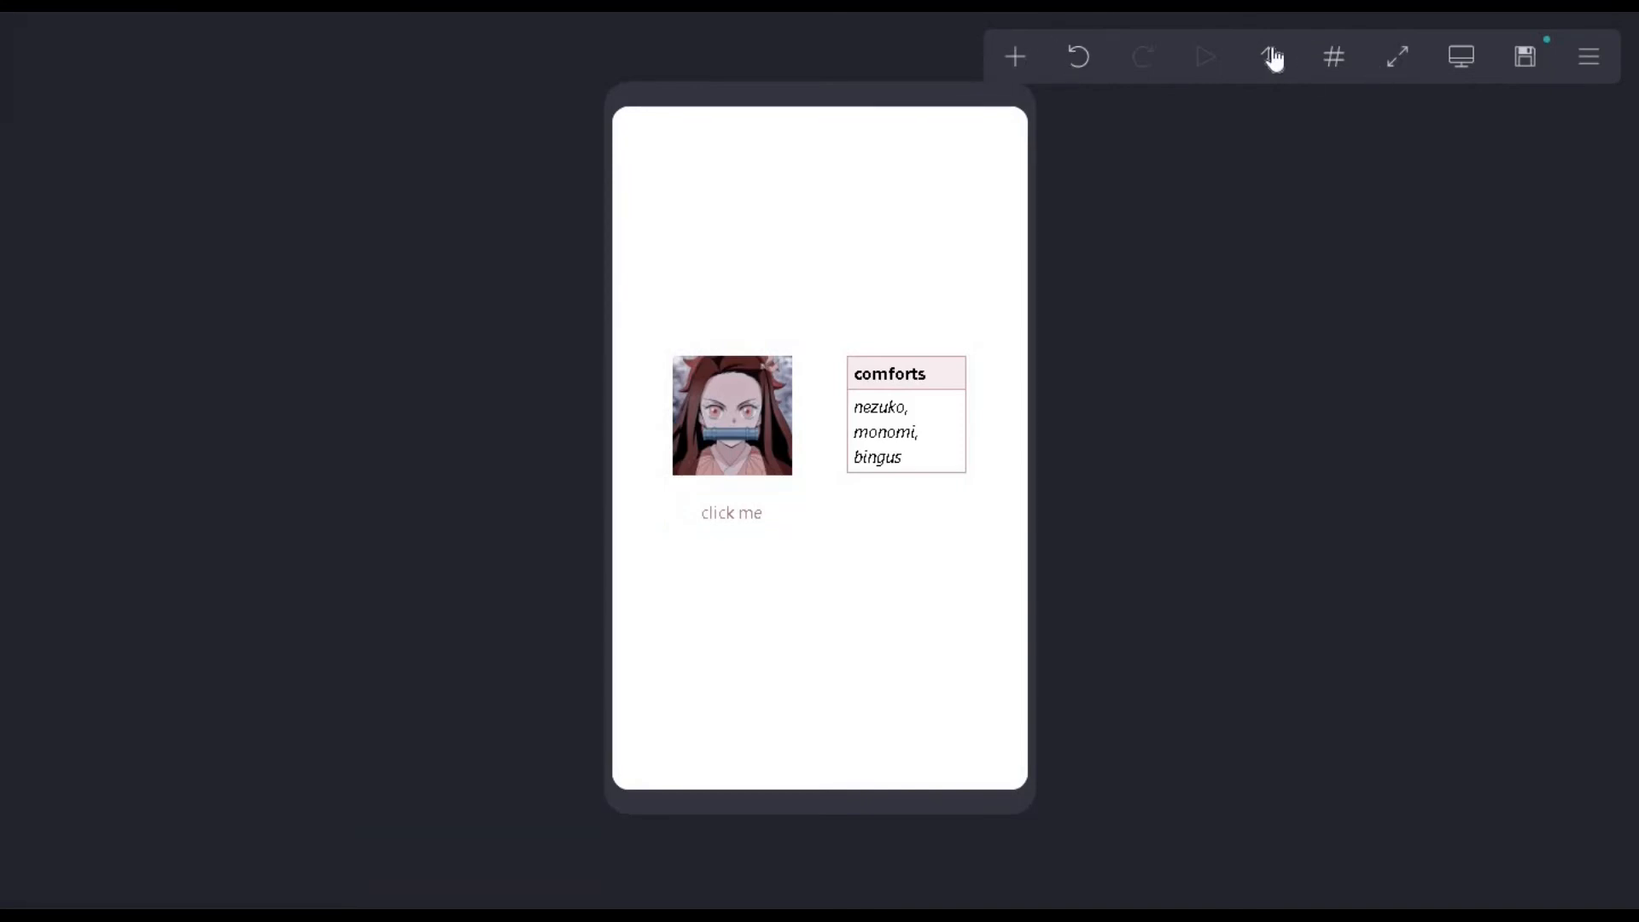
# - Add a section break below the comforts container on the full page and name it ko
pyautogui.click(1272, 58)
pyautogui.scroll(-10, 930, 454)
pyautogui.click(1078, 58)
pyautogui.click(1026, 573)
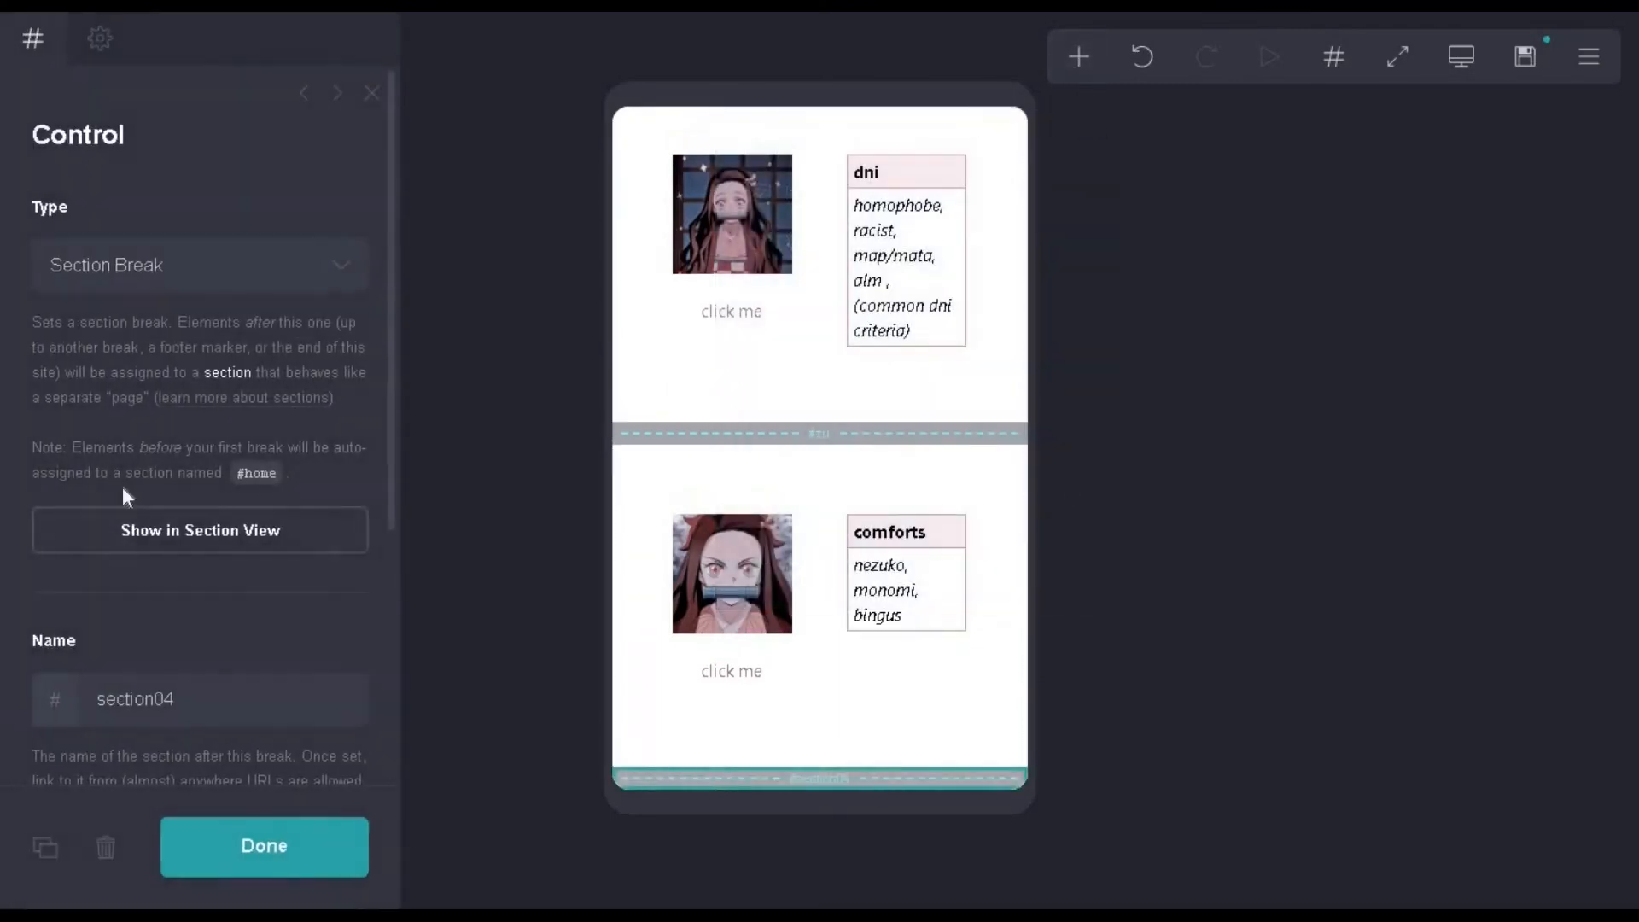
pyautogui.moveTo(202, 697); pyautogui.dragTo(2, 683)
pyautogui.press('BackSpace')
pyautogui.write('ko')
pyautogui.click(265, 853)
# - Check the #ko section on its own and return to the full page view
pyautogui.click(1333, 61)
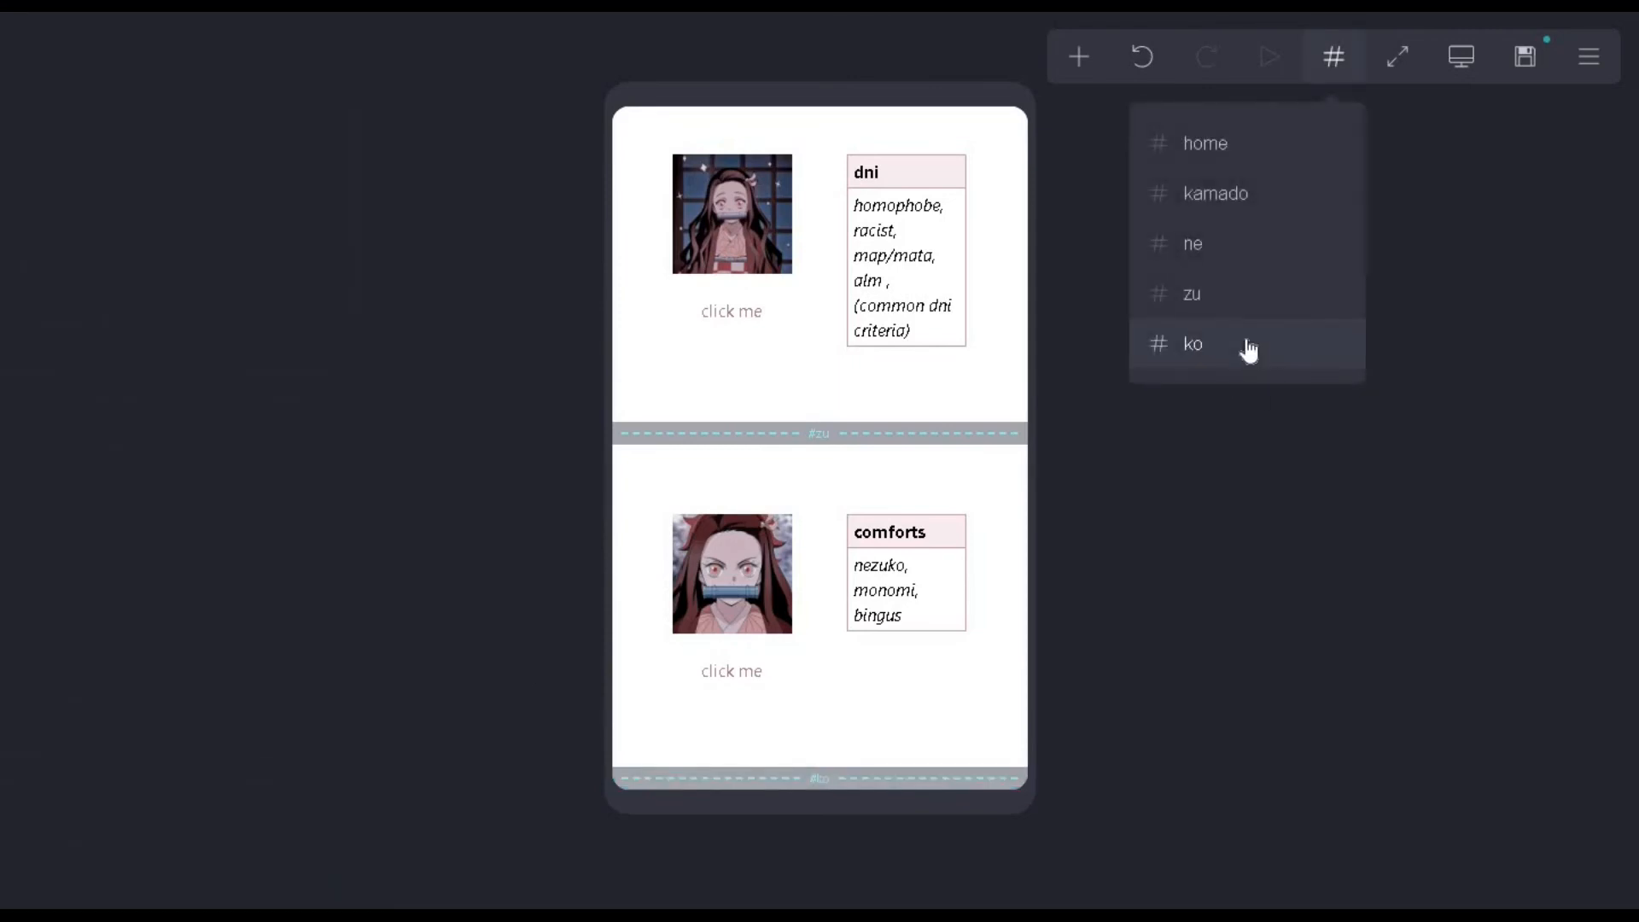
pyautogui.click(1248, 345)
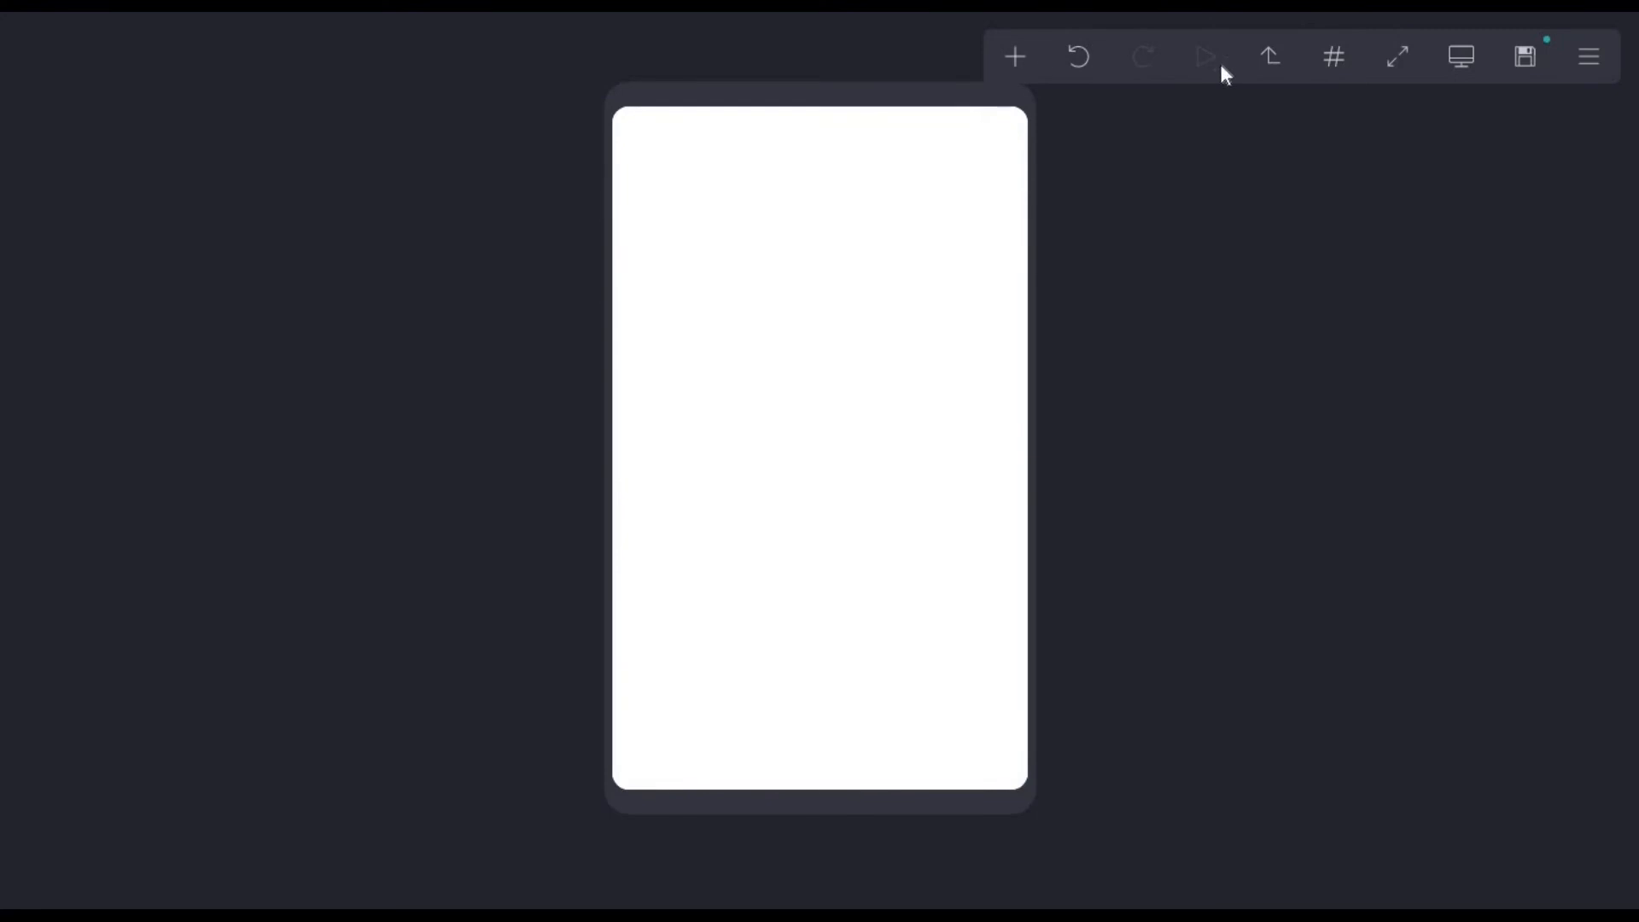
pyautogui.click(1269, 83)
# - Duplicate the container with the comforts table and place the copy below the #ko section break
pyautogui.scroll(-10, 1002, 526)
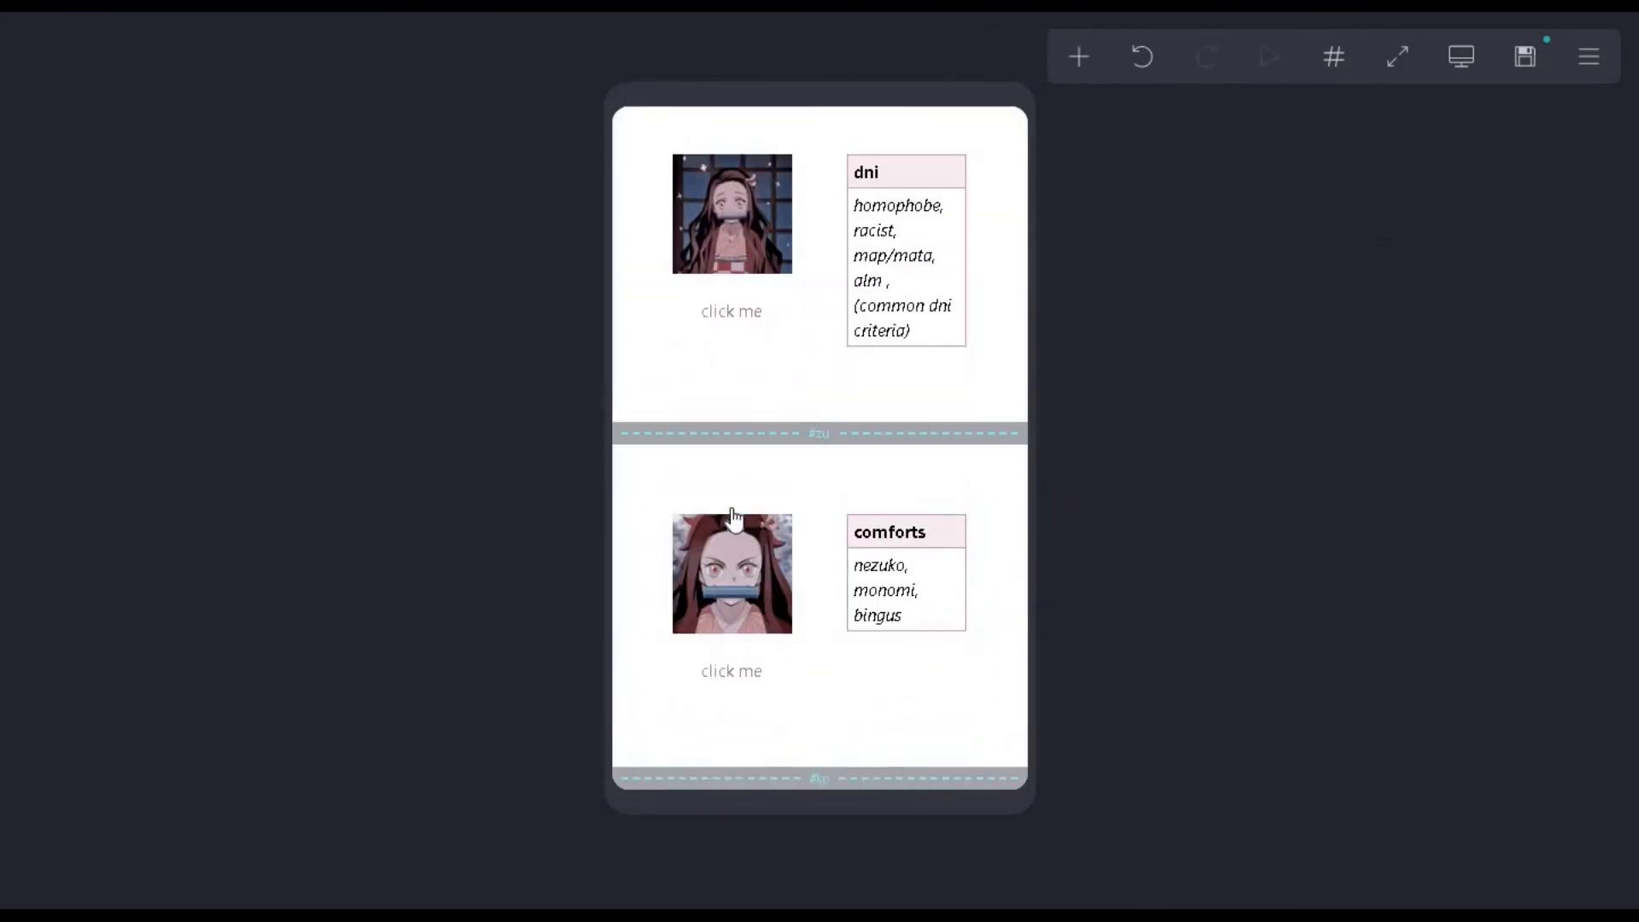
pyautogui.click(709, 485)
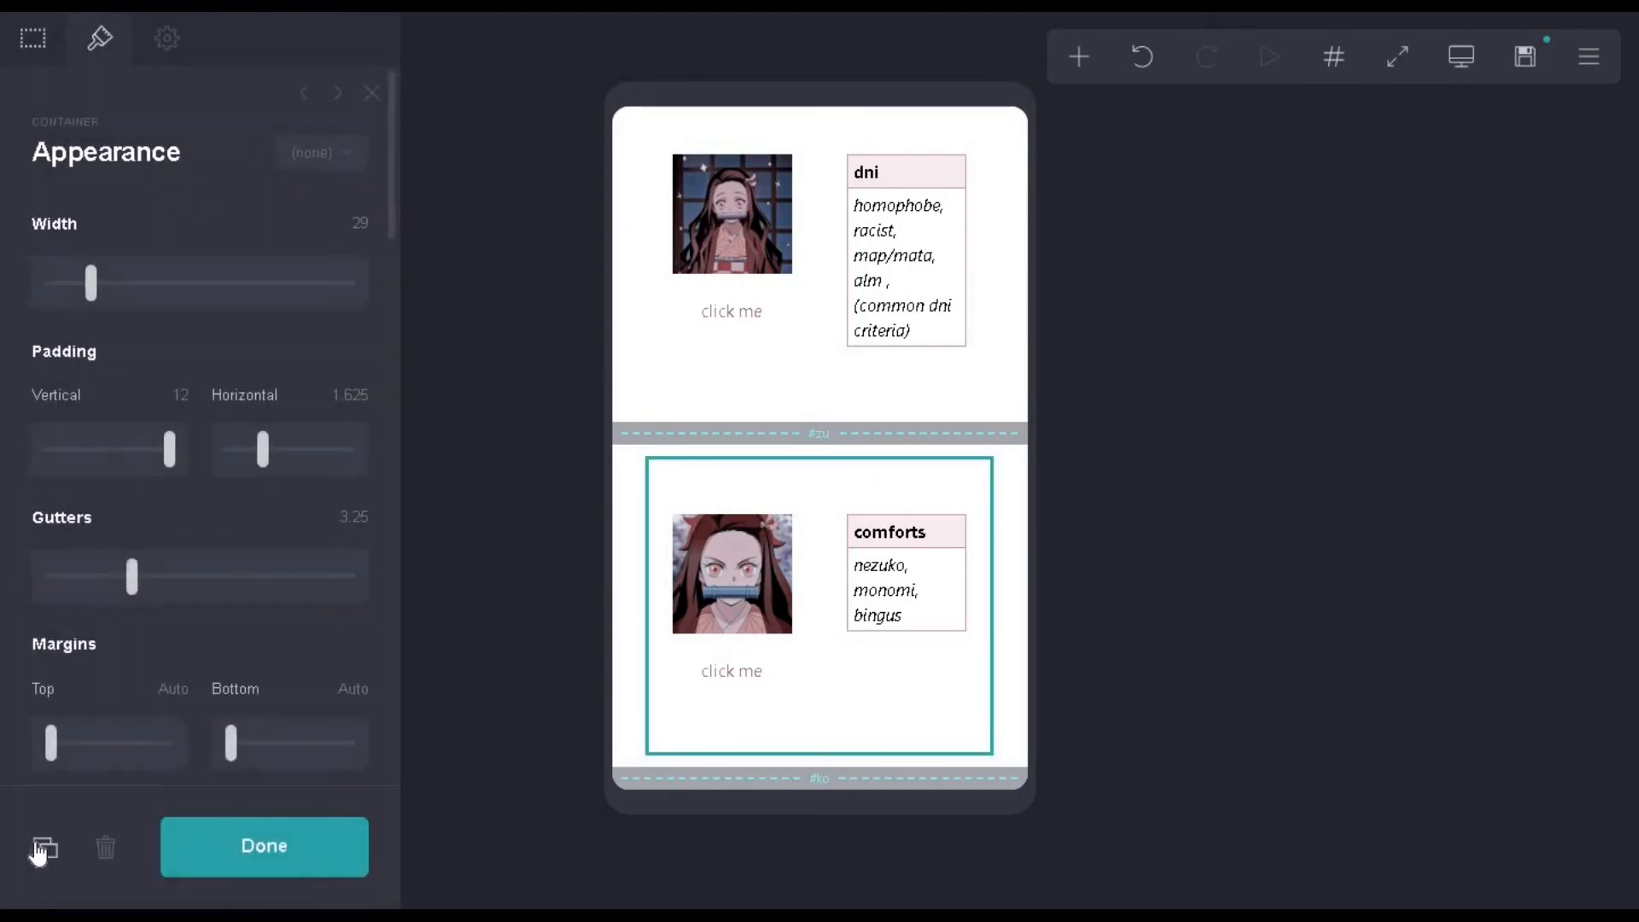
pyautogui.click(43, 847)
pyautogui.scroll(-3, 882, 501)
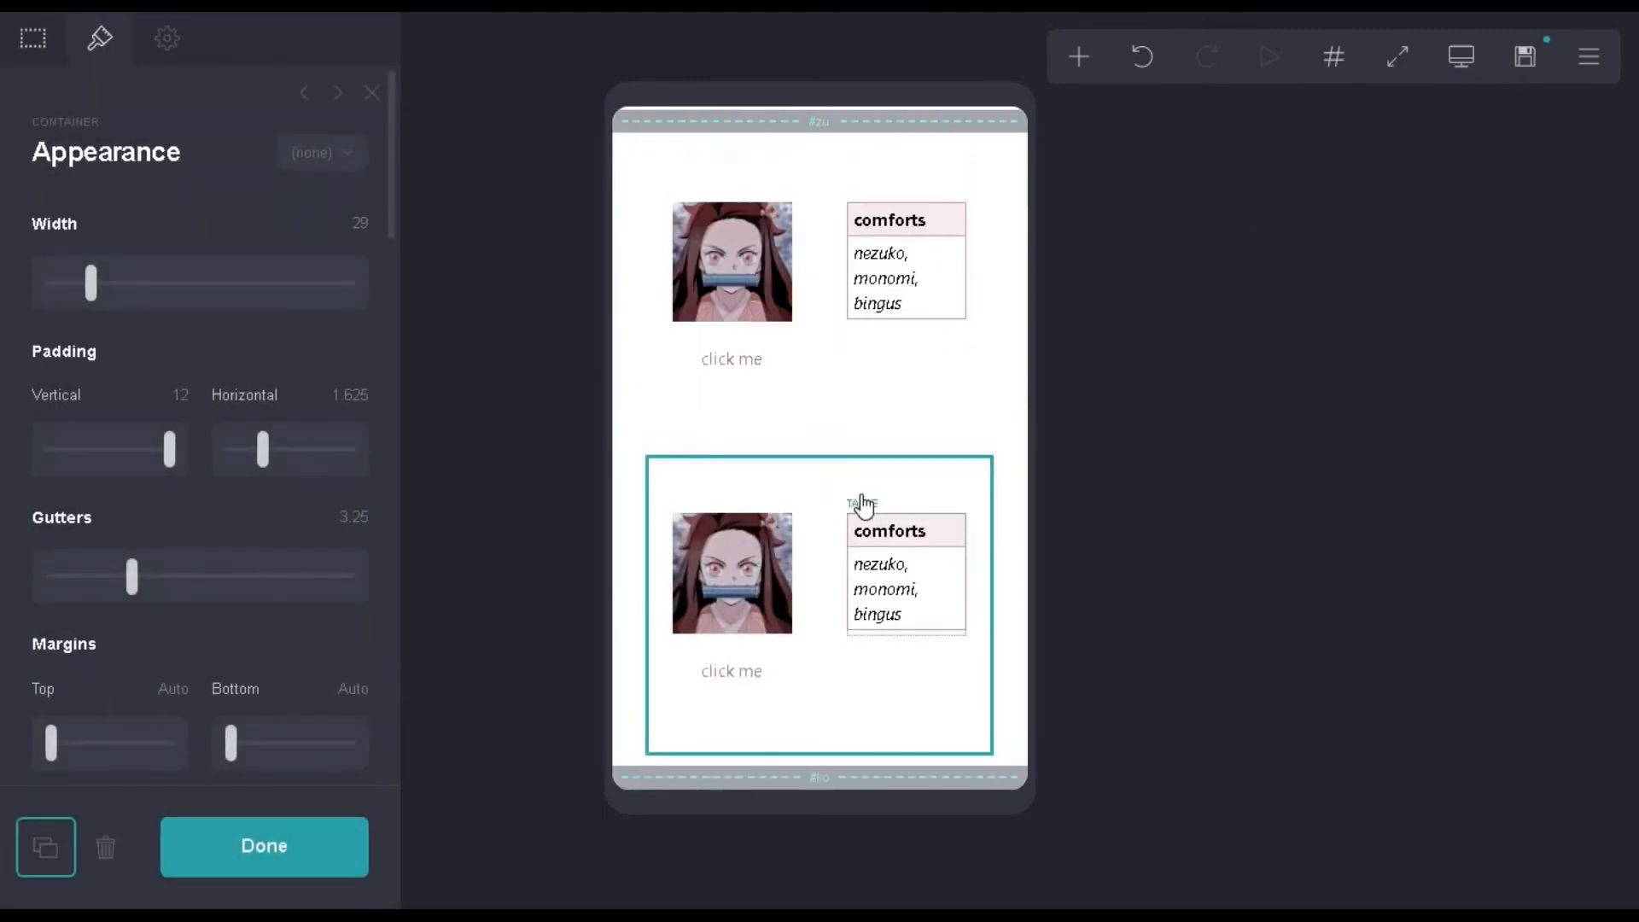
pyautogui.moveTo(819, 572); pyautogui.dragTo(939, 538)
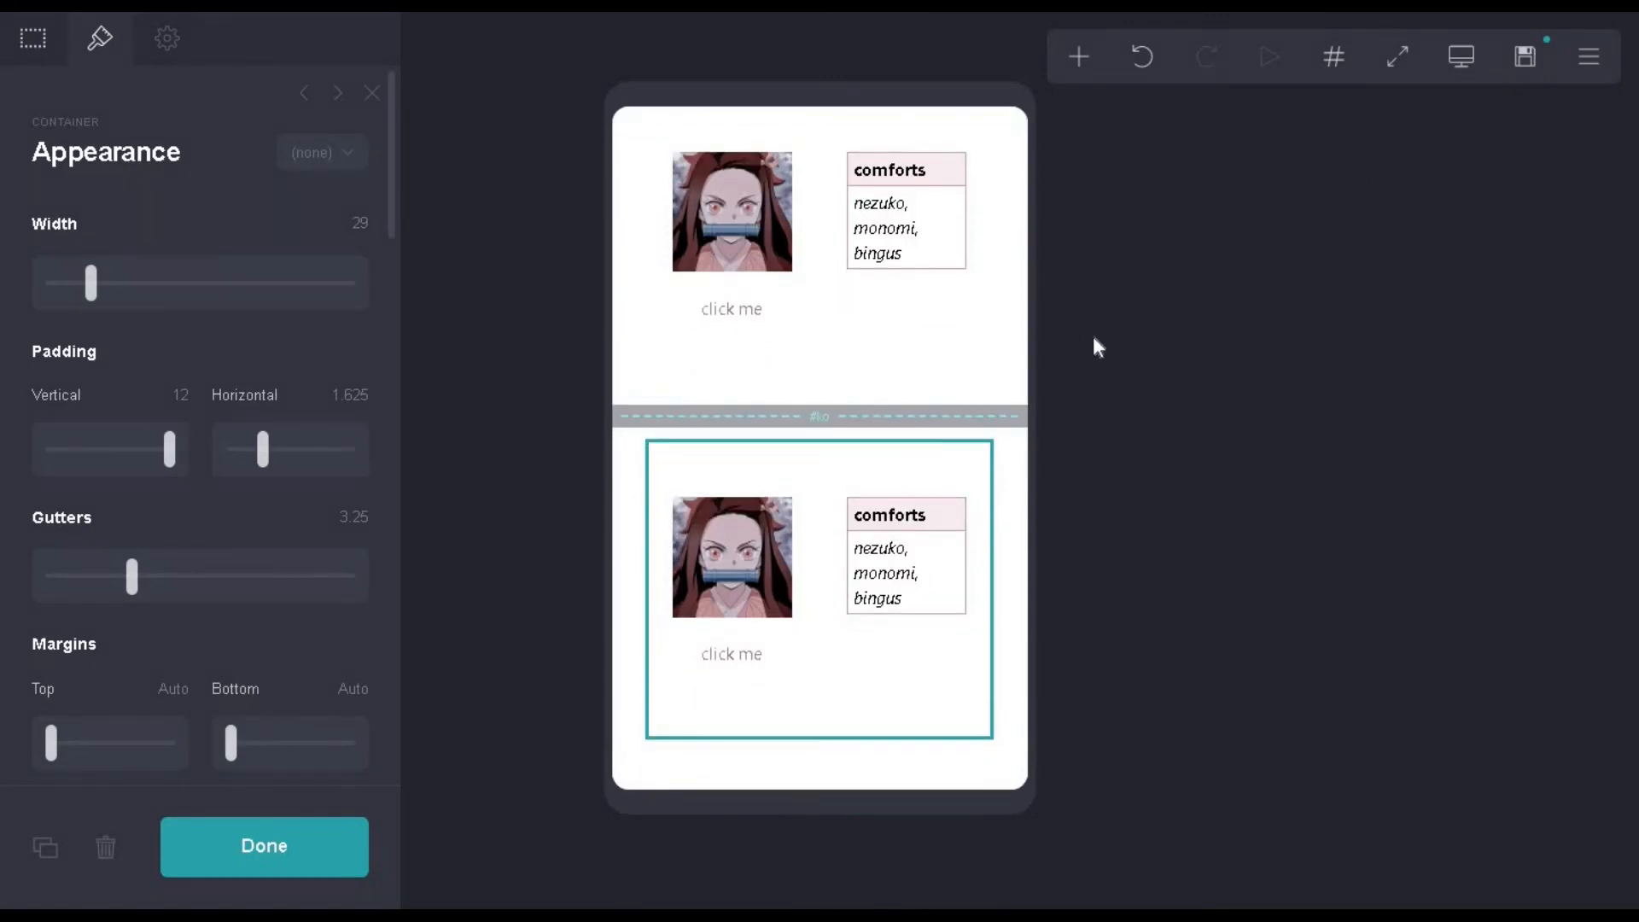
# - Display the #ko section alone and delete its comforts table and click me button
pyautogui.click(1333, 56)
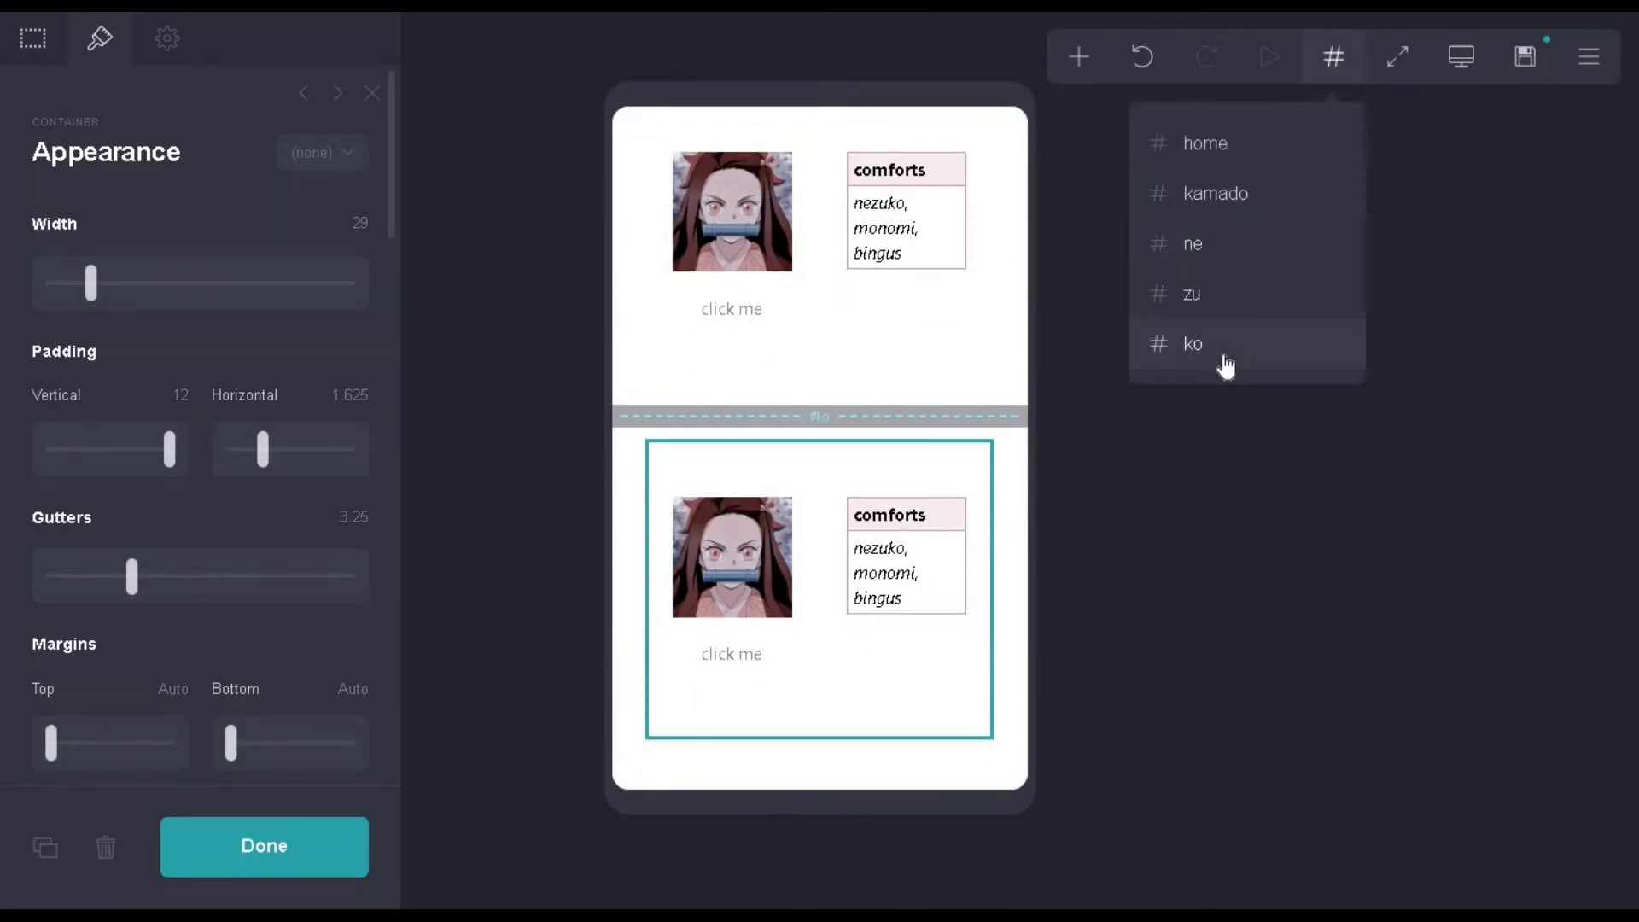
pyautogui.click(1224, 358)
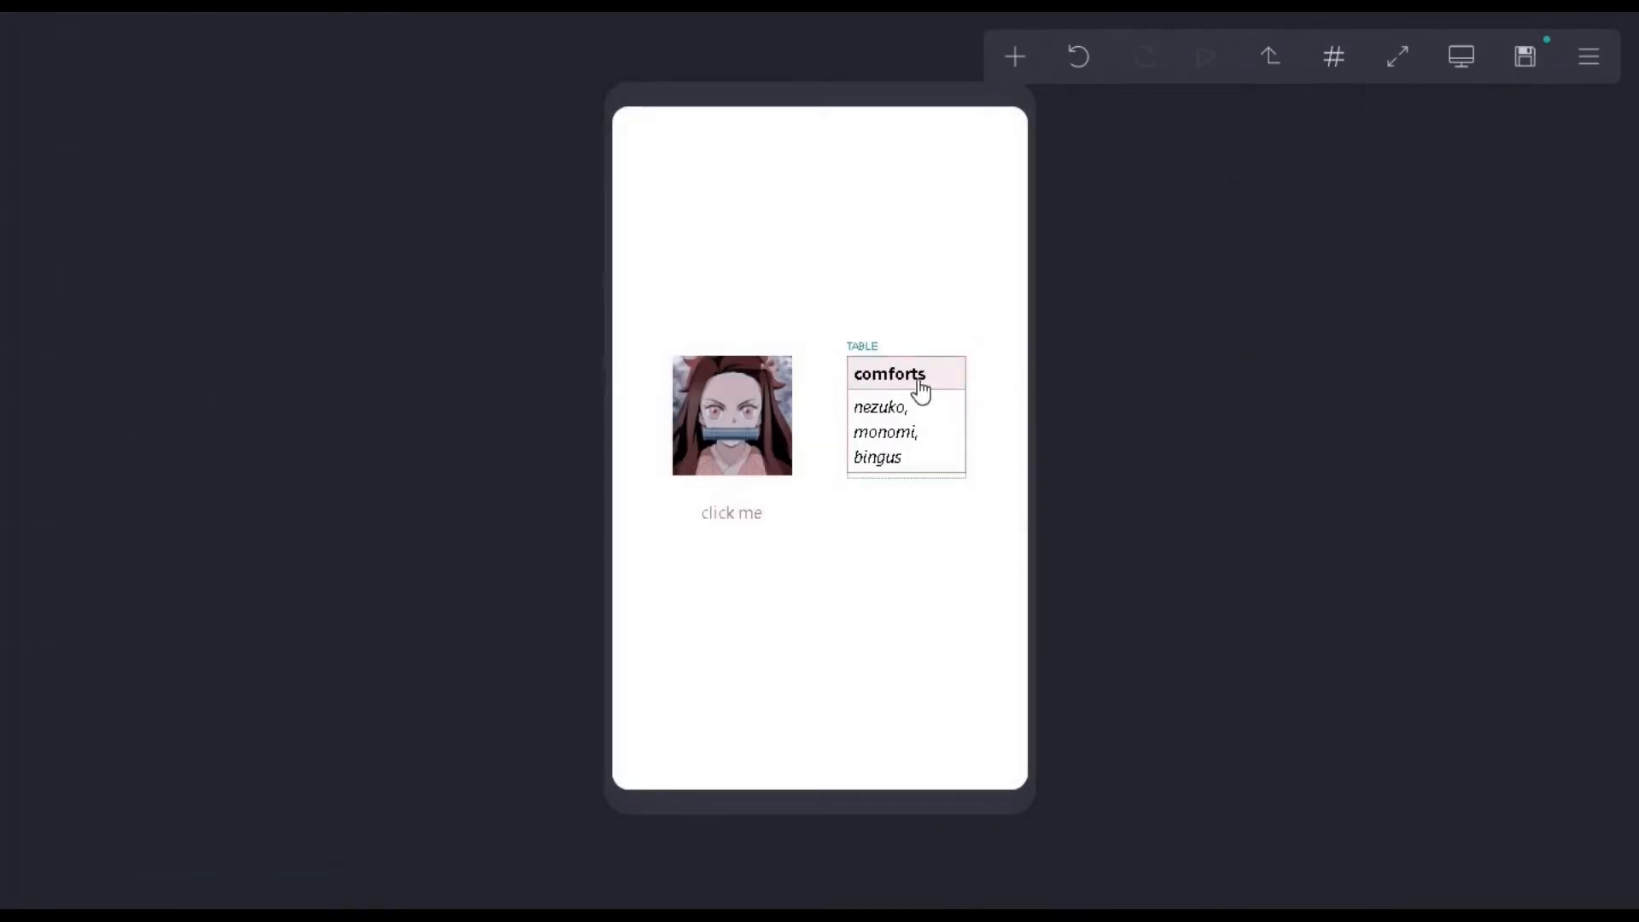
pyautogui.click(919, 391)
pyautogui.click(104, 851)
pyautogui.click(719, 519)
pyautogui.click(104, 847)
# - Replace the #ko section's image with nezuko4.jpg, enlarging the crop area before accepting it
pyautogui.click(731, 437)
pyautogui.click(227, 317)
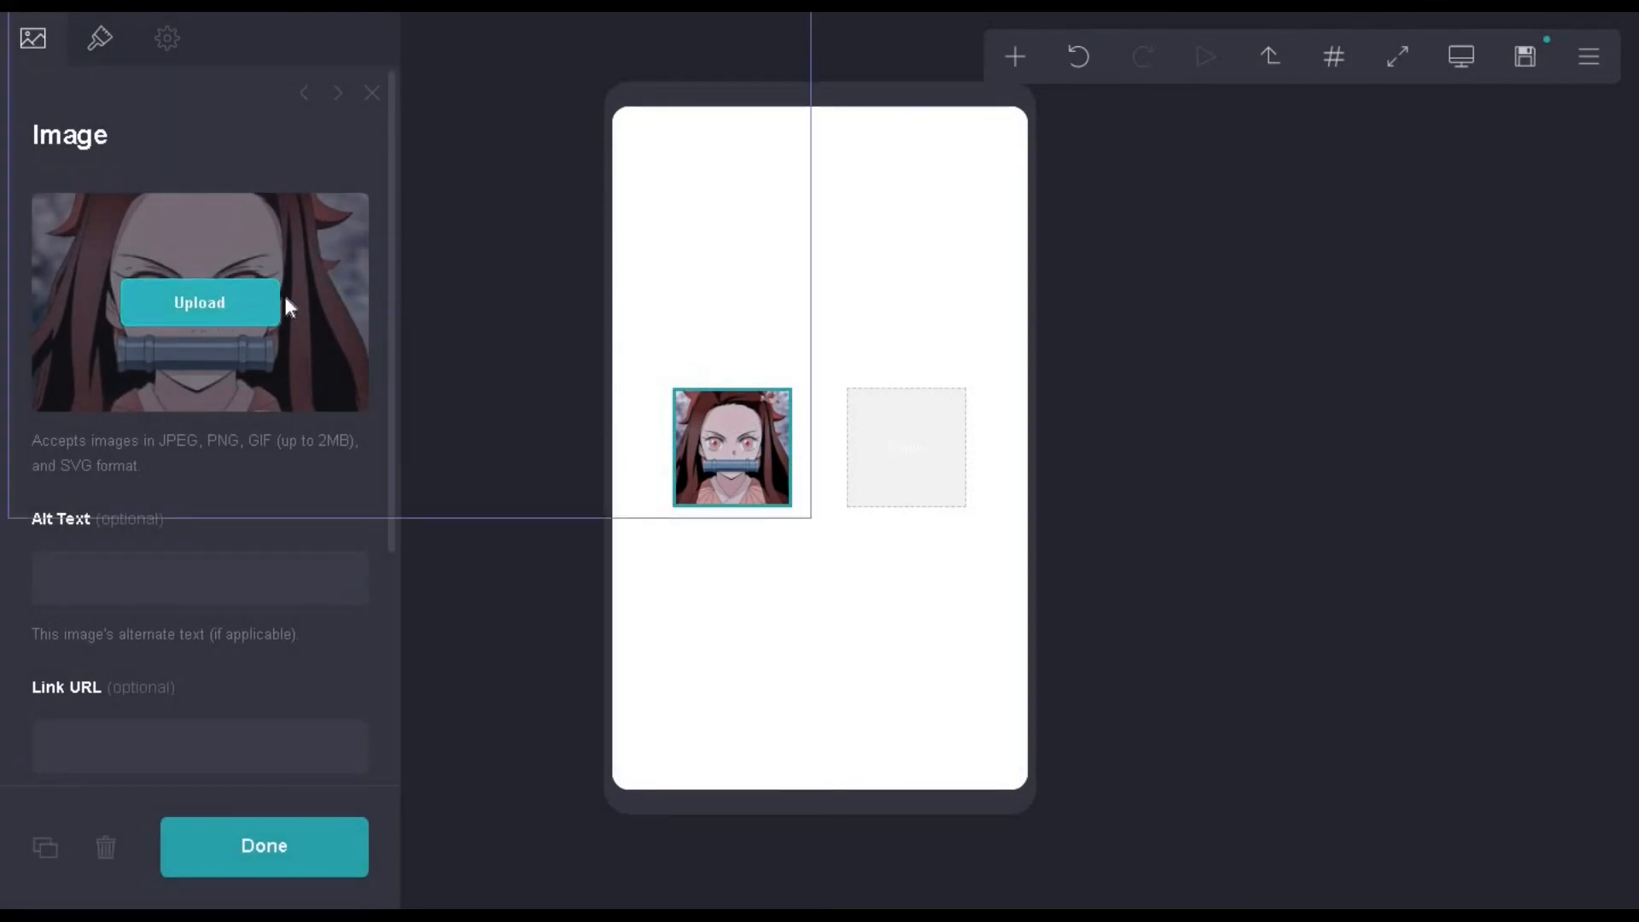
pyautogui.write('nezu')
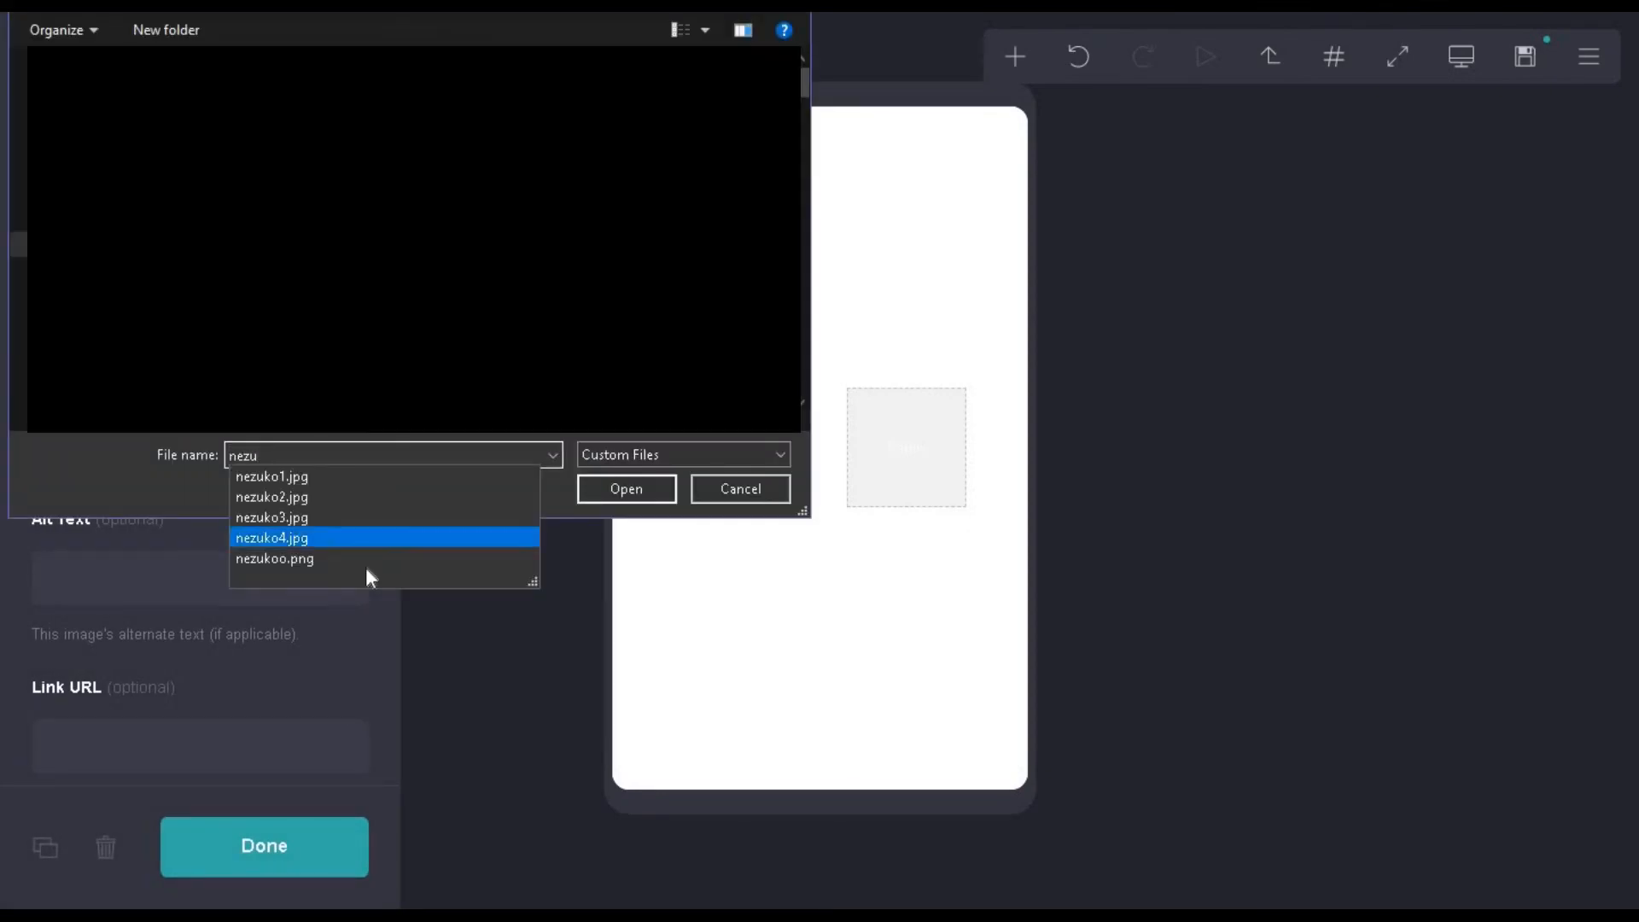
pyautogui.click(278, 537)
pyautogui.click(595, 487)
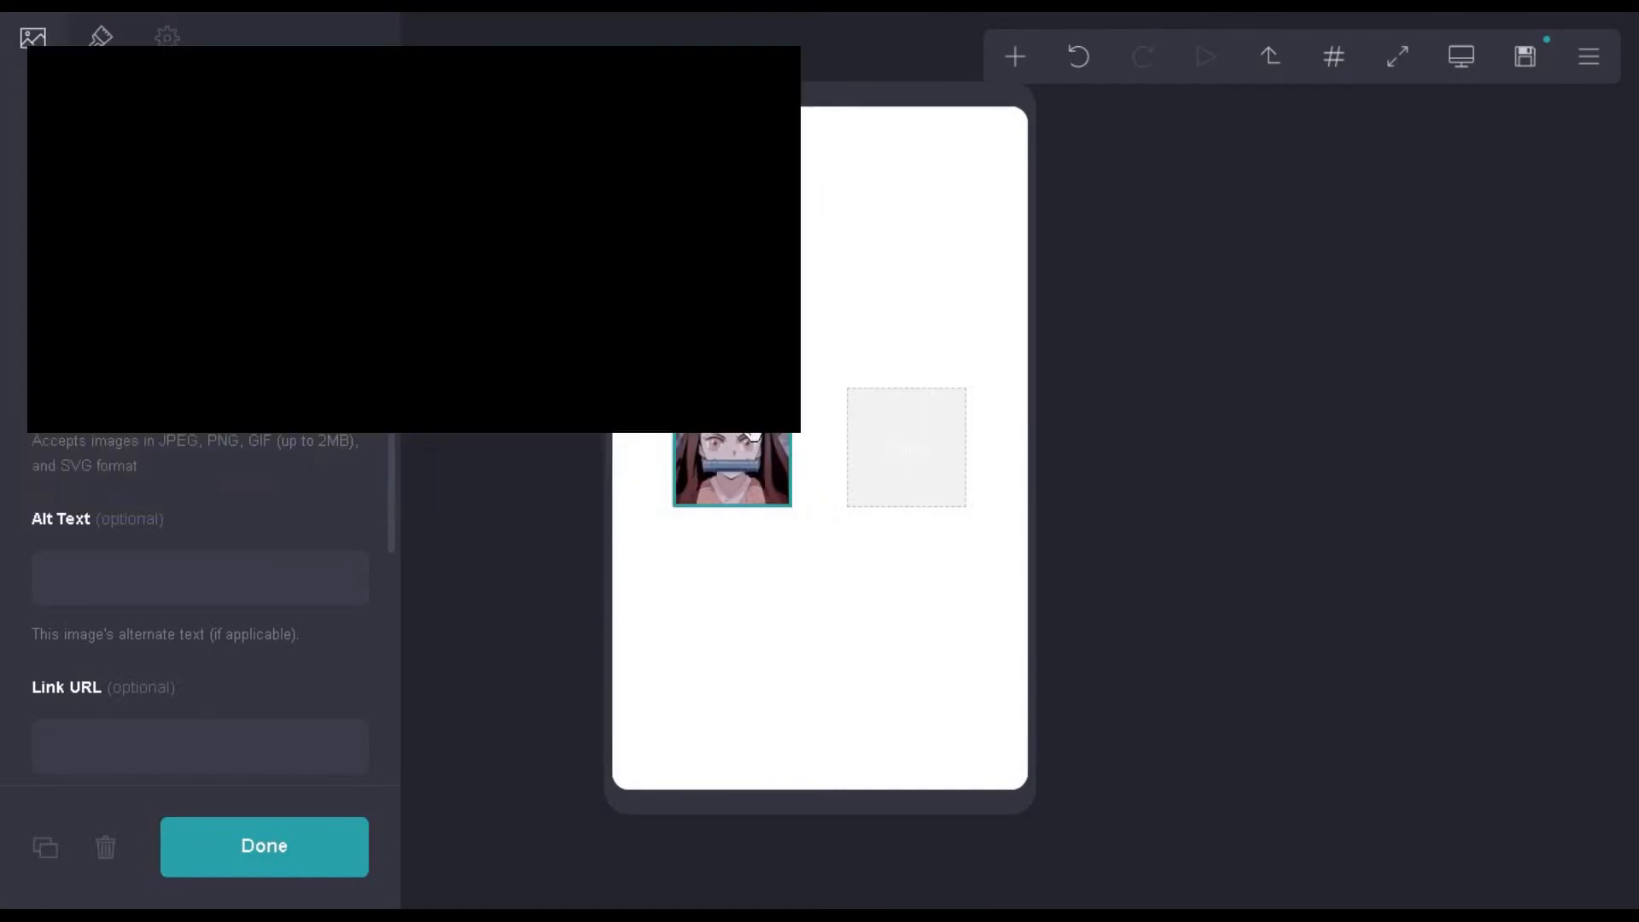
pyautogui.moveTo(794, 461); pyautogui.dragTo(674, 350)
pyautogui.moveTo(865, 541); pyautogui.dragTo(1354, 882)
pyautogui.click(1523, 60)
# - Add a text element in the container's empty column reading "thank you for reading. this is the end of my carrd."
pyautogui.click(842, 395)
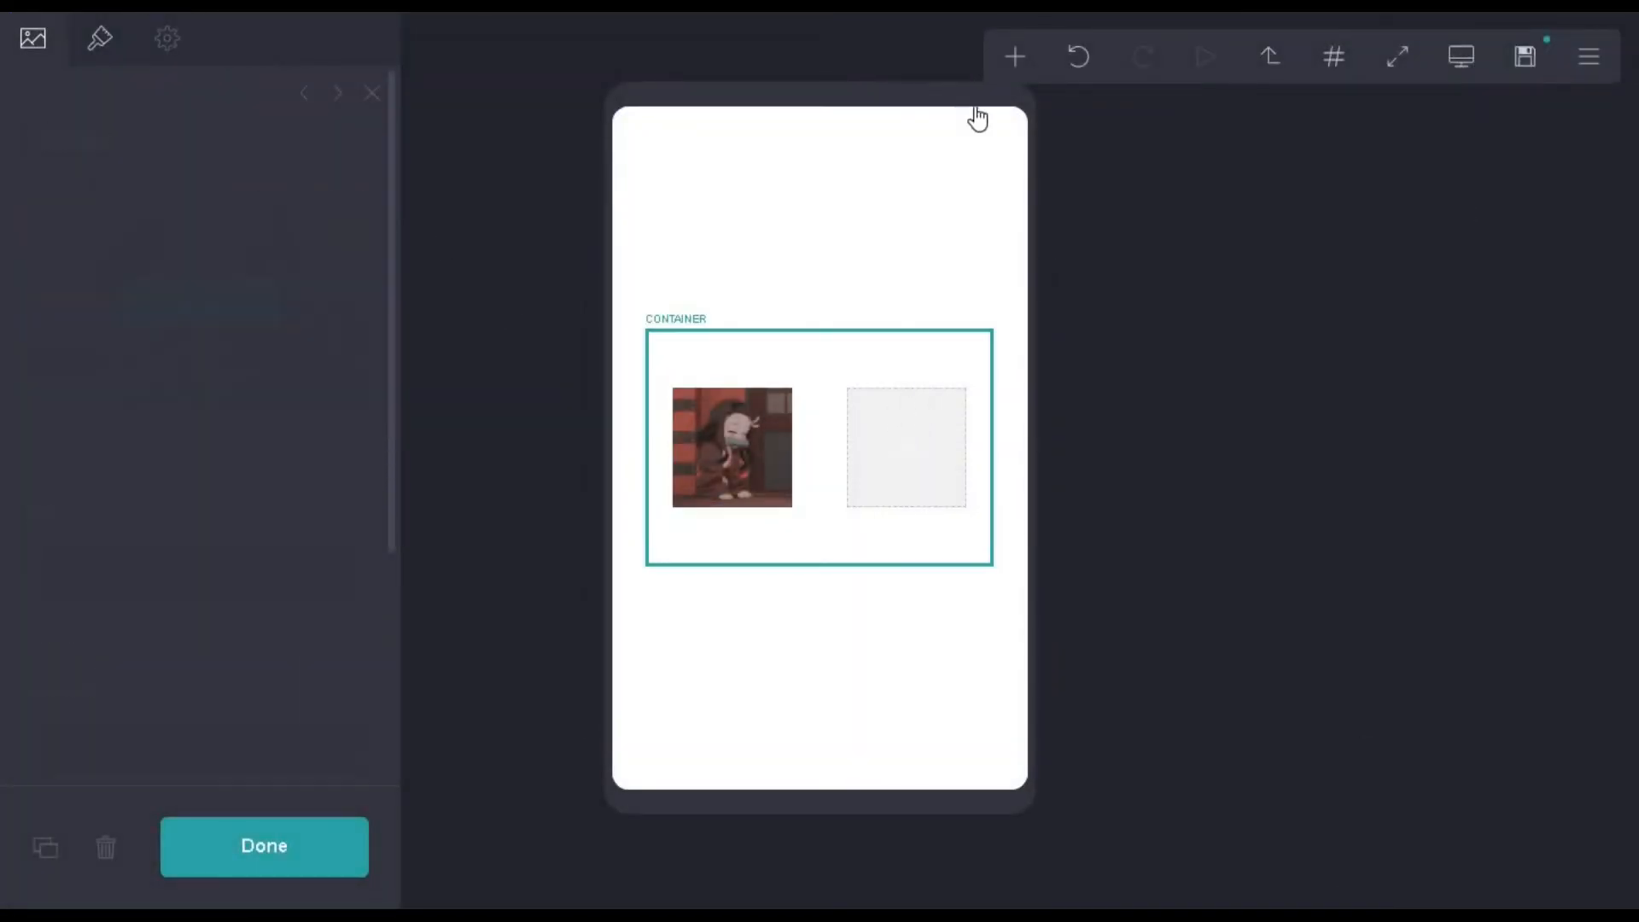
pyautogui.click(1021, 68)
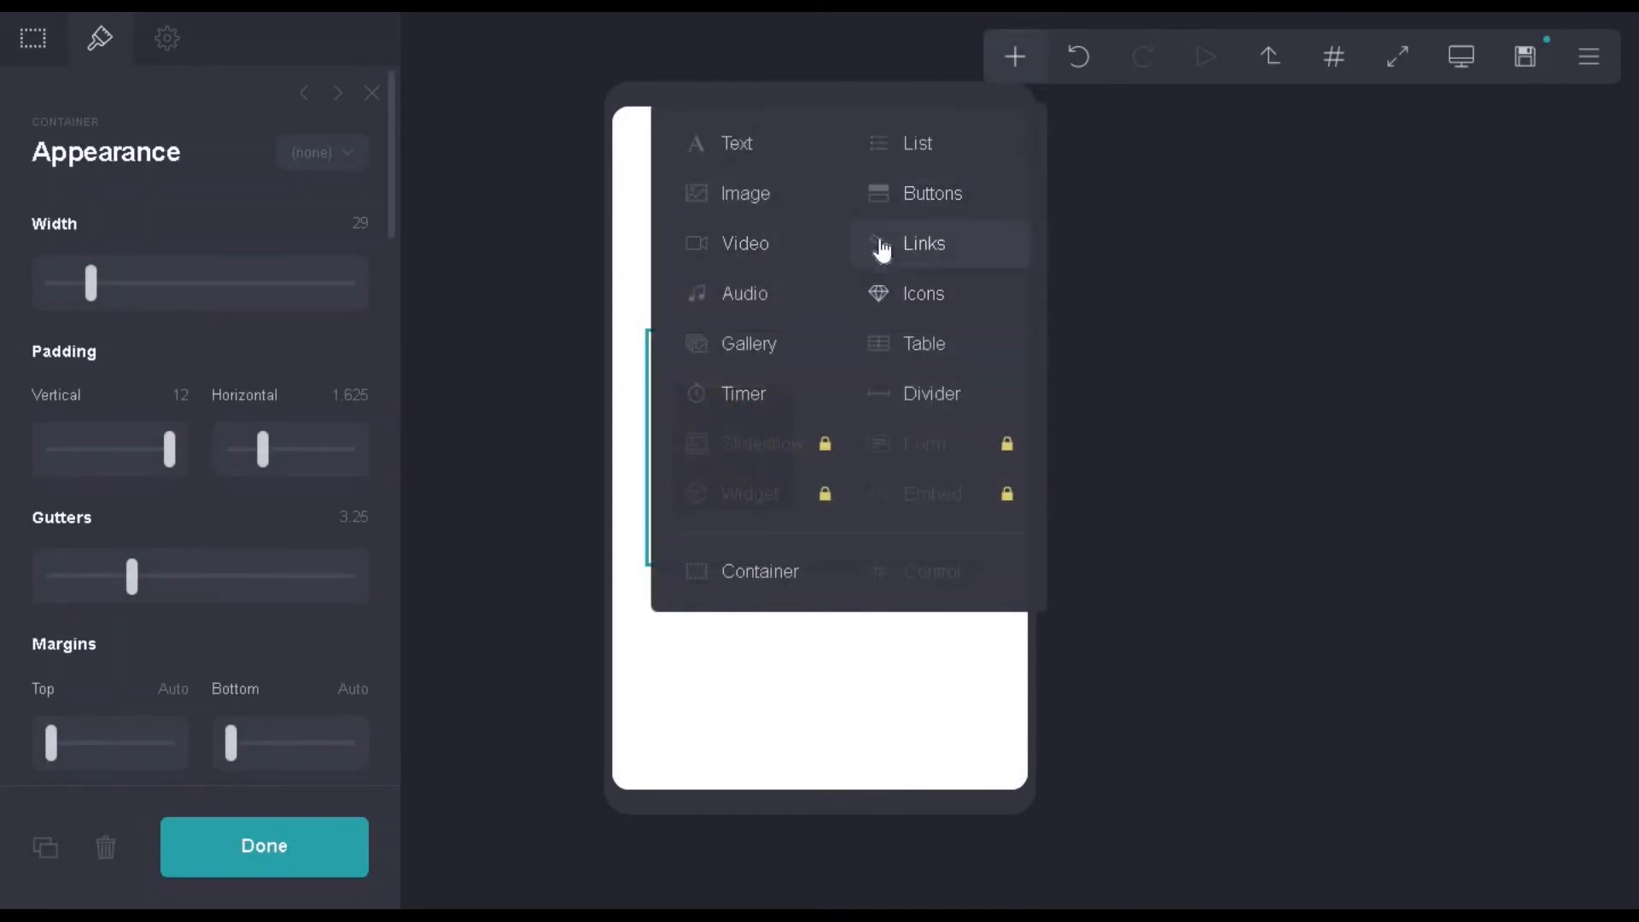
pyautogui.click(741, 146)
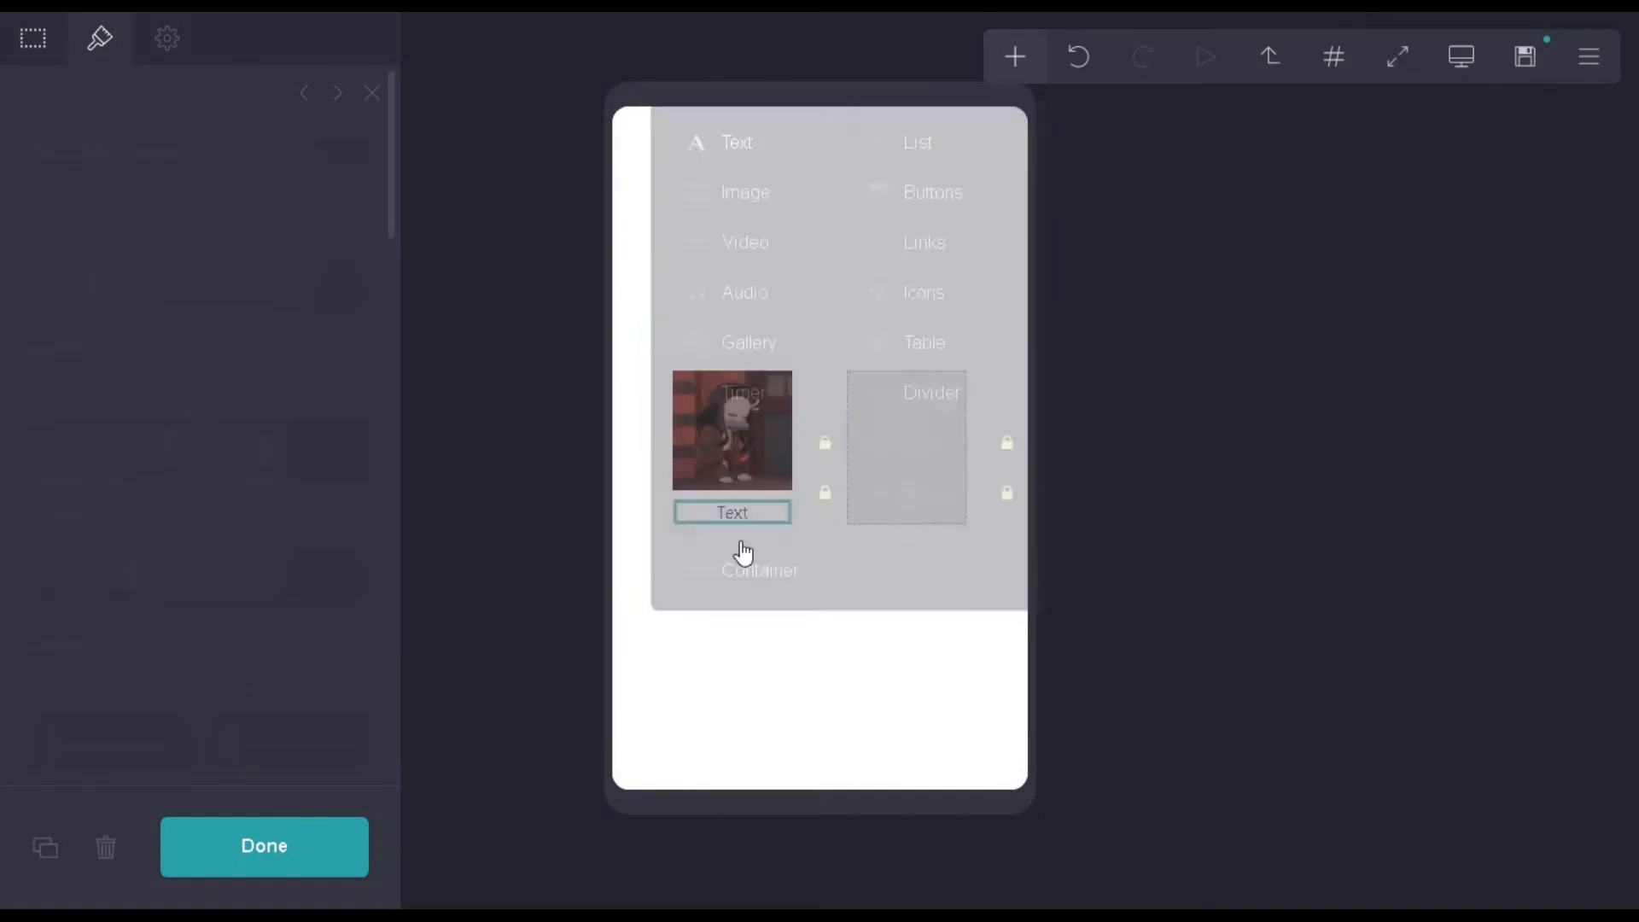
pyautogui.moveTo(728, 523); pyautogui.dragTo(903, 444)
pyautogui.click(135, 248)
pyautogui.write('thank you for reading. this is the end of my carrd.')
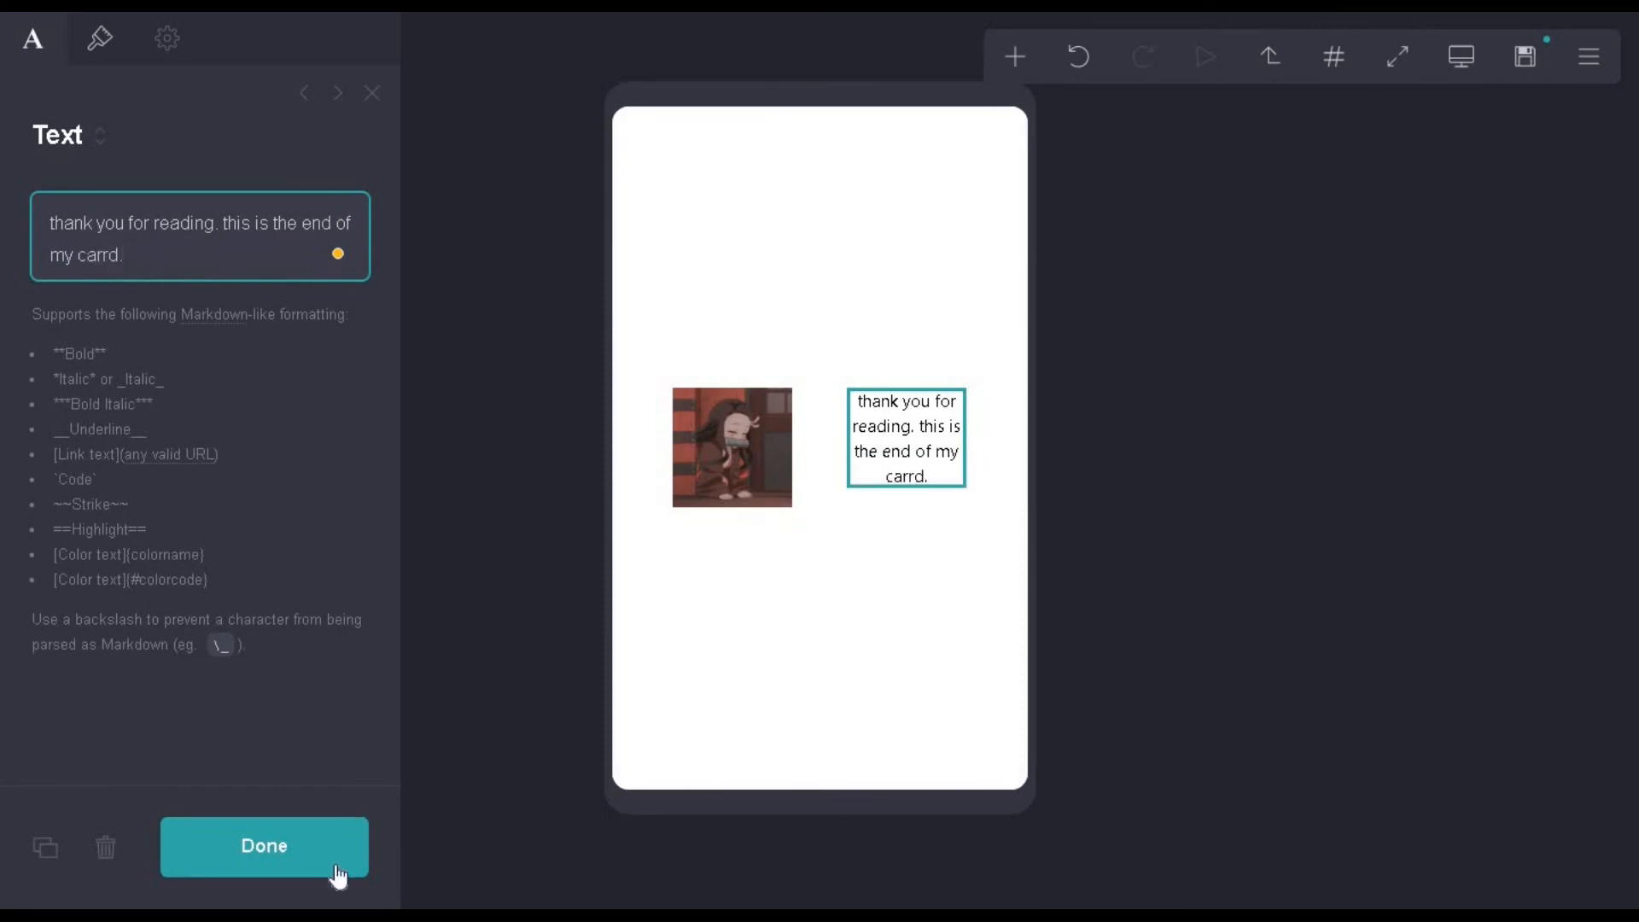
pyautogui.click(312, 875)
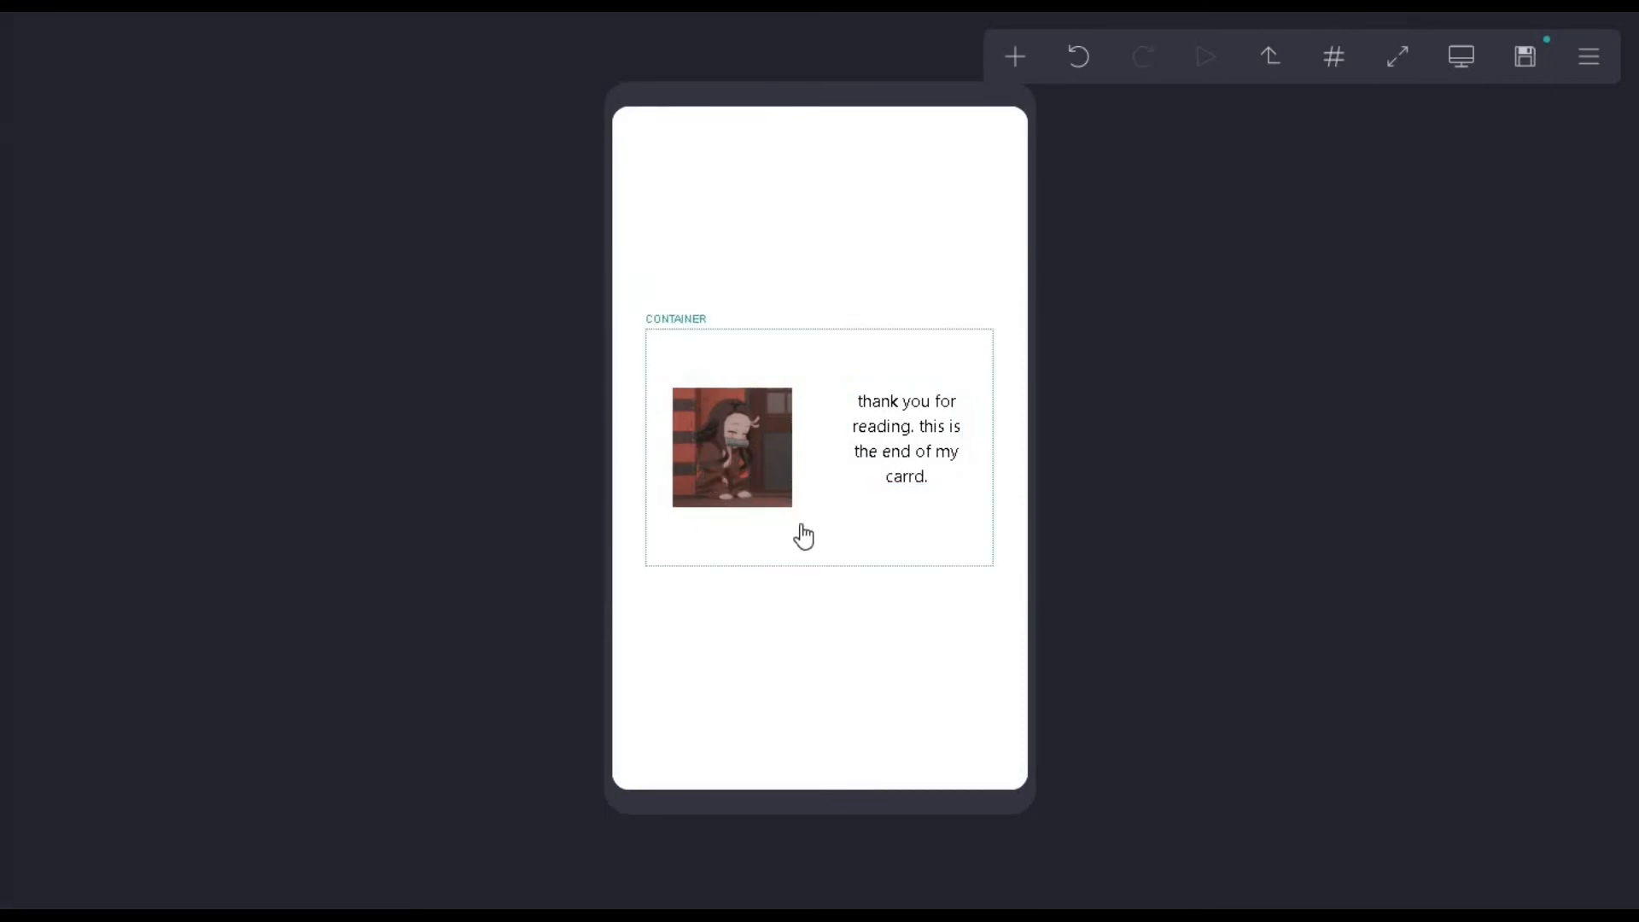
# - Add an icons element below the #ko section's image and set its icon size to 1.125
pyautogui.click(1015, 56)
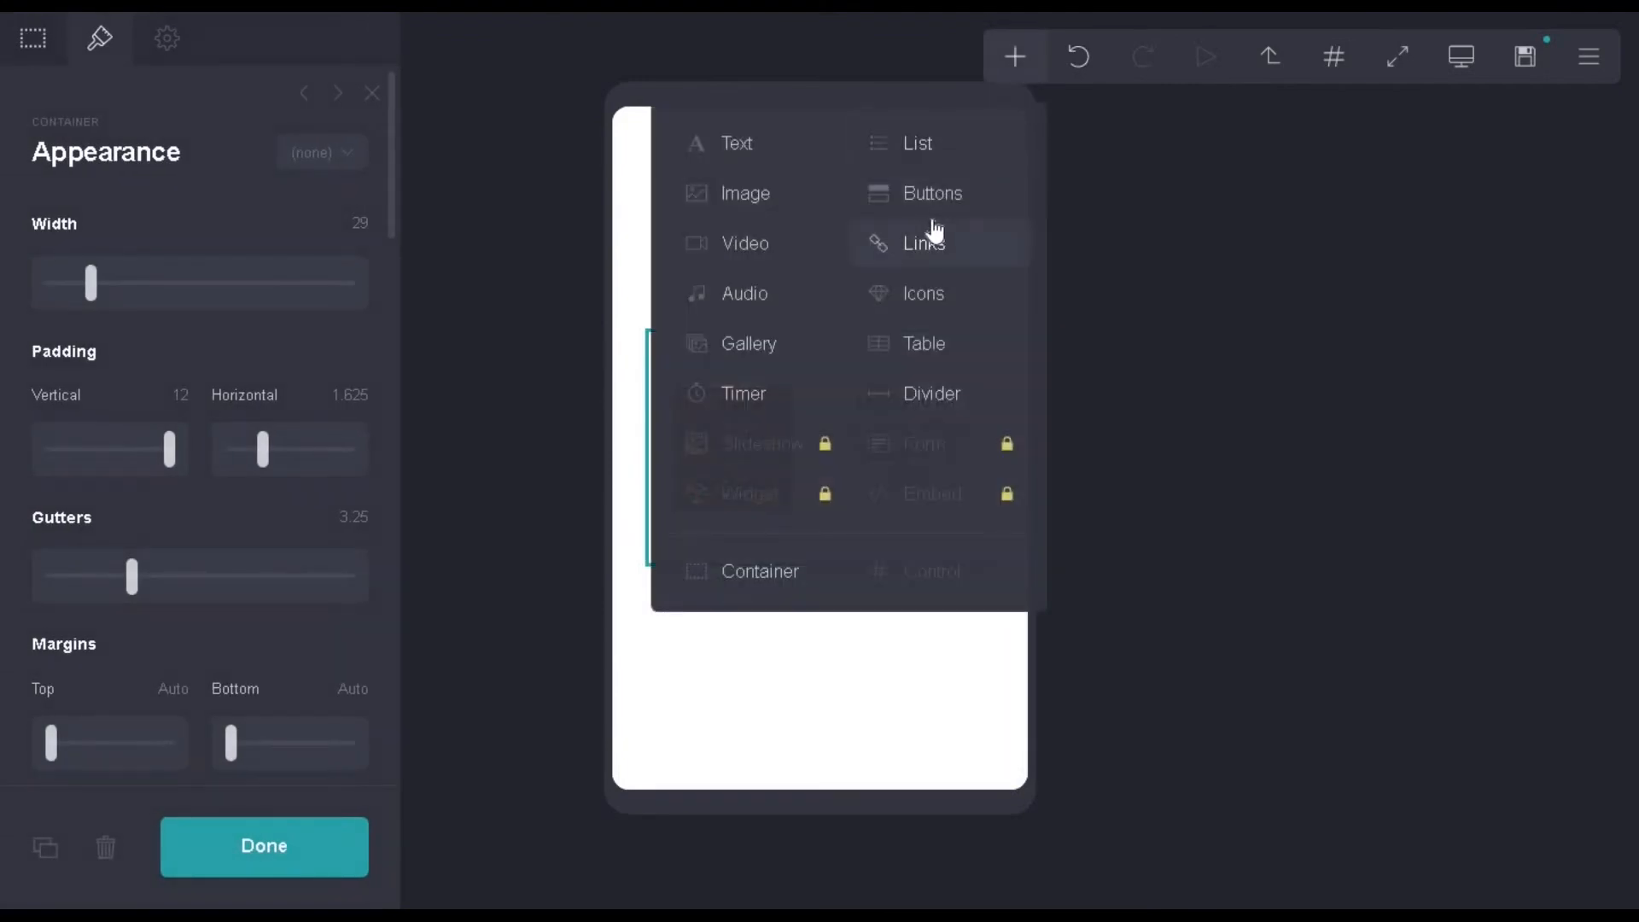
pyautogui.click(911, 299)
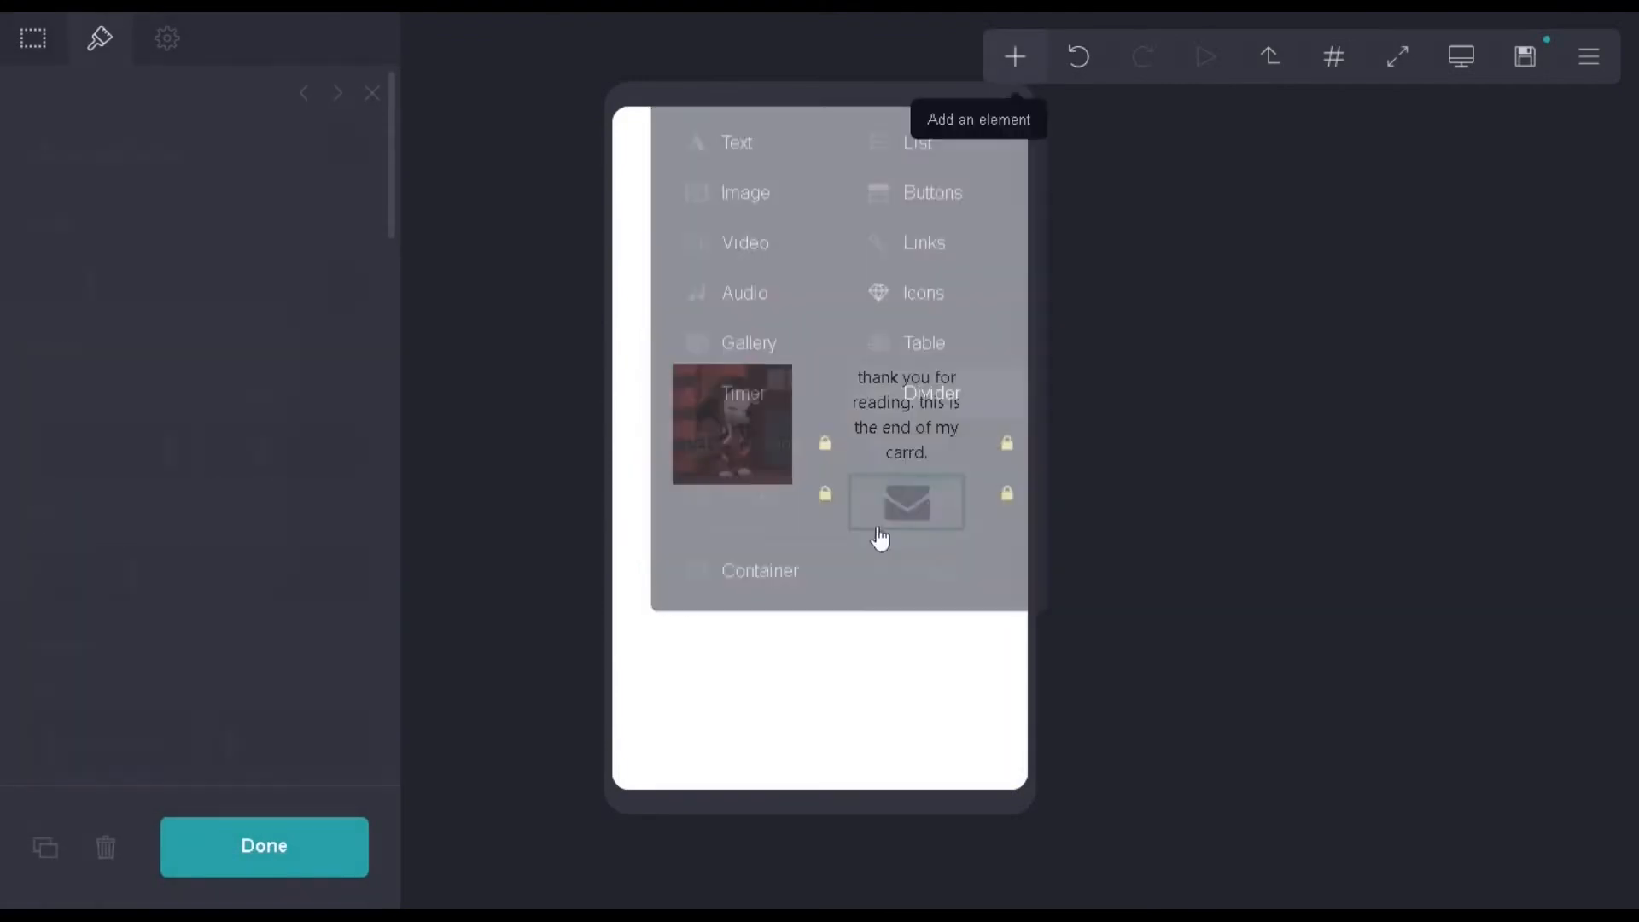
pyautogui.moveTo(830, 527); pyautogui.dragTo(734, 495)
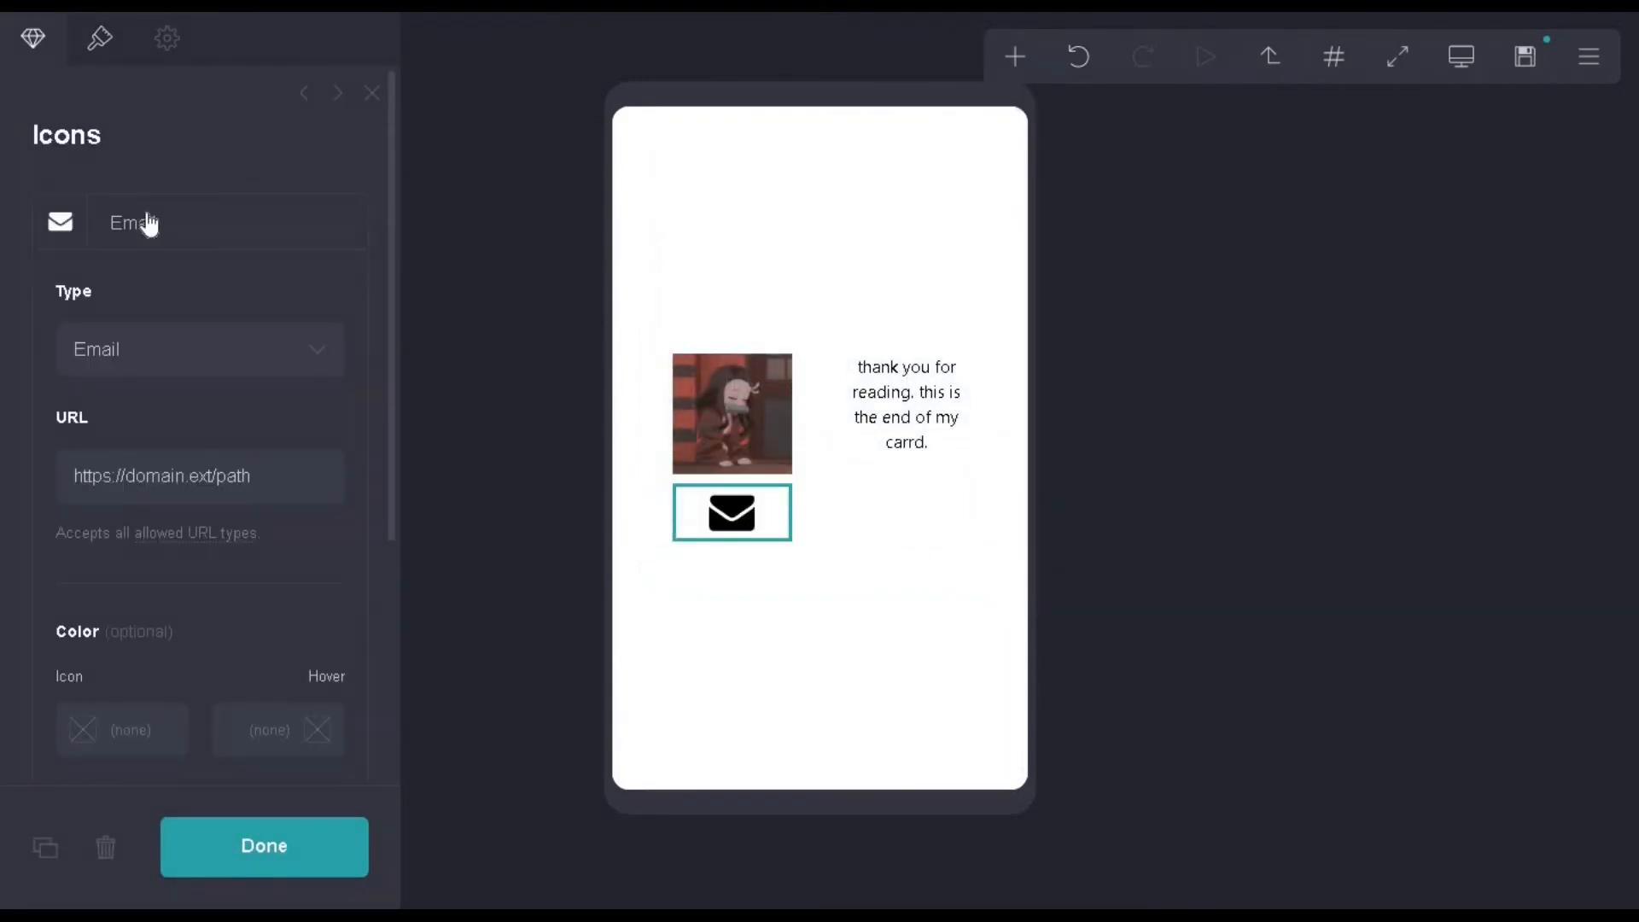
pyautogui.click(108, 61)
pyautogui.moveTo(161, 578); pyautogui.dragTo(82, 600)
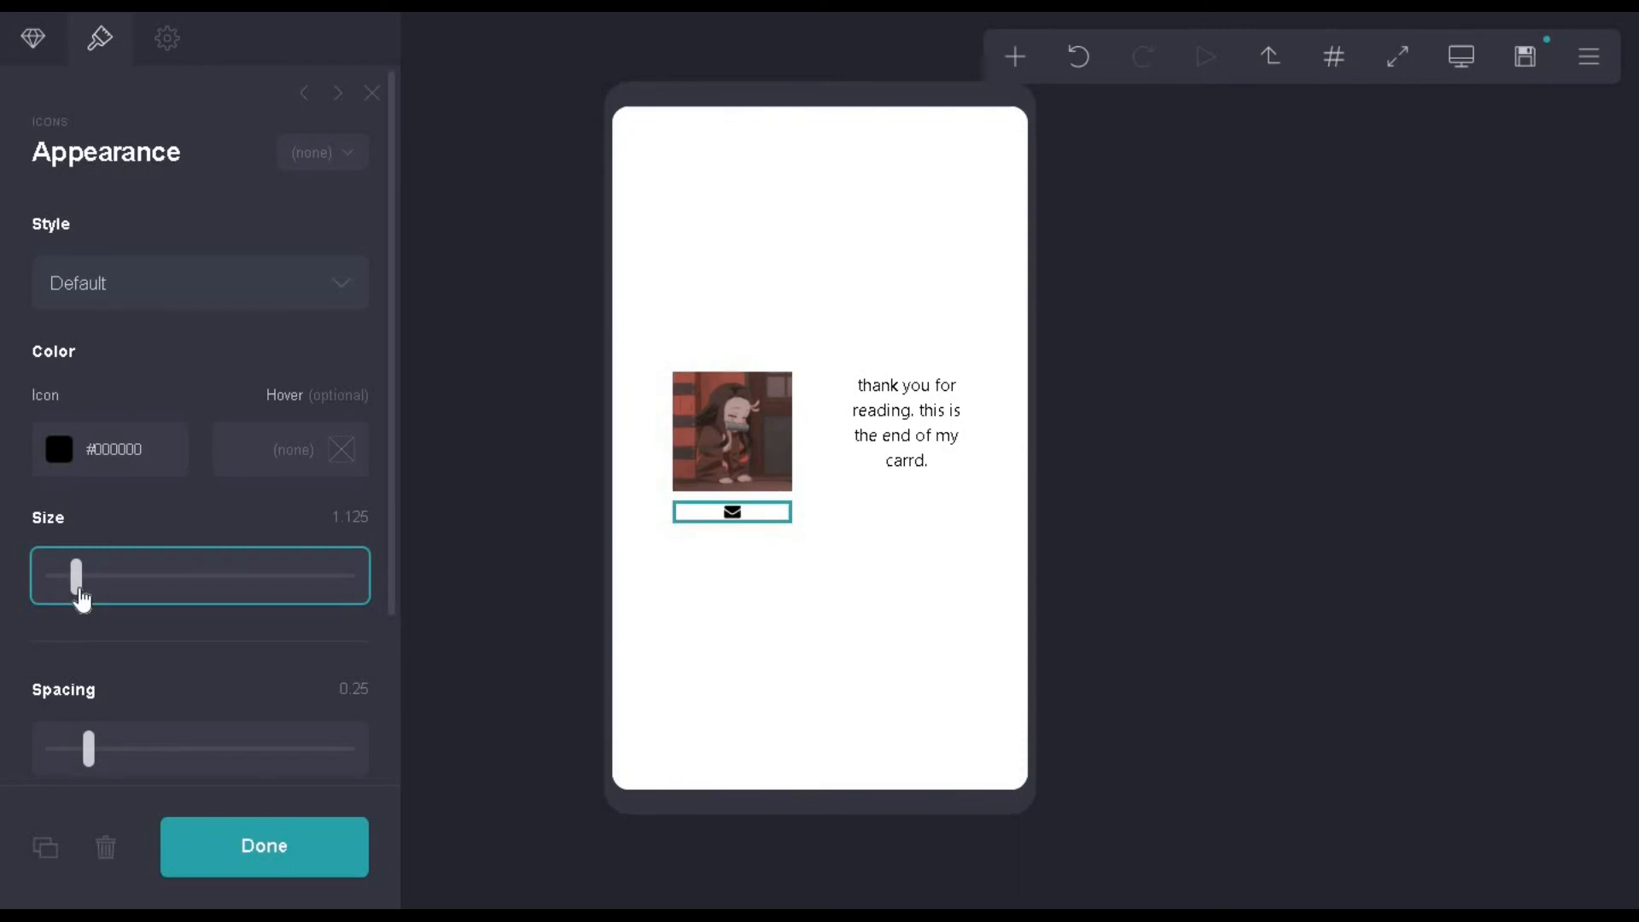
# - Set the size of the thank you text to 1.25
pyautogui.click(907, 426)
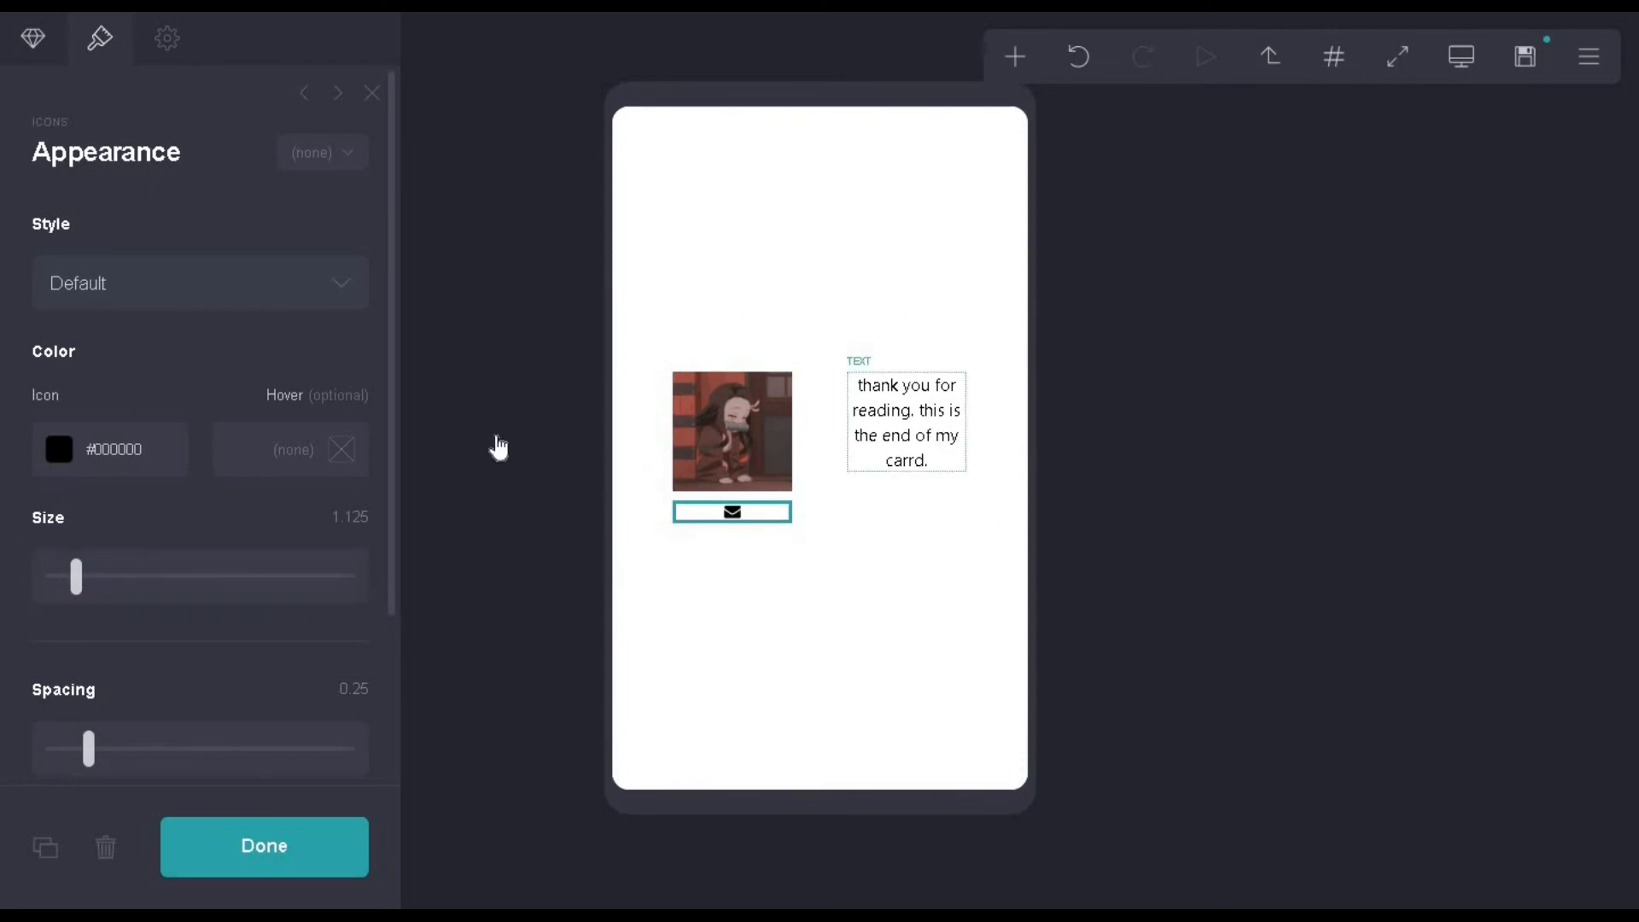
pyautogui.click(99, 53)
pyautogui.moveTo(82, 546); pyautogui.dragTo(87, 549)
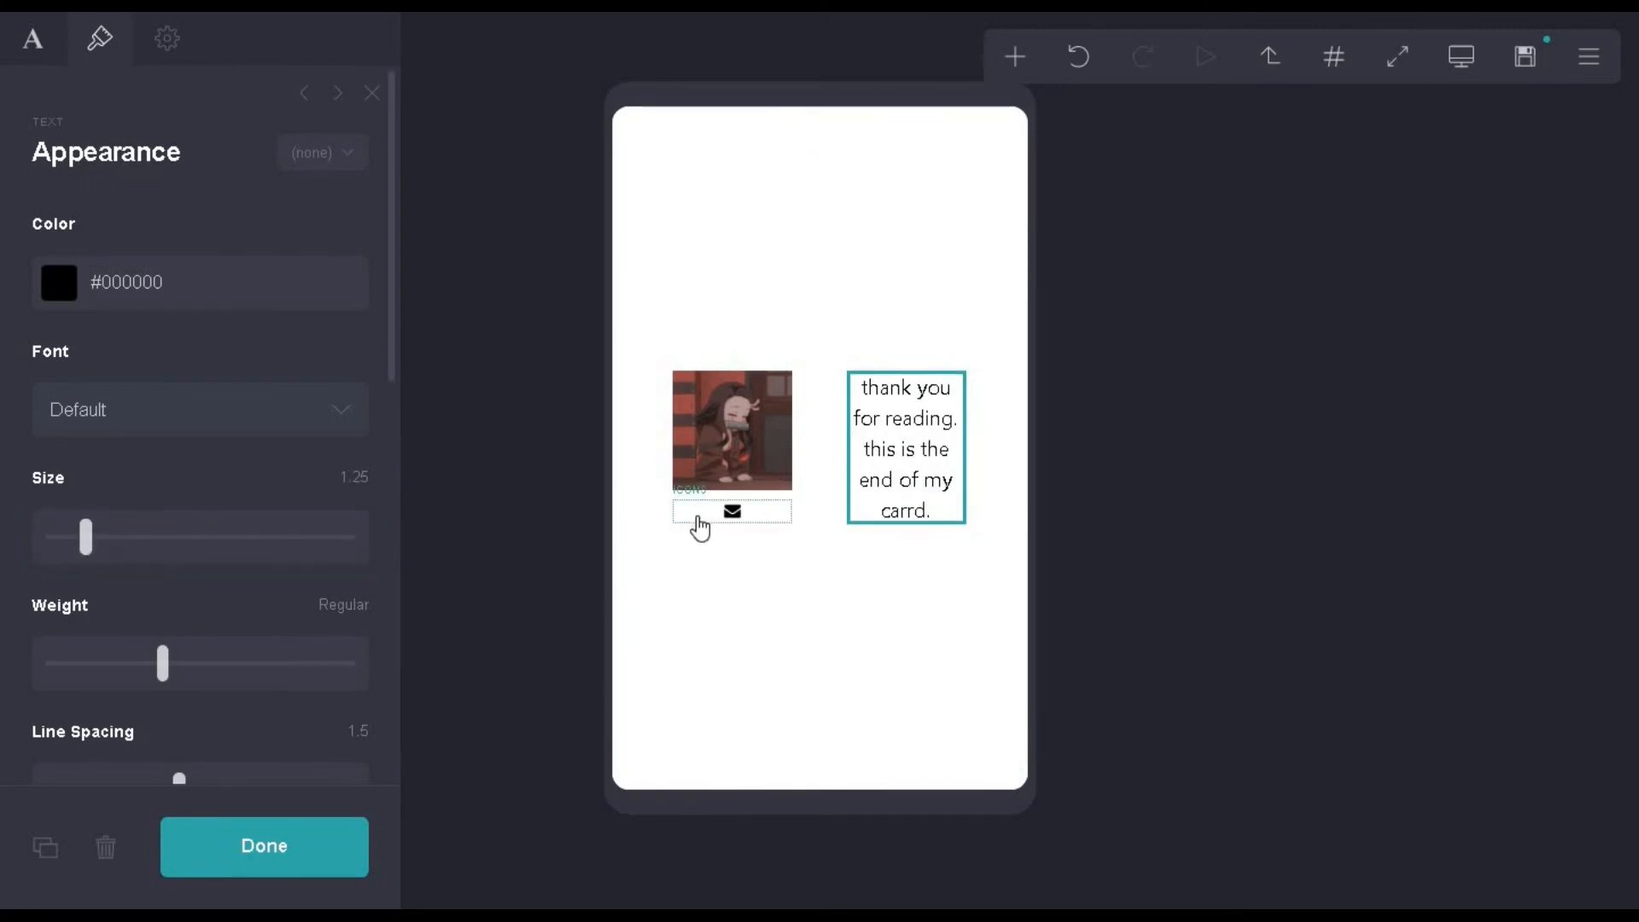
# - Change the type of the icon below the #ko section's image from Email to Tableau
pyautogui.click(698, 518)
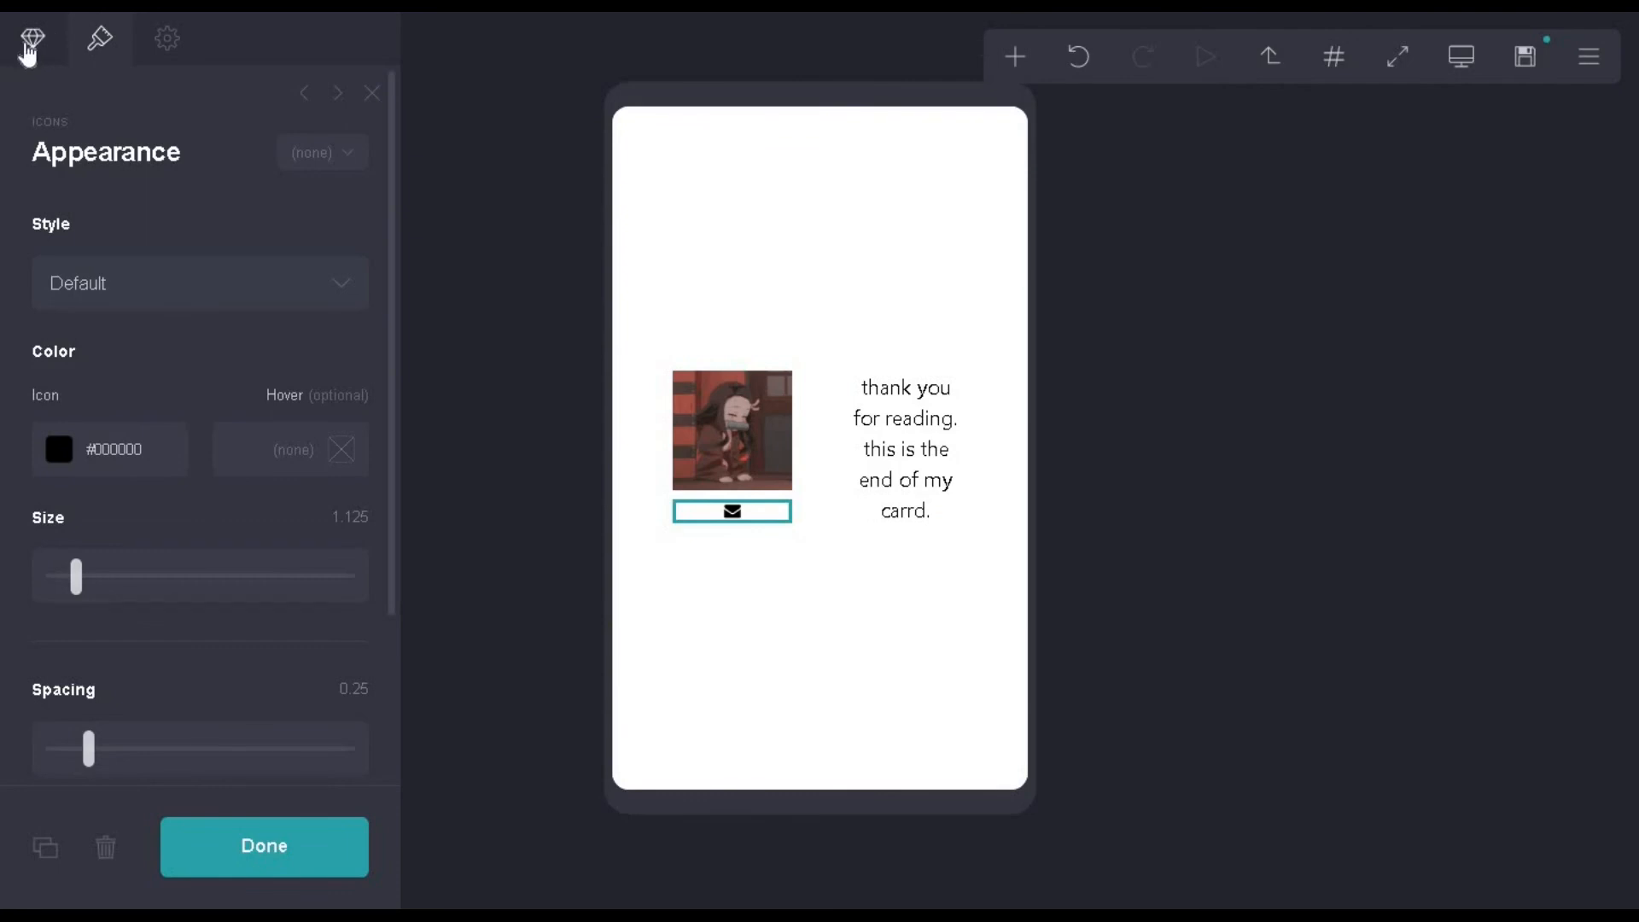
pyautogui.click(28, 45)
pyautogui.click(59, 247)
pyautogui.click(75, 248)
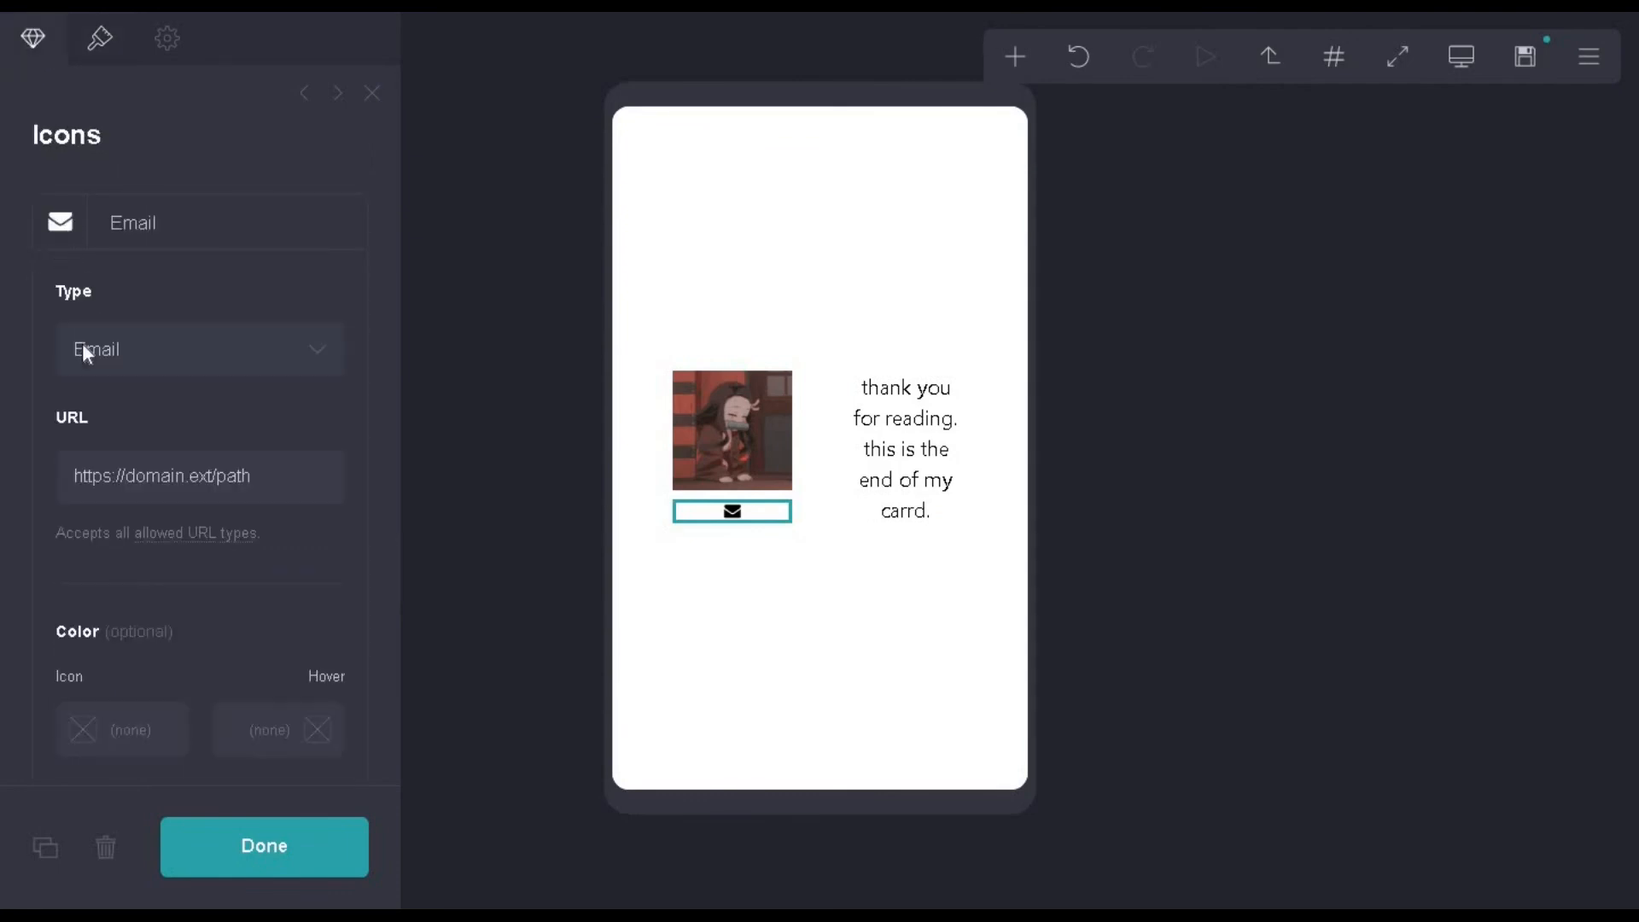
pyautogui.click(82, 345)
pyautogui.scroll(-5, 220, 529)
pyautogui.scroll(-20, 224, 541)
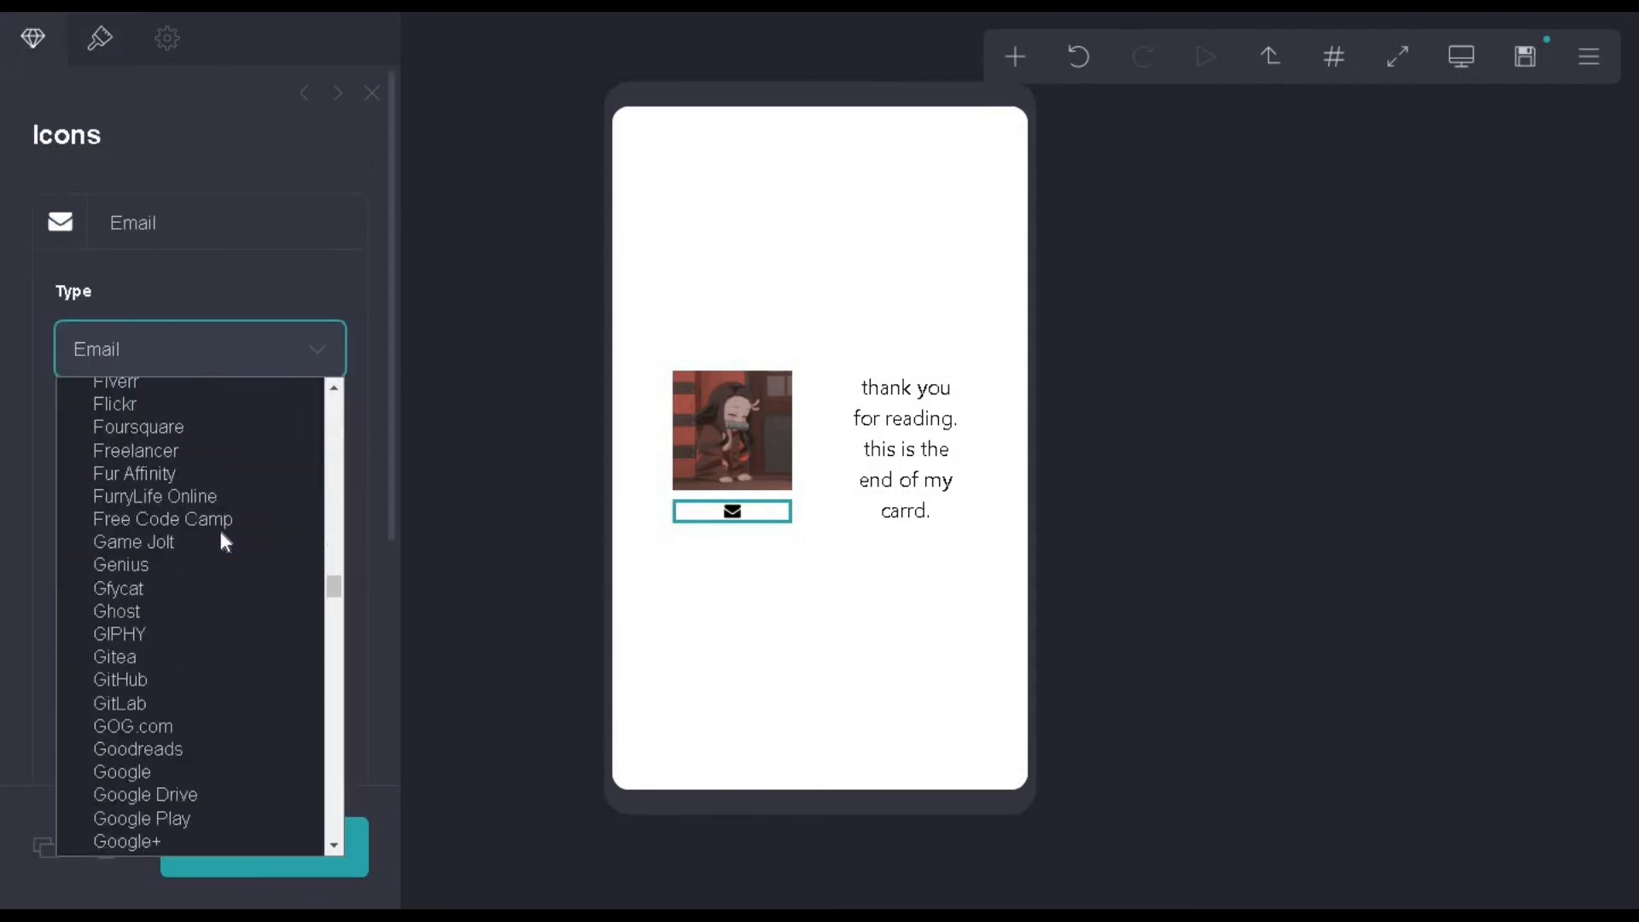
pyautogui.scroll(3, 219, 538)
pyautogui.scroll(-20, 219, 570)
pyautogui.scroll(-13, 201, 620)
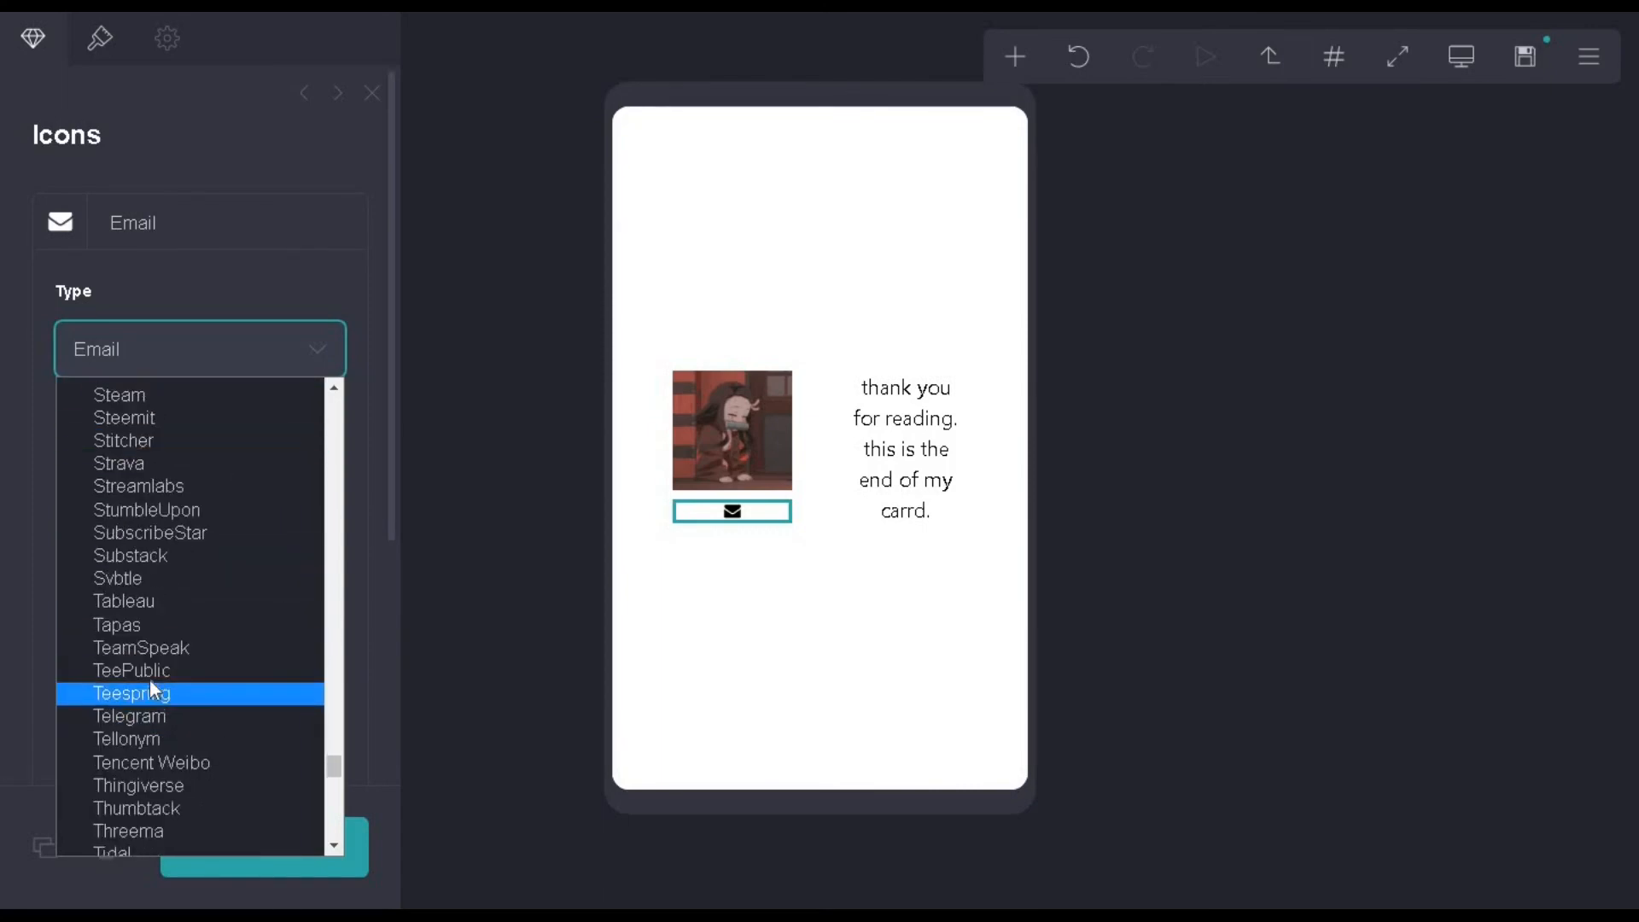
pyautogui.click(297, 602)
# - Link the Tableau icon to #home and finish editing the icons element
pyautogui.press('Tab')
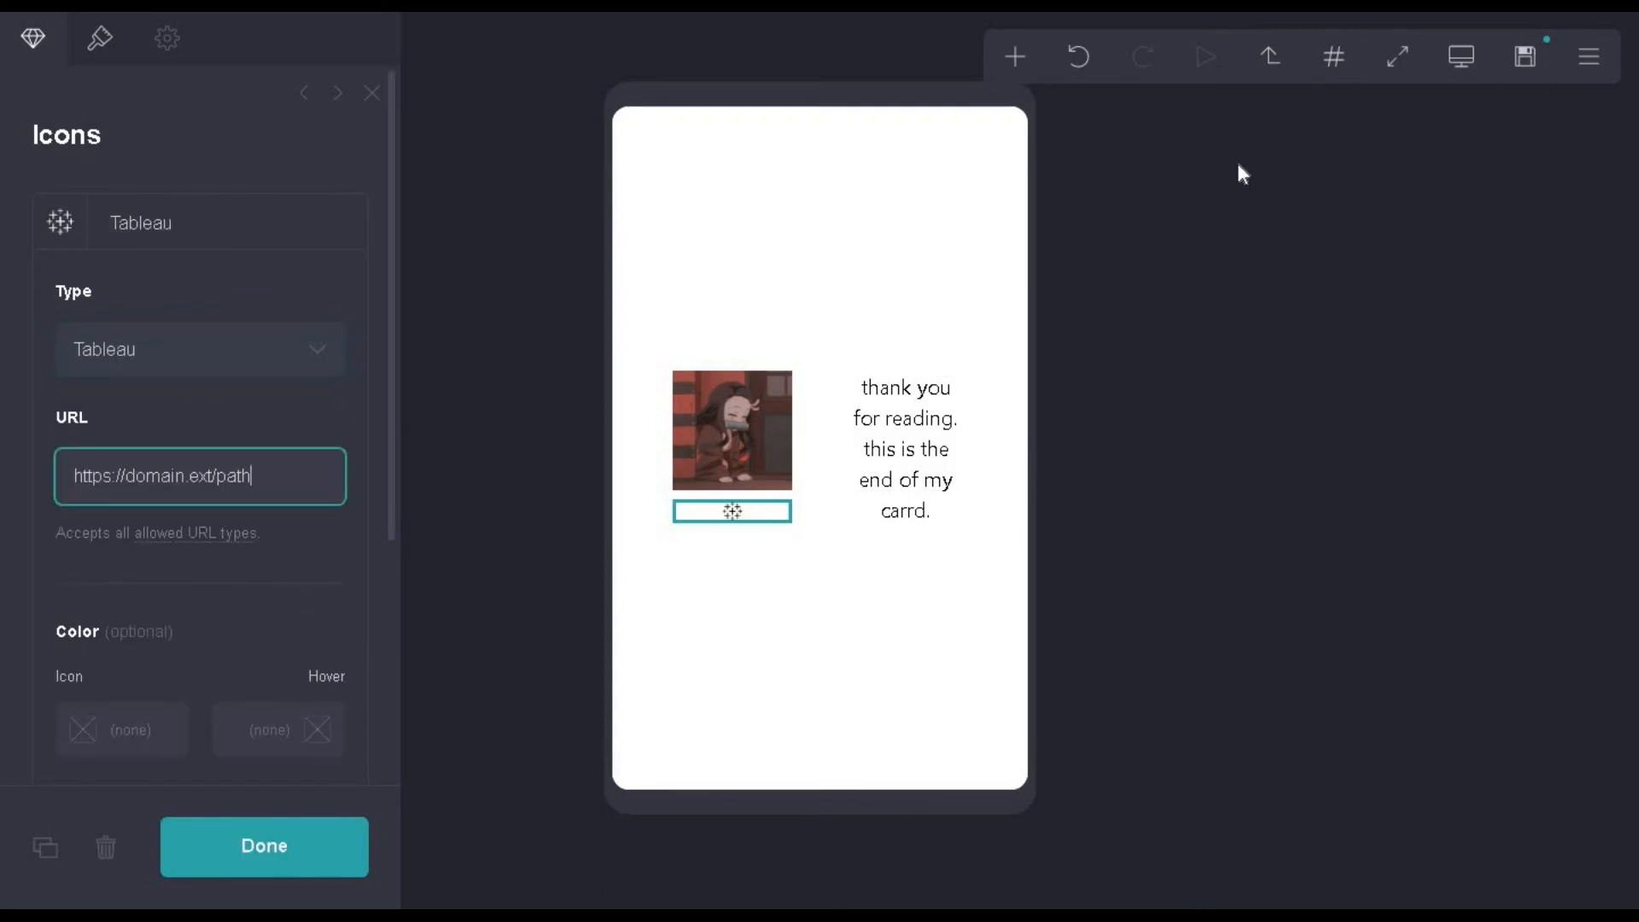
pyautogui.click(1333, 56)
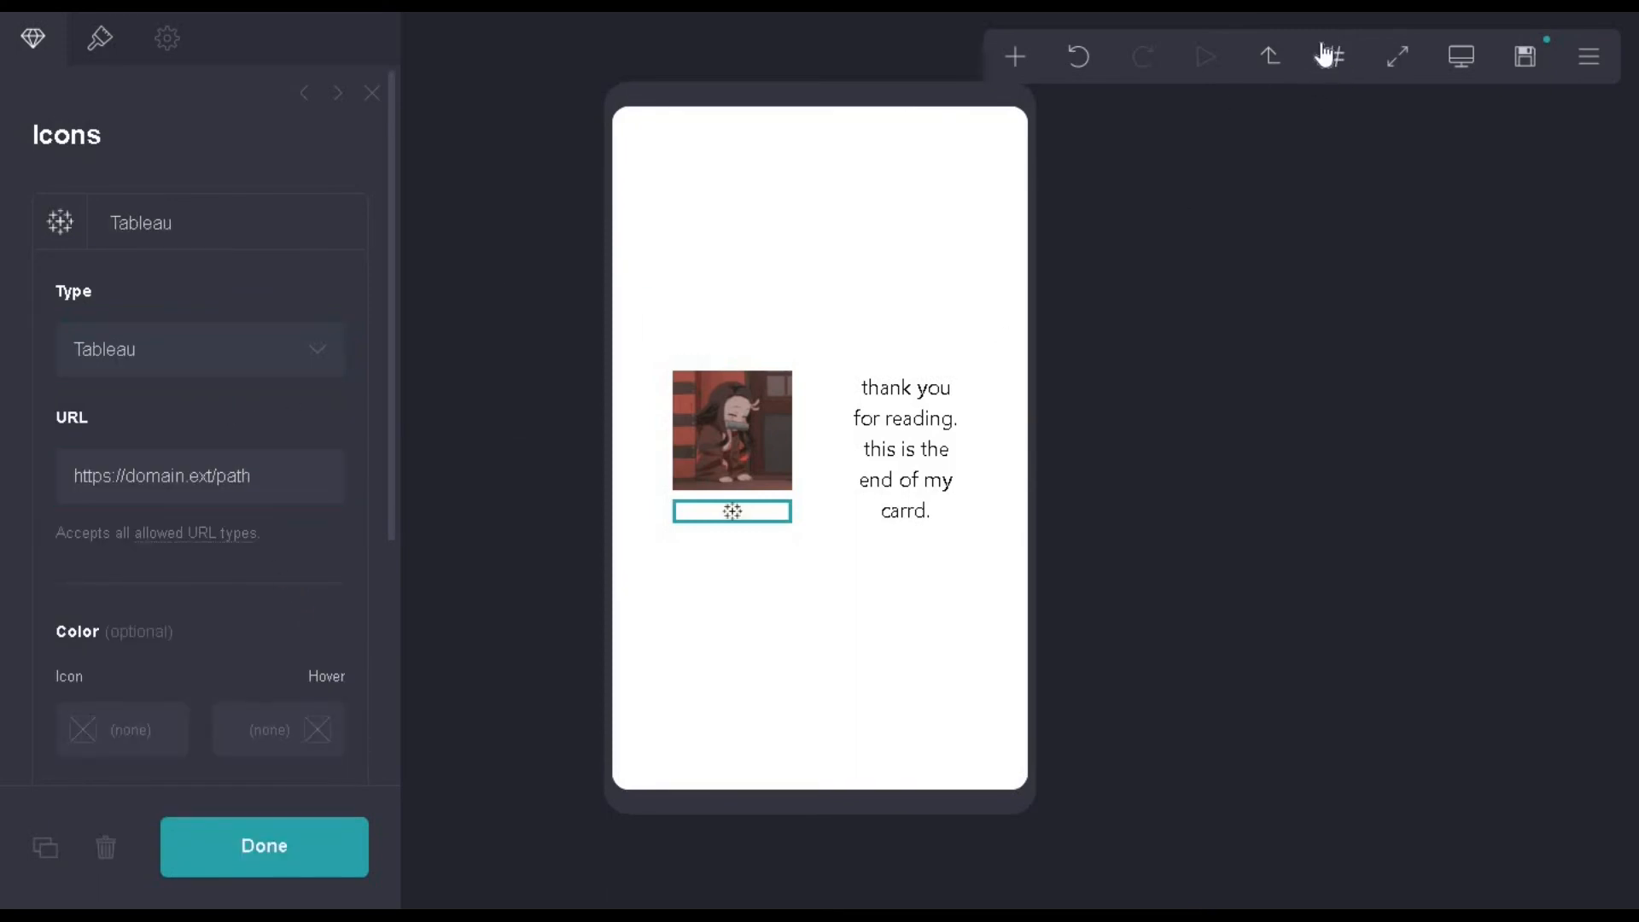
pyautogui.moveTo(265, 476); pyautogui.dragTo(1, 494)
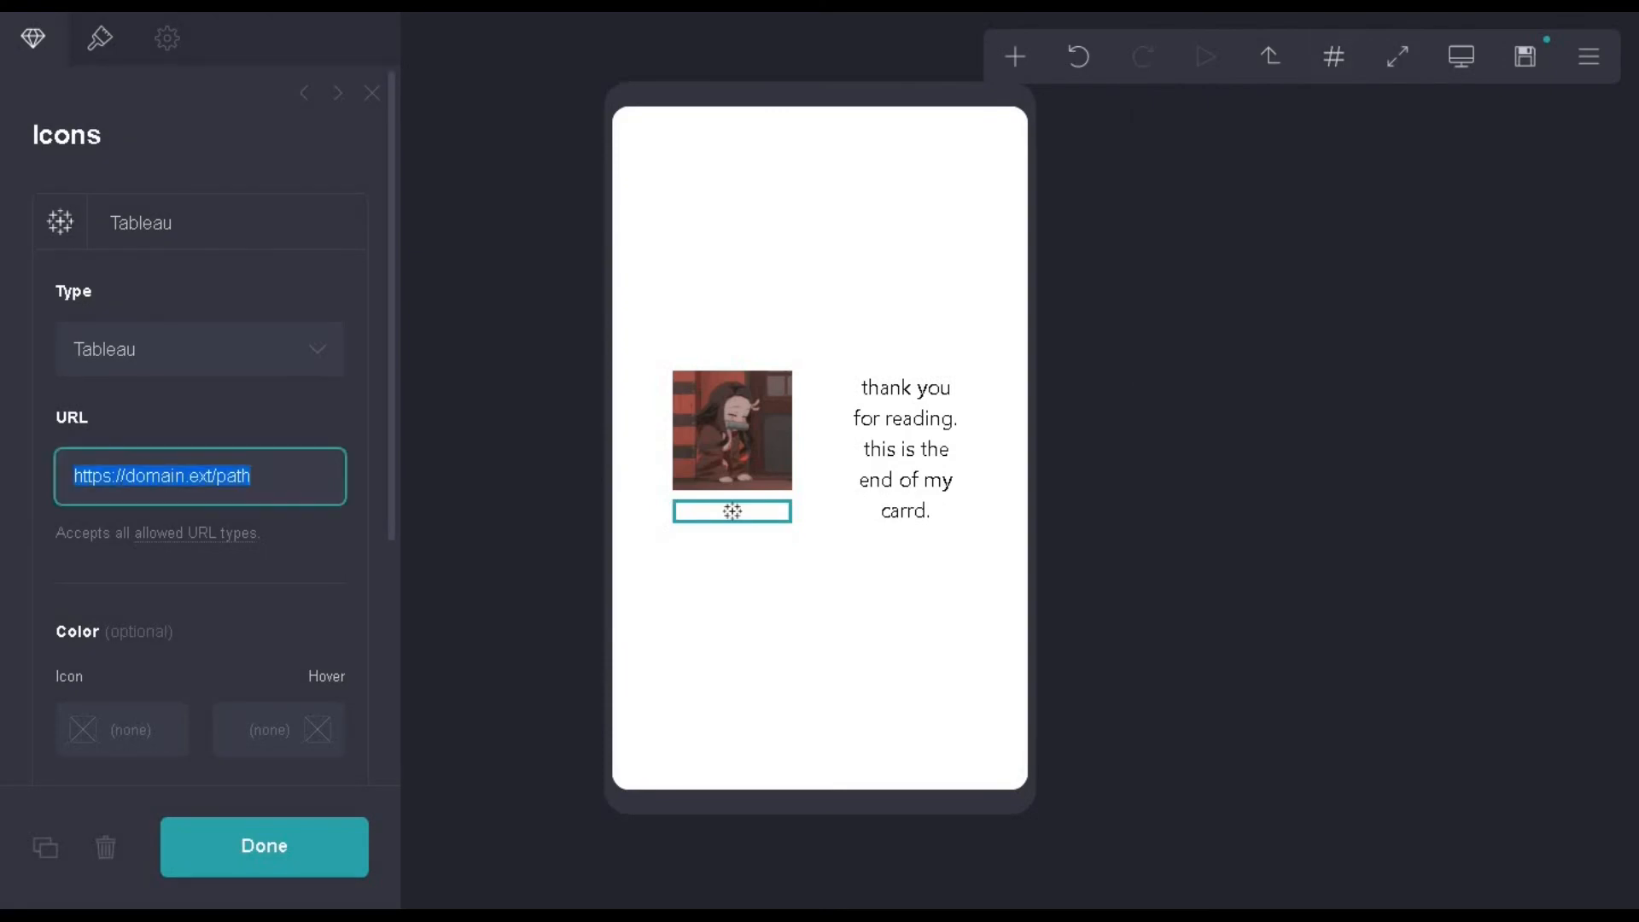
pyautogui.write('#home')
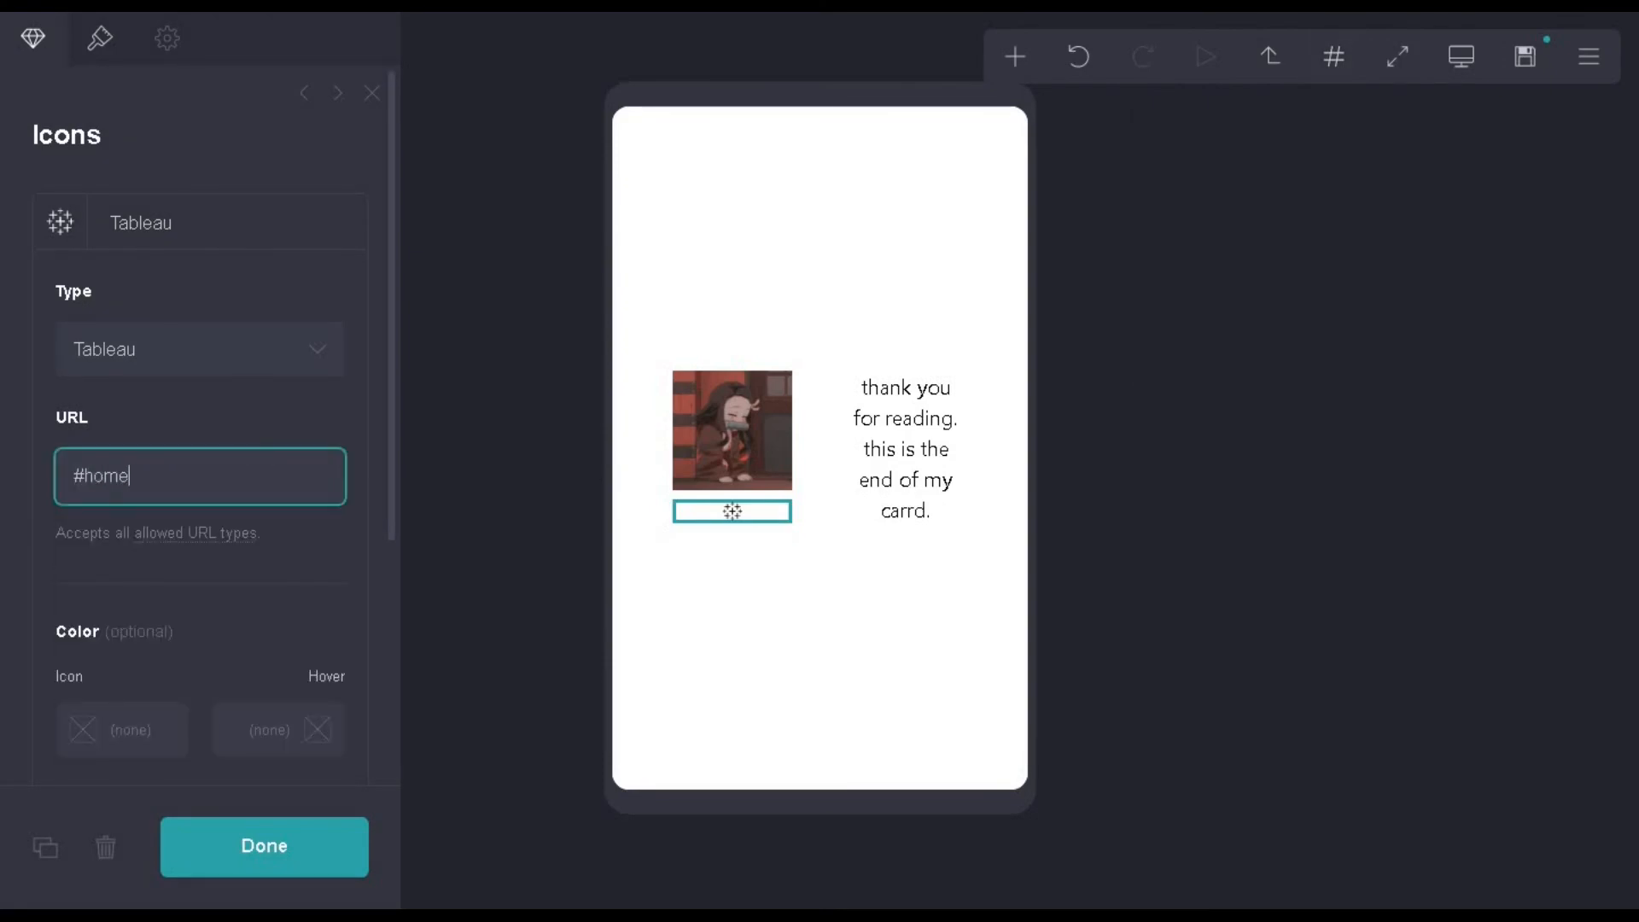
pyautogui.click(367, 857)
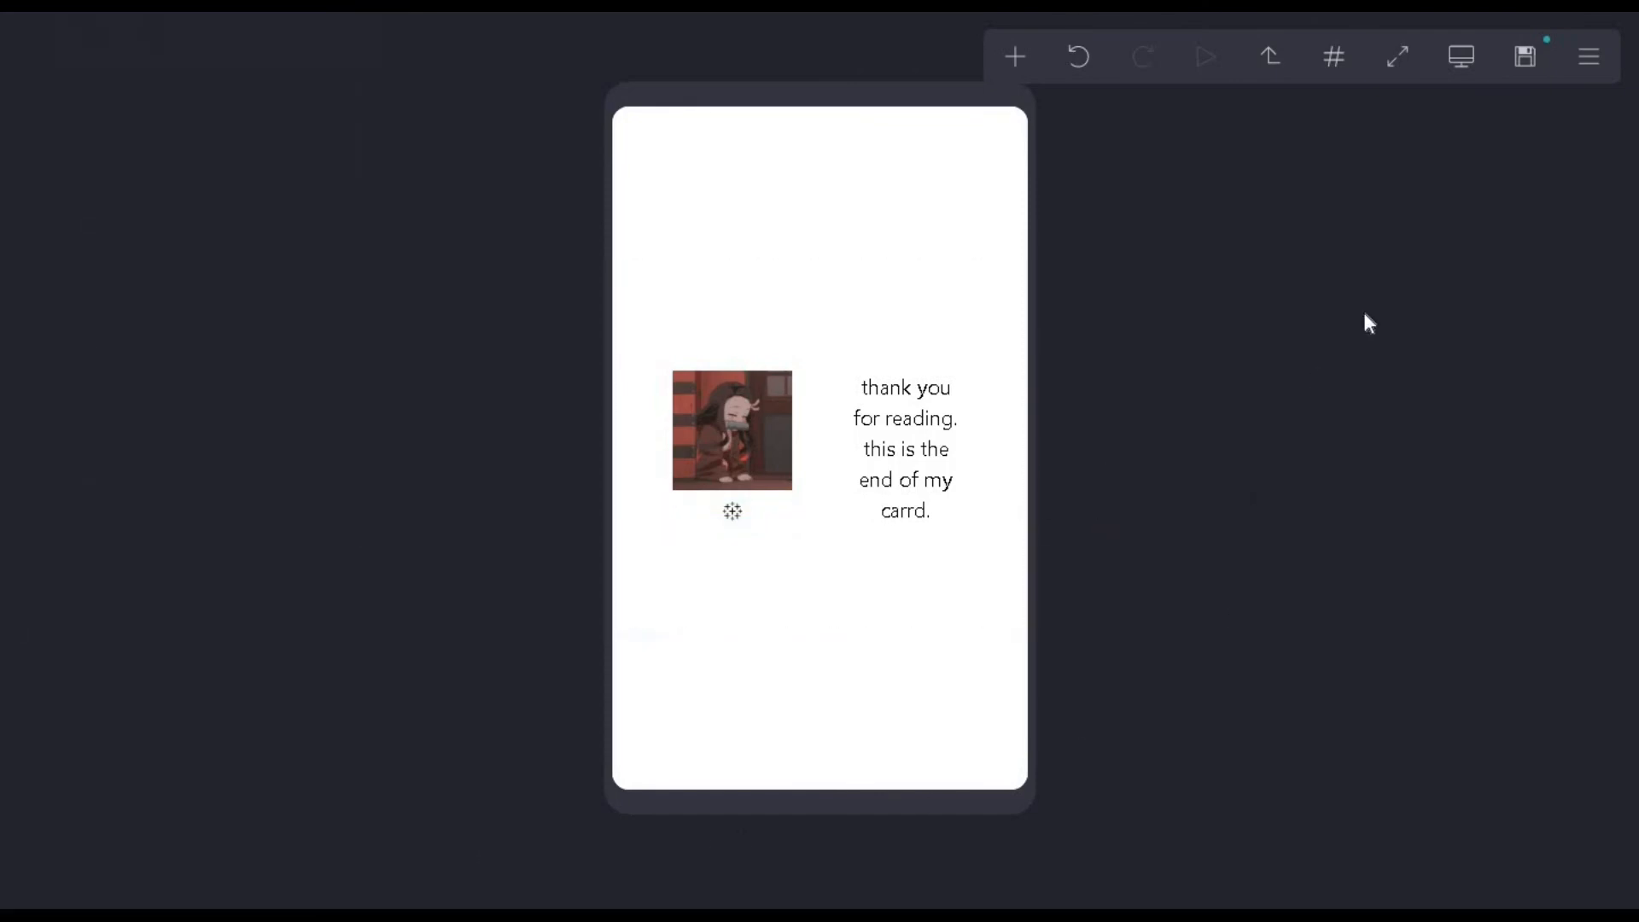
# - Switch to the desktop view and review the zu, ne, kamado and home sections one after another
pyautogui.click(1462, 58)
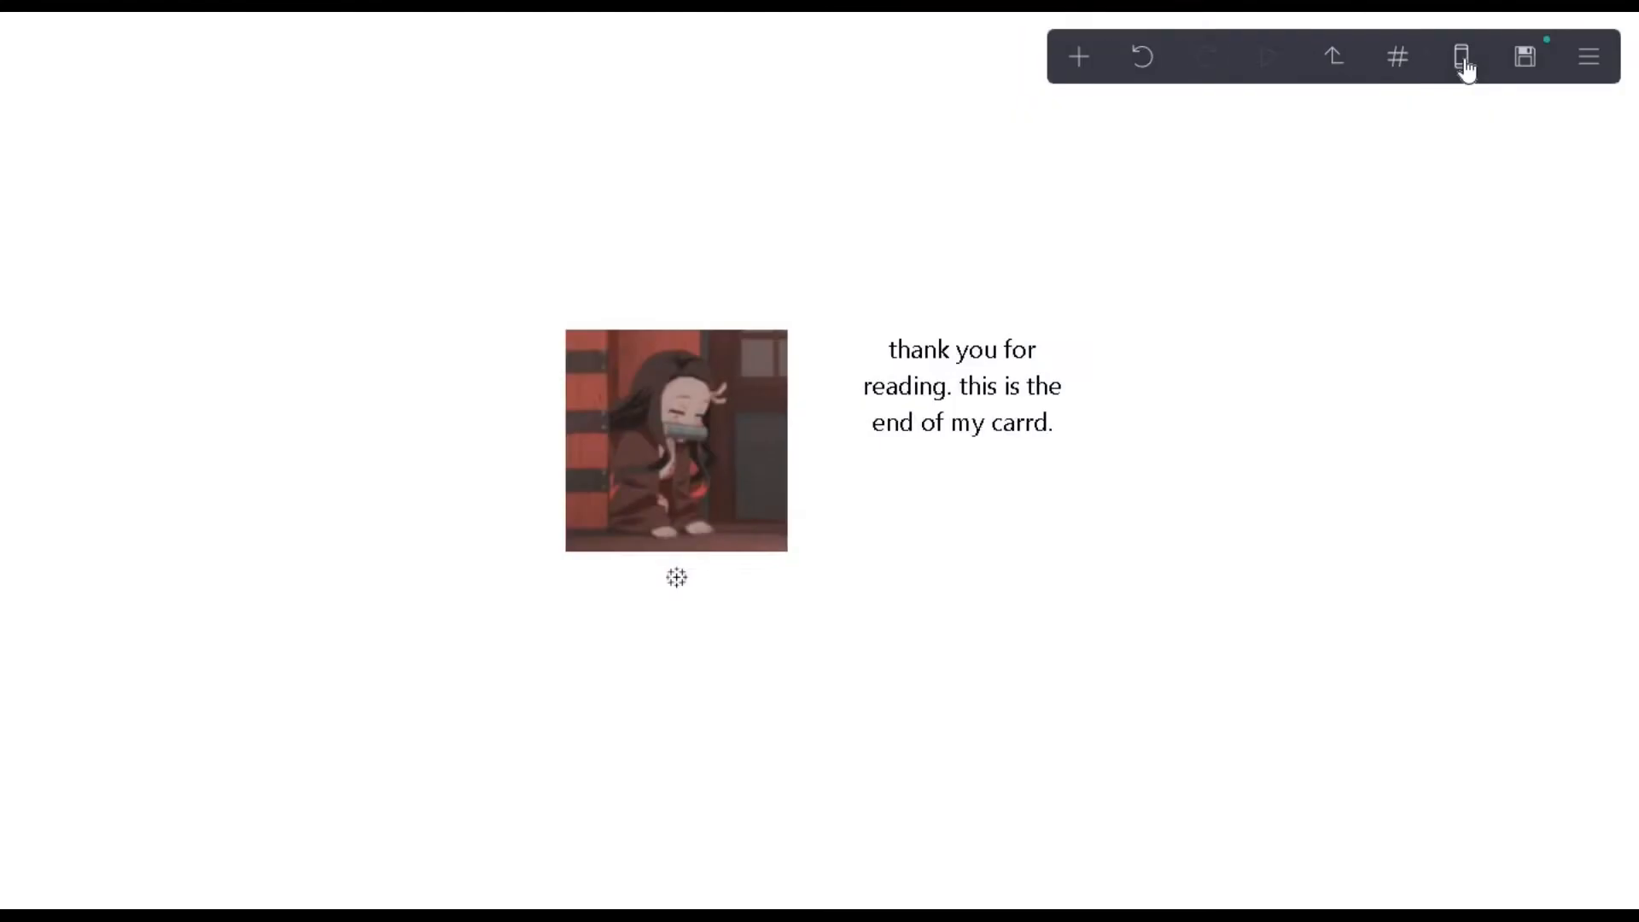
pyautogui.click(1397, 56)
pyautogui.click(1337, 181)
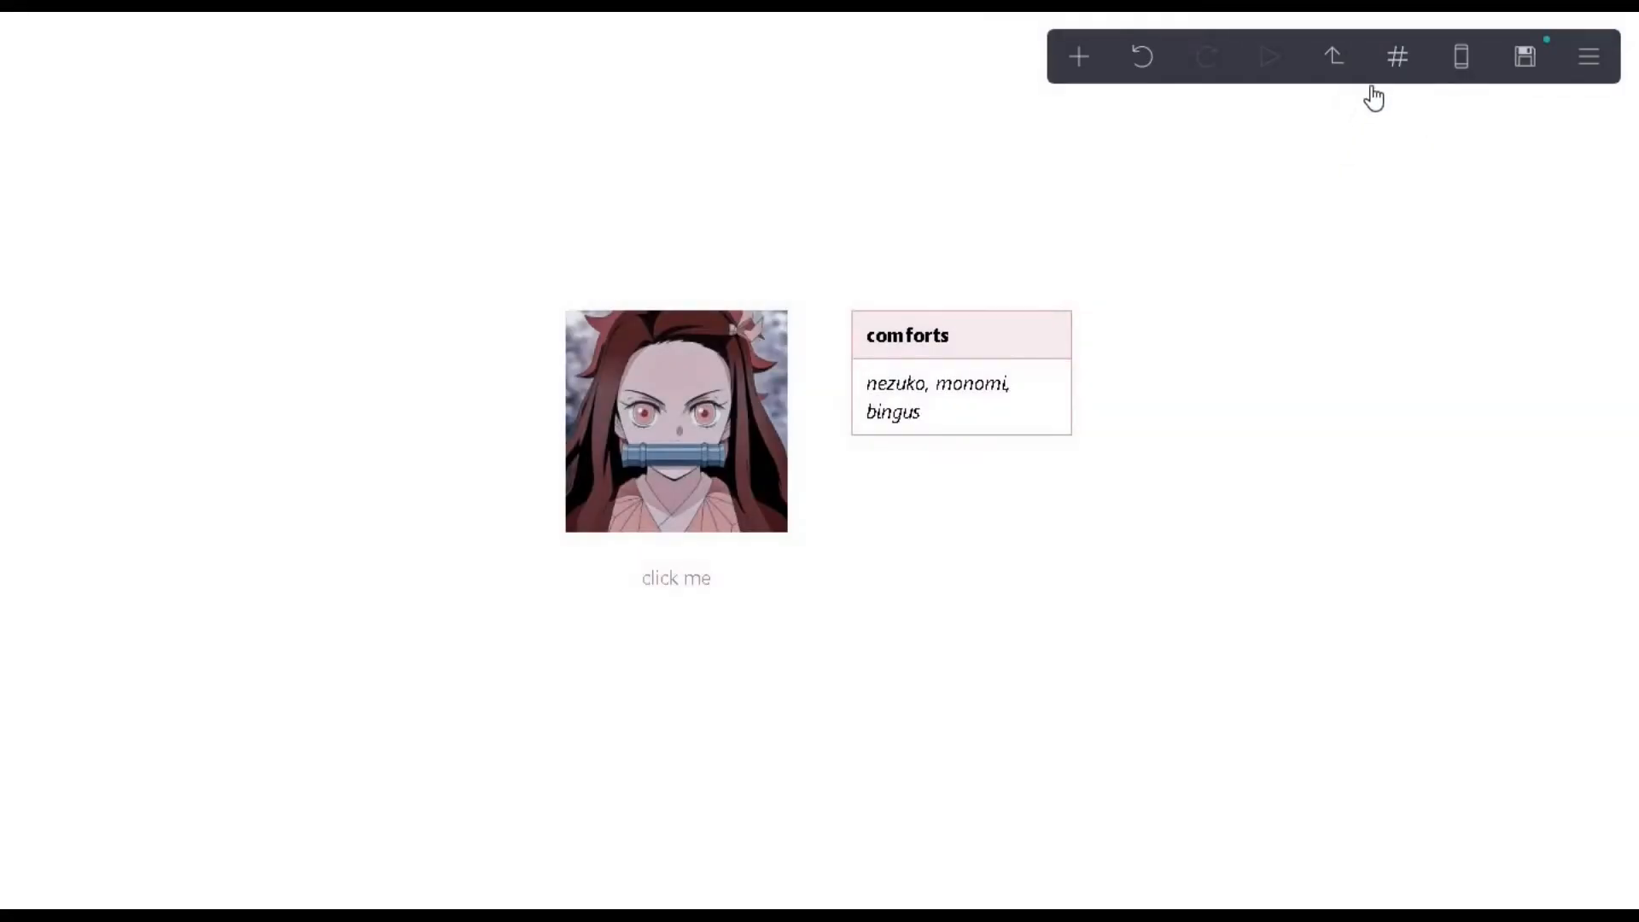
pyautogui.click(1393, 56)
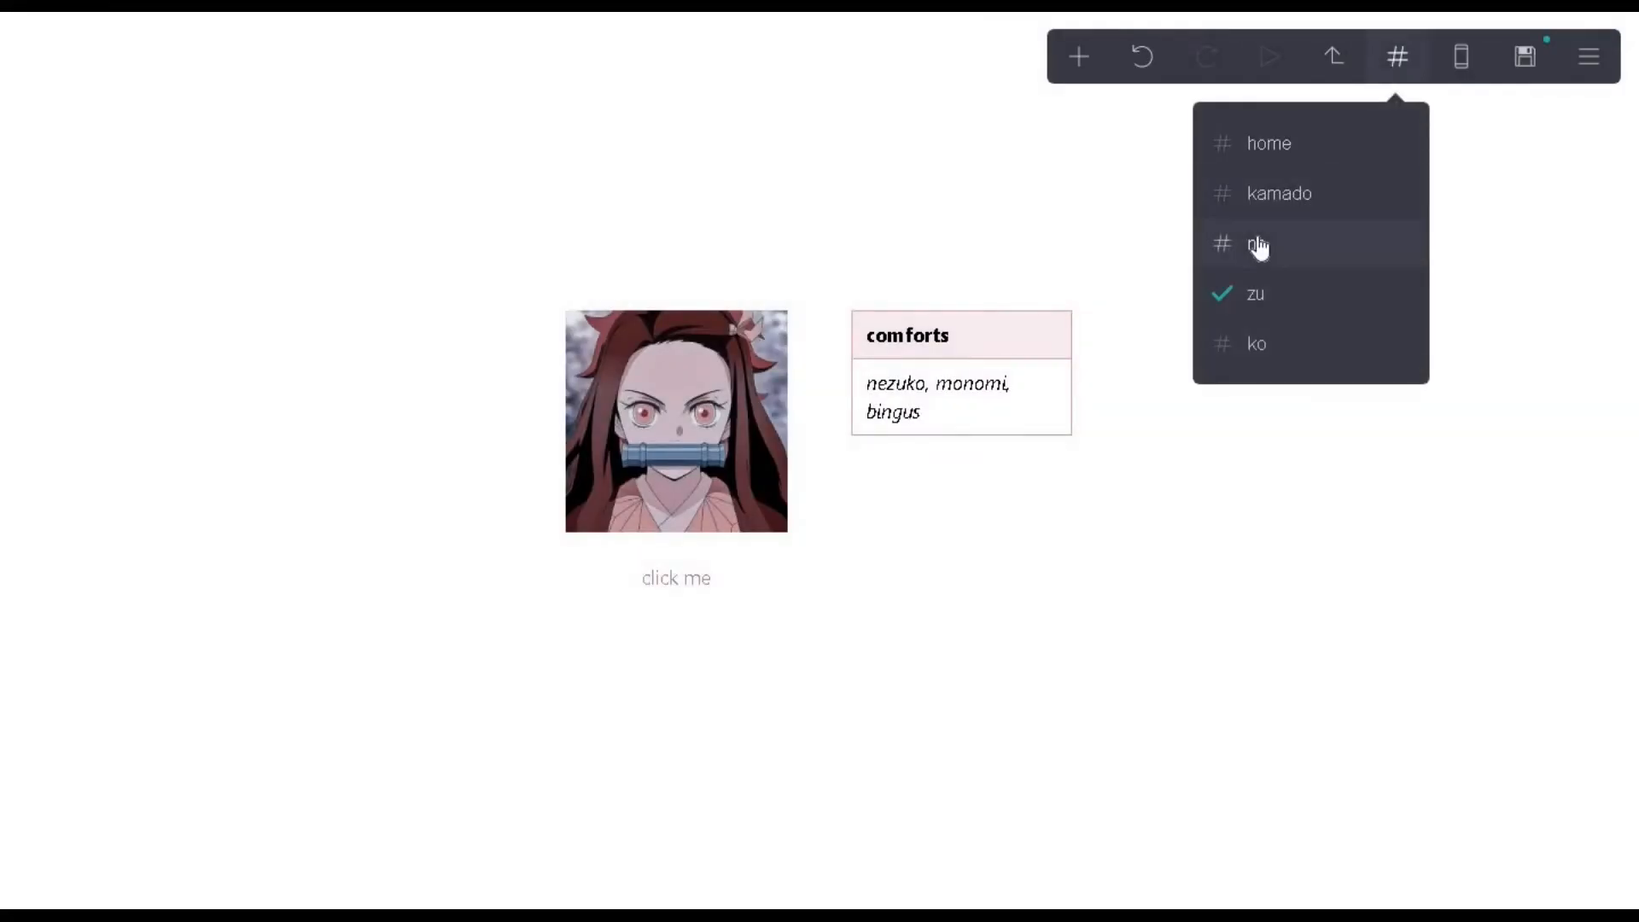
pyautogui.click(1259, 247)
pyautogui.click(1398, 56)
pyautogui.click(1292, 197)
pyautogui.click(1394, 57)
pyautogui.click(1304, 142)
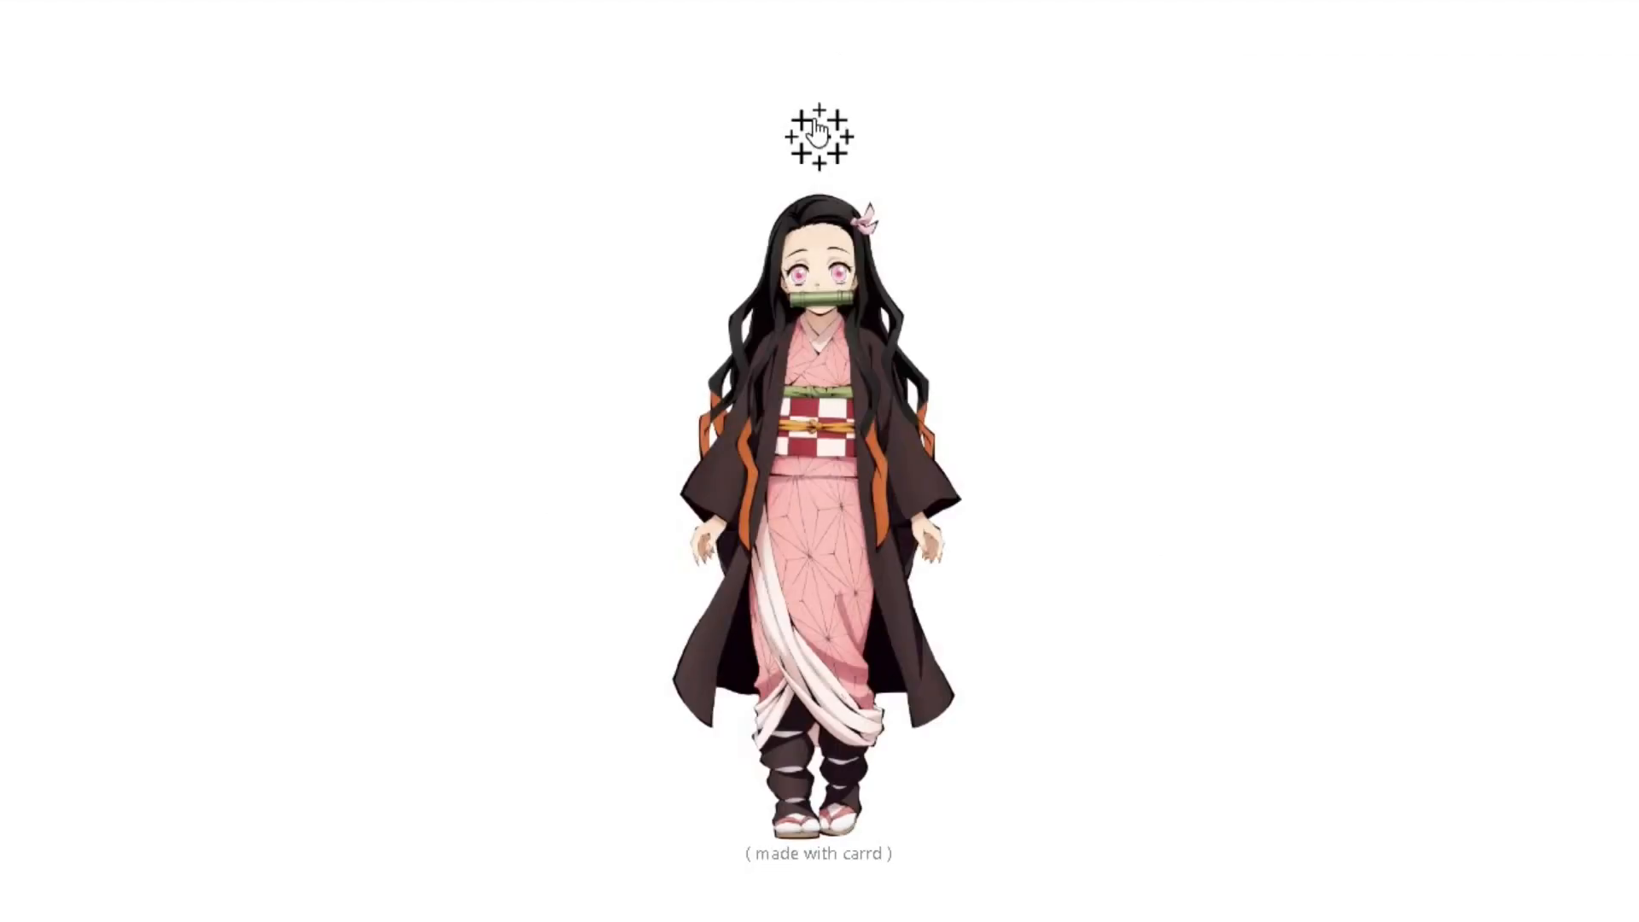
# - Test the published page's links from the home icon through each click me button to the closing thank you section
pyautogui.click(815, 124)
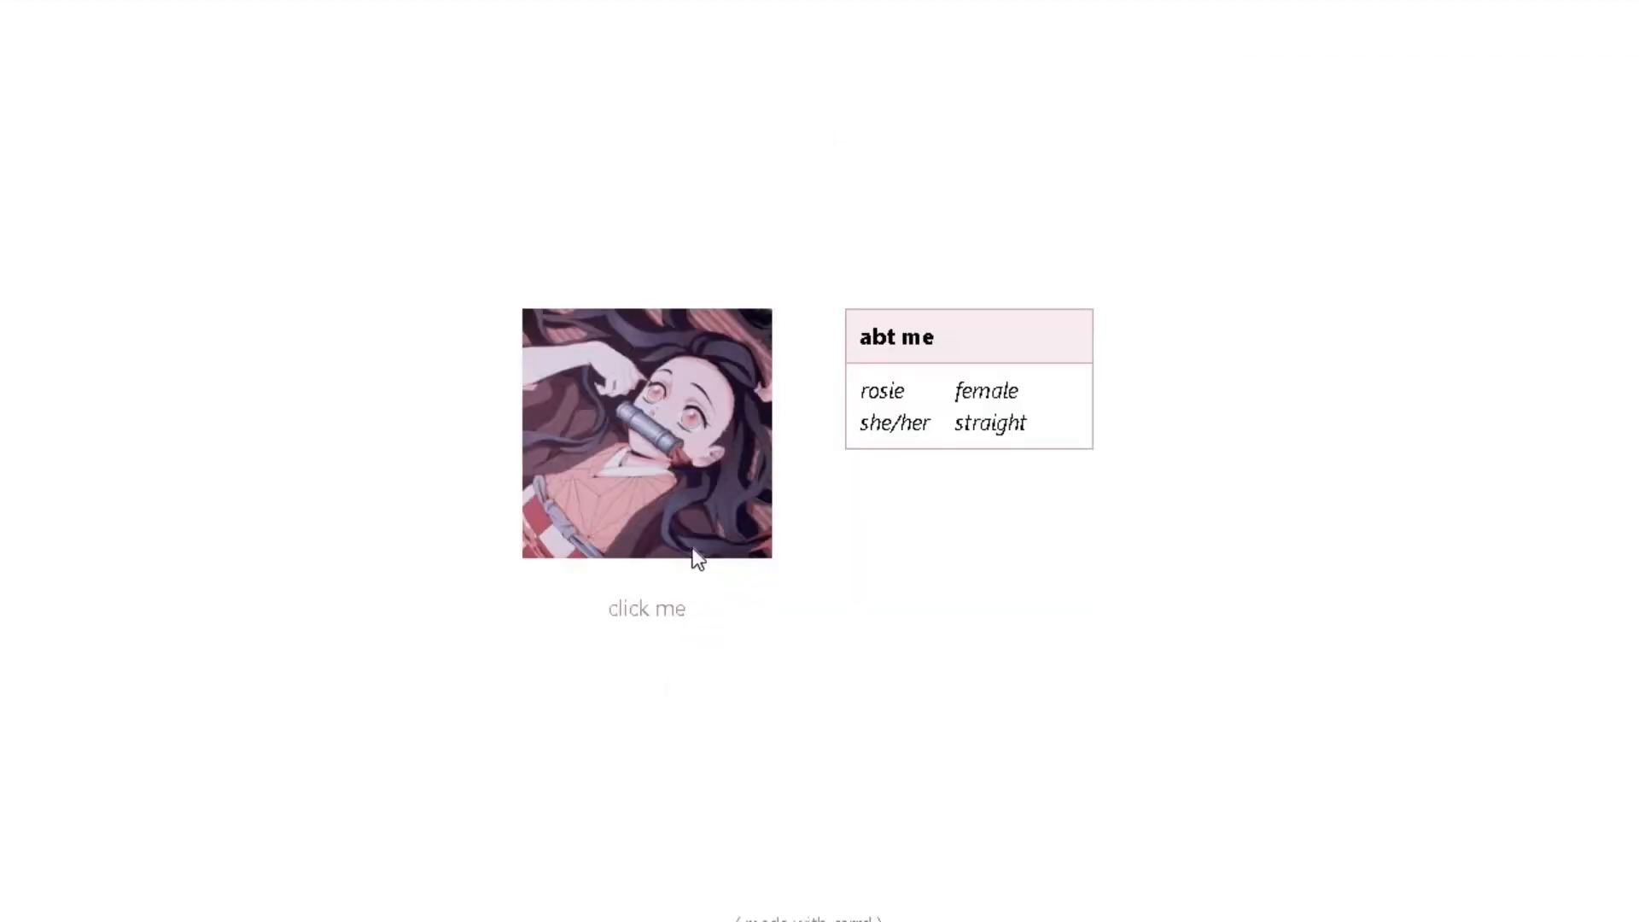
pyautogui.click(661, 611)
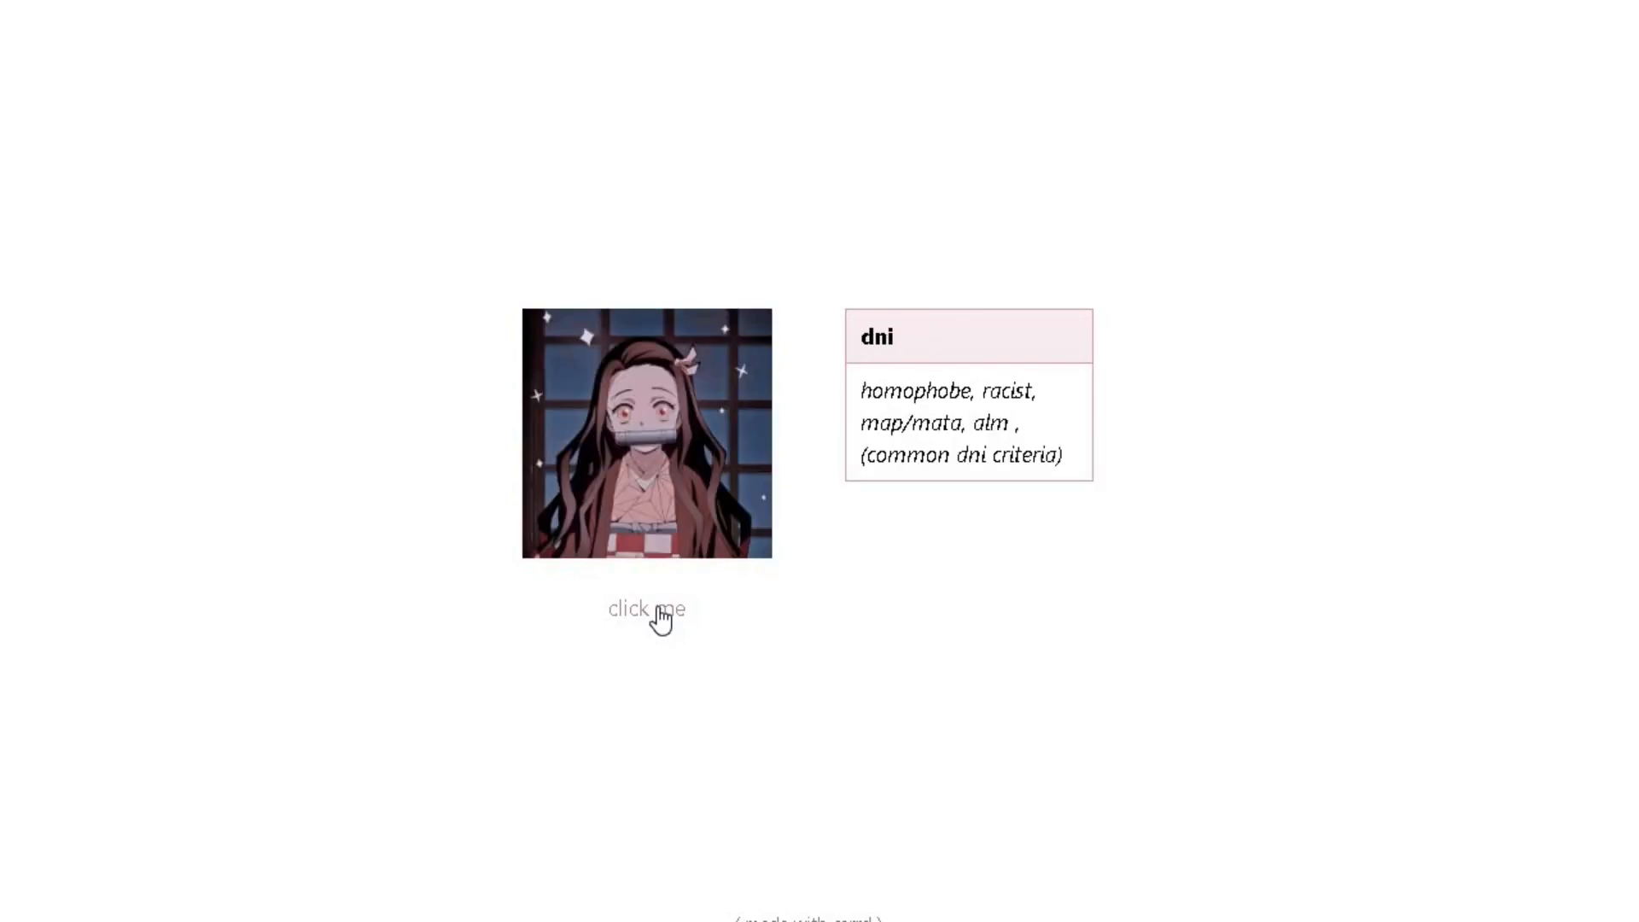
pyautogui.click(662, 611)
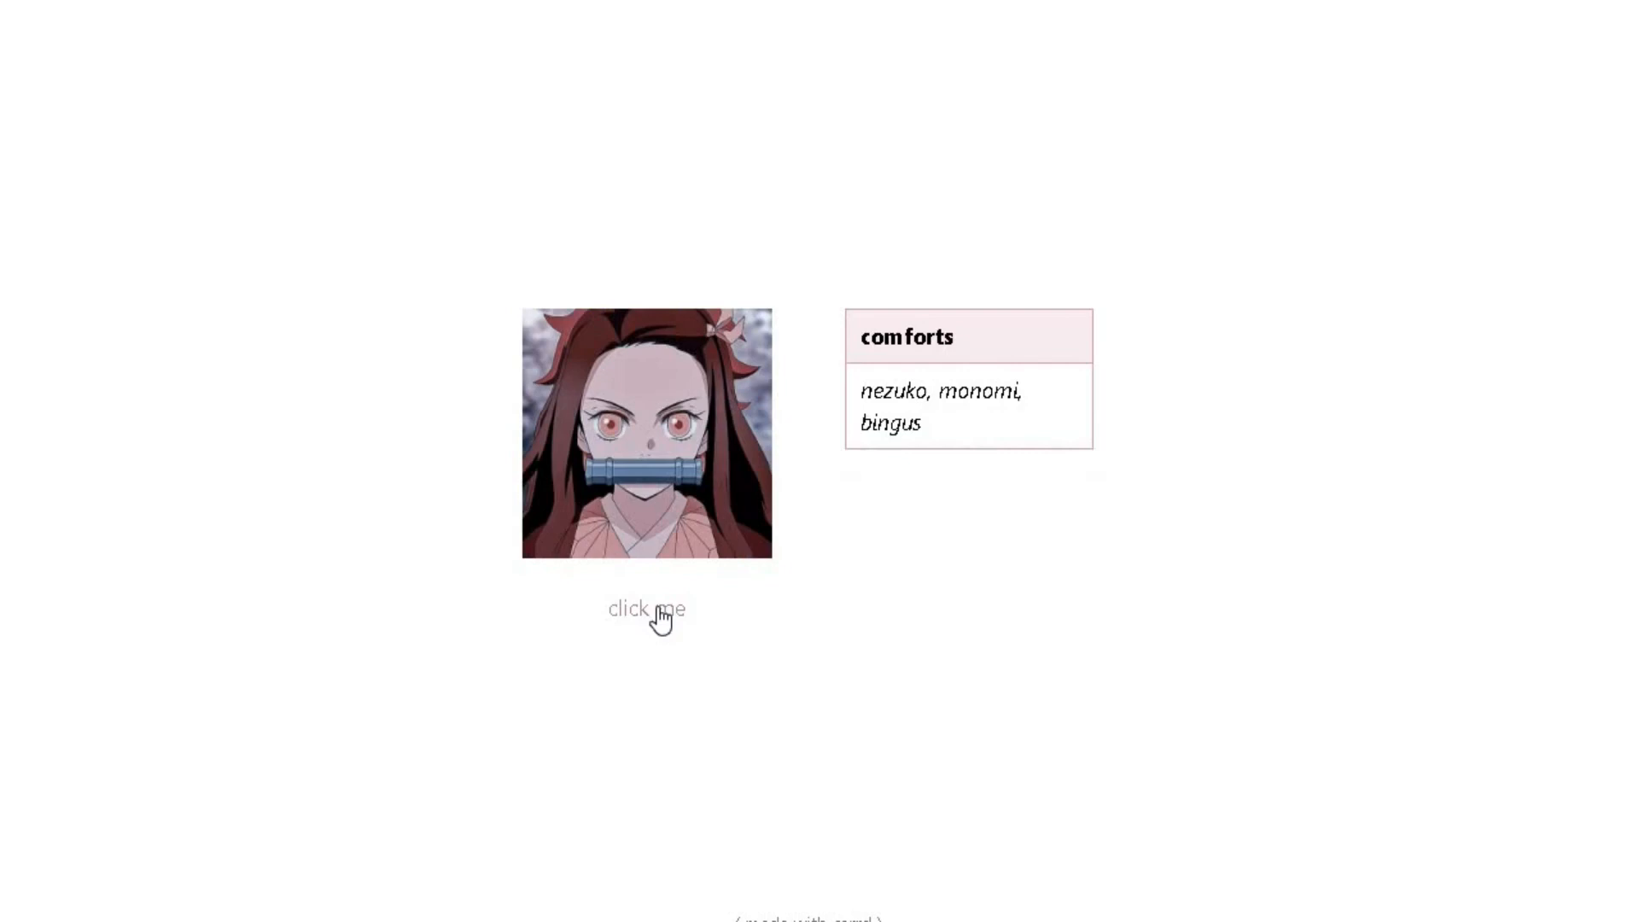
pyautogui.click(659, 613)
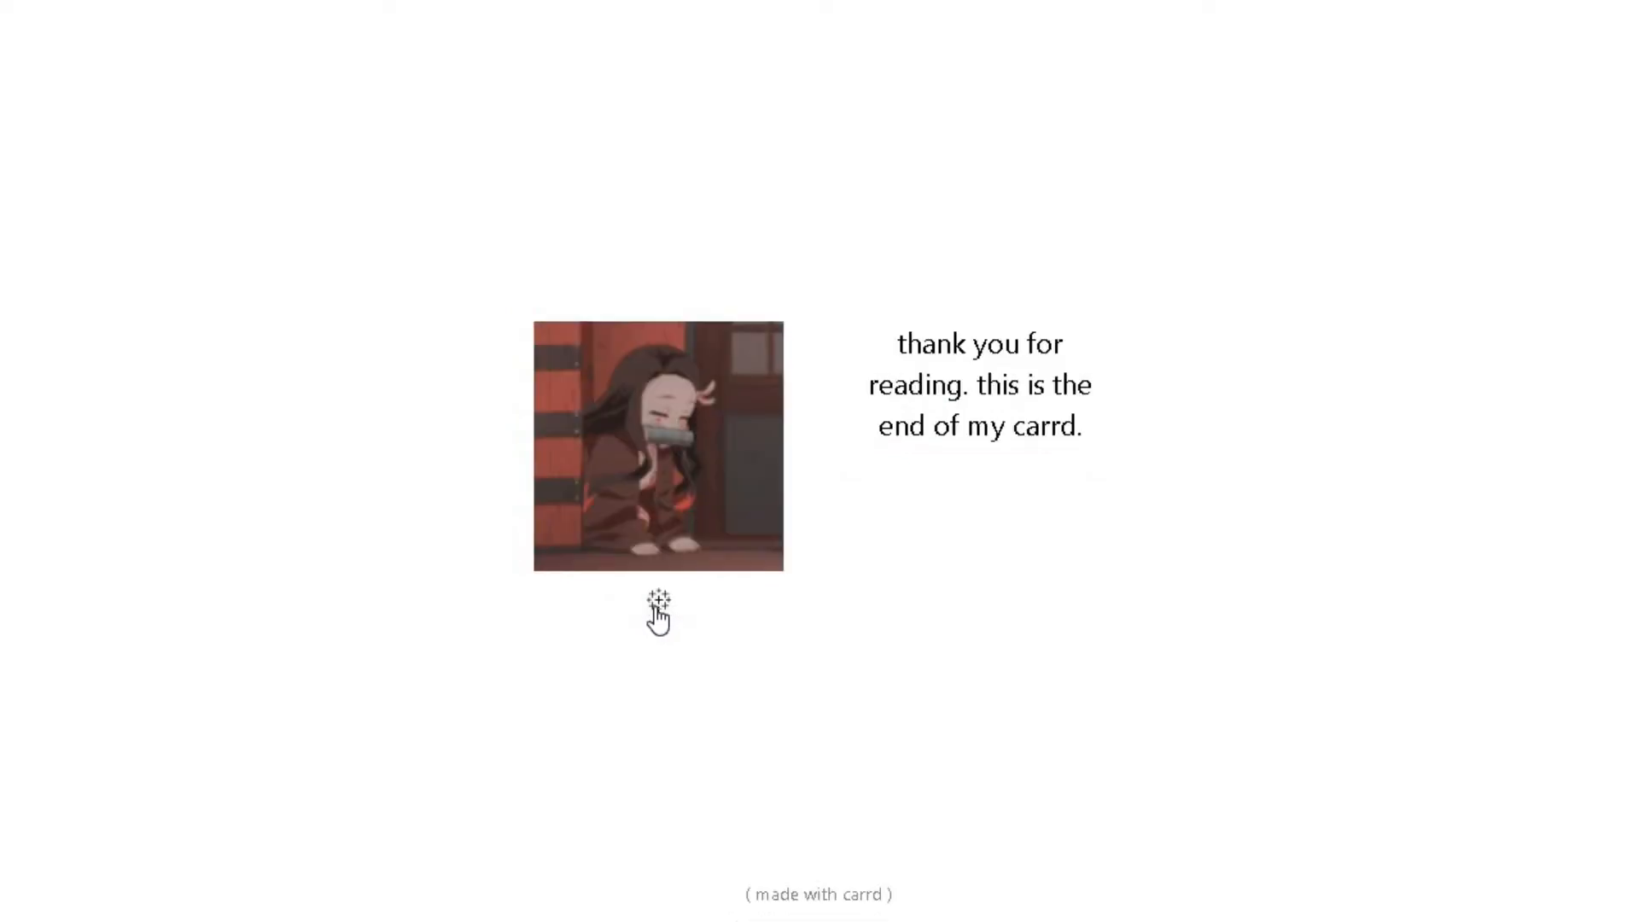